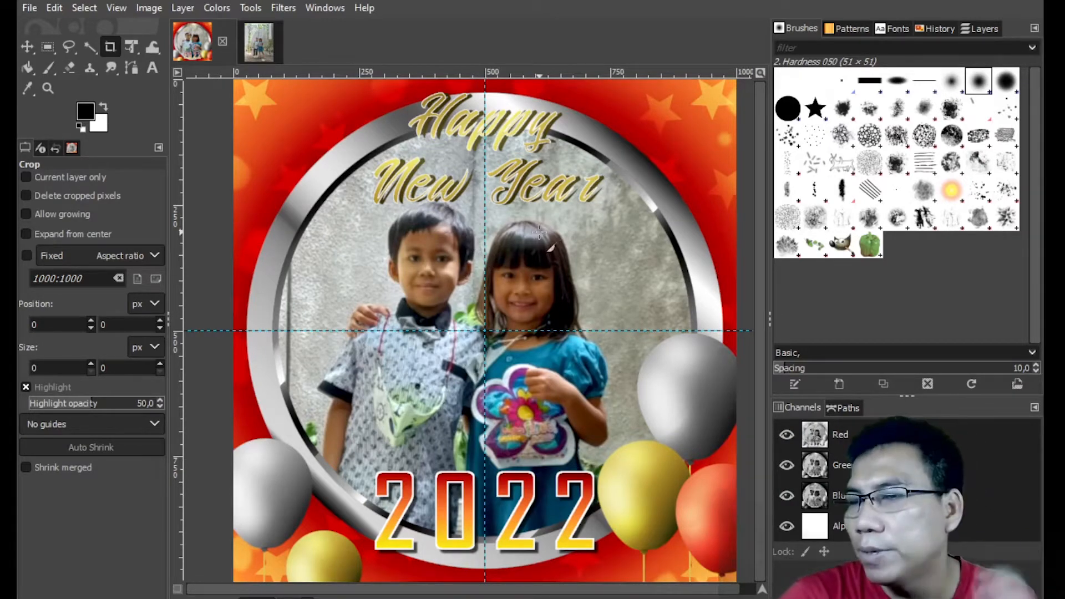
# - Look at the source photo of the two children and return to the finished New Year design
pyautogui.click(265, 42)
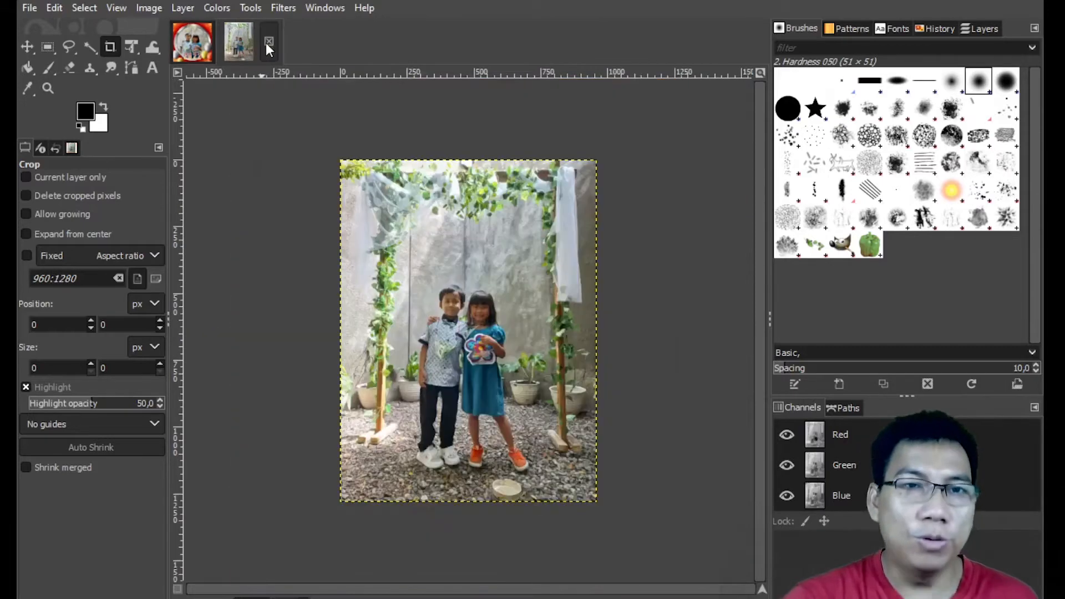
pyautogui.click(194, 48)
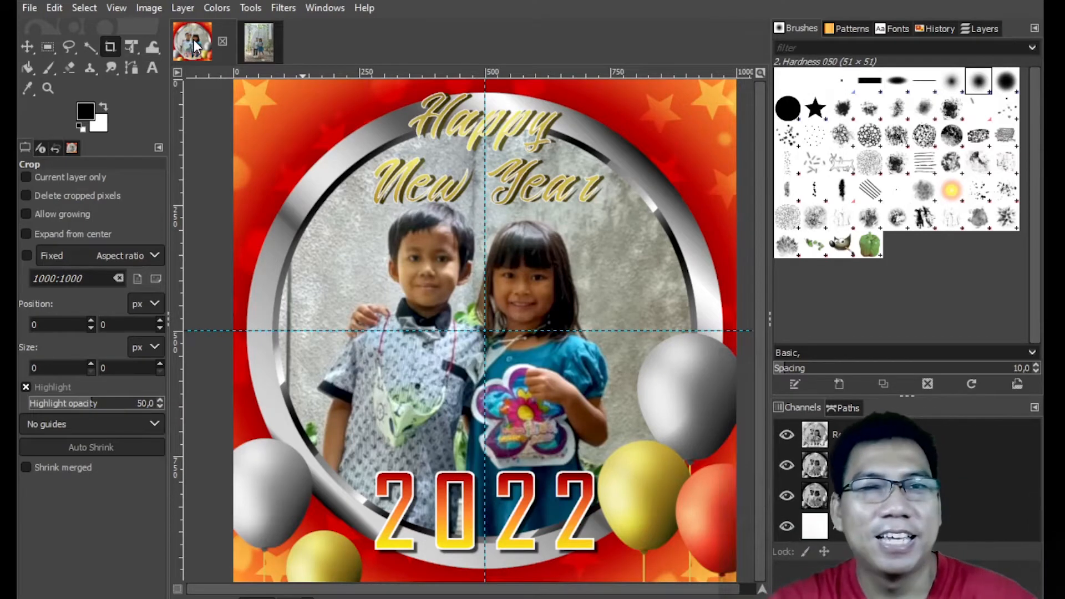
# - Create a new 1000 × 1000 px RGB image at 72 pixels/in, filled with the background color
pyautogui.click(29, 7)
pyautogui.click(48, 29)
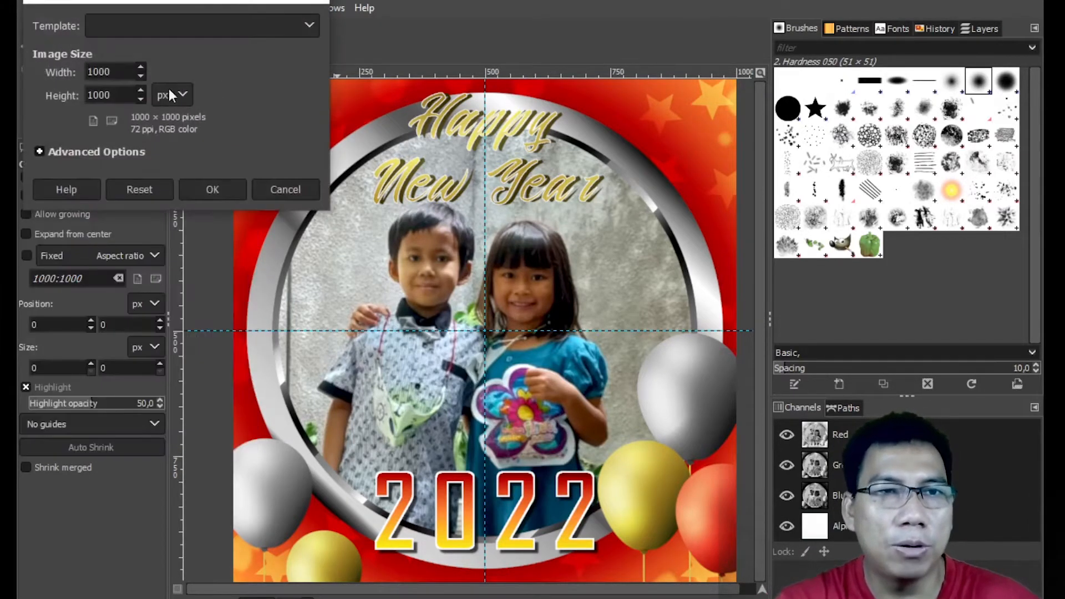
pyautogui.moveTo(220, 2); pyautogui.dragTo(566, 110)
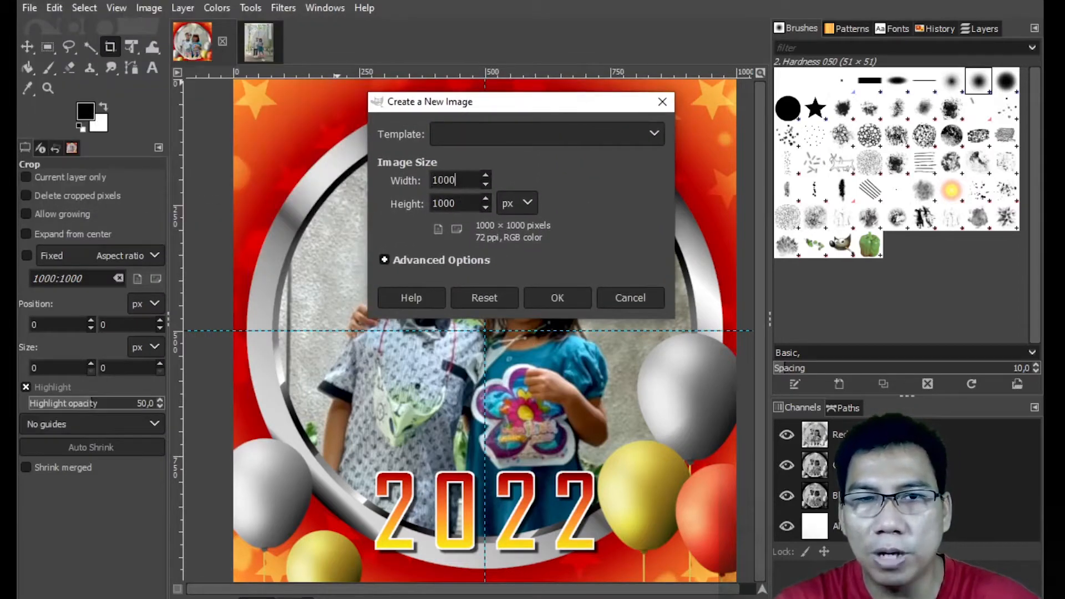
pyautogui.press('Tab')
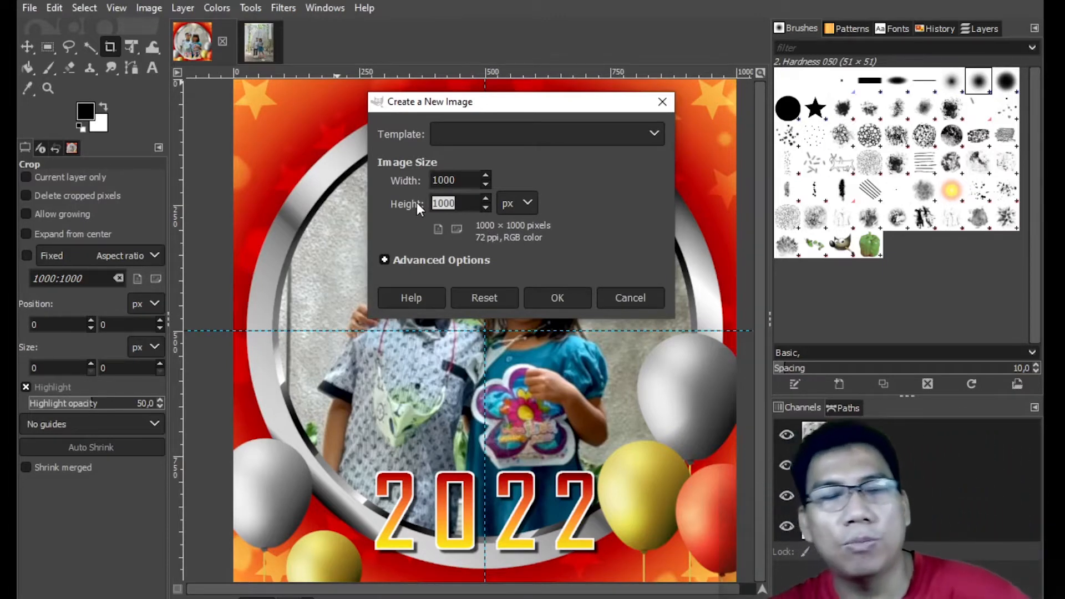
pyautogui.moveTo(563, 105)
pyautogui.mouseDown()
pyautogui.moveTo(546, 104)
pyautogui.moveTo(555, 100)
pyautogui.mouseUp()
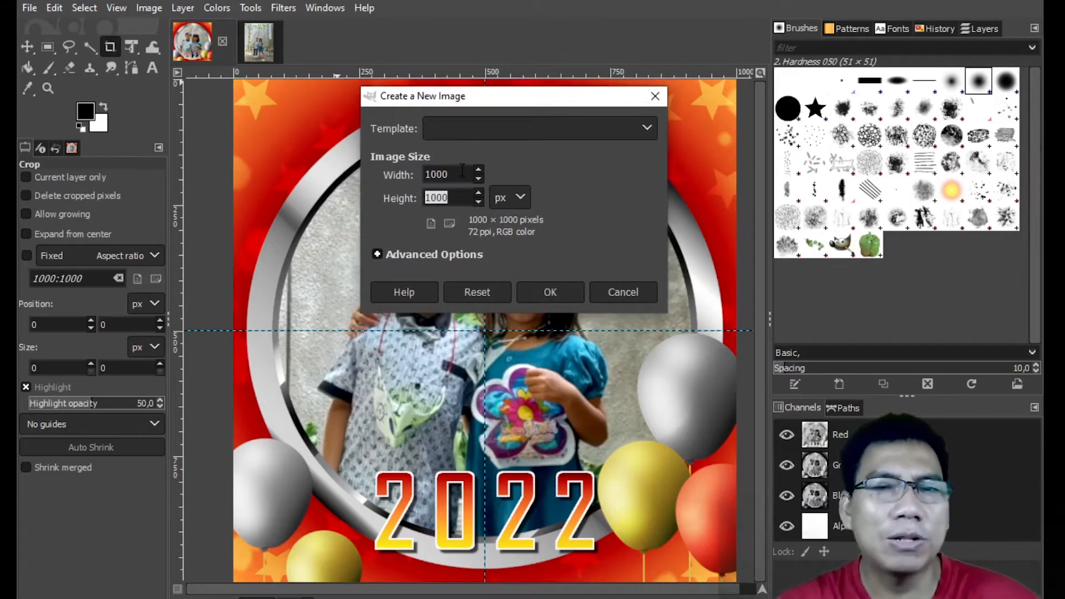
pyautogui.moveTo(527, 101); pyautogui.dragTo(540, 102)
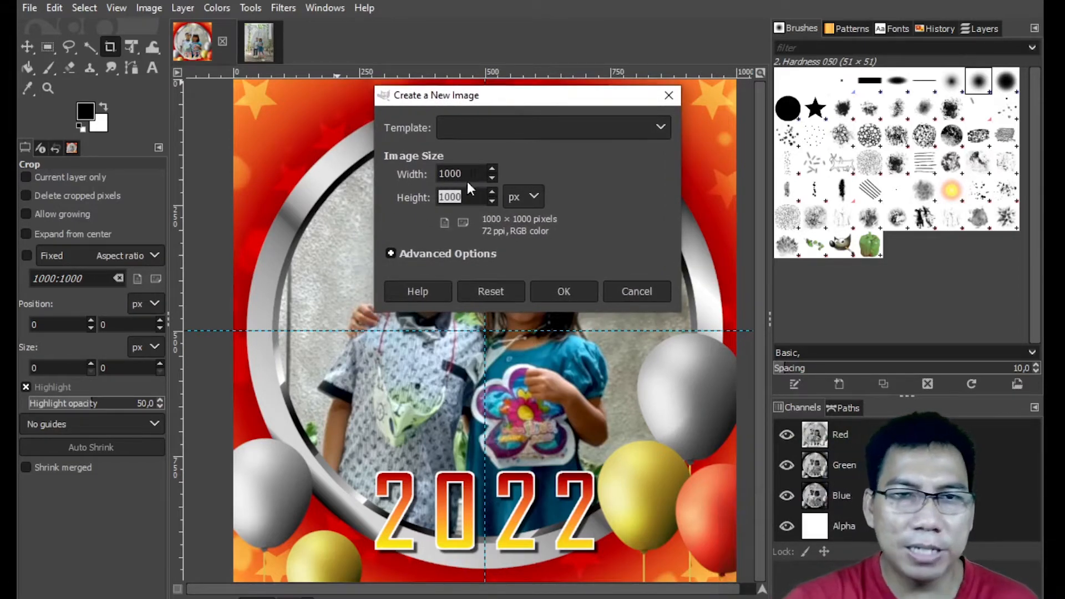
pyautogui.click(390, 253)
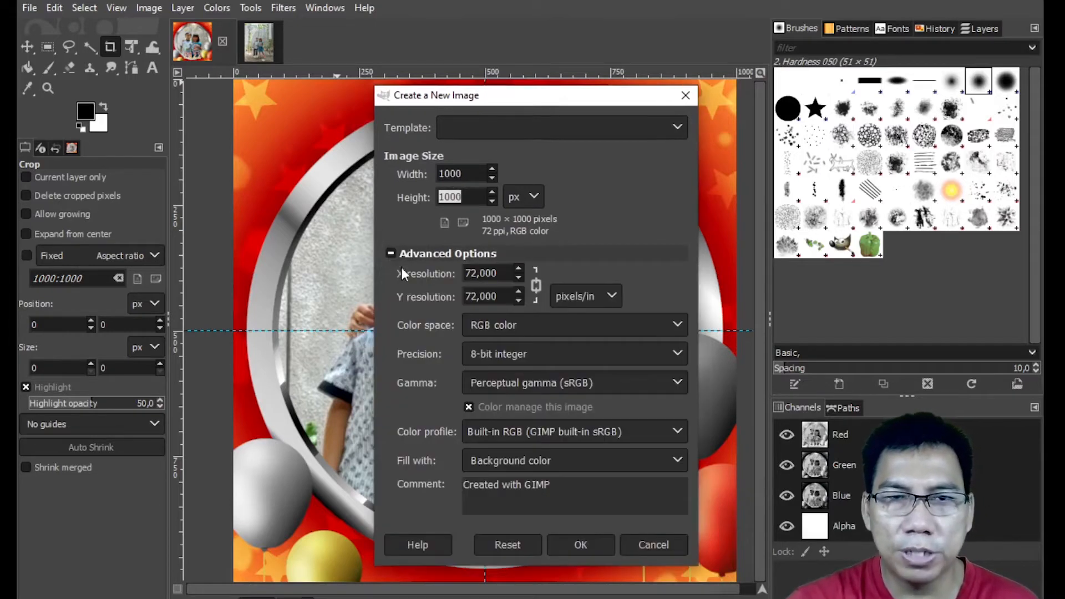
pyautogui.press('Tab')
pyautogui.press('Tab')
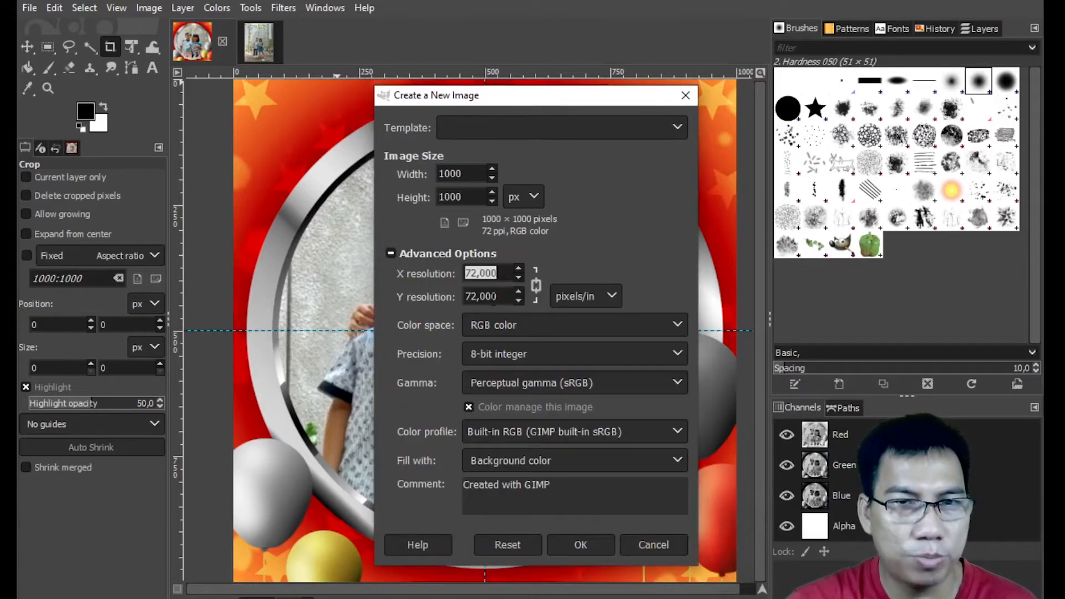
pyautogui.press('Tab')
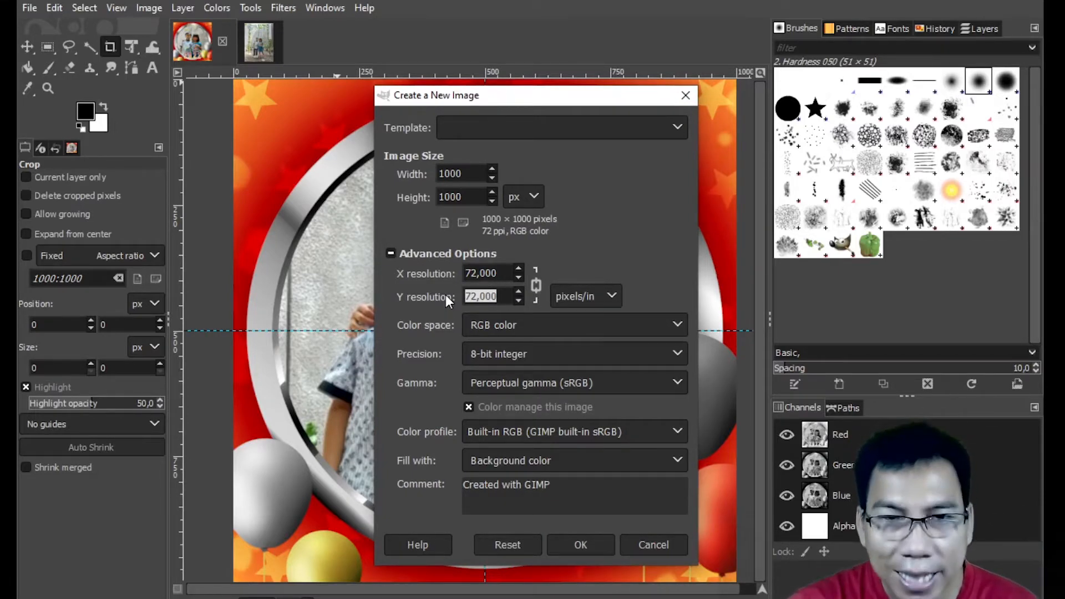
pyautogui.moveTo(547, 98); pyautogui.dragTo(488, 61)
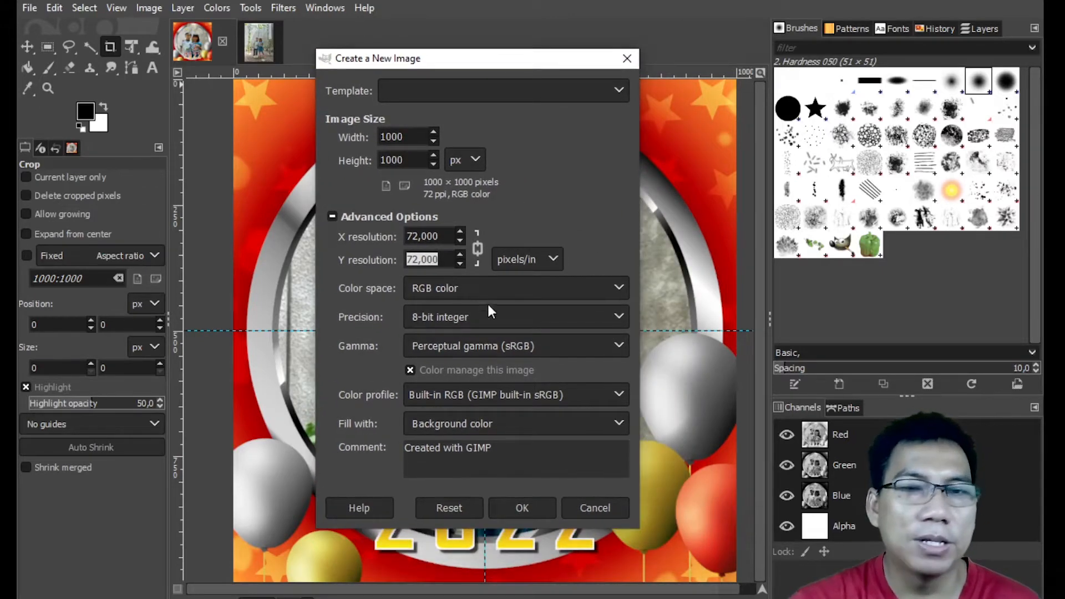
pyautogui.click(523, 507)
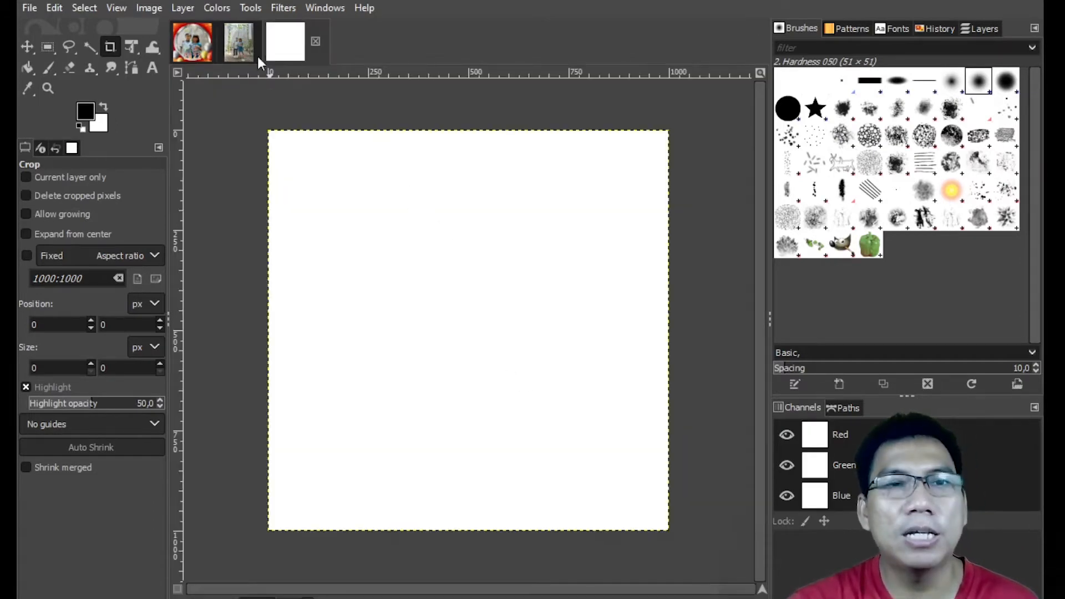
# - In the finished New Year design, hide every layer and group from balon #1 down to Latar, keeping the Background layer shown
pyautogui.click(195, 38)
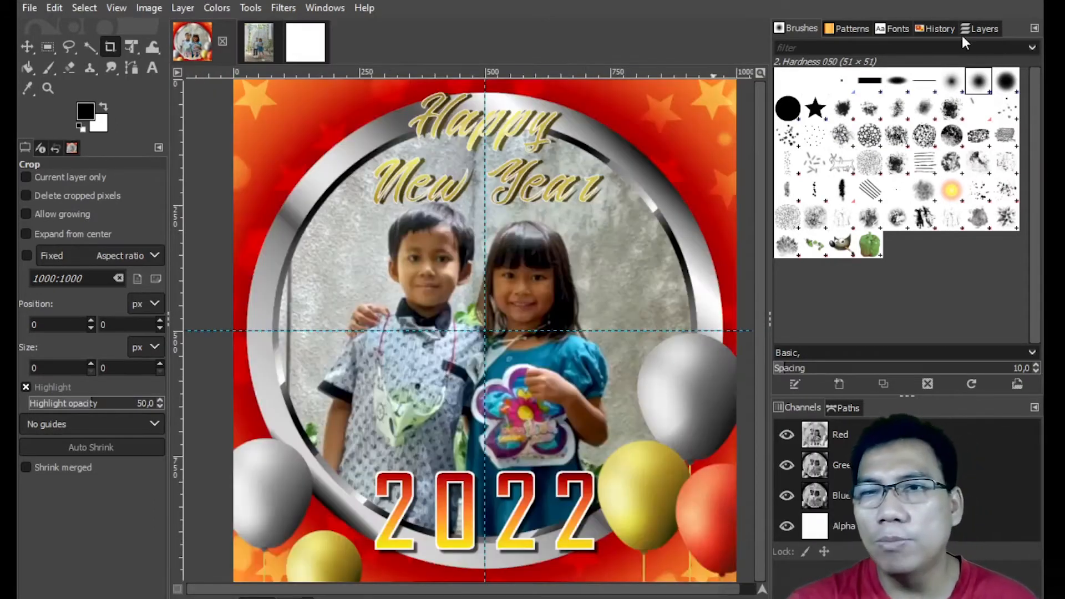
pyautogui.click(980, 29)
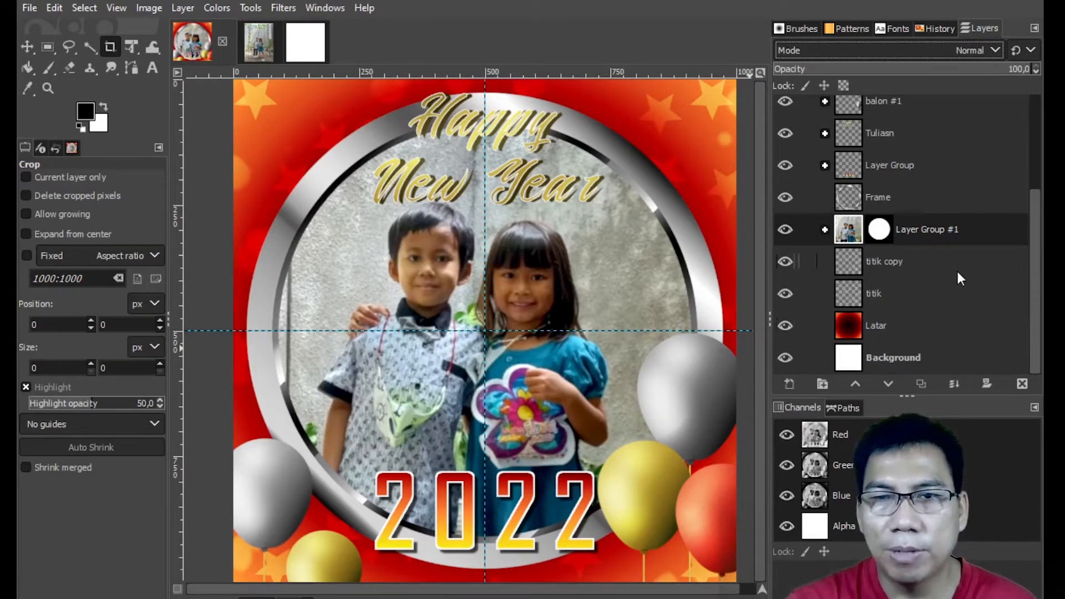
pyautogui.moveTo(792, 164); pyautogui.dragTo(785, 101)
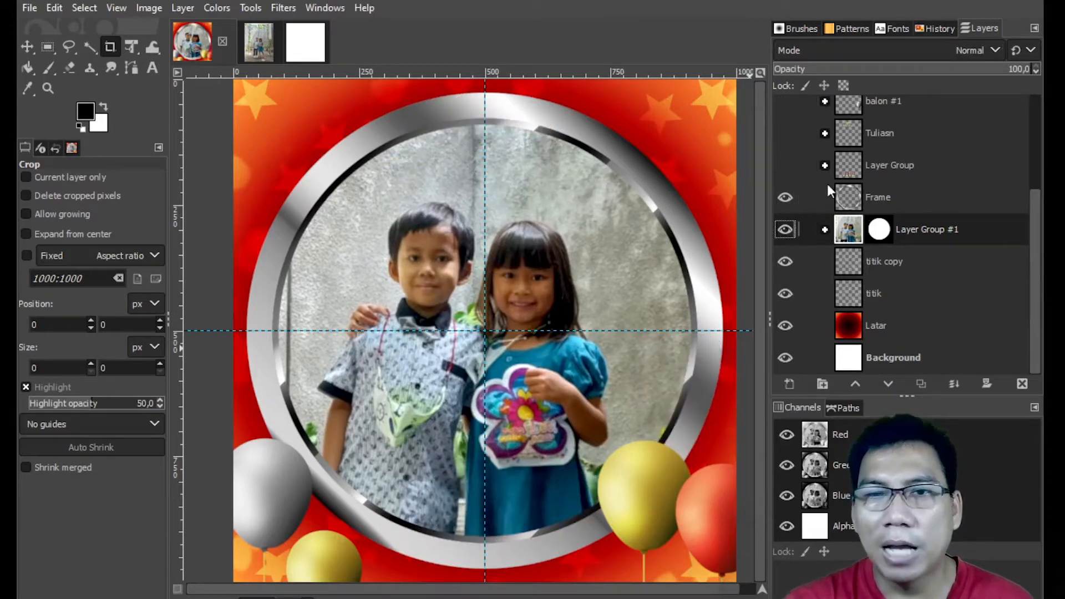
pyautogui.click(785, 230)
pyautogui.moveTo(785, 293); pyautogui.dragTo(784, 192)
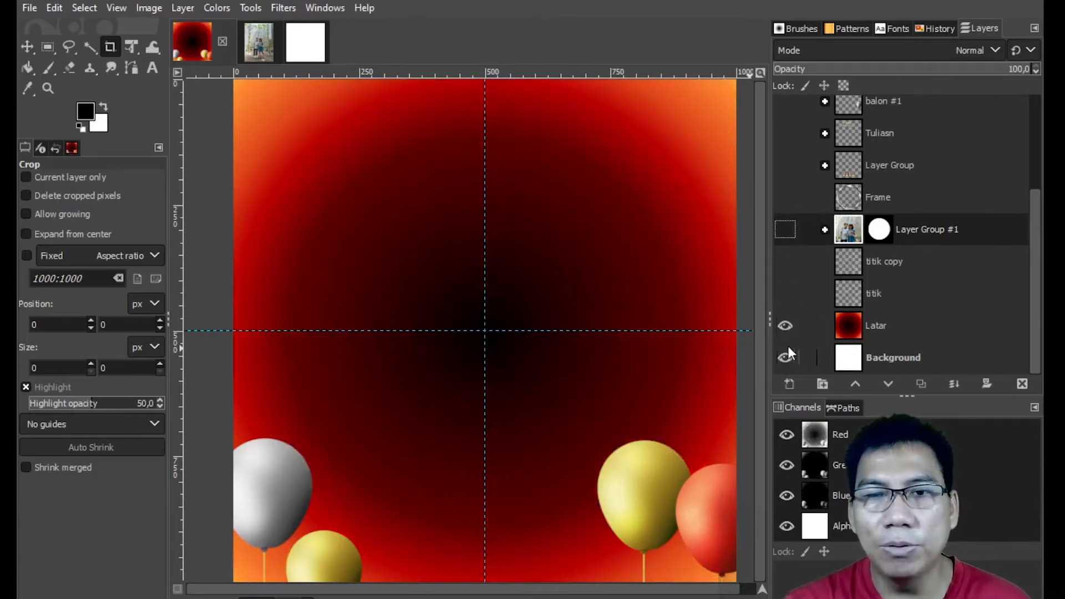
pyautogui.click(785, 326)
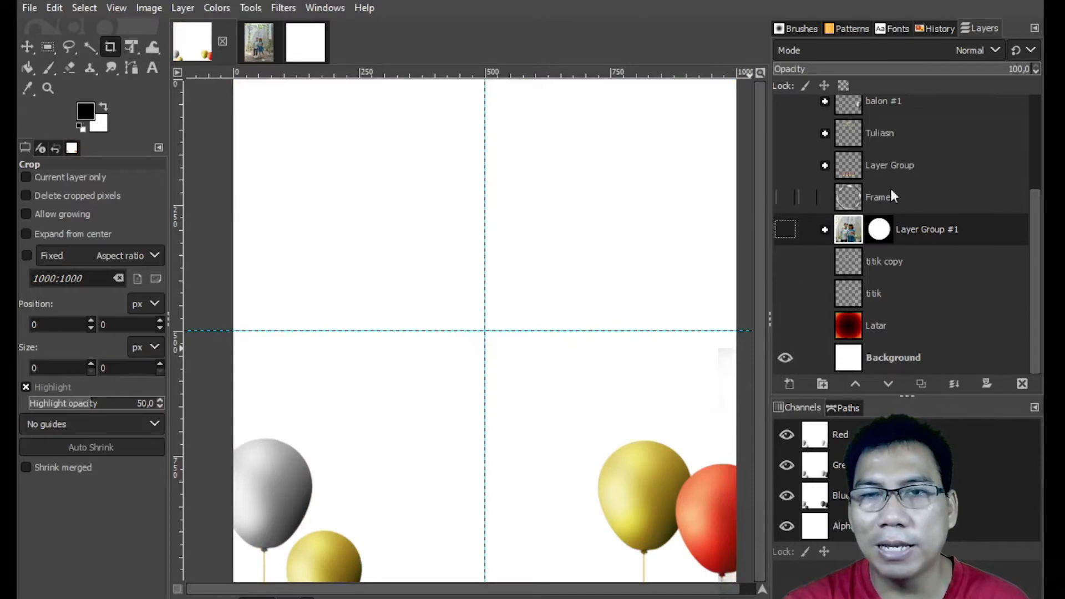
# - Hide the balon #6, #12, #18 and #24 groups and show only the Frame layer above the background
pyautogui.moveTo(1042, 216); pyautogui.dragTo(1037, 111)
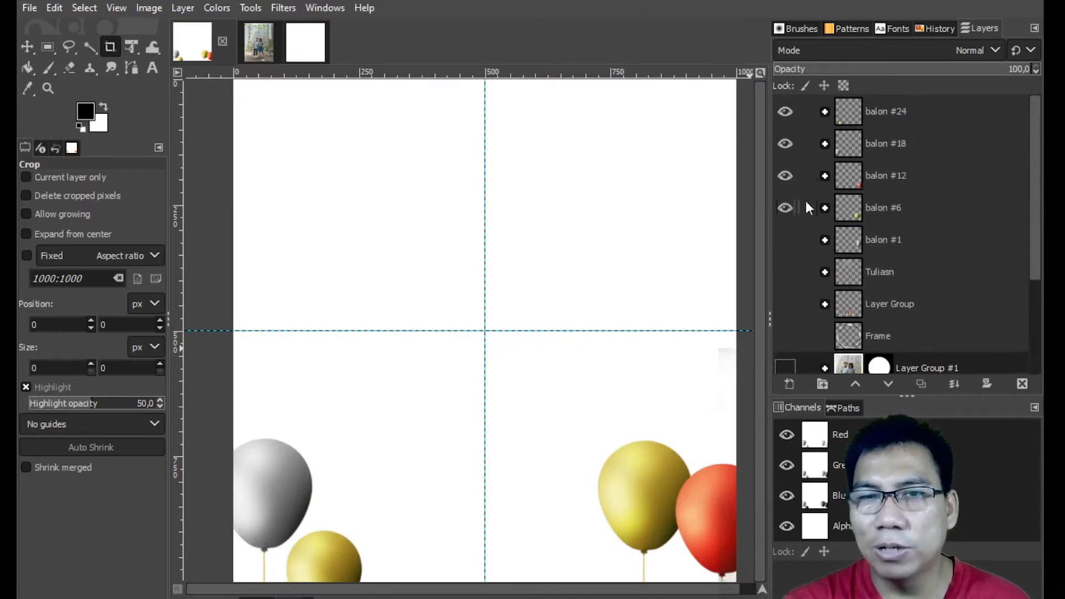
pyautogui.click(785, 207)
pyautogui.click(785, 175)
pyautogui.click(786, 143)
pyautogui.click(786, 111)
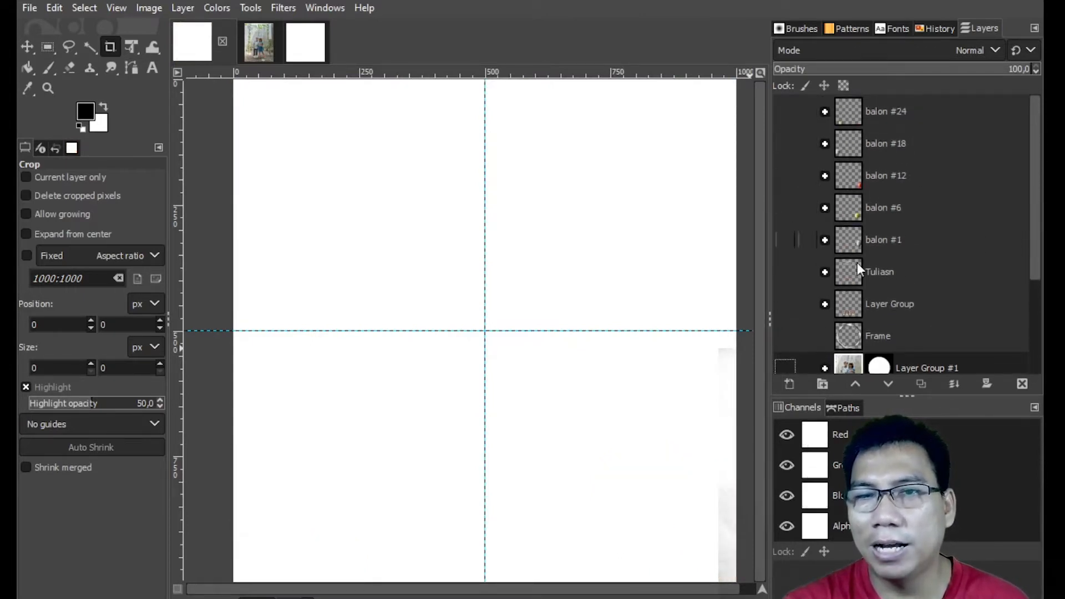
pyautogui.scroll(-3, 882, 264)
pyautogui.click(786, 217)
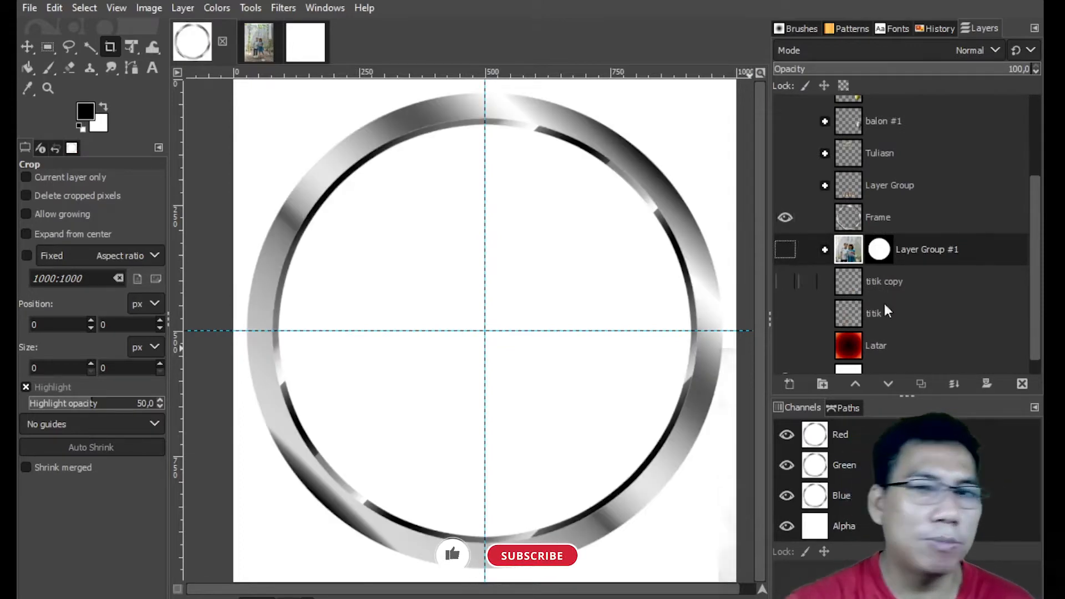
# - In the blank 1000 px image, place one vertical and one horizontal guide crossing at the canvas centre, about 500 px each
pyautogui.click(305, 42)
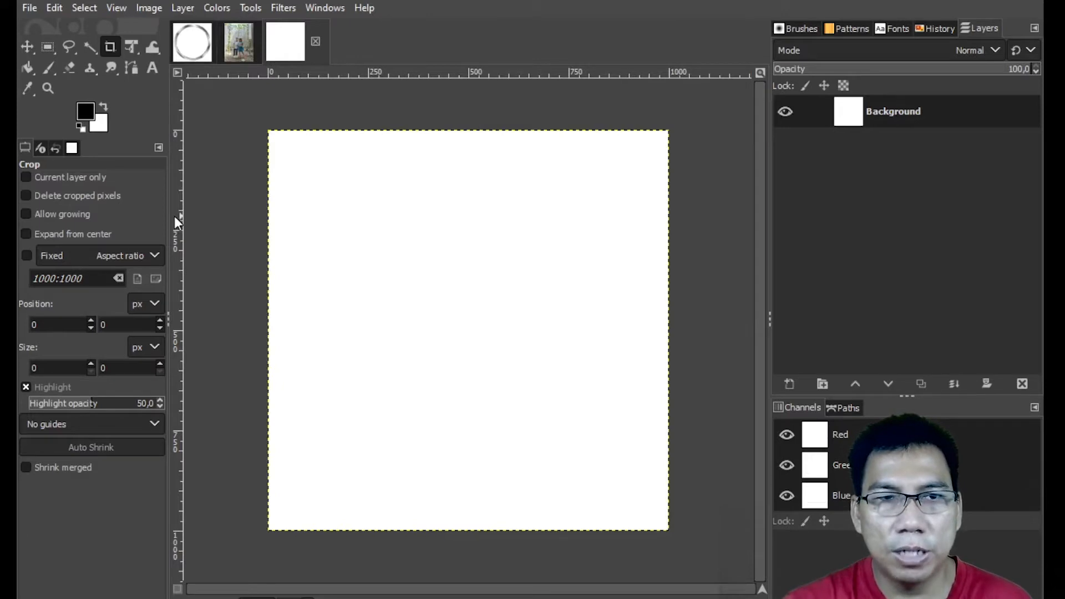
pyautogui.moveTo(173, 209); pyautogui.dragTo(469, 187)
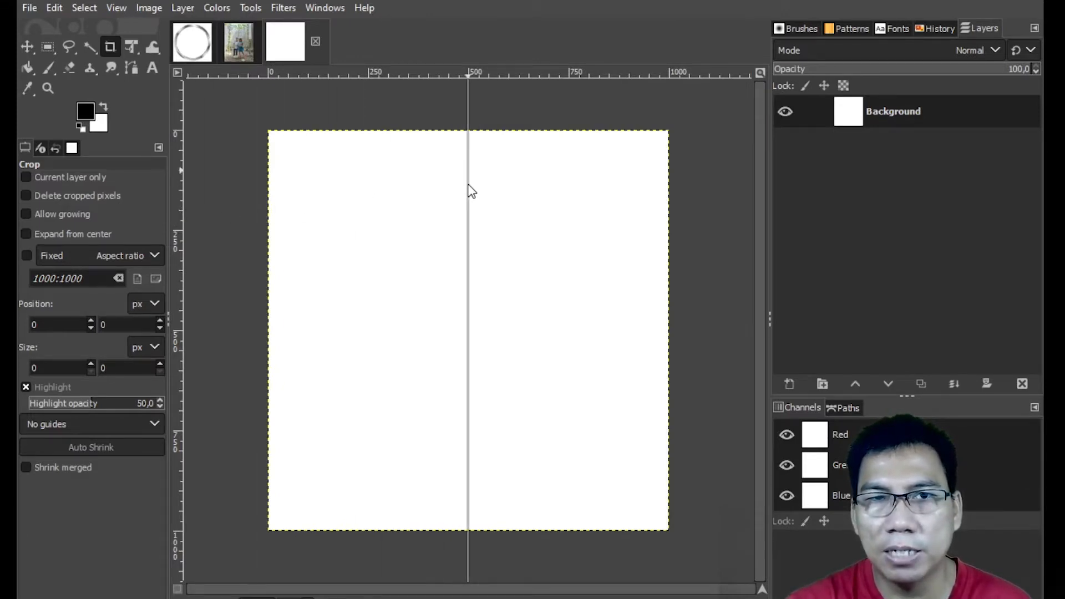
pyautogui.moveTo(470, 190); pyautogui.dragTo(174, 190)
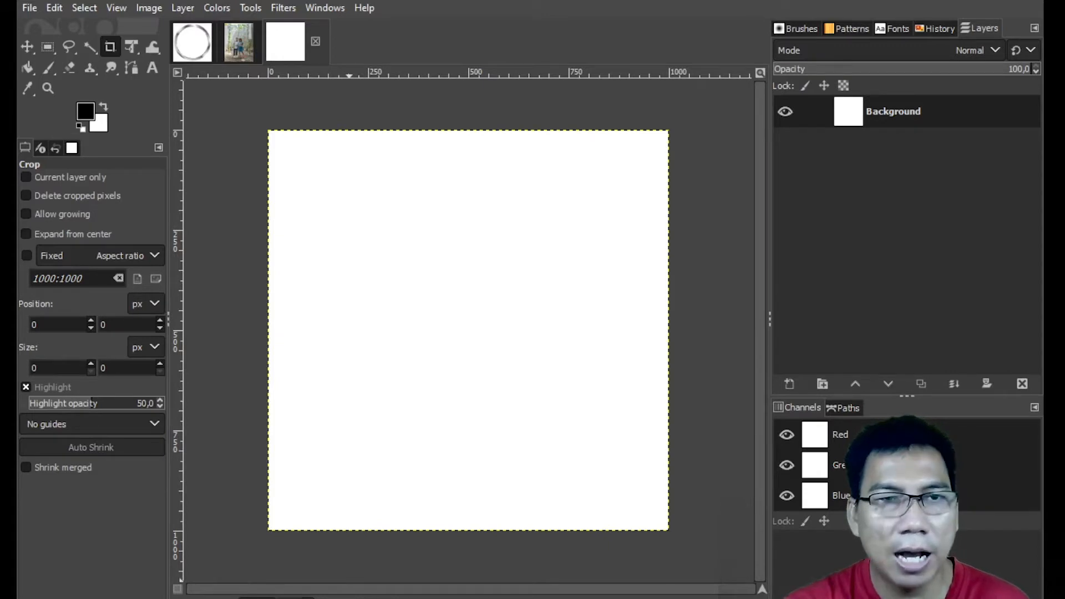
pyautogui.moveTo(173, 308); pyautogui.dragTo(468, 317)
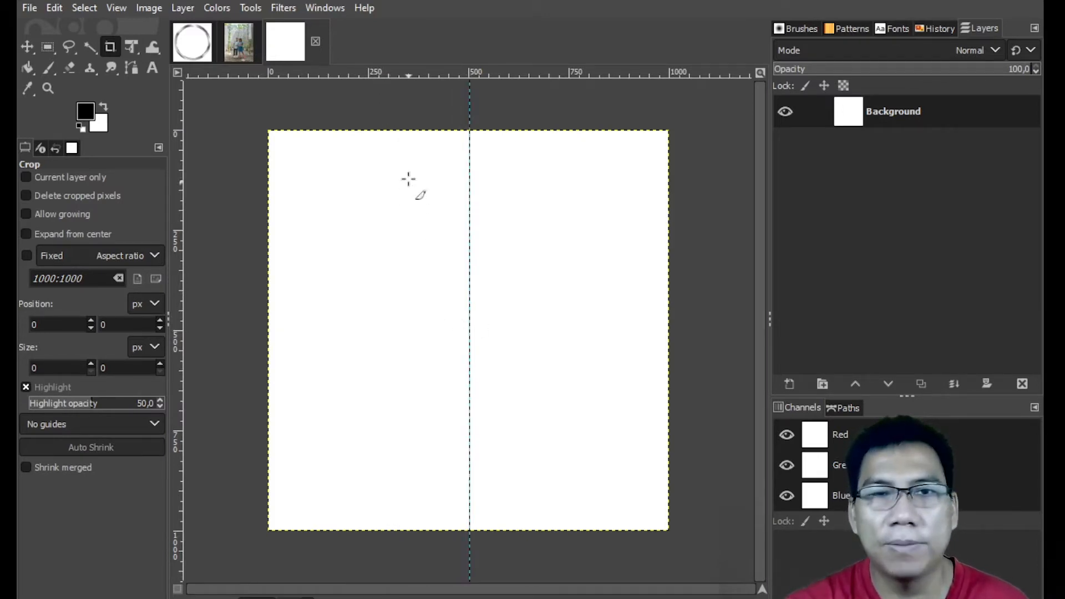
pyautogui.moveTo(433, 73); pyautogui.dragTo(405, 331)
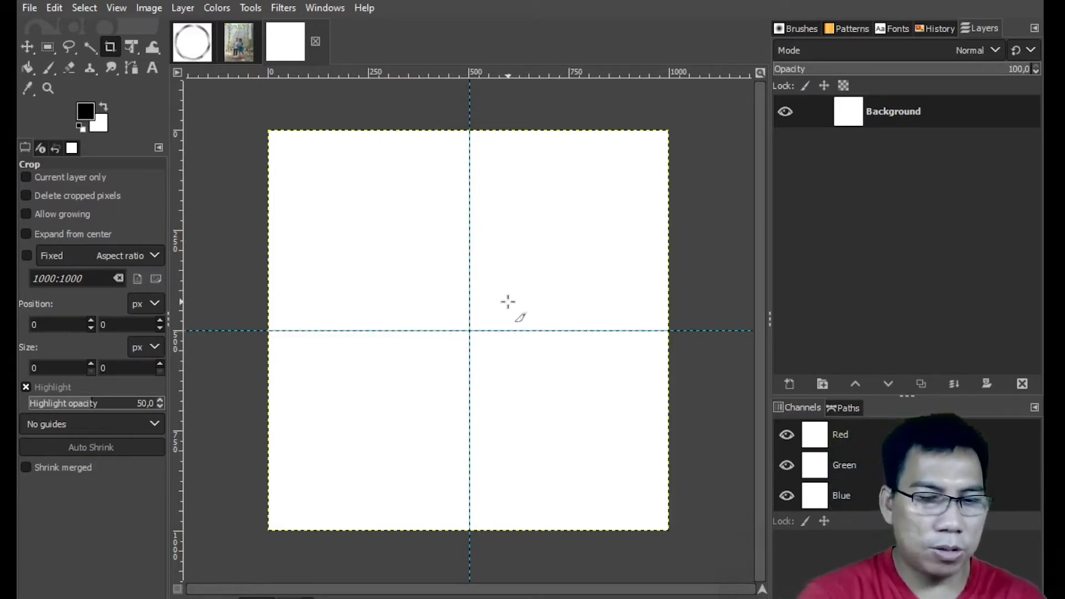
# - Select a circular area of about 930 × 930 px centred on the guide intersection with Ellipse Select
pyautogui.hotkey('shift', 'ctrl', 'j')
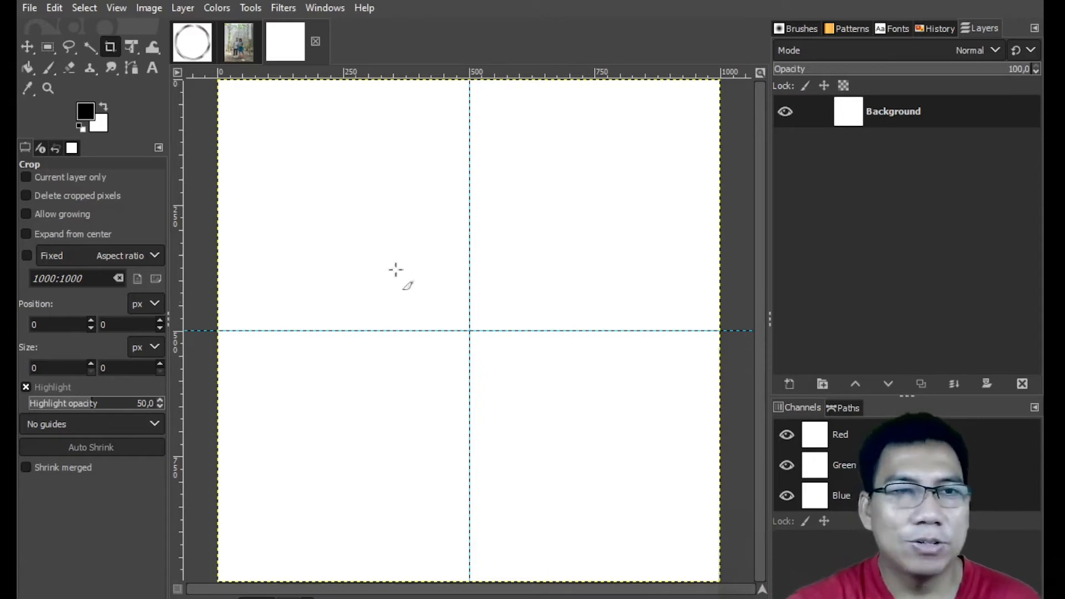
pyautogui.moveTo(49, 48); pyautogui.dragTo(75, 67)
pyautogui.moveTo(470, 331); pyautogui.dragTo(696, 564)
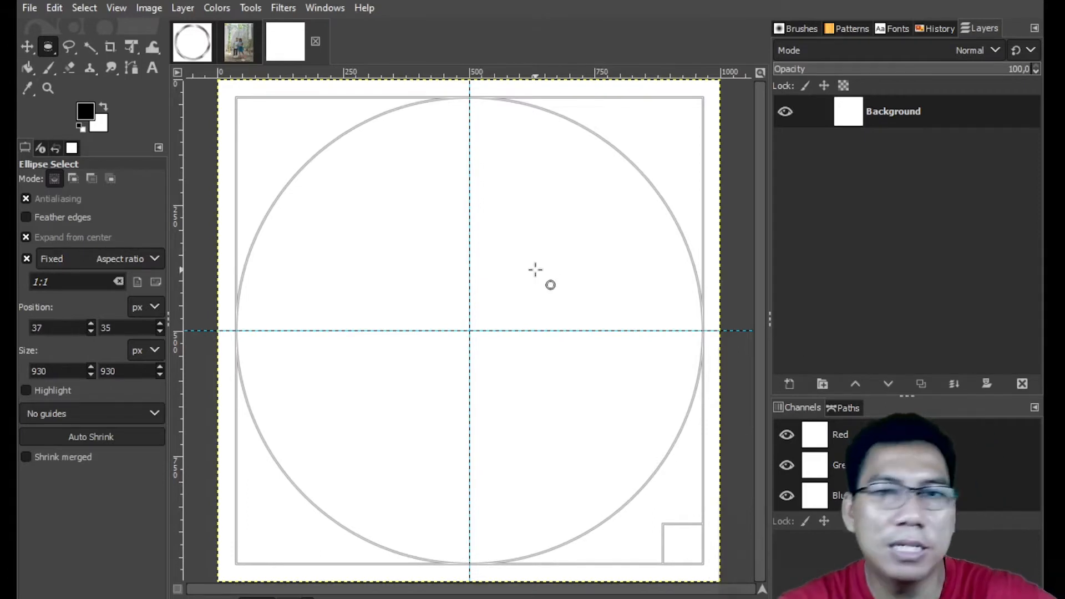
pyautogui.moveTo(35, 56); pyautogui.dragTo(32, 52)
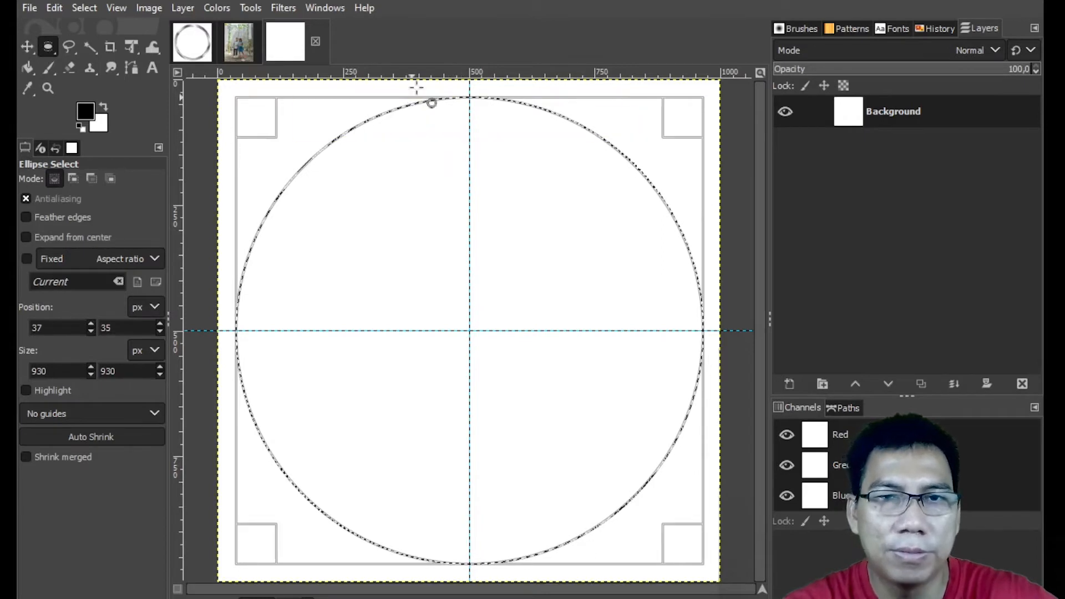
# - Add a layer group above the Background layer and name it "fRAME Lingkaran"
pyautogui.click(822, 384)
pyautogui.doubleClick(892, 114)
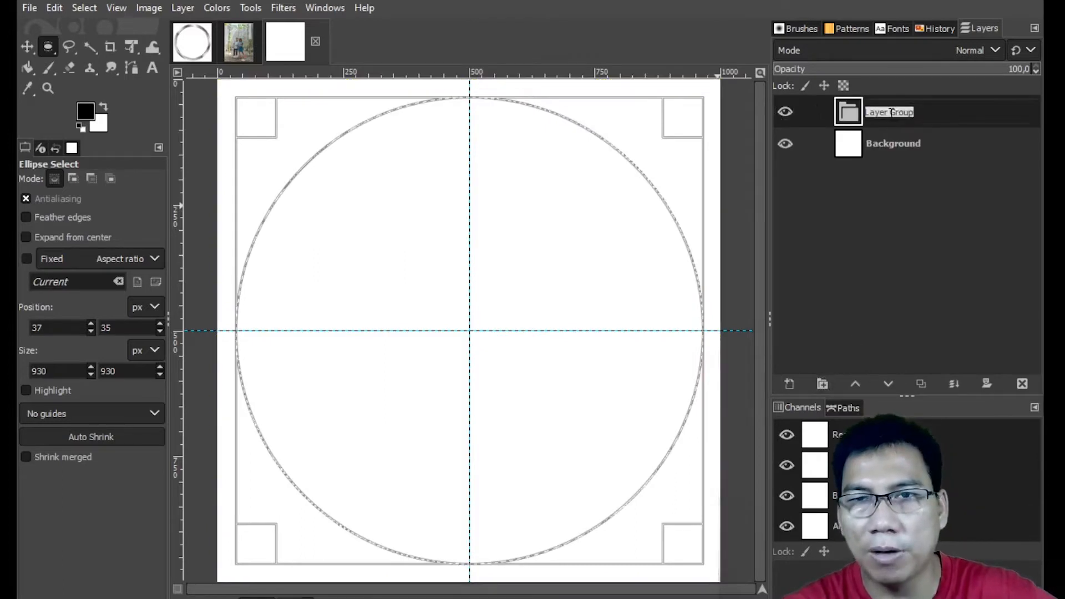
pyautogui.write('fRAME')
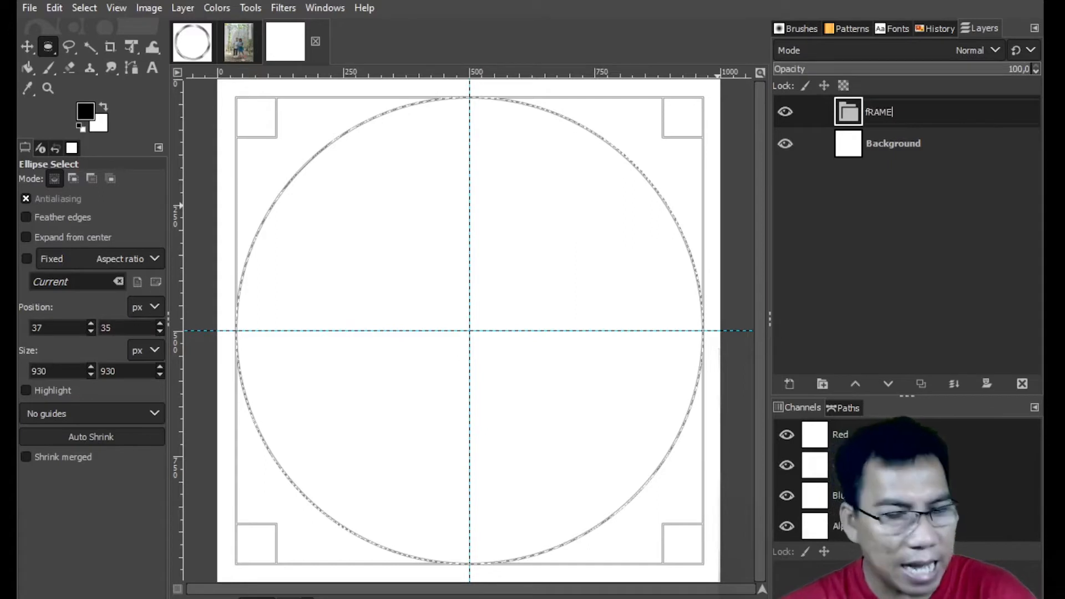
pyautogui.write(' 1')
pyautogui.write('INGKA')
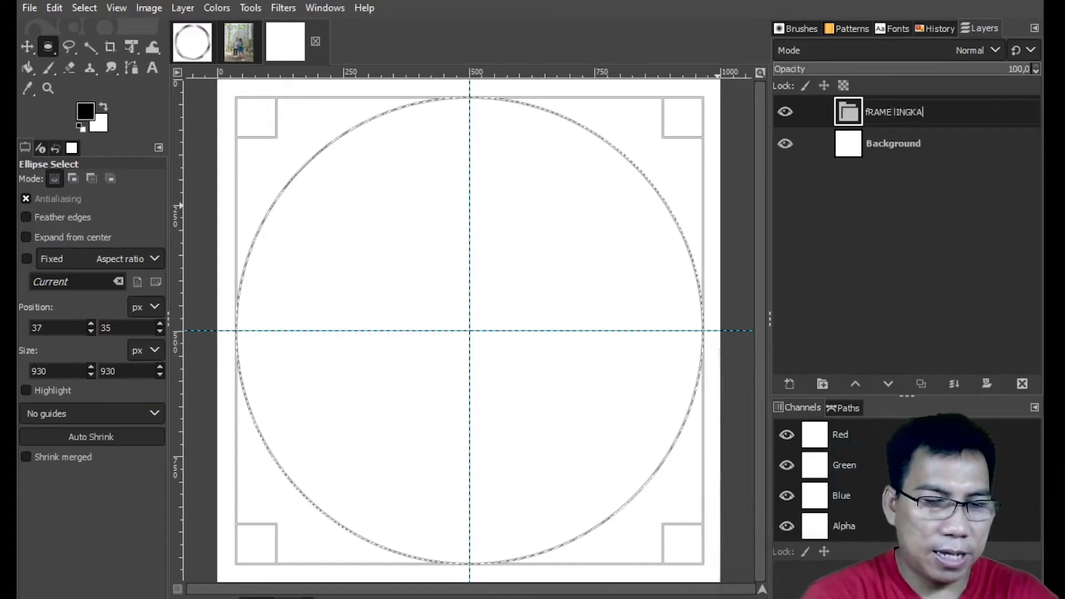
pyautogui.write('RAN')
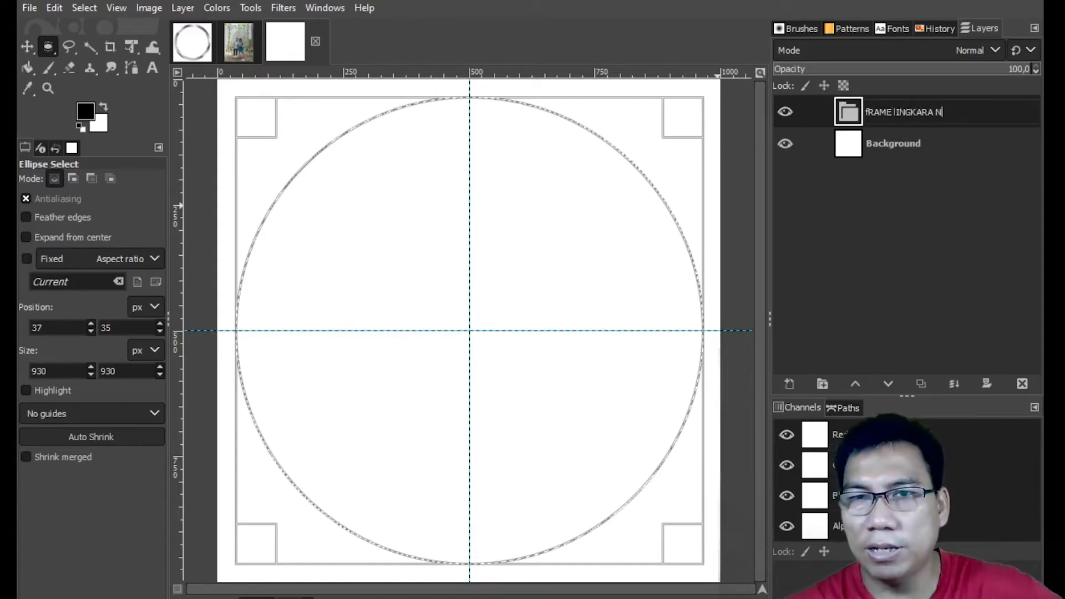
pyautogui.press('BackSpace')
pyautogui.press('BackSpace')
pyautogui.press('BackSpace')
pyautogui.press('BackSpace')
pyautogui.press('BackSpace')
pyautogui.press('BackSpace')
pyautogui.press('BackSpace')
pyautogui.press('BackSpace')
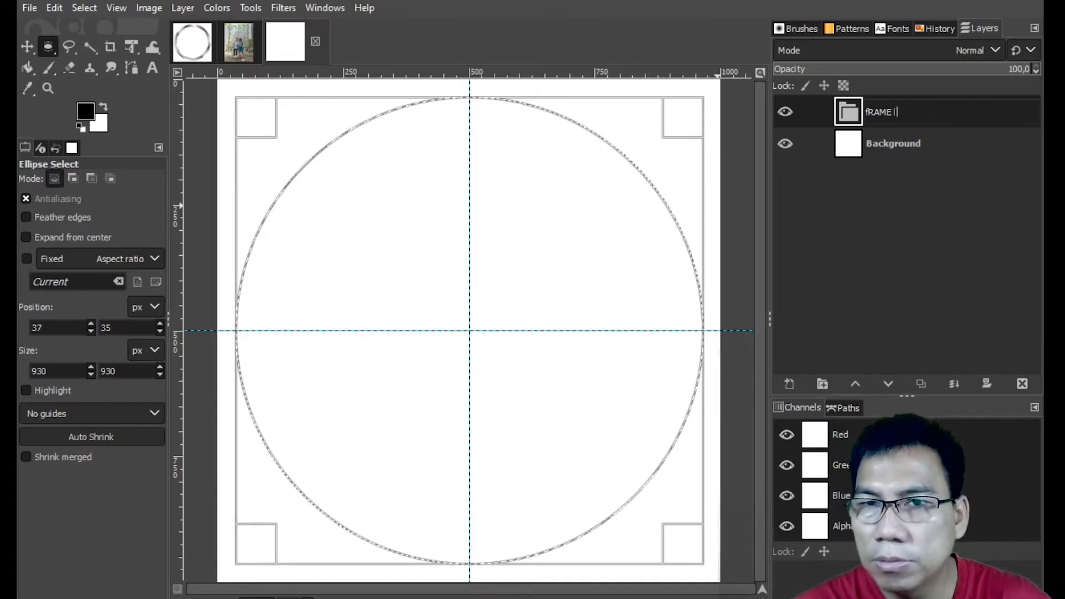
pyautogui.write('Lingkaran')
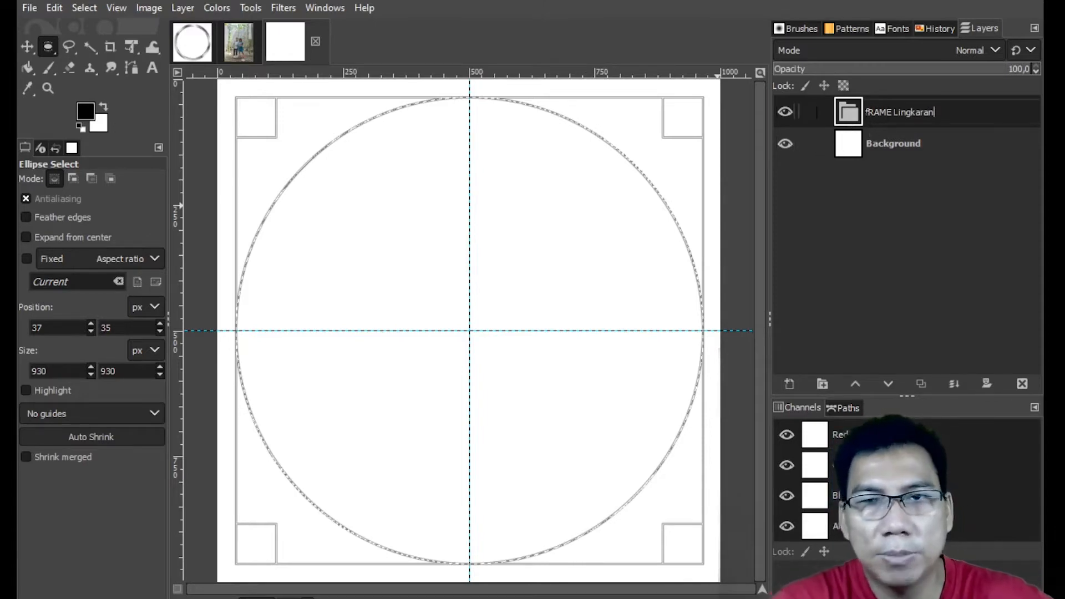
# - Create a transparent 1000 × 1000 px layer named "bingkai" inside the fRAME Lingkaran group and keep it active
pyautogui.click(791, 384)
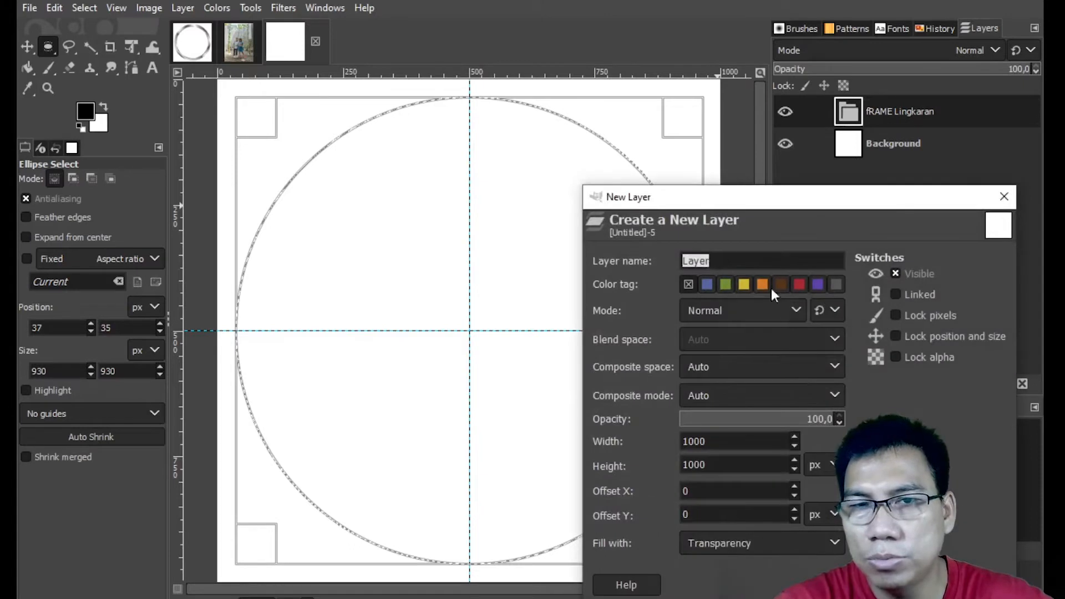
pyautogui.write('framr')
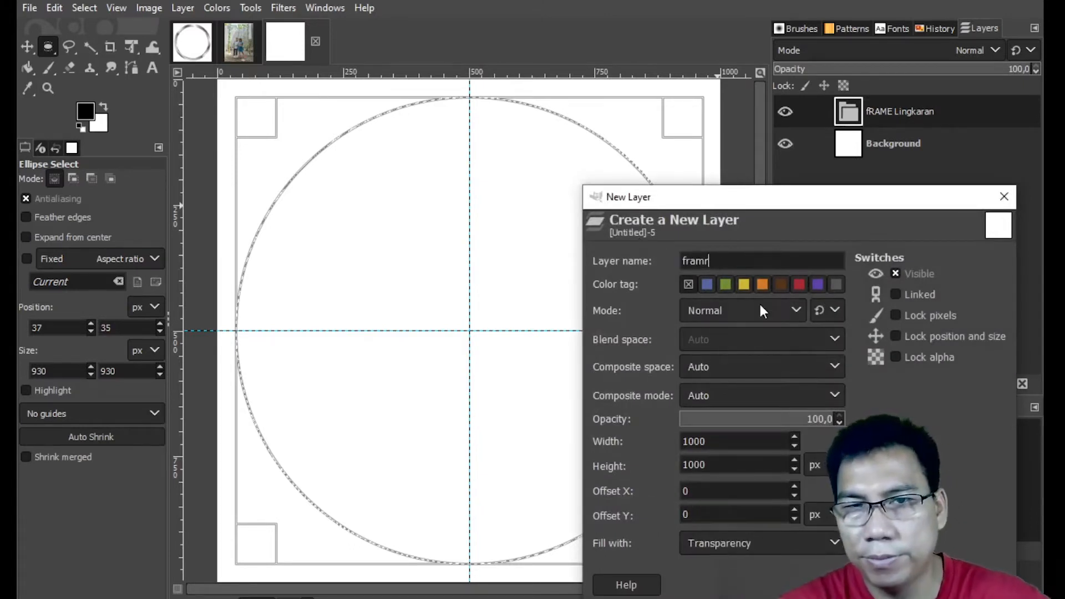
pyautogui.press('BackSpace')
pyautogui.write('e')
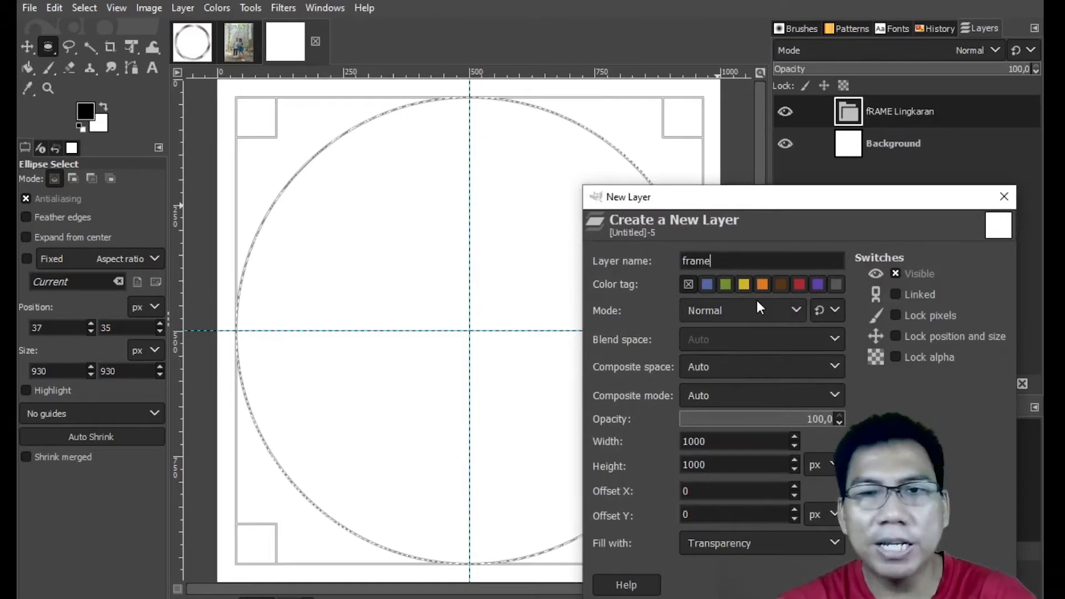
pyautogui.doubleClick(696, 261)
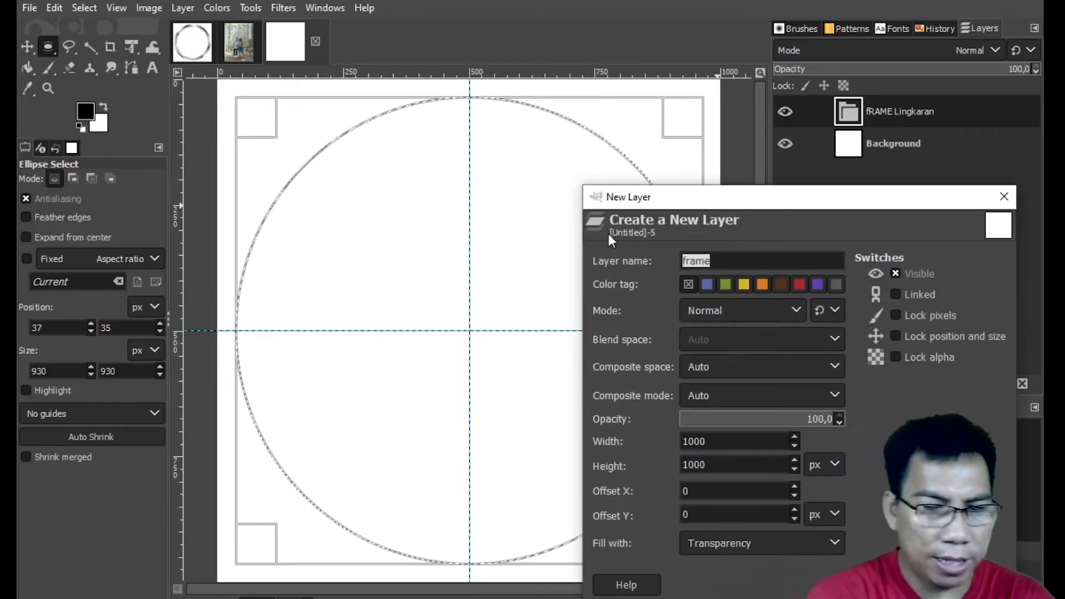
pyautogui.write('bingkai')
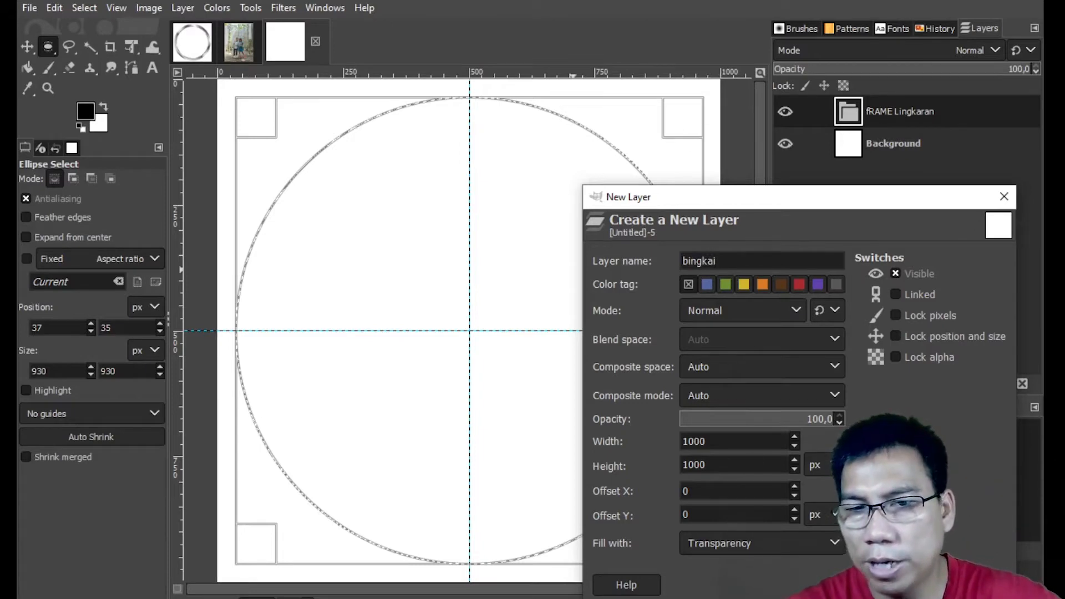
pyautogui.press('Return')
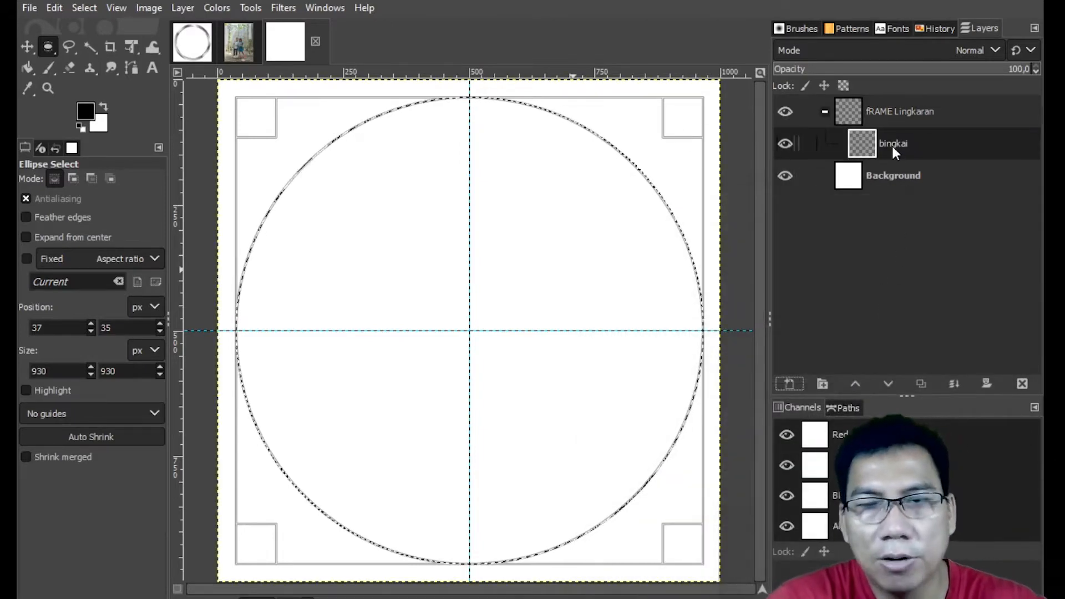
pyautogui.click(892, 111)
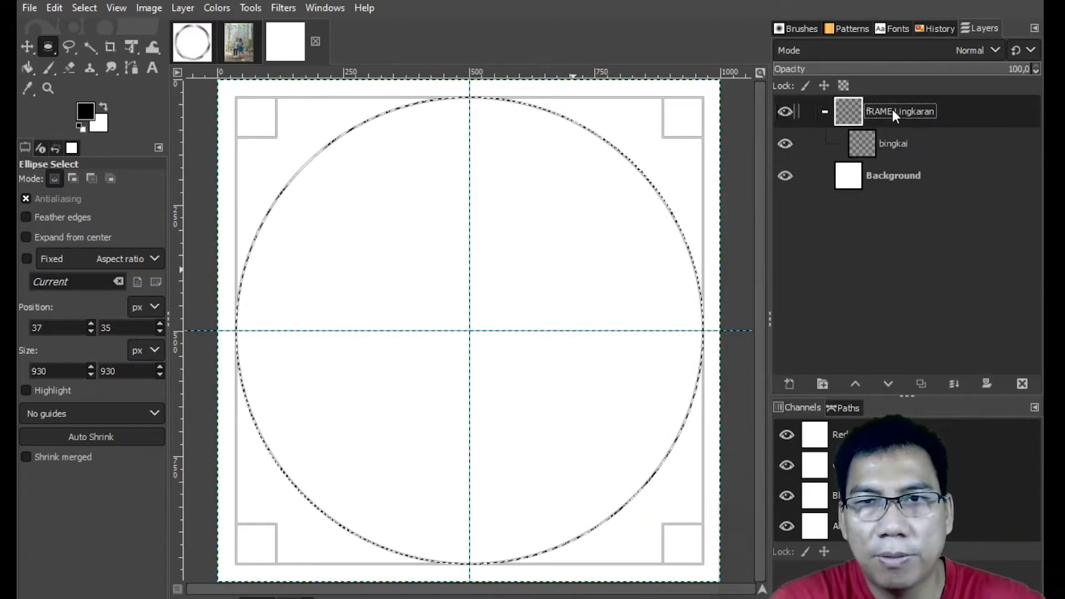
pyautogui.click(898, 146)
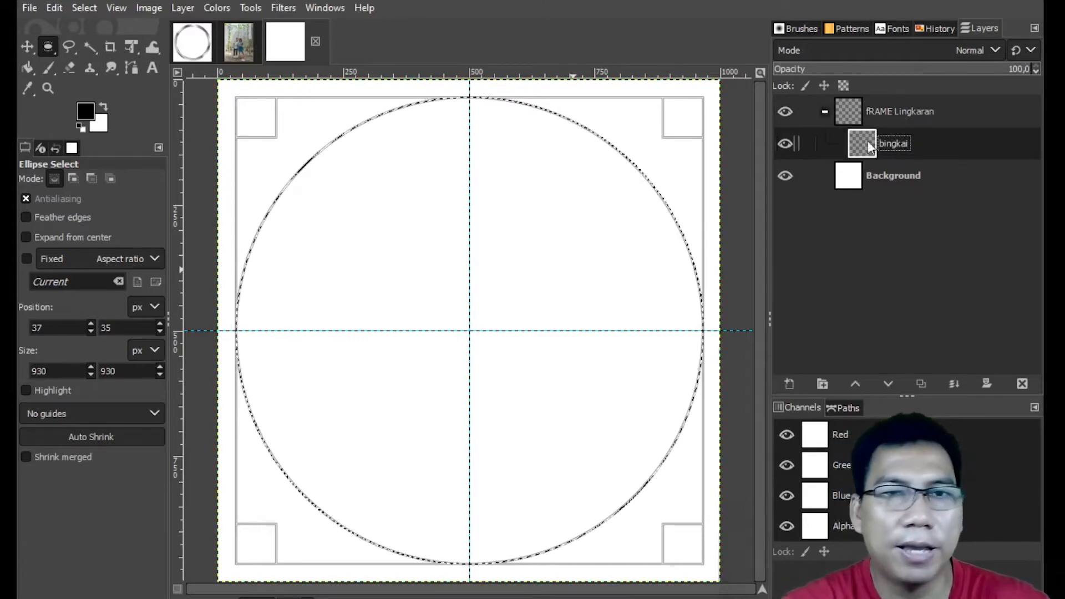
# - Fill the circular selection with a linear Crown molding gradient running diagonally from its lower-left edge to about X 785, Y 128 px
pyautogui.click(192, 41)
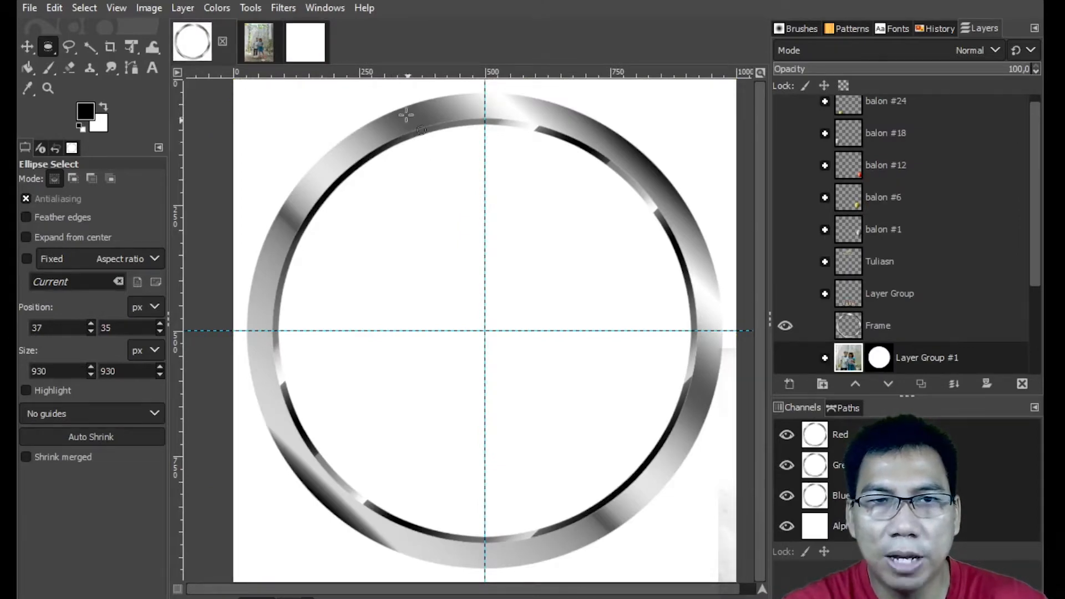
pyautogui.click(305, 42)
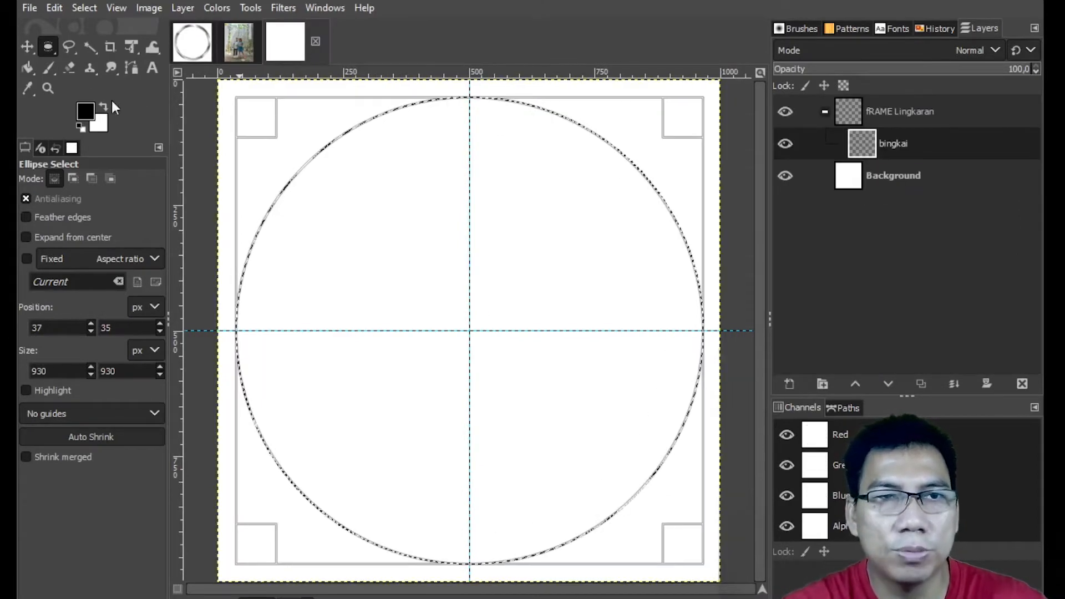
pyautogui.click(69, 65)
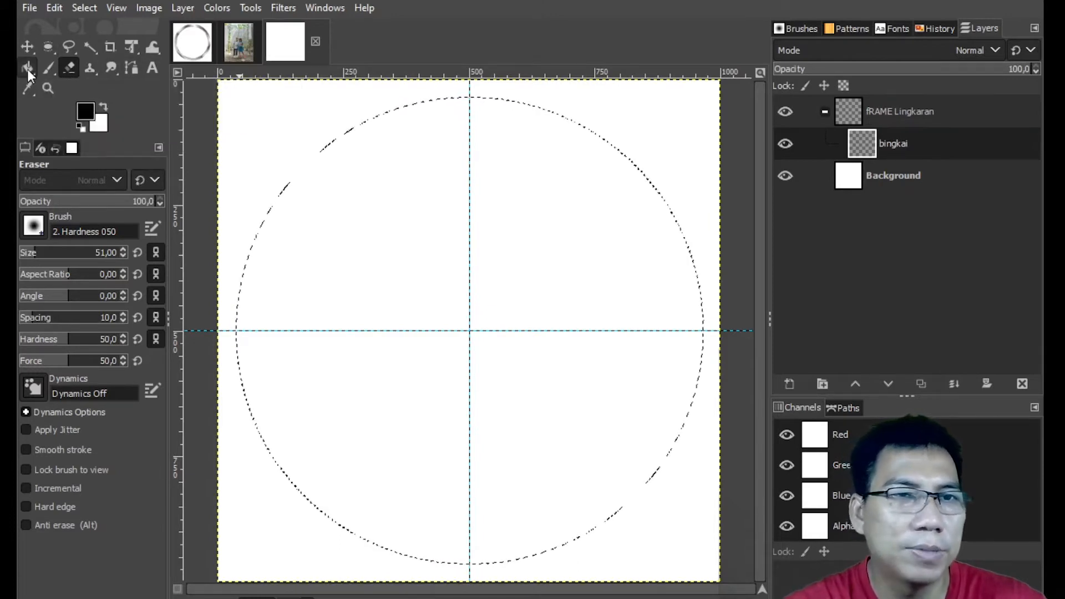
pyautogui.moveTo(28, 63); pyautogui.dragTo(71, 85)
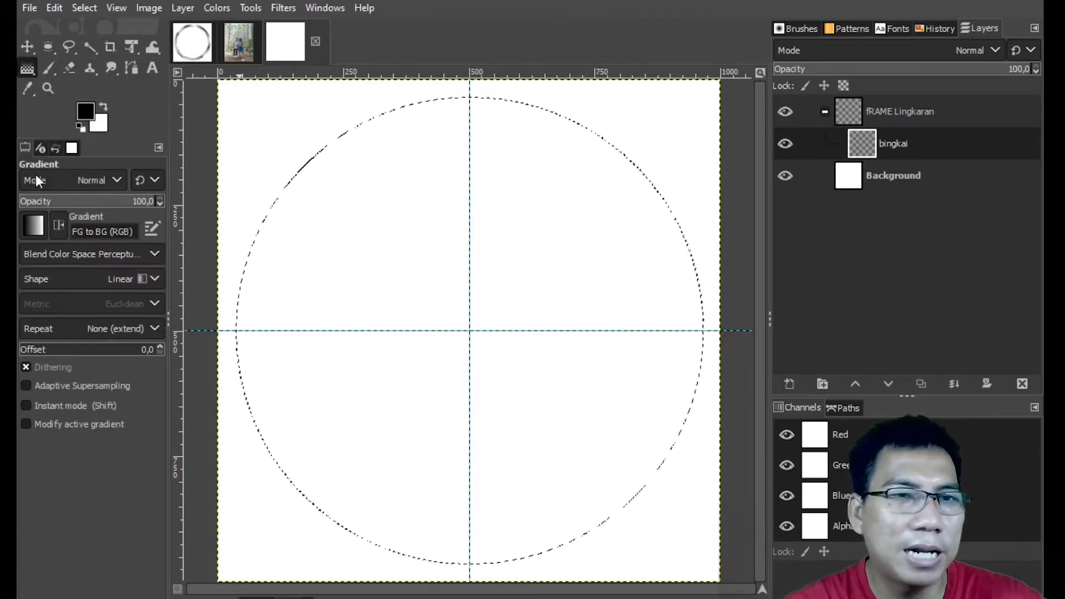
pyautogui.click(33, 225)
pyautogui.moveTo(155, 252); pyautogui.dragTo(156, 300)
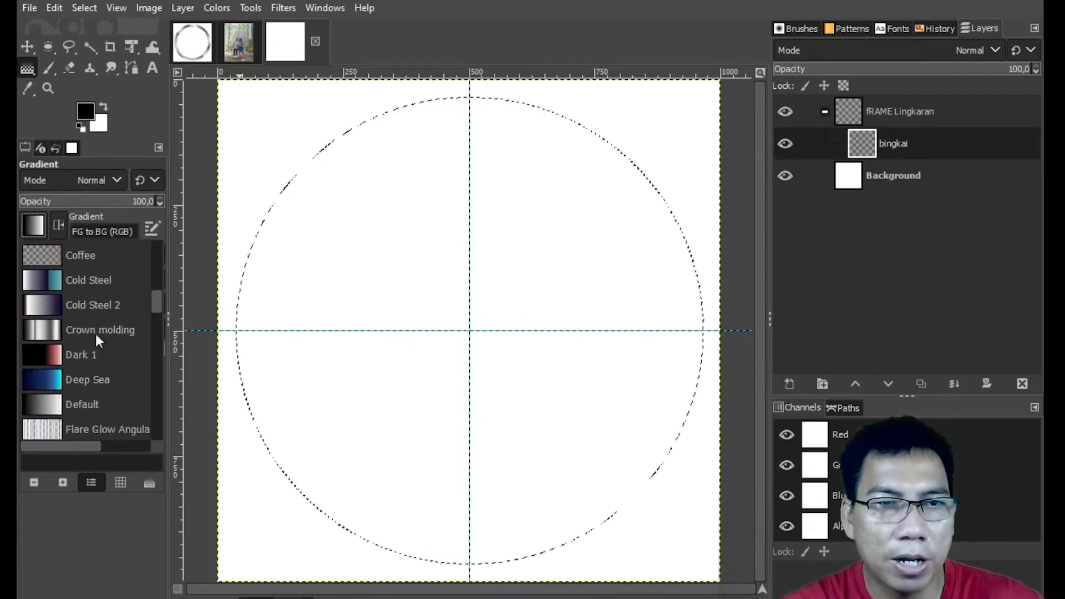
pyautogui.click(41, 328)
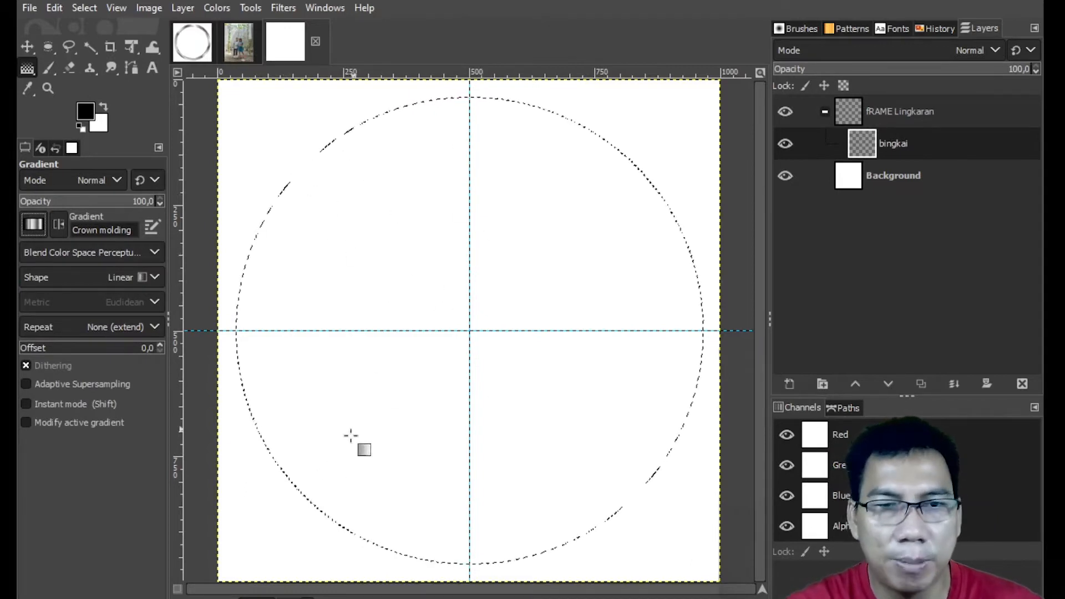
pyautogui.moveTo(298, 491); pyautogui.dragTo(615, 145)
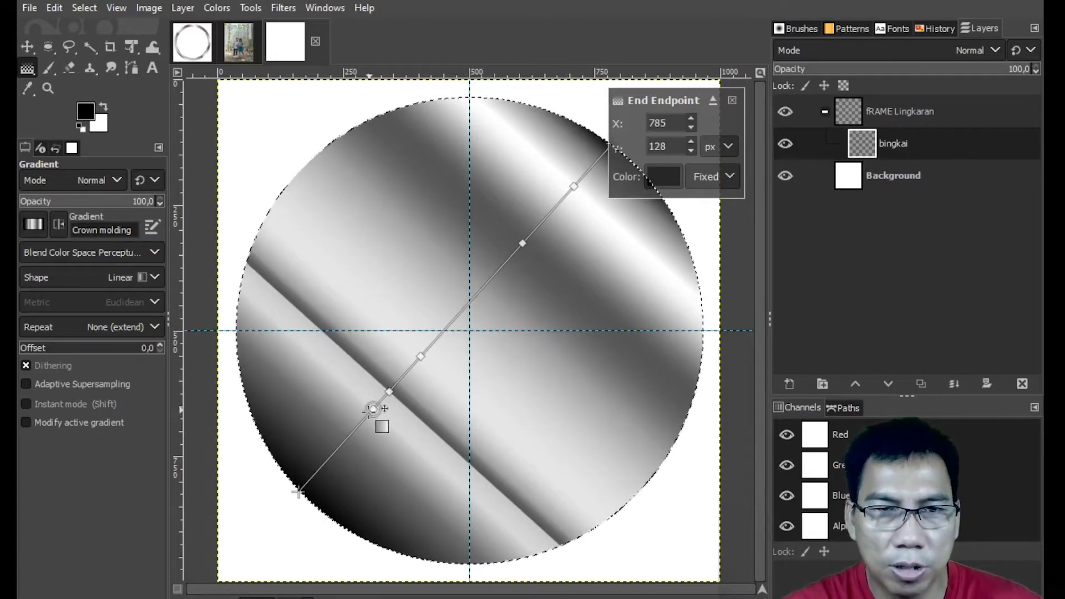
# - Spread the gradient's stops along its line, with stop 3 at about 52.73 and midpoint 3 at about 37.93, and finalize the fill
pyautogui.moveTo(373, 409); pyautogui.dragTo(312, 468)
pyautogui.moveTo(386, 395); pyautogui.dragTo(346, 440)
pyautogui.moveTo(420, 357); pyautogui.dragTo(464, 308)
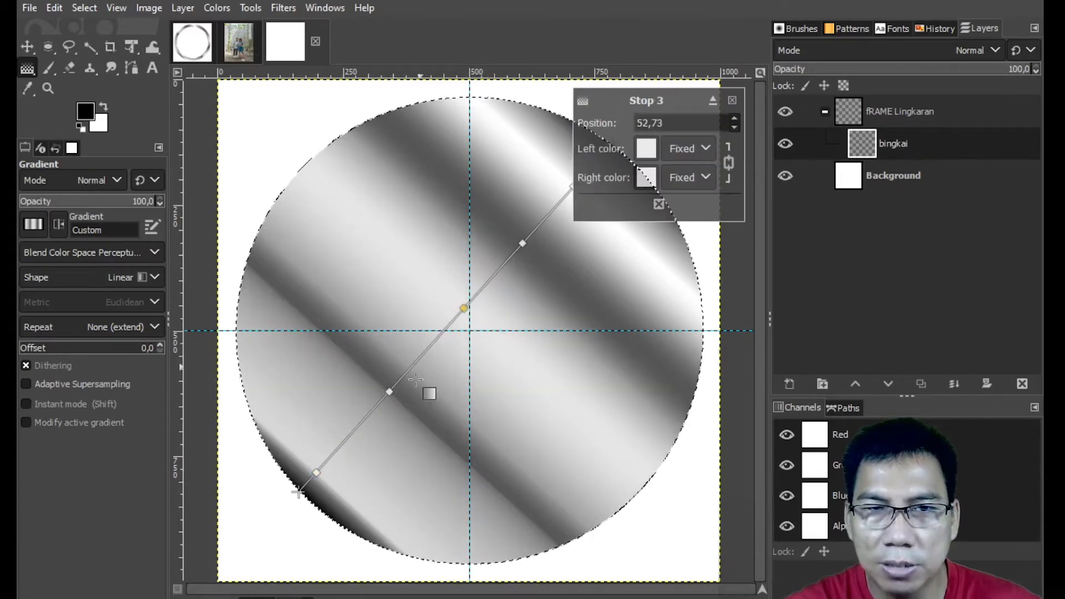
pyautogui.moveTo(419, 360)
pyautogui.mouseDown()
pyautogui.moveTo(436, 332)
pyautogui.moveTo(415, 358)
pyautogui.mouseUp()
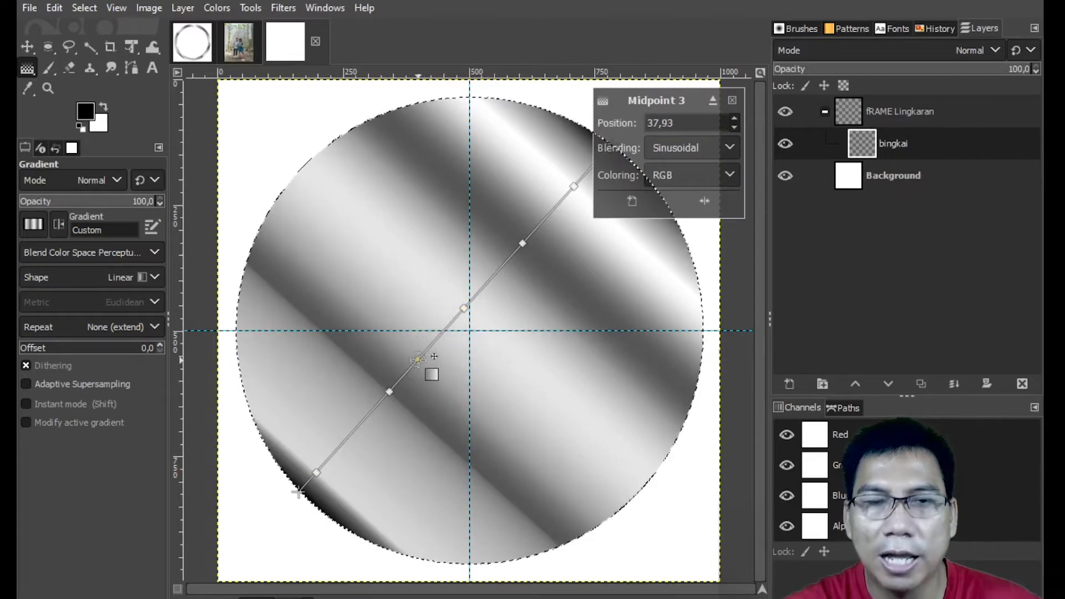
pyautogui.click(28, 48)
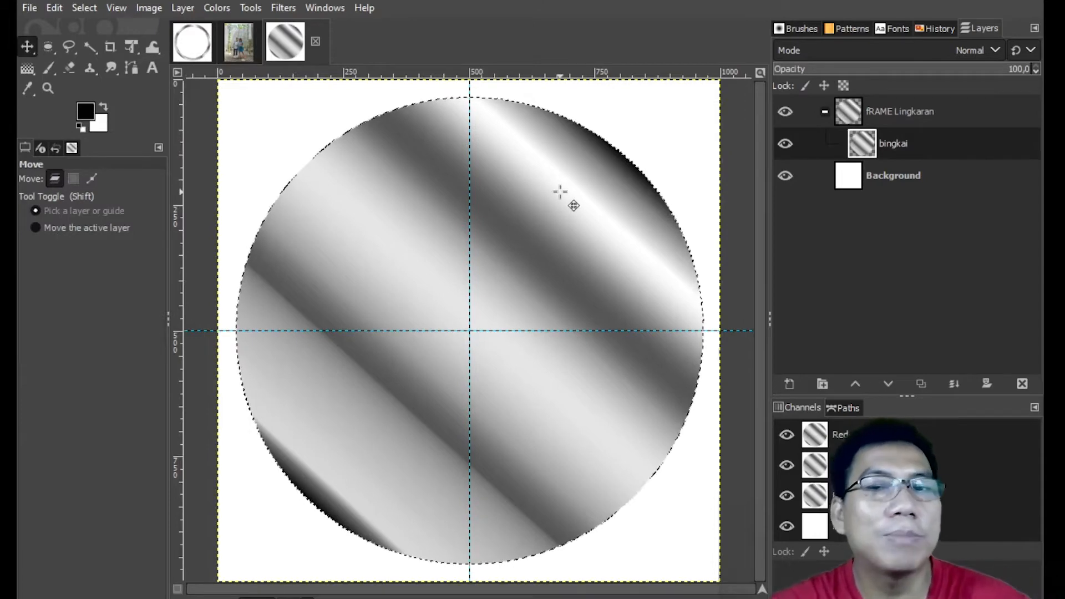
pyautogui.click(197, 50)
pyautogui.click(307, 39)
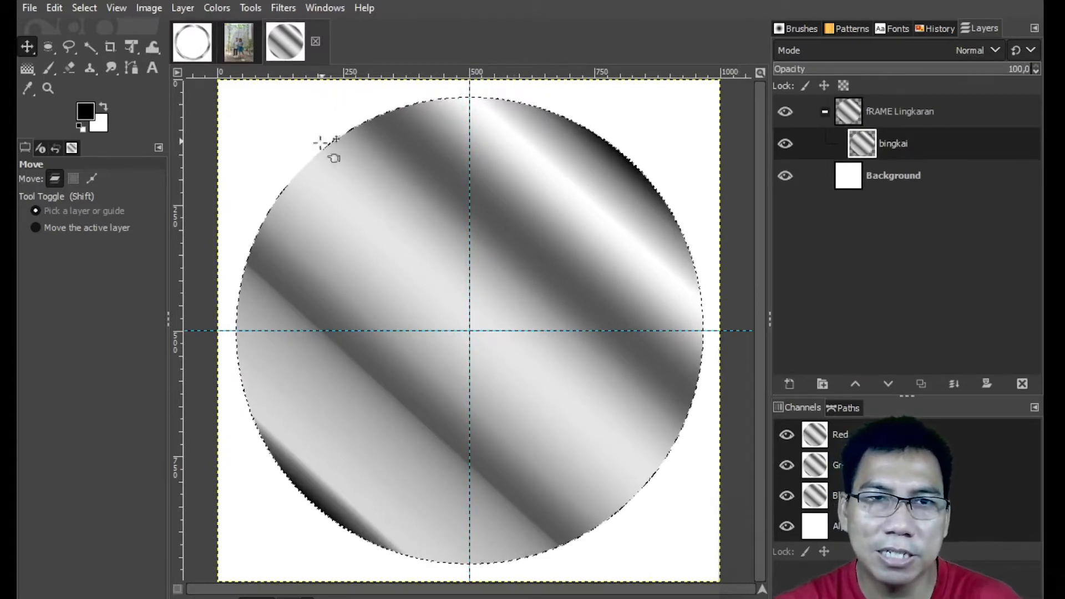
# - Try shrinking the circular selection by 40 px and clearing the gradient inside it, comparing the ring with the finished frame image
pyautogui.click(86, 8)
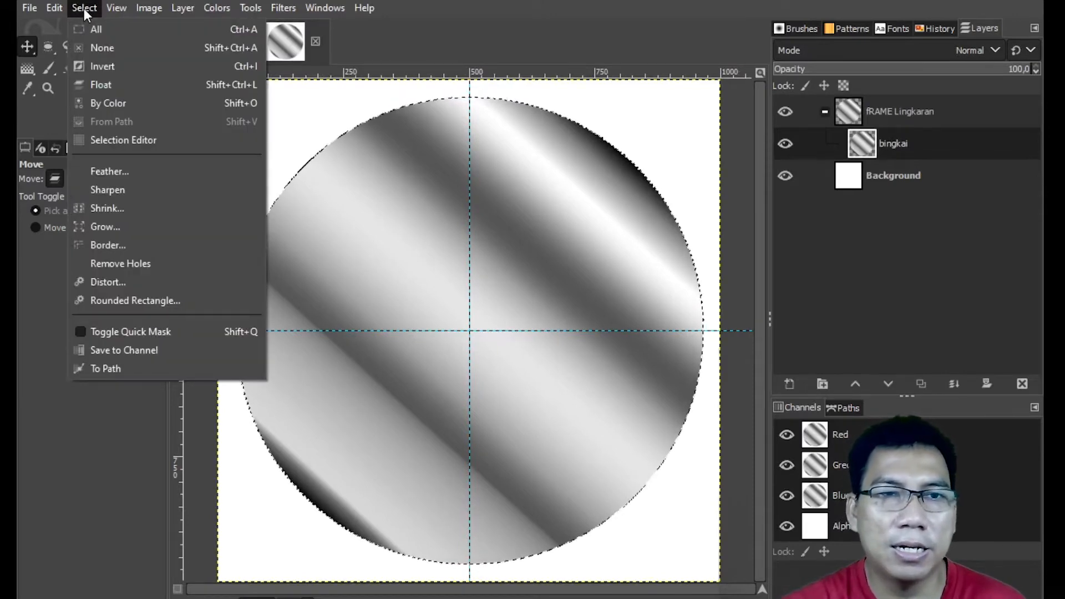
pyautogui.click(84, 208)
pyautogui.write('1')
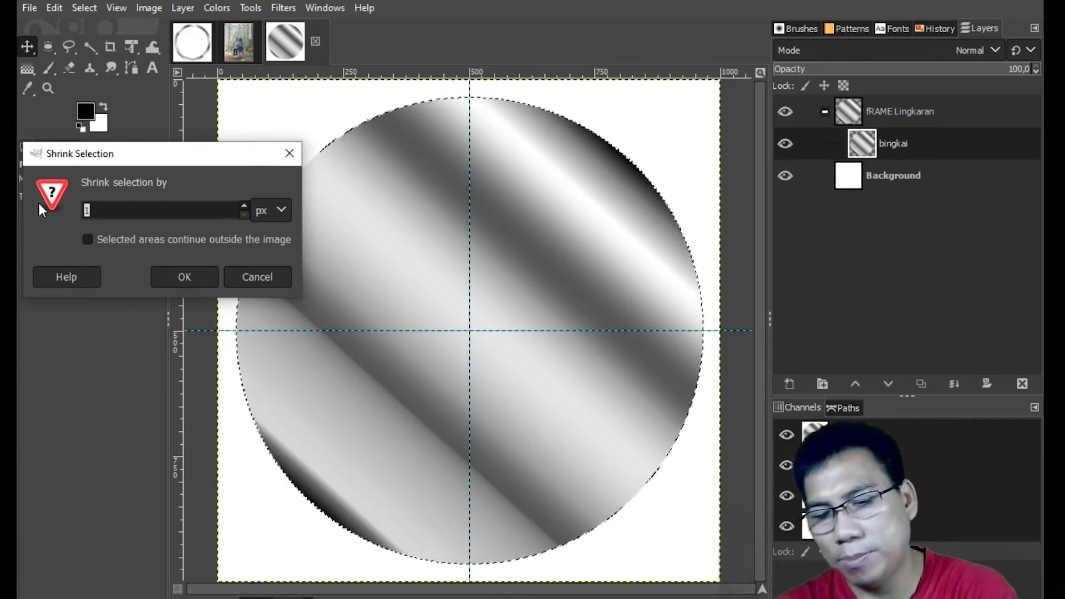
pyautogui.write('40')
pyautogui.click(194, 276)
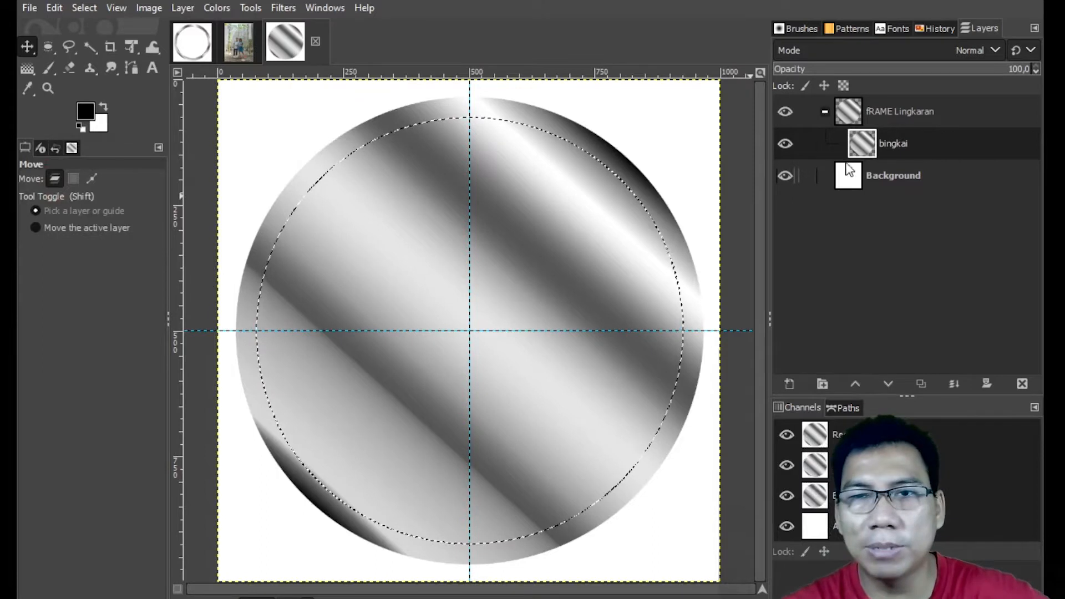
pyautogui.press('Delete')
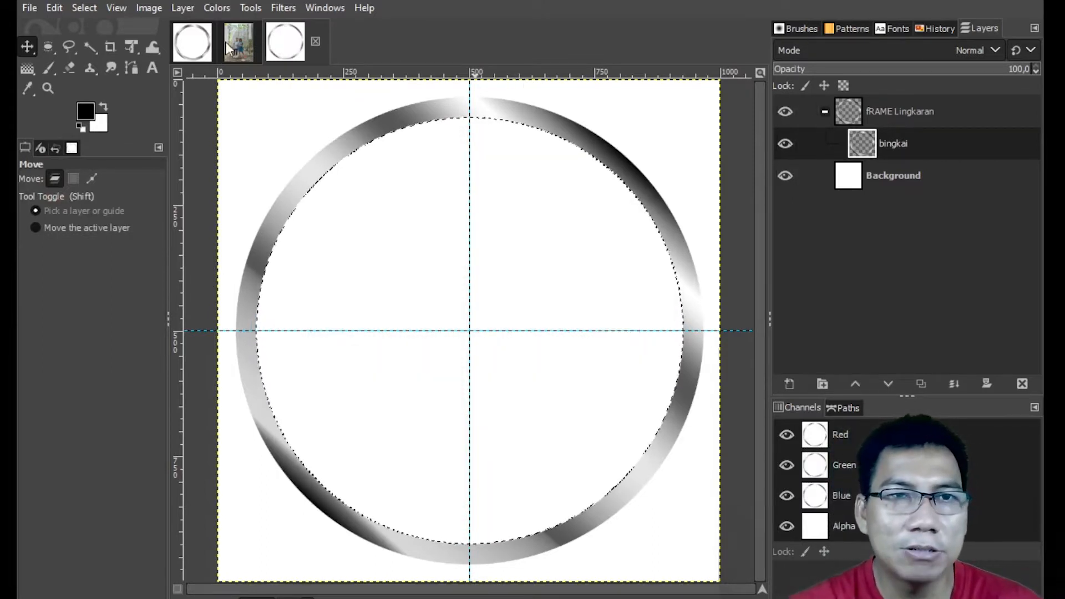
pyautogui.click(197, 40)
pyautogui.click(314, 49)
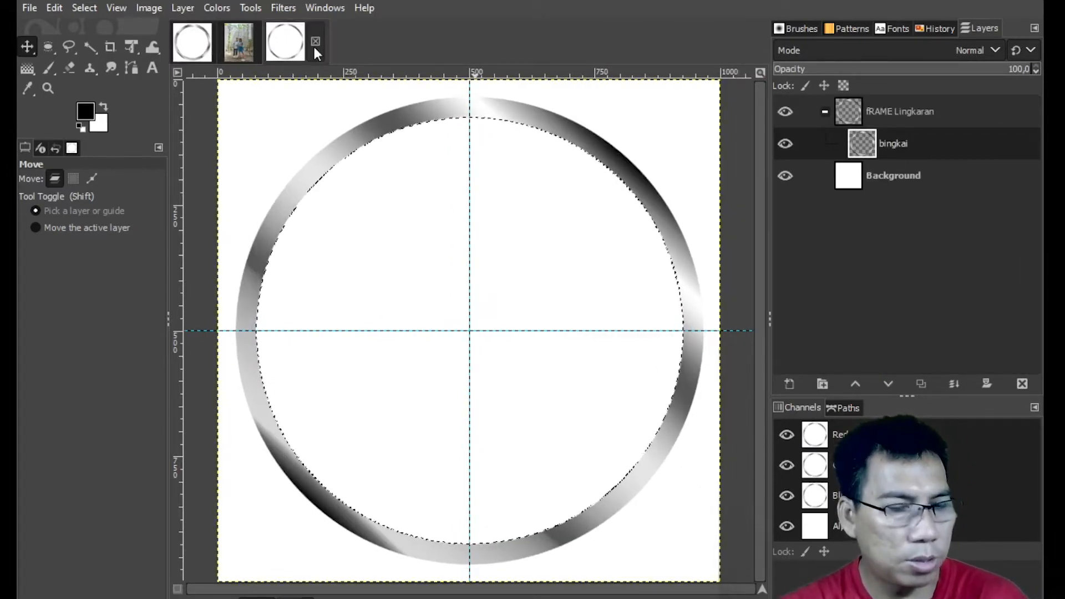
# - Undo the clearing of the disc's interior and the 40 px selection shrink
pyautogui.press('super')
pyautogui.press('super')
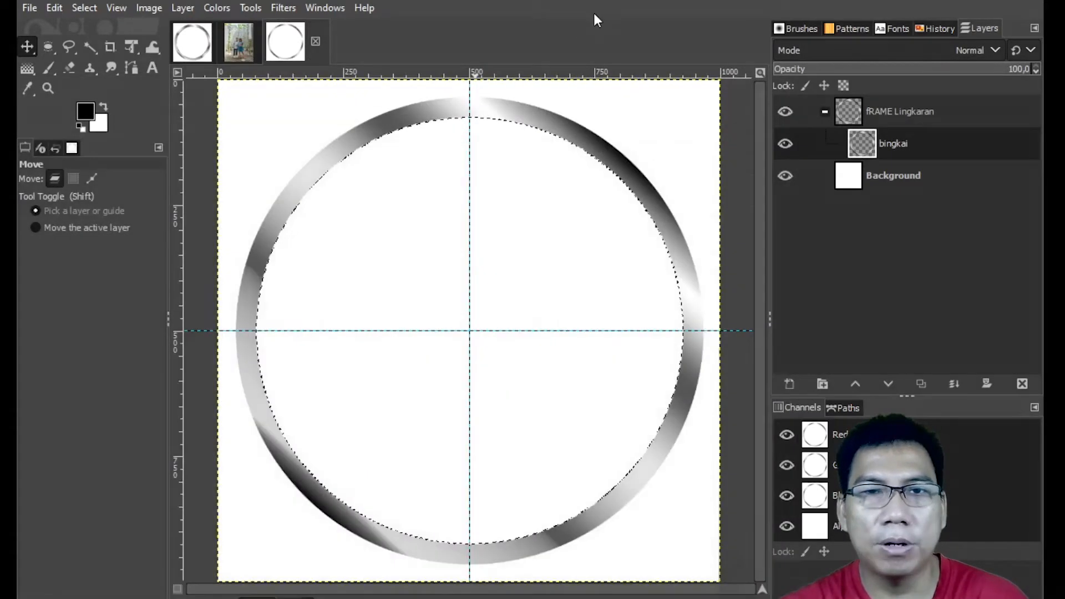
pyautogui.hotkey('ctrl', 'z')
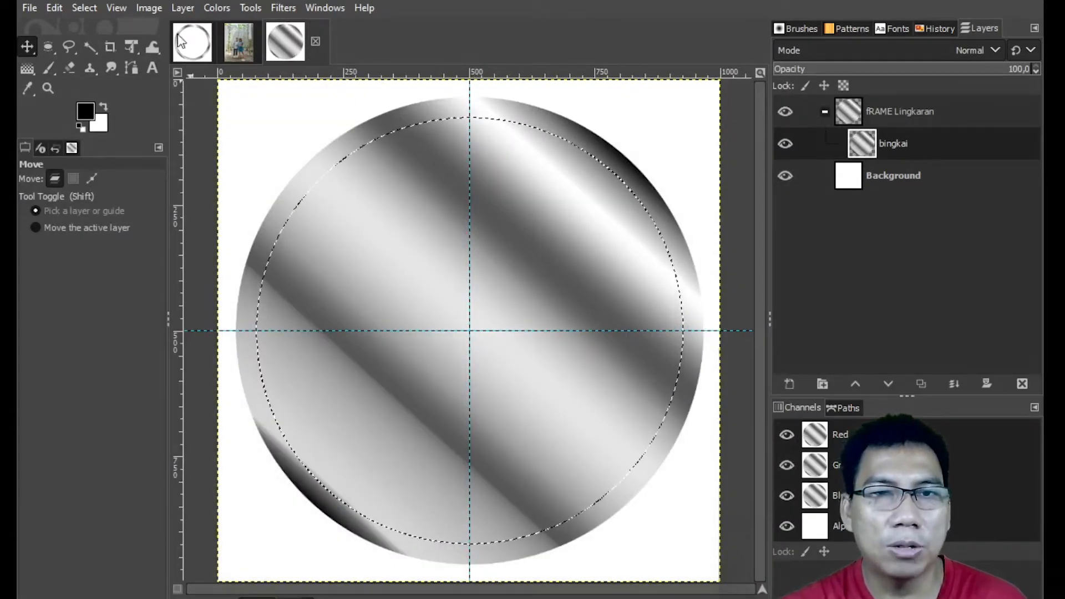
pyautogui.hotkey('ctrl', 'z')
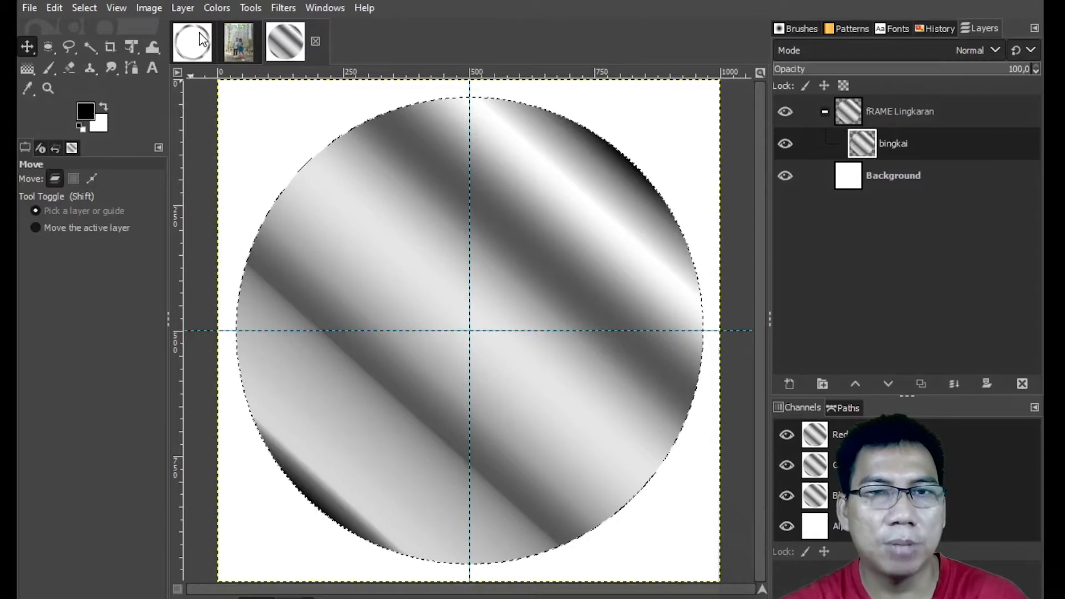
# - Shrink the circular selection by 50 px and clear the gradient inside it to leave a metallic ring on the bingkai layer
pyautogui.click(57, 8)
pyautogui.moveTo(78, 13)
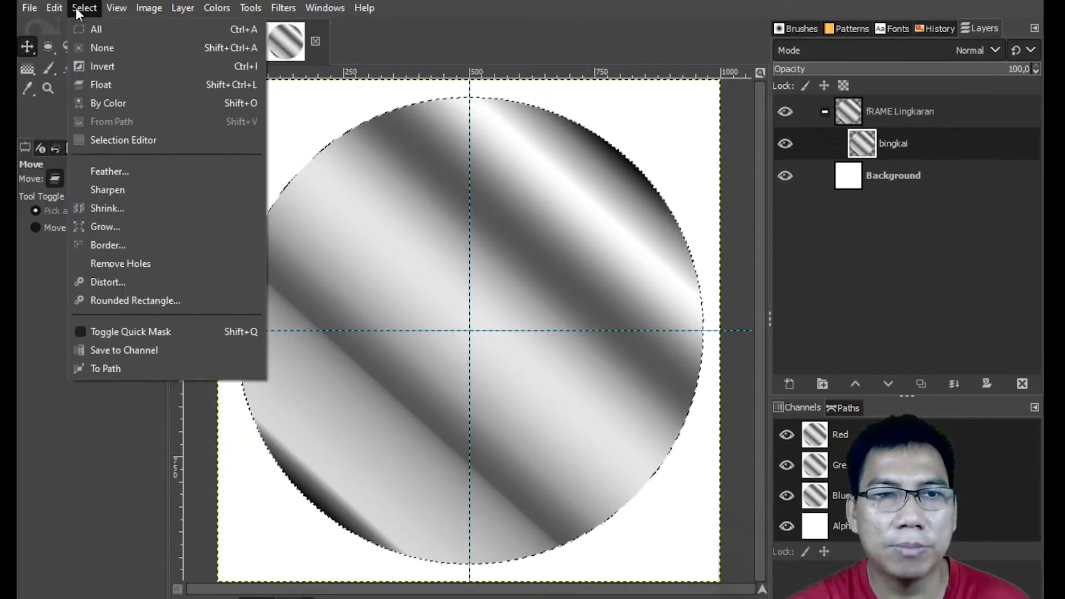
pyautogui.click(125, 209)
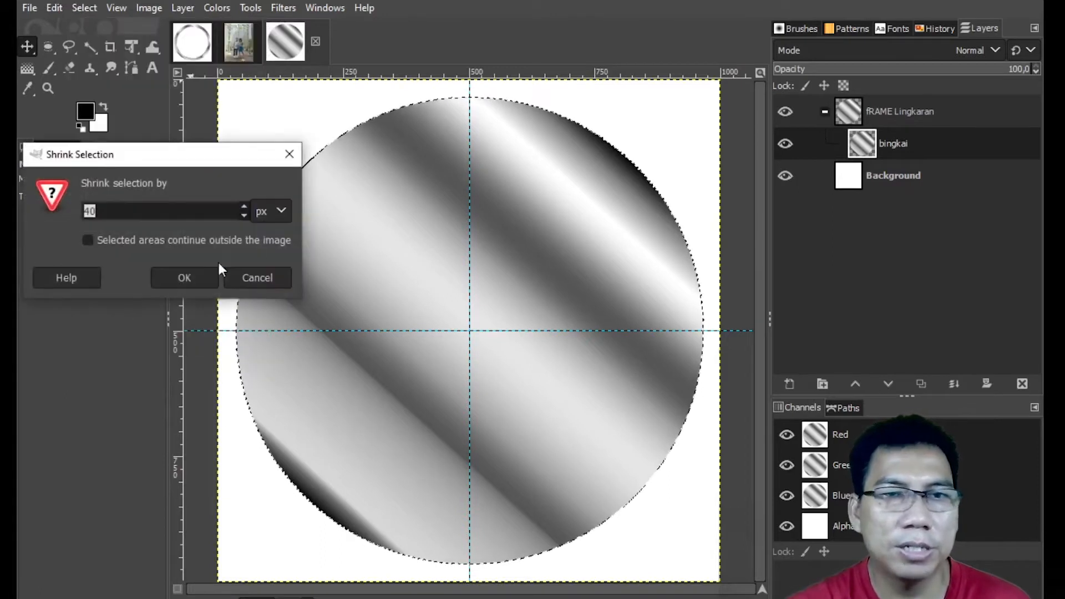
pyautogui.write('50')
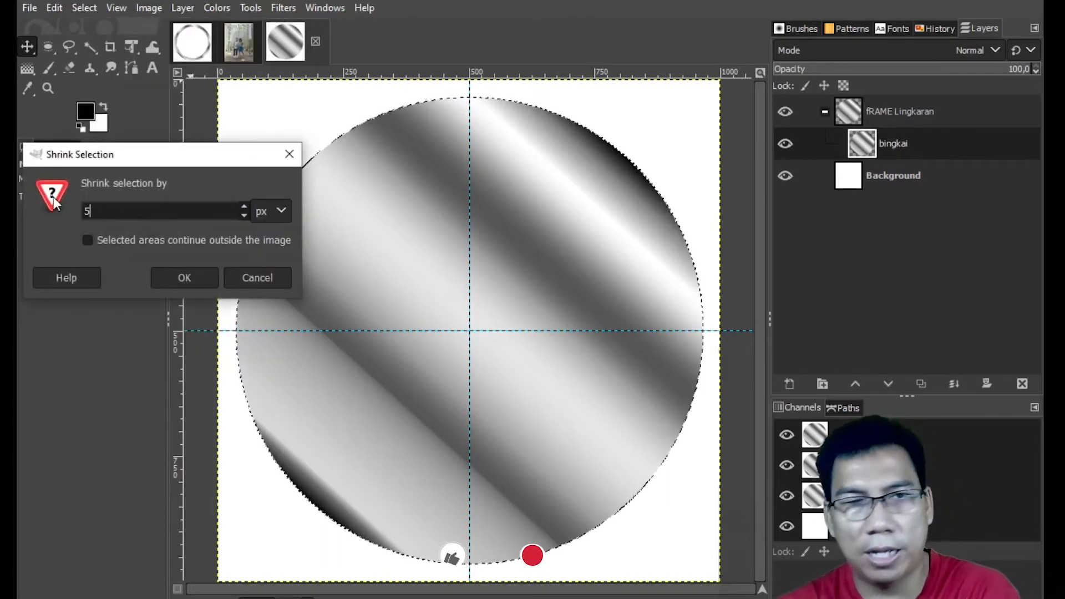
pyautogui.click(211, 278)
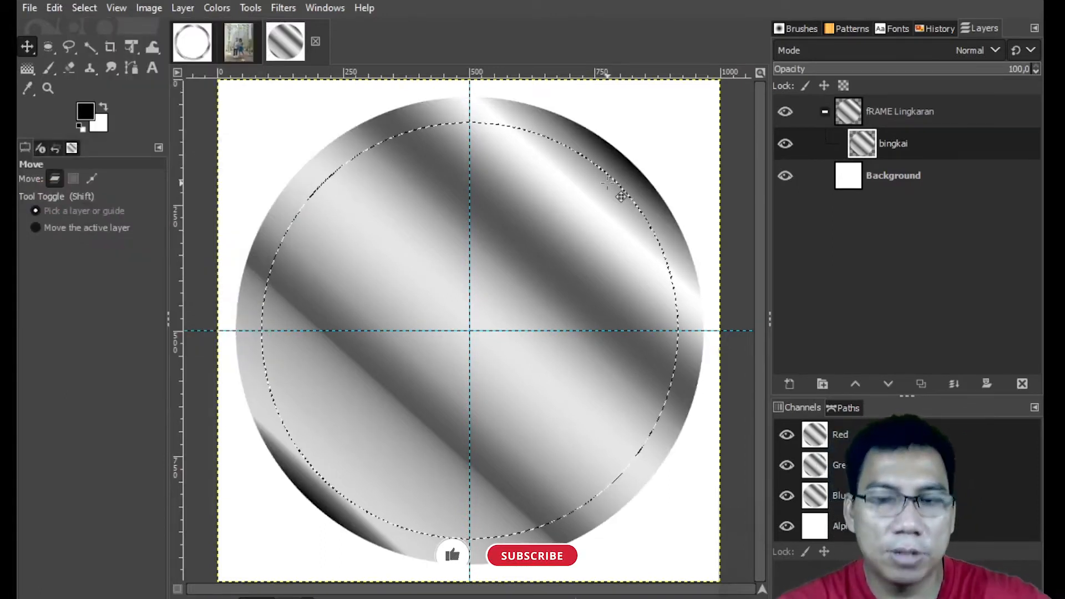
pyautogui.press('Delete')
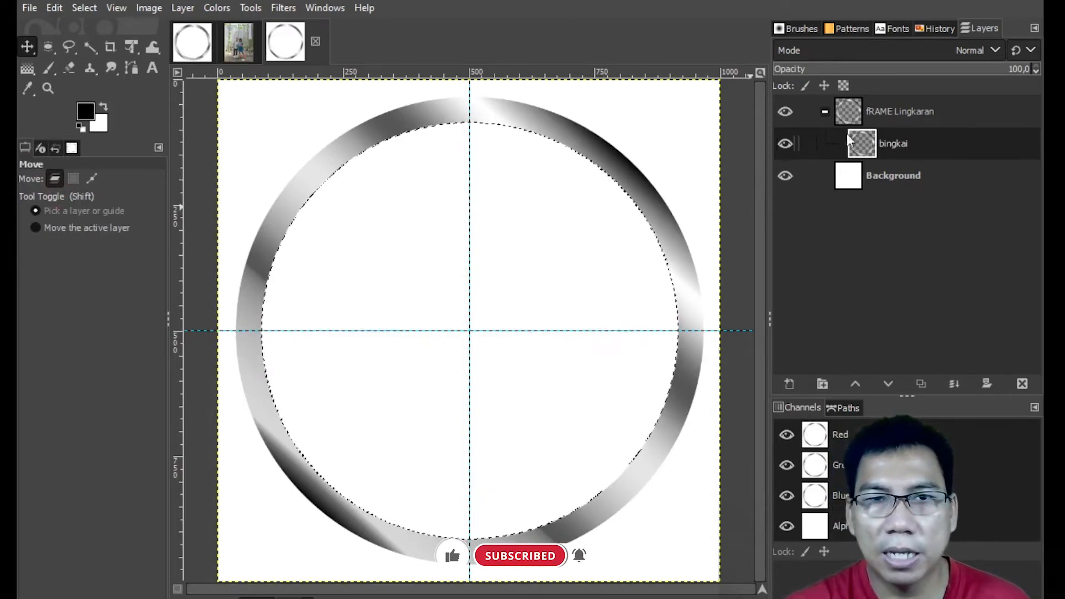
pyautogui.click(195, 42)
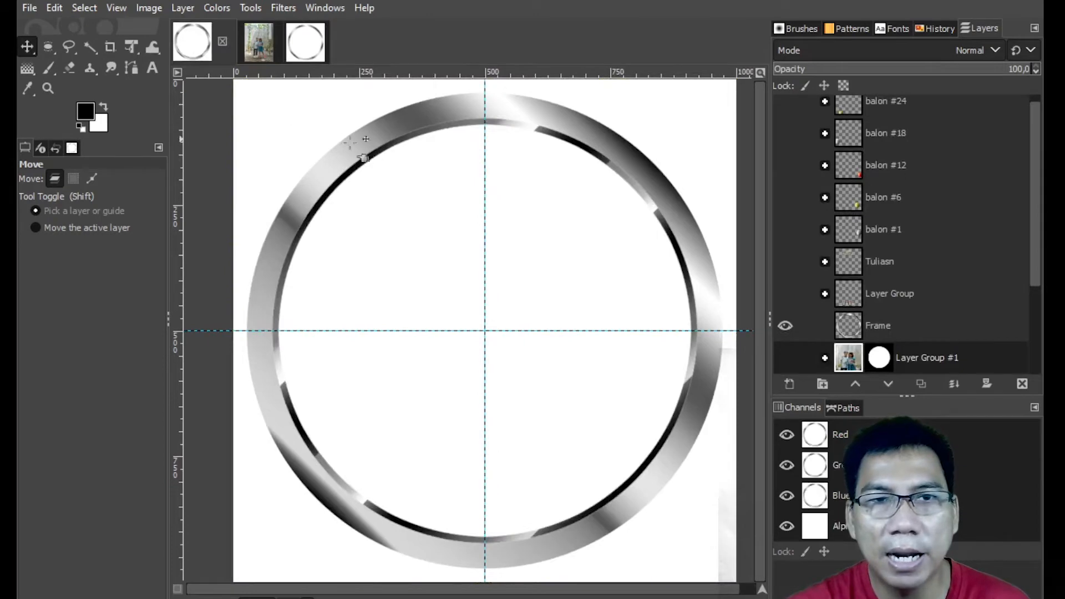
pyautogui.click(299, 59)
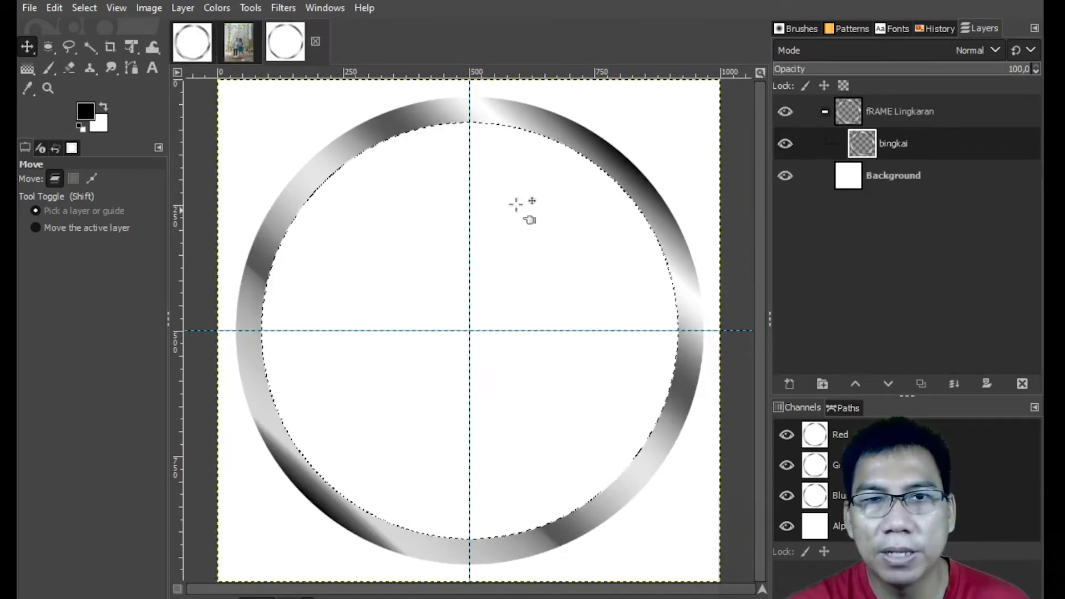
# - Fill the circular selection inside the ring with a diagonal linear Blinds gradient ending at X 230, Y 182 px, and finalize it
pyautogui.click(29, 67)
pyautogui.click(34, 224)
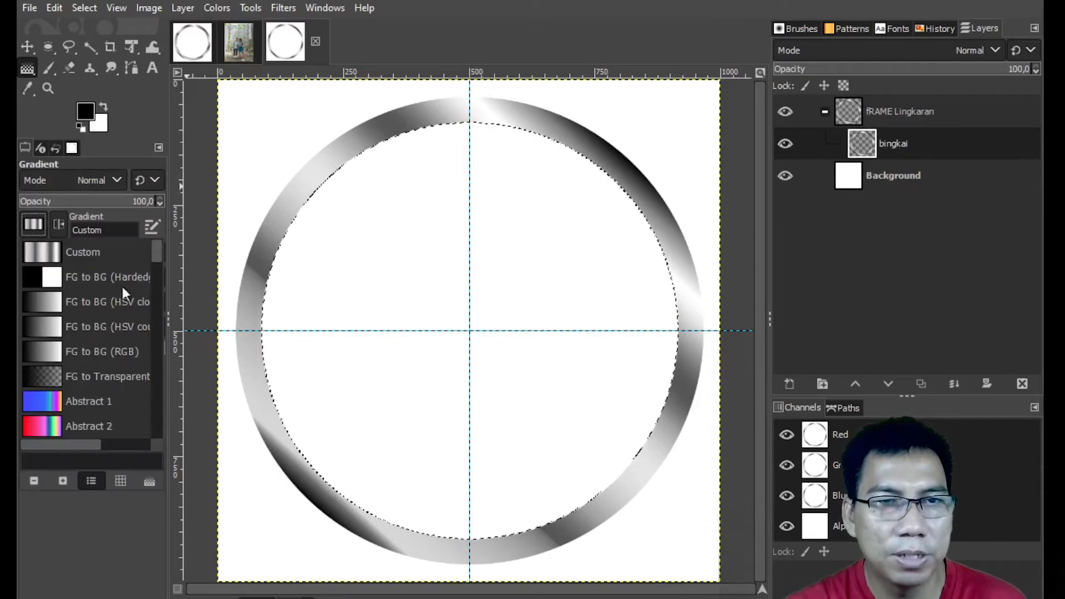
pyautogui.moveTo(152, 253)
pyautogui.mouseDown()
pyautogui.moveTo(147, 378)
pyautogui.moveTo(152, 195)
pyautogui.mouseUp()
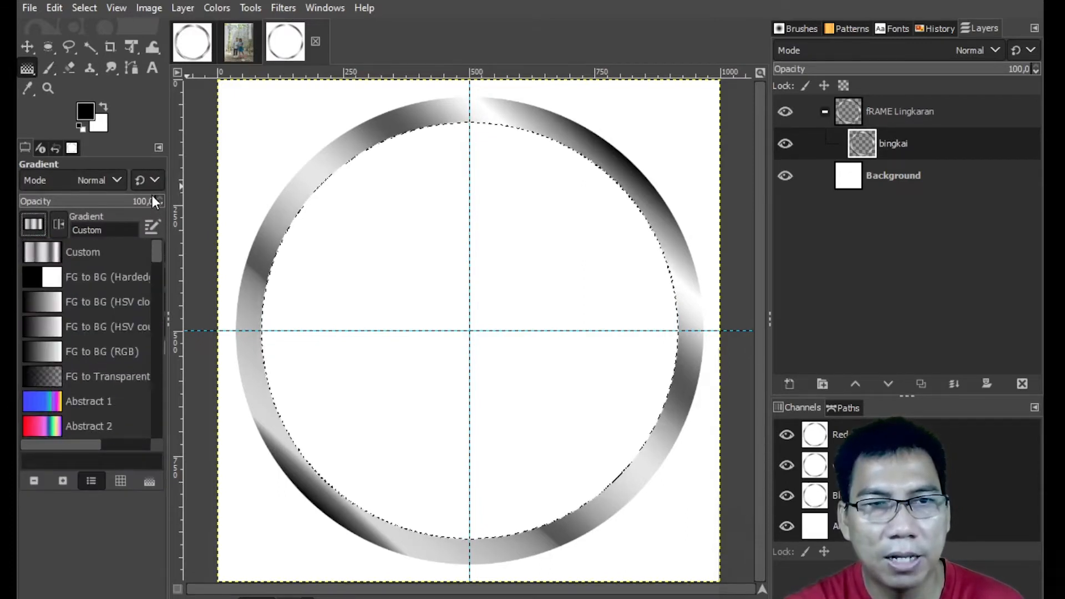
pyautogui.moveTo(156, 240); pyautogui.dragTo(155, 265)
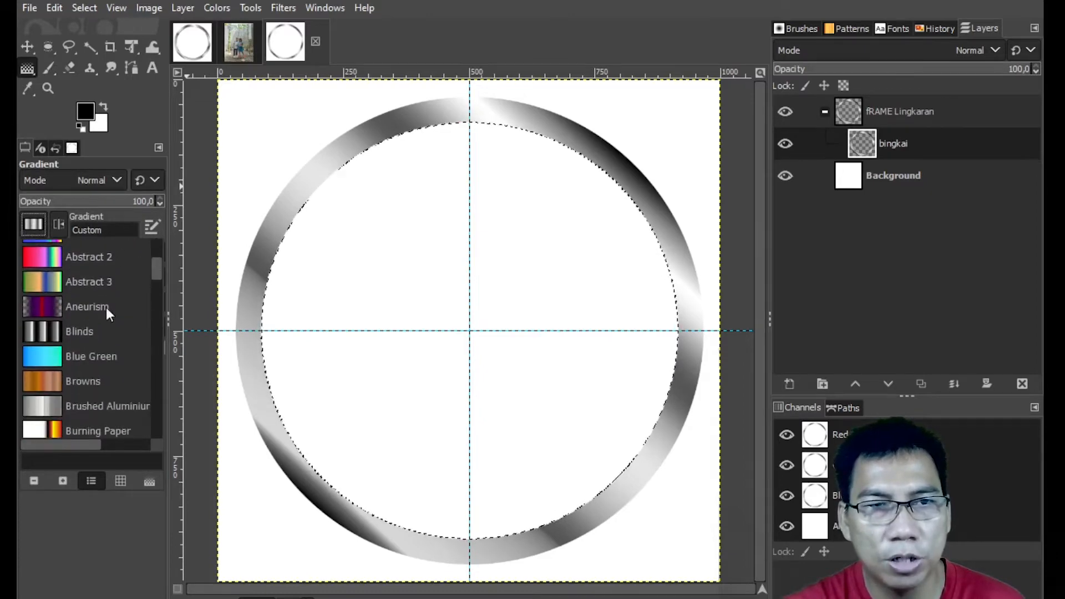
pyautogui.click(46, 337)
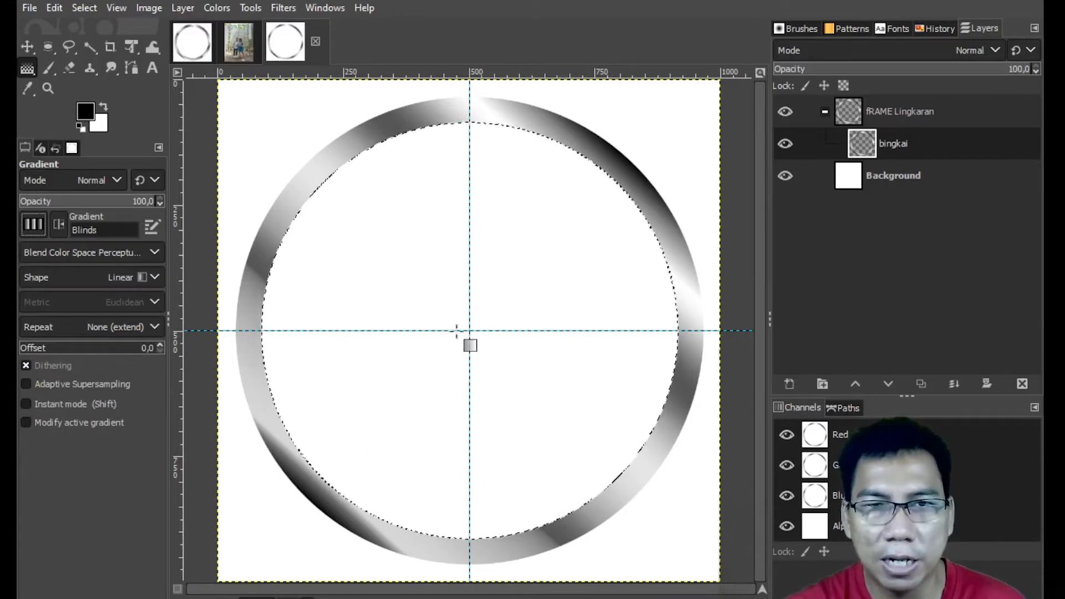
pyautogui.moveTo(623, 471); pyautogui.dragTo(508, 345)
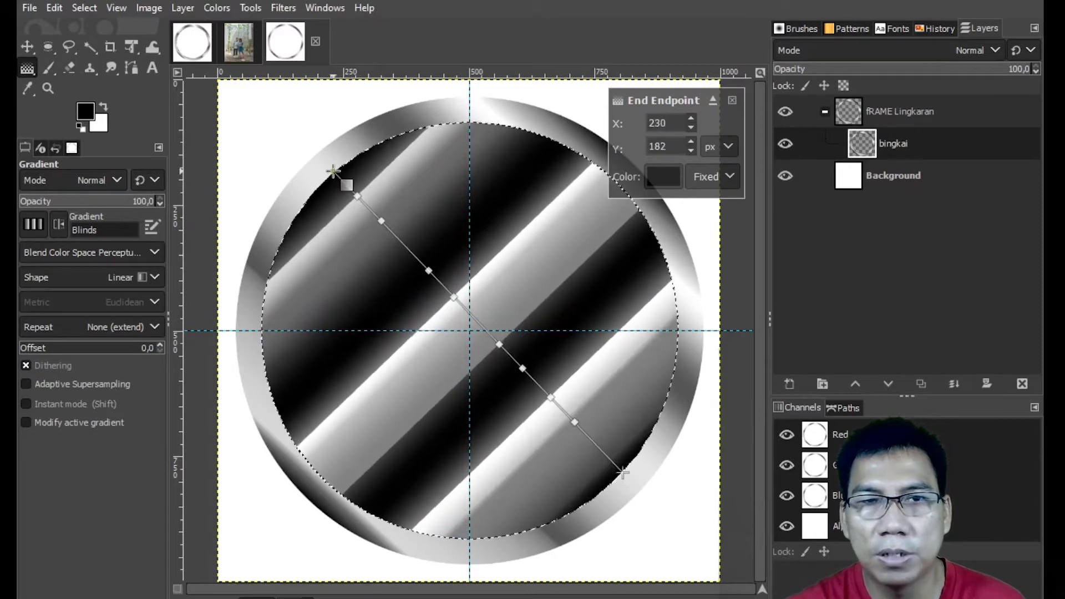
pyautogui.click(26, 48)
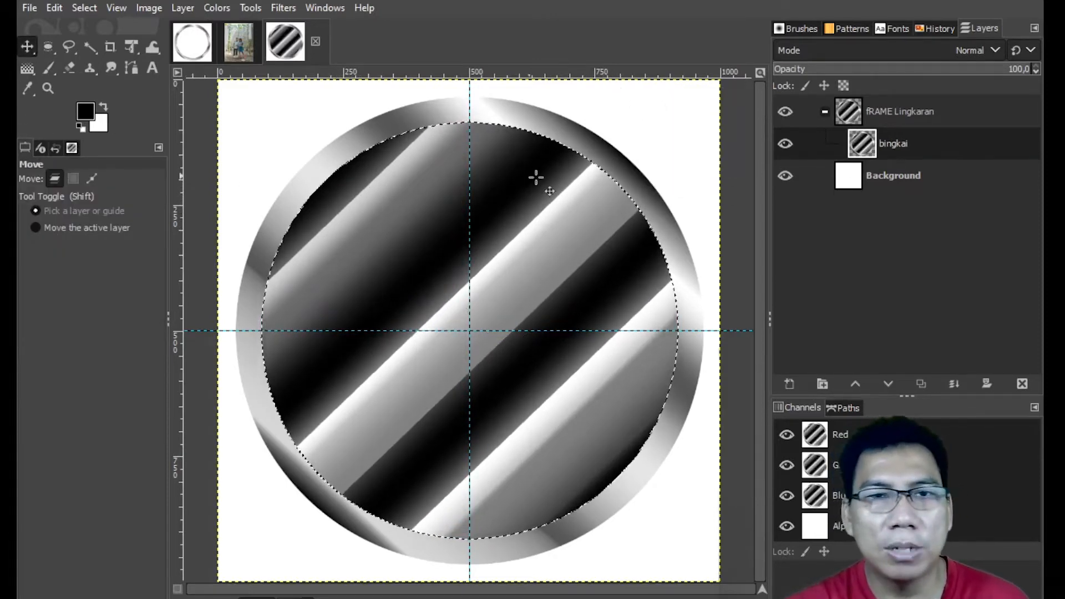
# - Shrink the circular selection by 20 px, clear the gradient inside it to leave a thin inner ring, and deselect
pyautogui.click(82, 10)
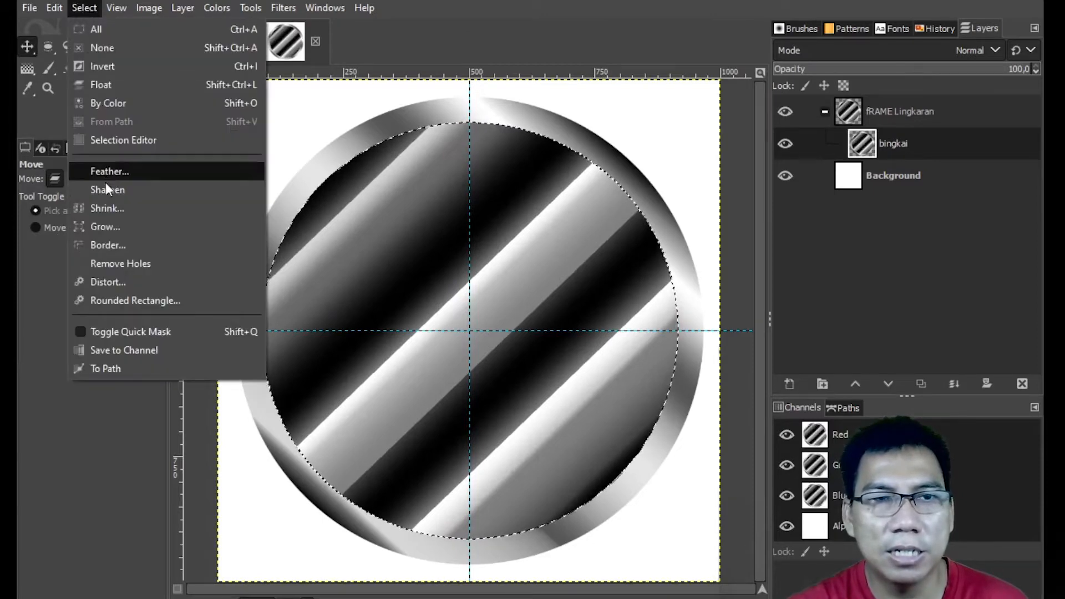
pyautogui.click(113, 209)
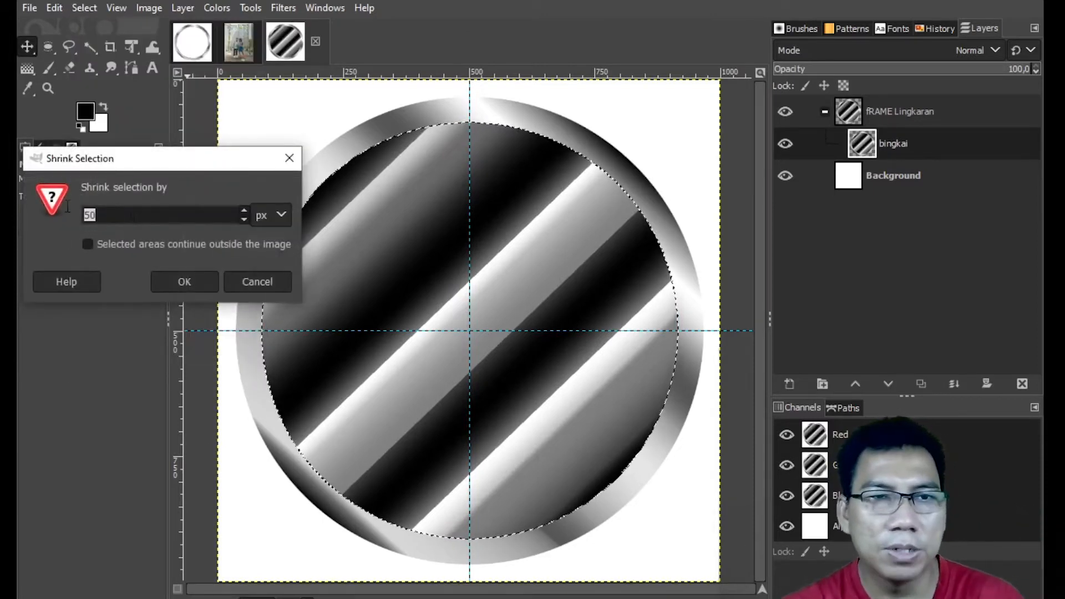
pyautogui.write('20')
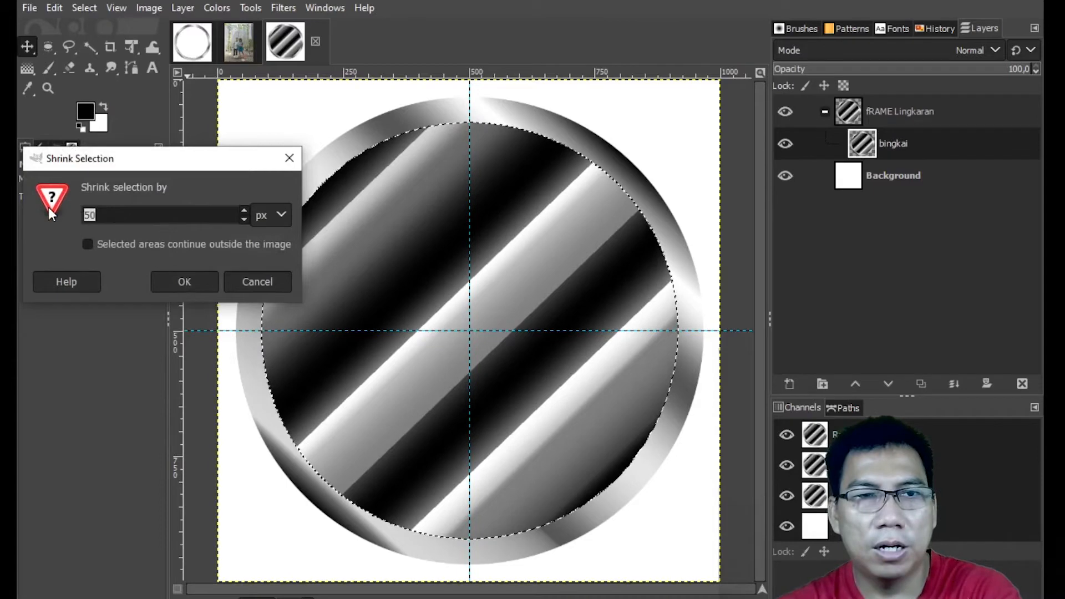
pyautogui.click(184, 282)
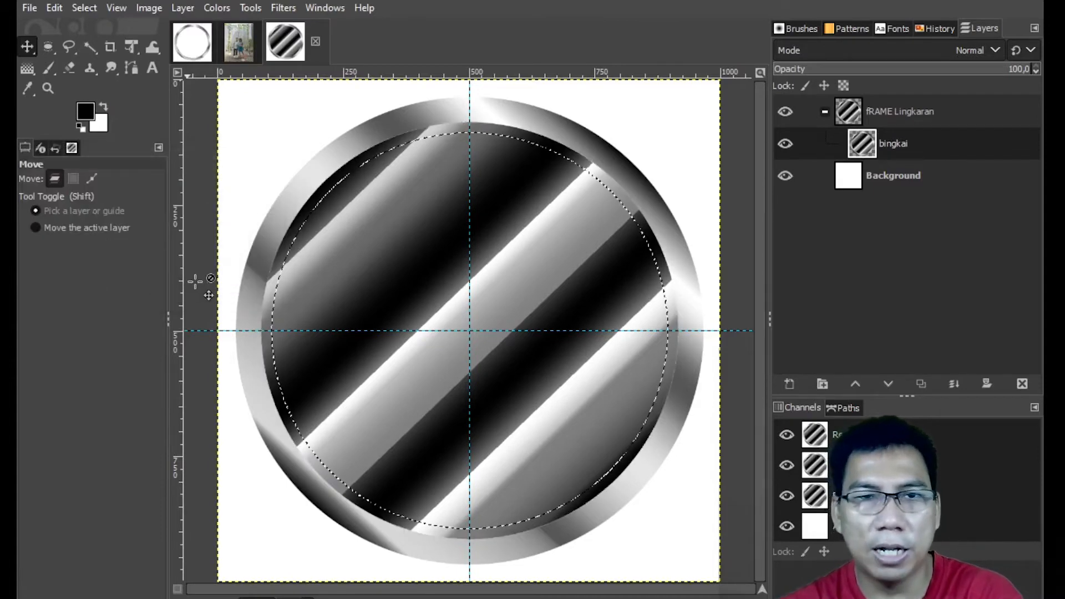
pyautogui.press('Delete')
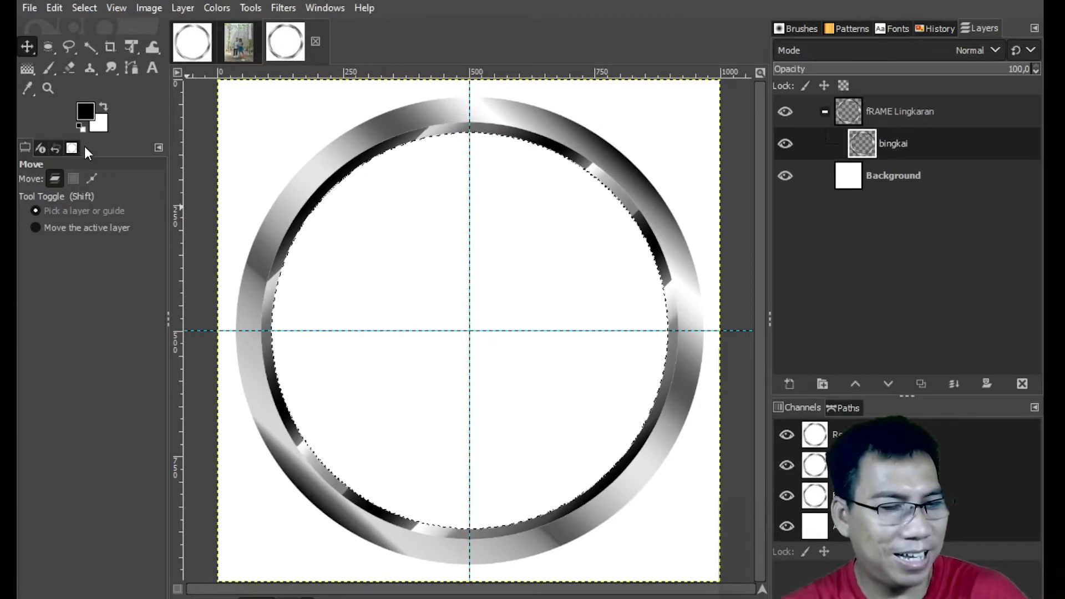
pyautogui.hotkey('shift', 'ctrl', 'a')
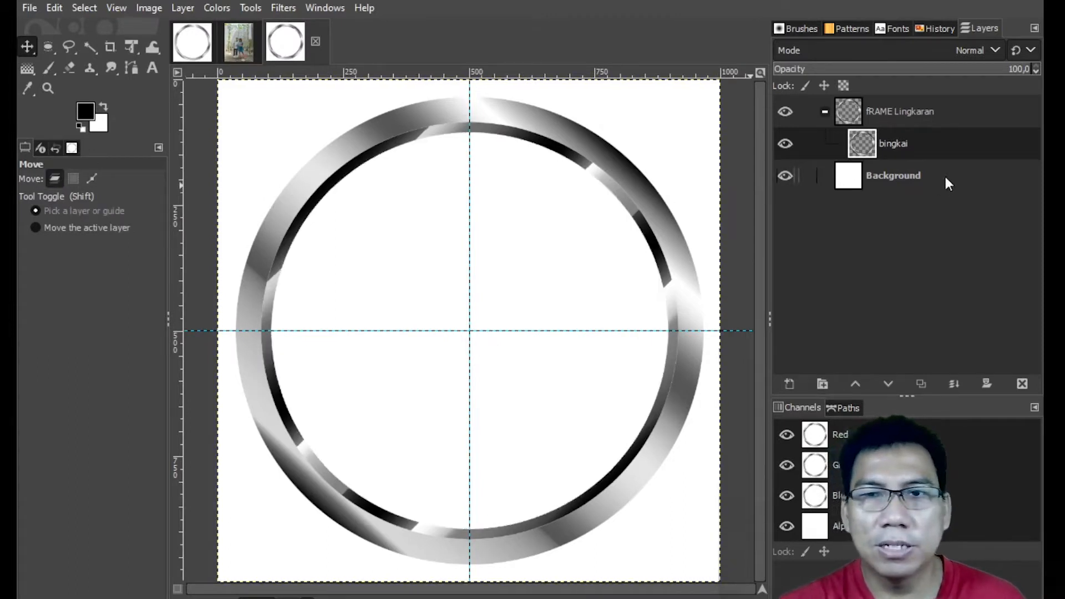
# - Show the Latar layer in the finished design to examine its background gradient, and return to the new frame image
pyautogui.click(825, 112)
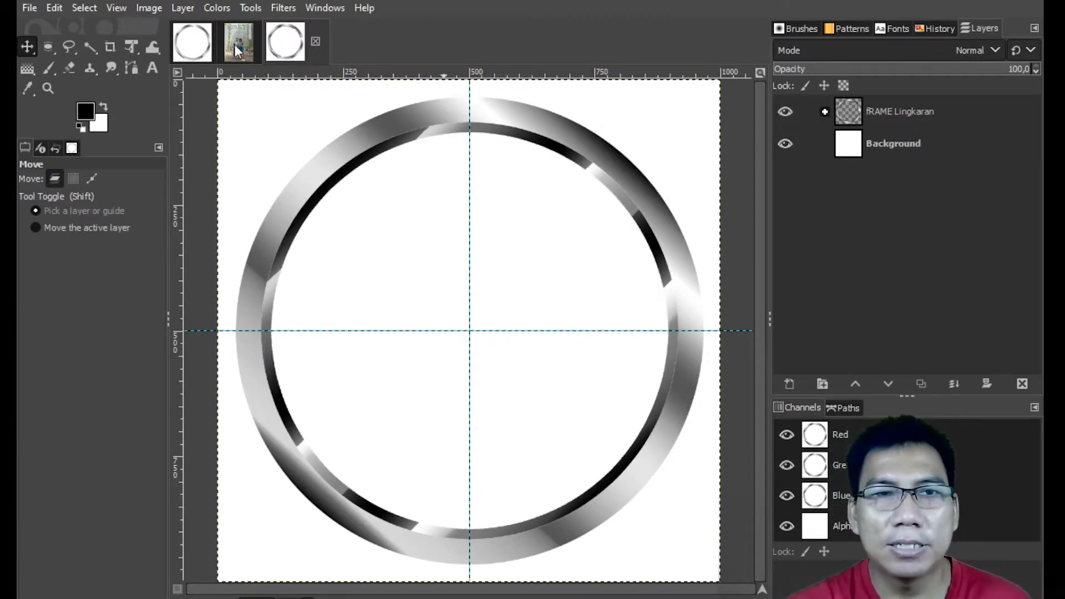
pyautogui.click(195, 44)
pyautogui.moveTo(1029, 258); pyautogui.dragTo(1043, 337)
pyautogui.click(884, 326)
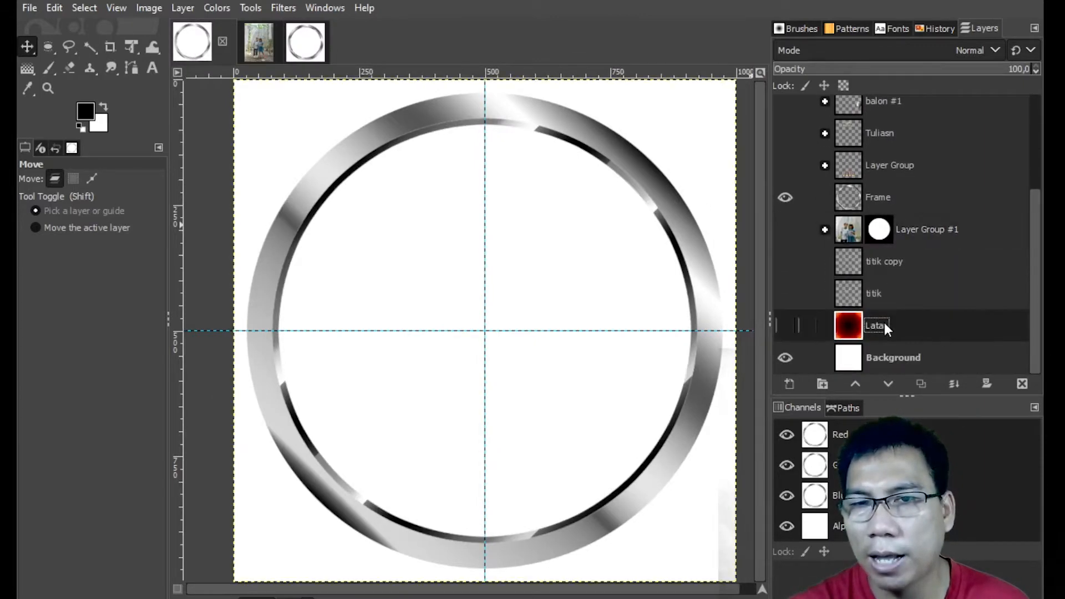
pyautogui.click(788, 327)
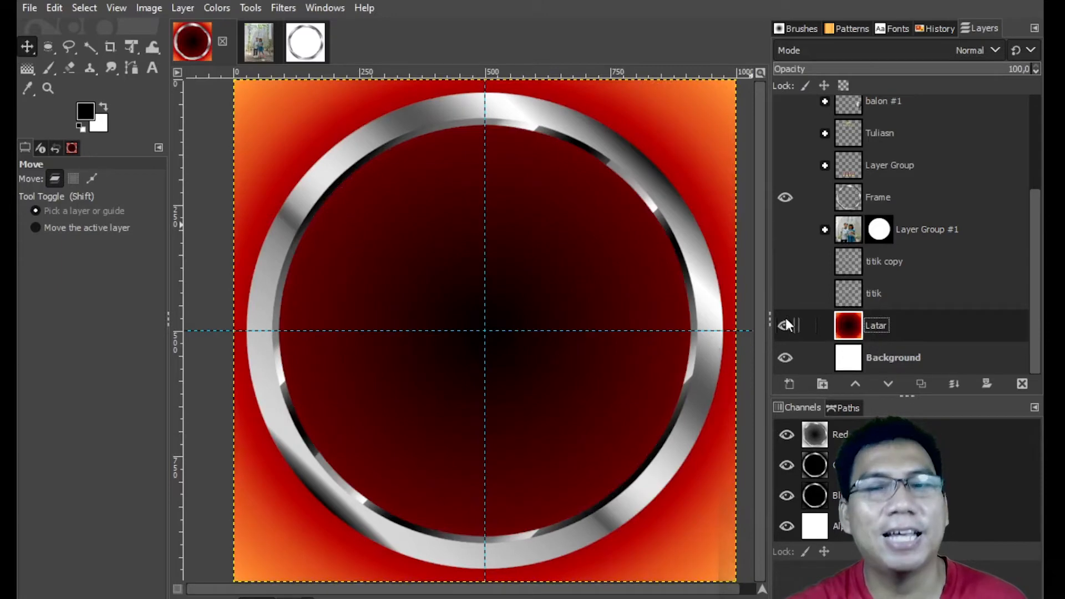
pyautogui.click(305, 42)
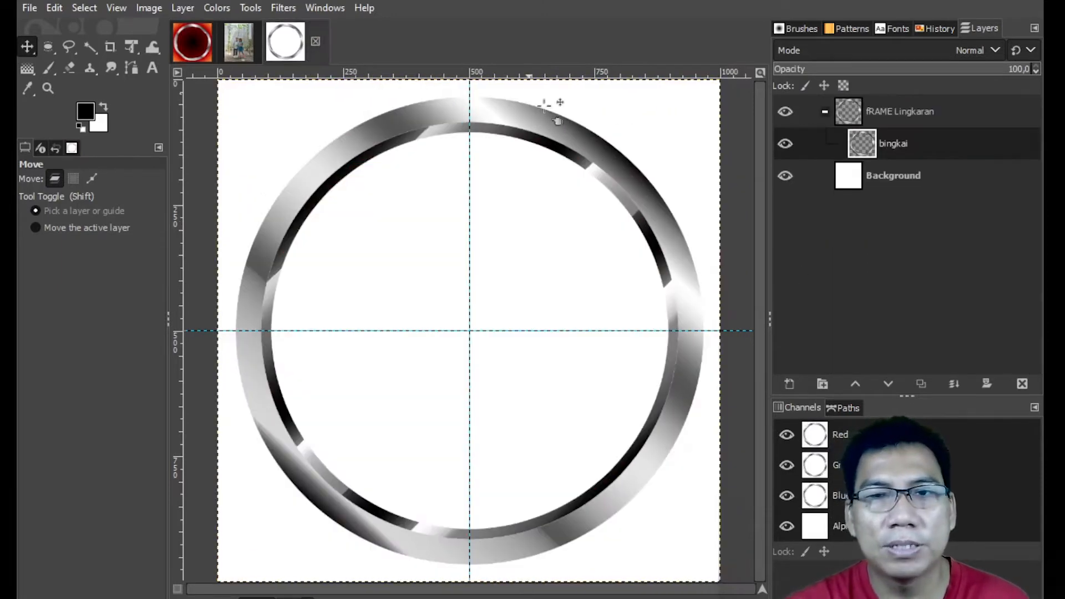
# - Add a transparent 1000 × 1000 px layer named latar above the bingkai layer
pyautogui.click(825, 111)
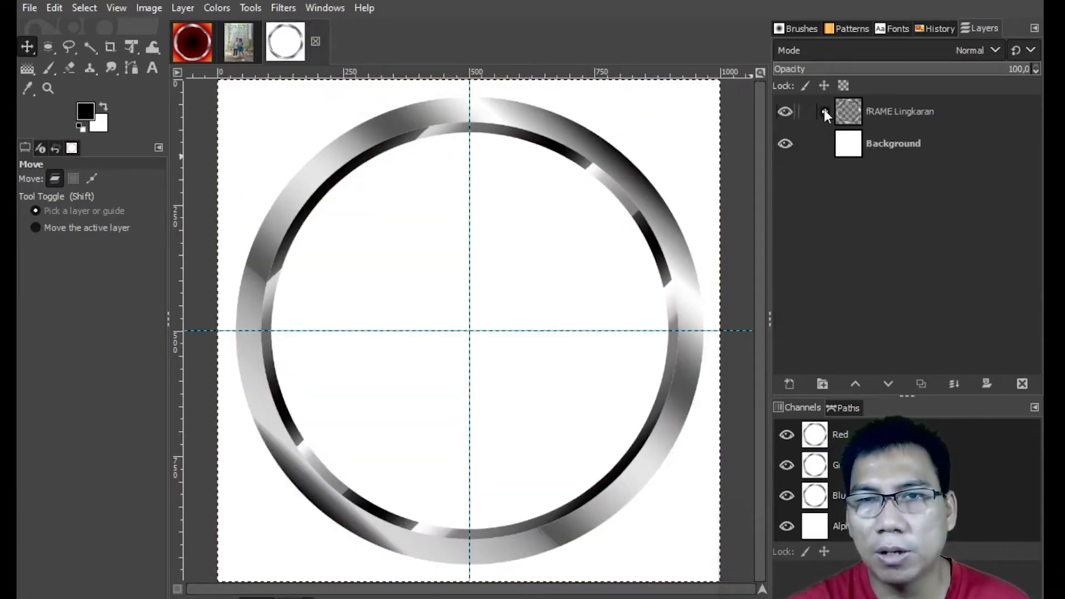
pyautogui.click(824, 110)
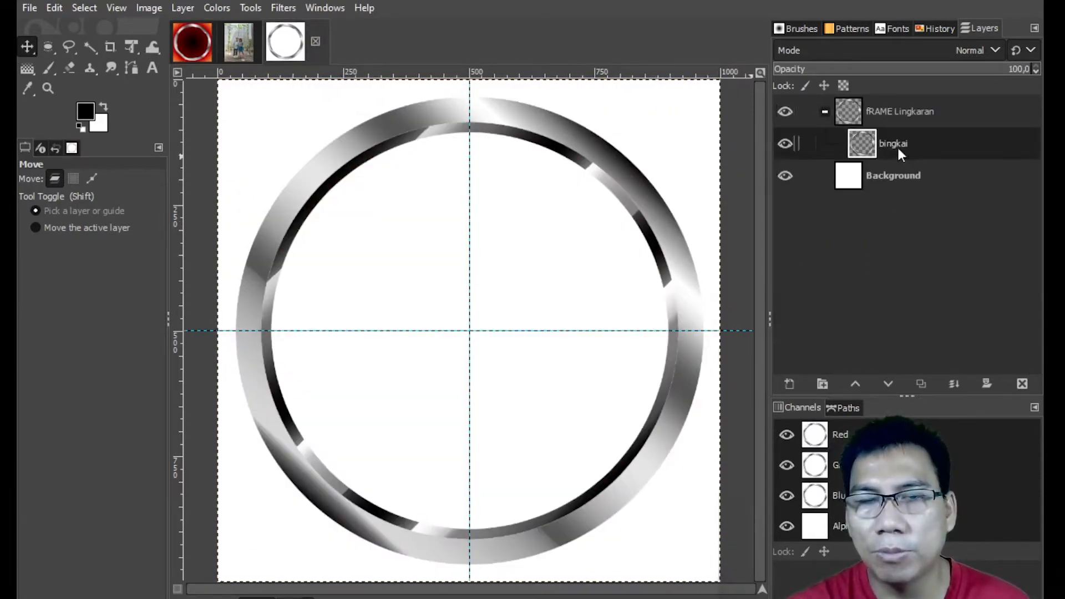
pyautogui.click(794, 385)
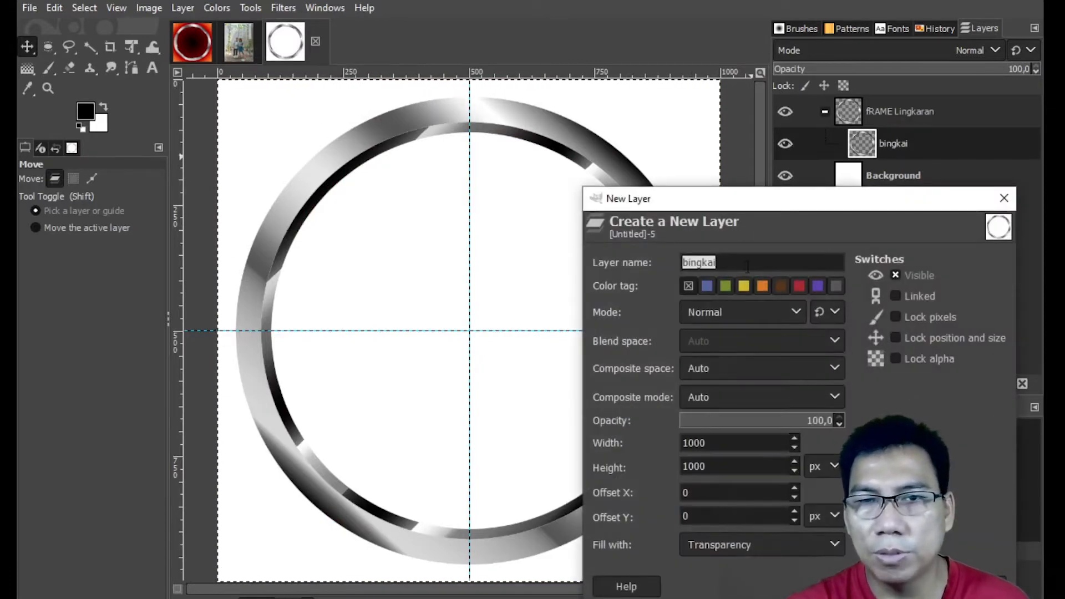
pyautogui.write('la')
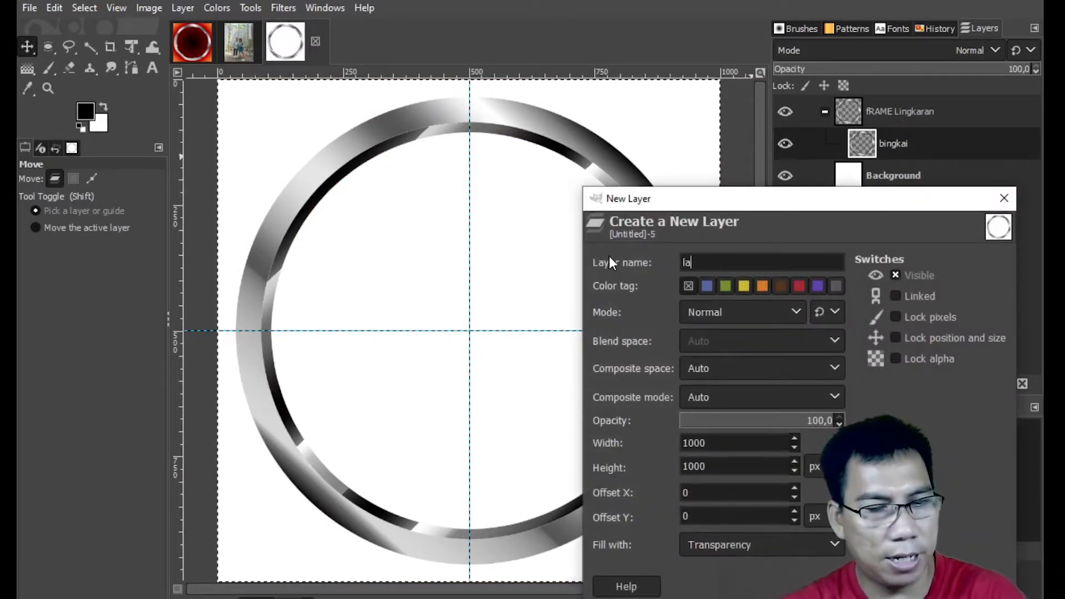
pyautogui.write('tar')
pyautogui.press('Return')
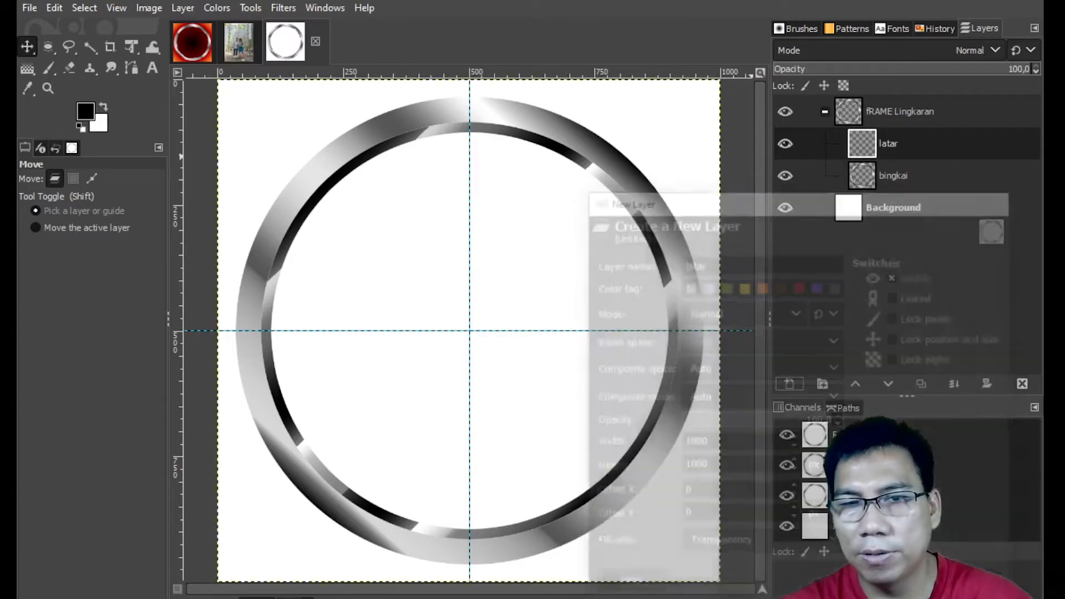
# - Move the latar layer out of the fRAME Lingkaran group and place it between the group and the Background layer
pyautogui.moveTo(890, 143); pyautogui.dragTo(886, 110)
pyautogui.click(825, 143)
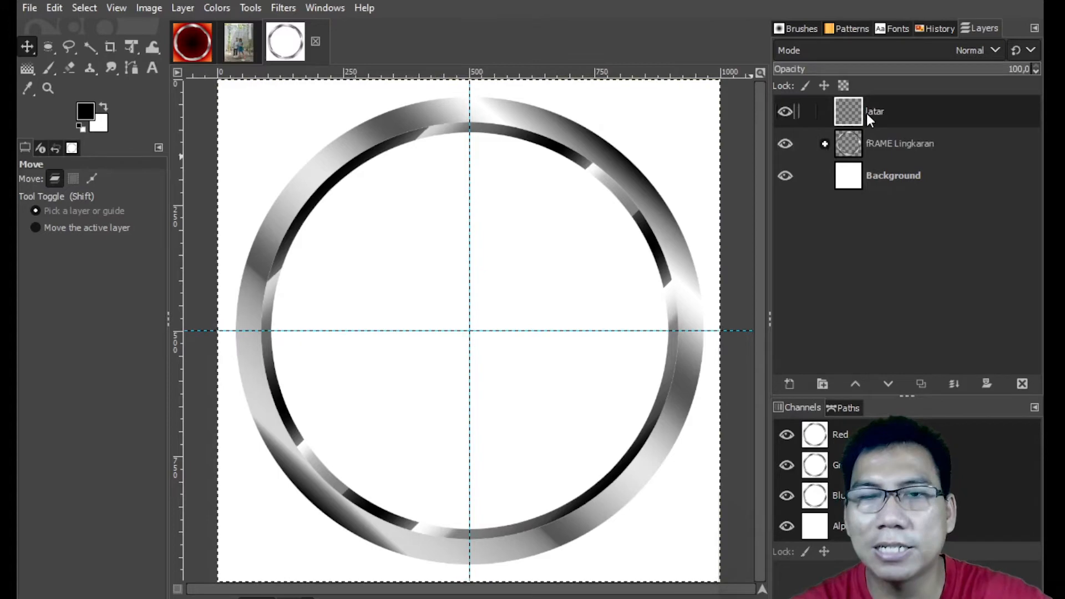
pyautogui.moveTo(871, 109); pyautogui.dragTo(925, 168)
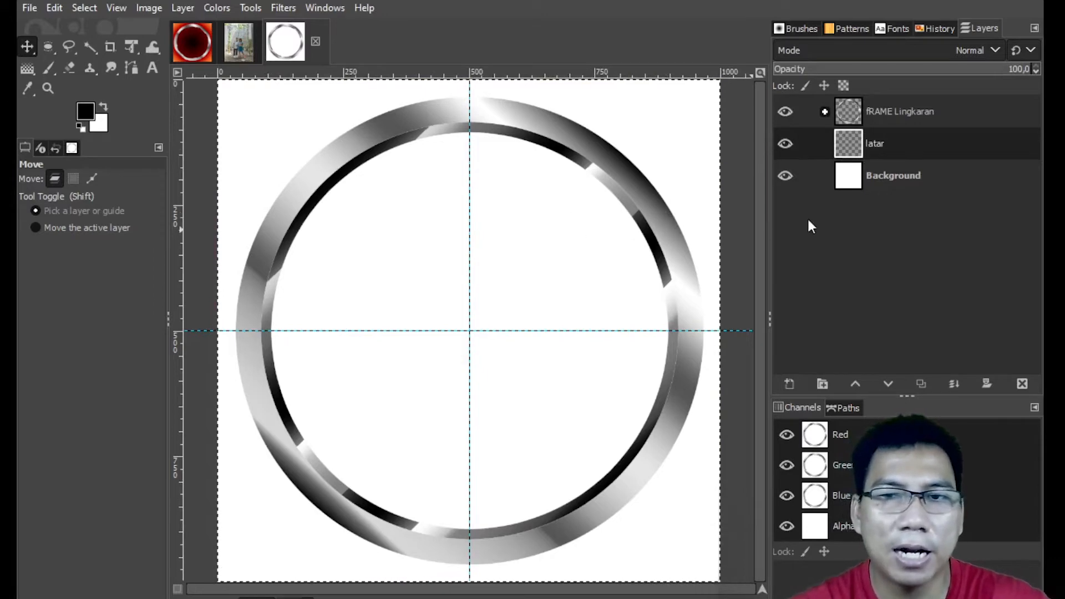
pyautogui.click(883, 174)
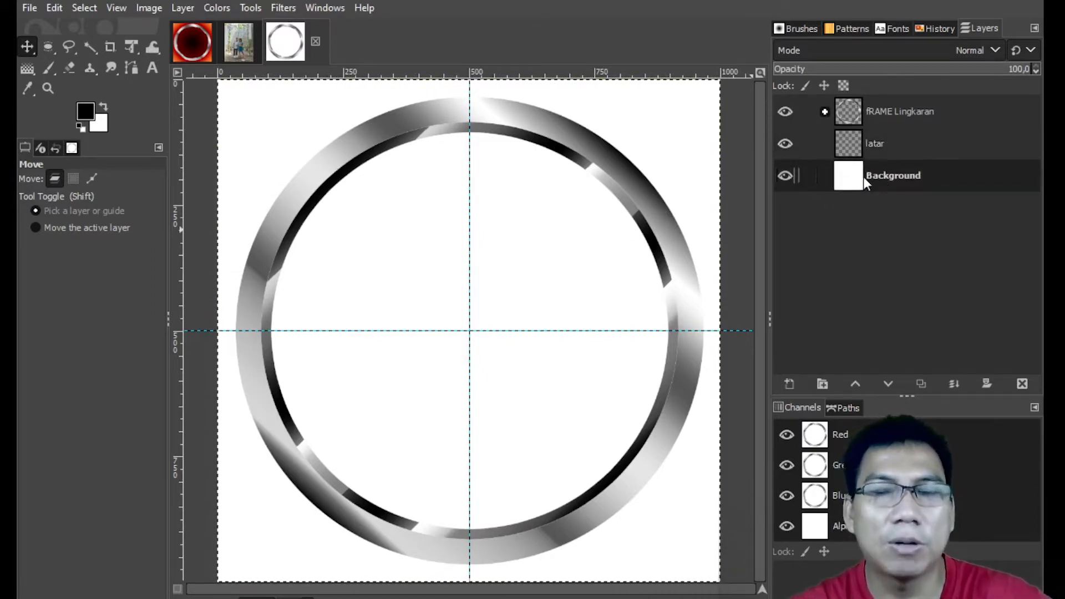
# - Fill the latar layer with a radial Incandescent gradient from the canvas centre to X 1070, Y 1075 px, and finalize it
pyautogui.click(881, 143)
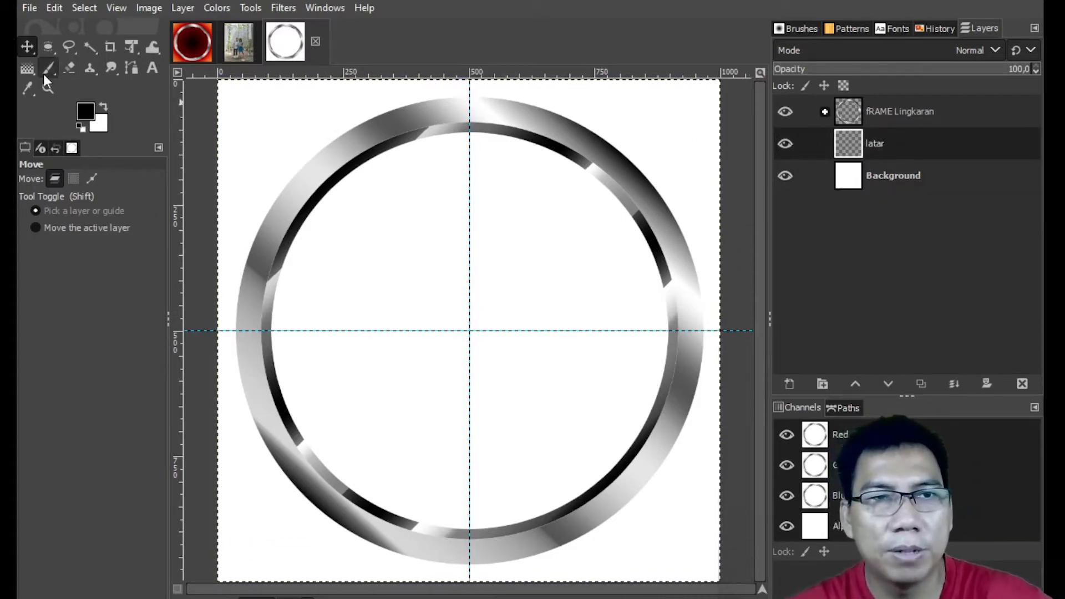
pyautogui.click(27, 68)
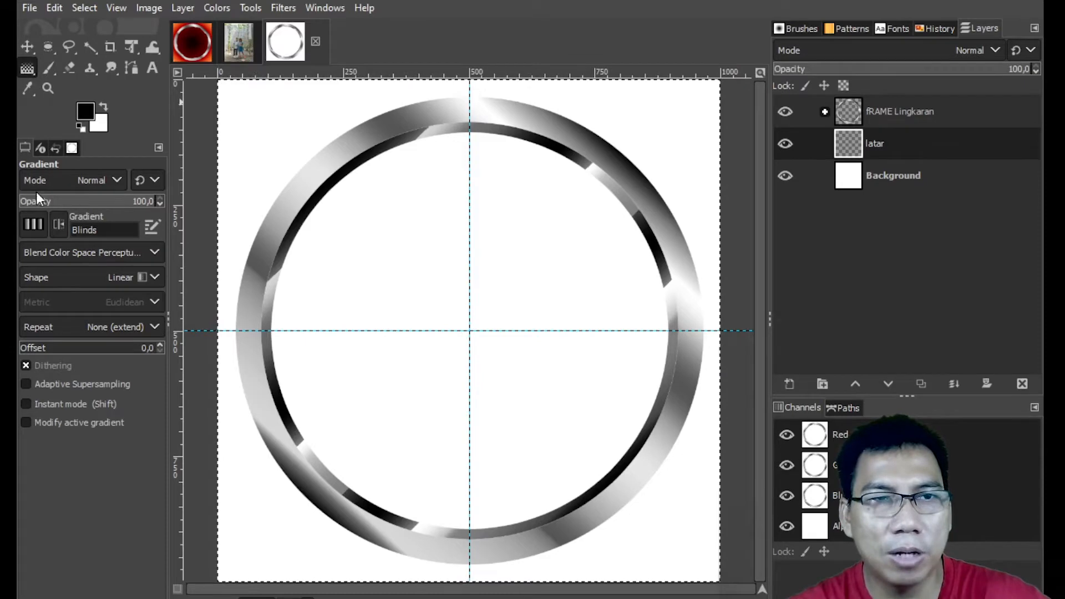
pyautogui.click(32, 224)
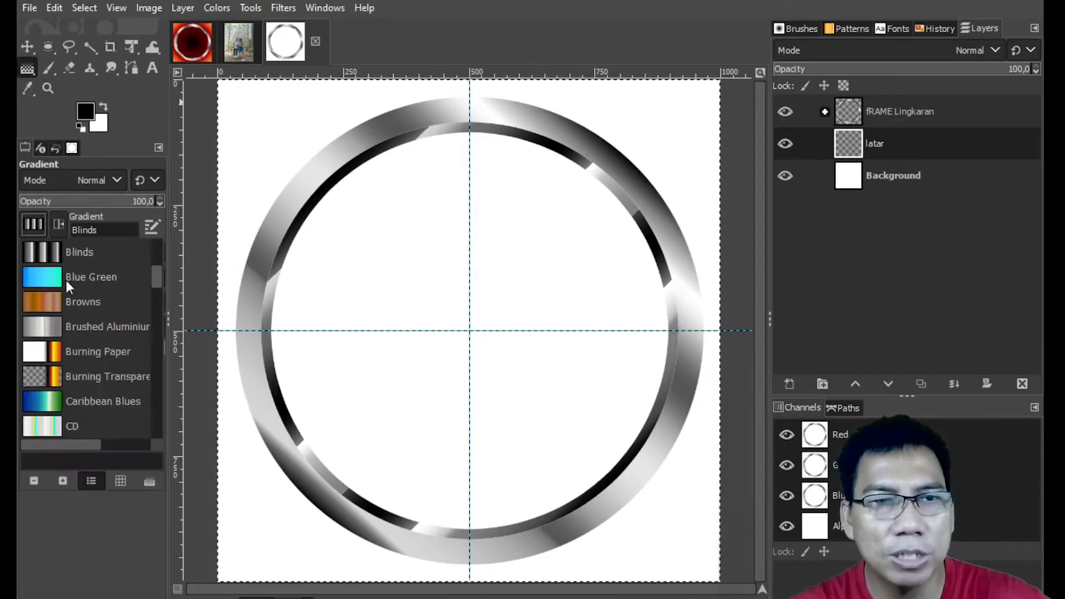
pyautogui.scroll(-10, 79, 341)
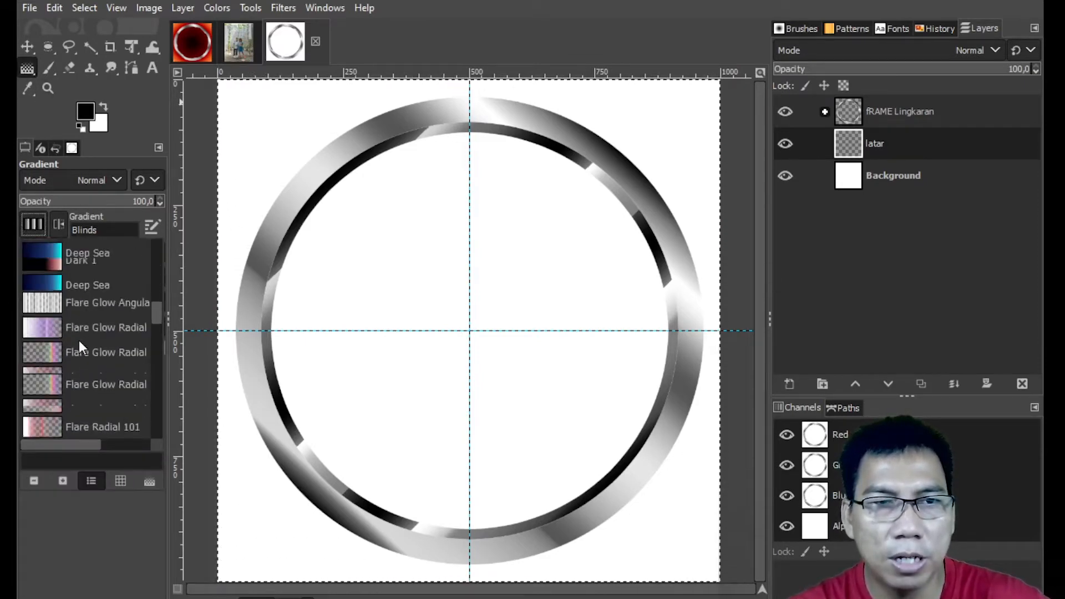
pyautogui.scroll(-12, 78, 338)
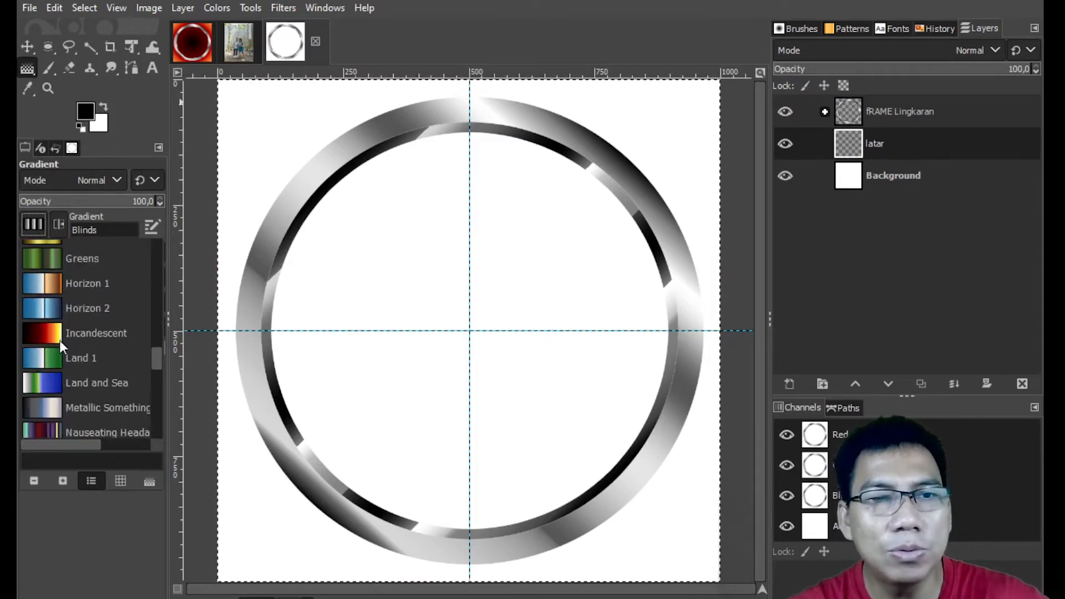
pyautogui.click(59, 340)
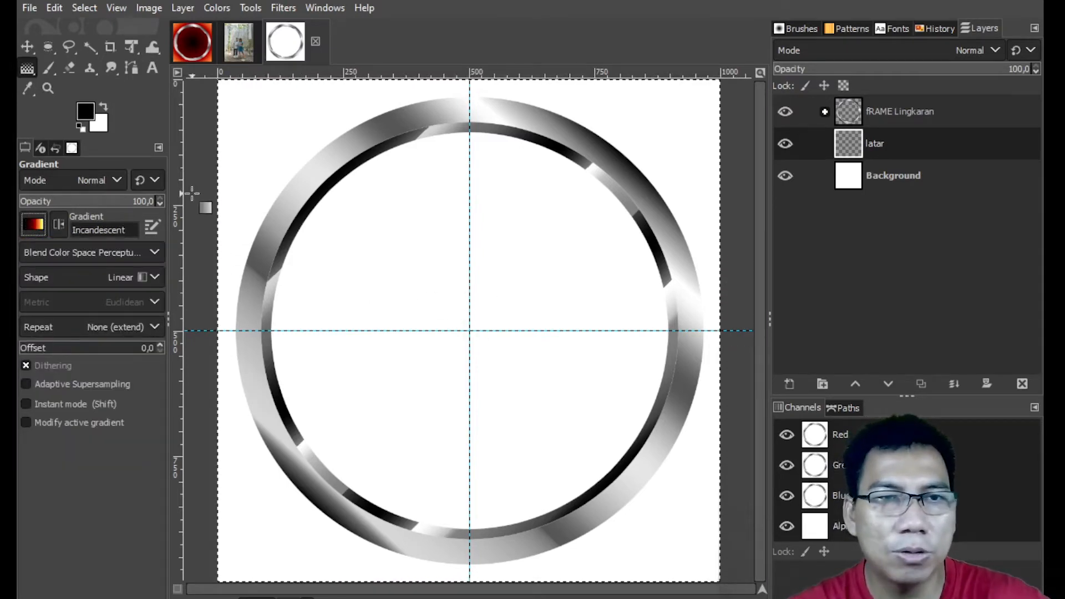
pyautogui.click(140, 276)
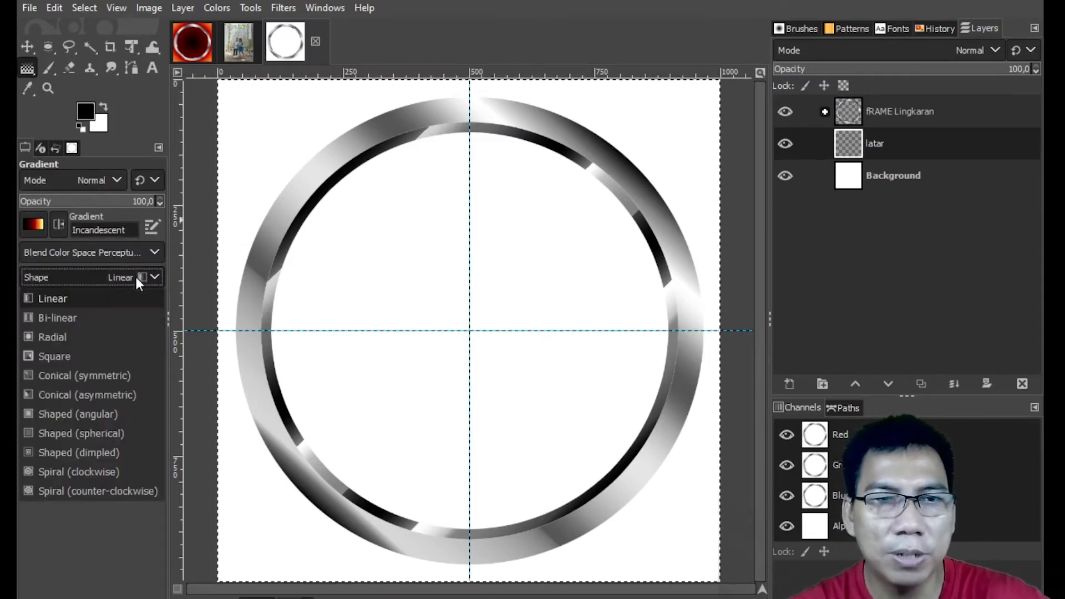
pyautogui.click(85, 339)
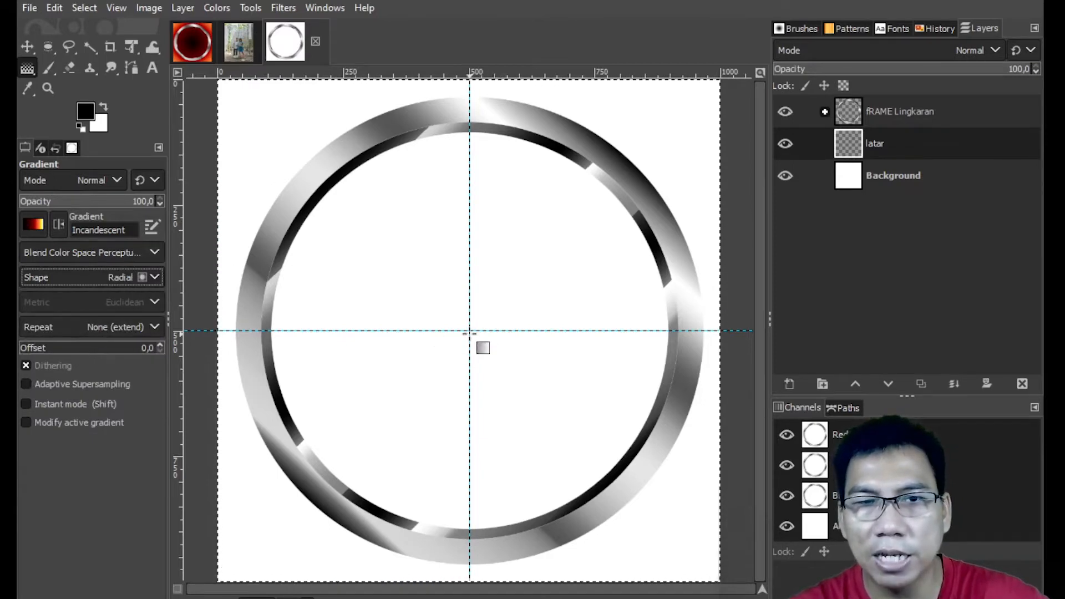
pyautogui.moveTo(470, 330); pyautogui.dragTo(756, 598)
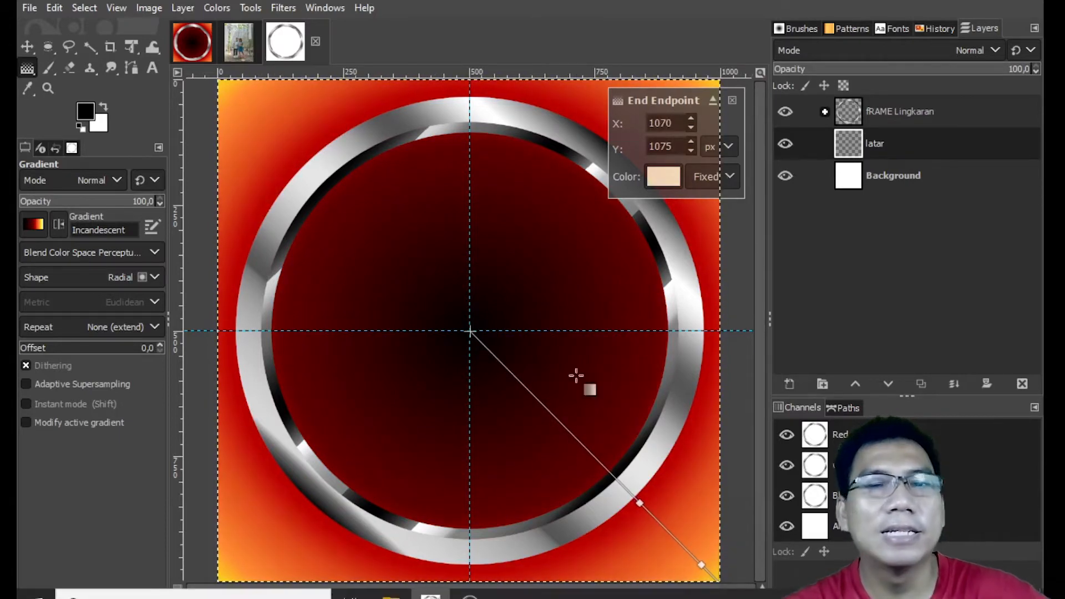
pyautogui.click(29, 45)
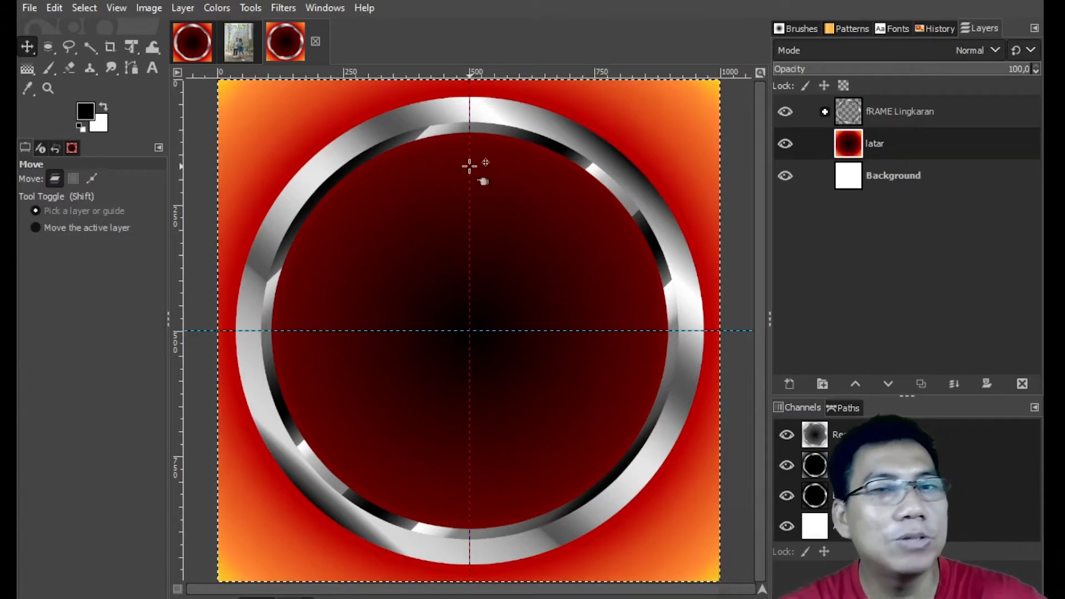
# - Compare the new frame image with the finished design, showing its titik layer to examine the dots and stars, and return to the new image
pyautogui.click(197, 36)
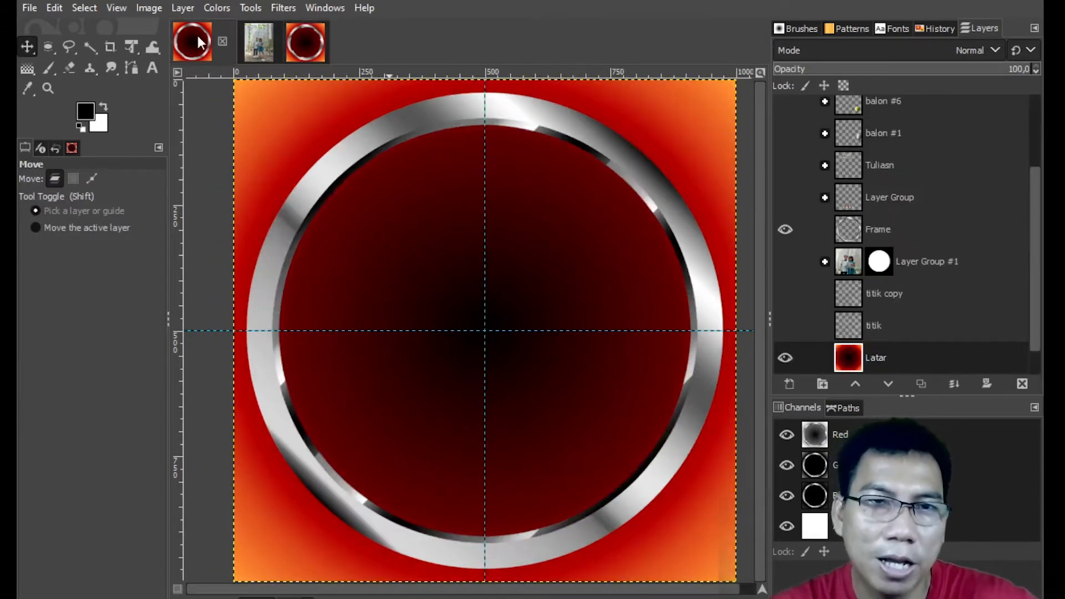
pyautogui.click(310, 42)
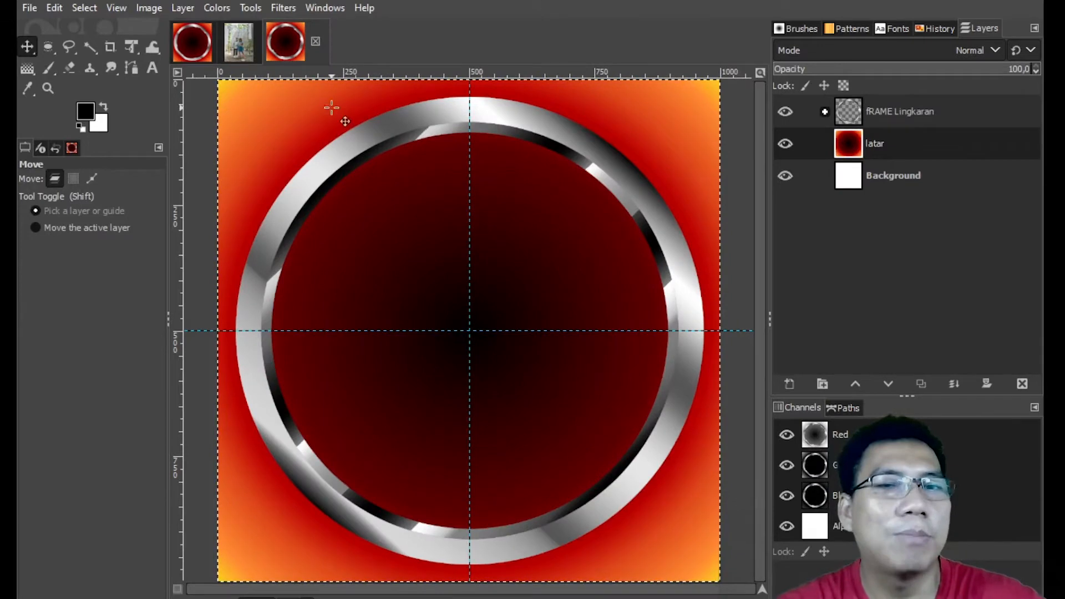
pyautogui.click(193, 43)
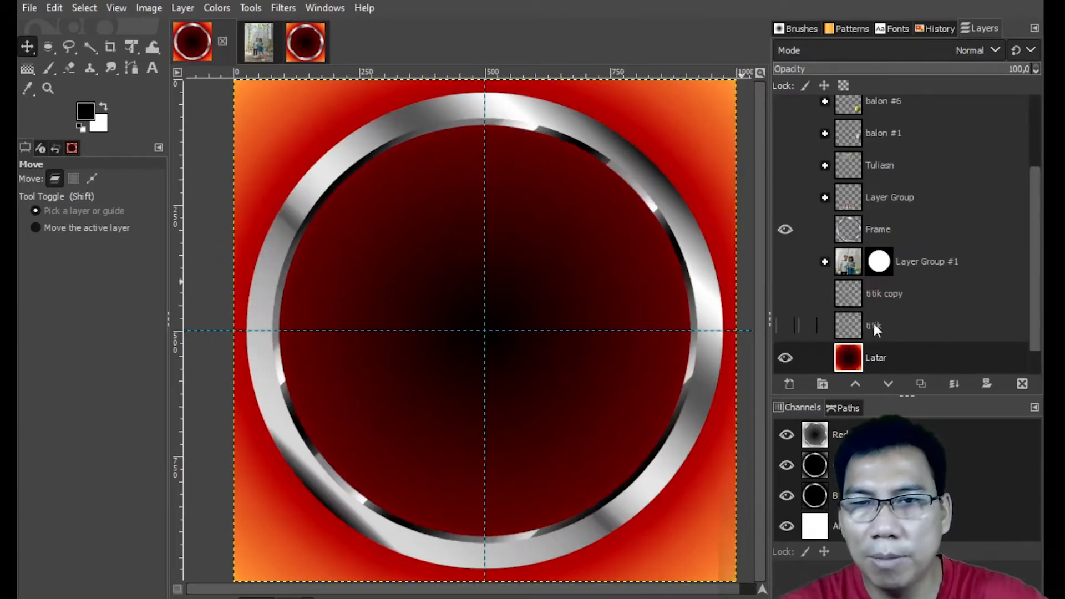
pyautogui.click(786, 325)
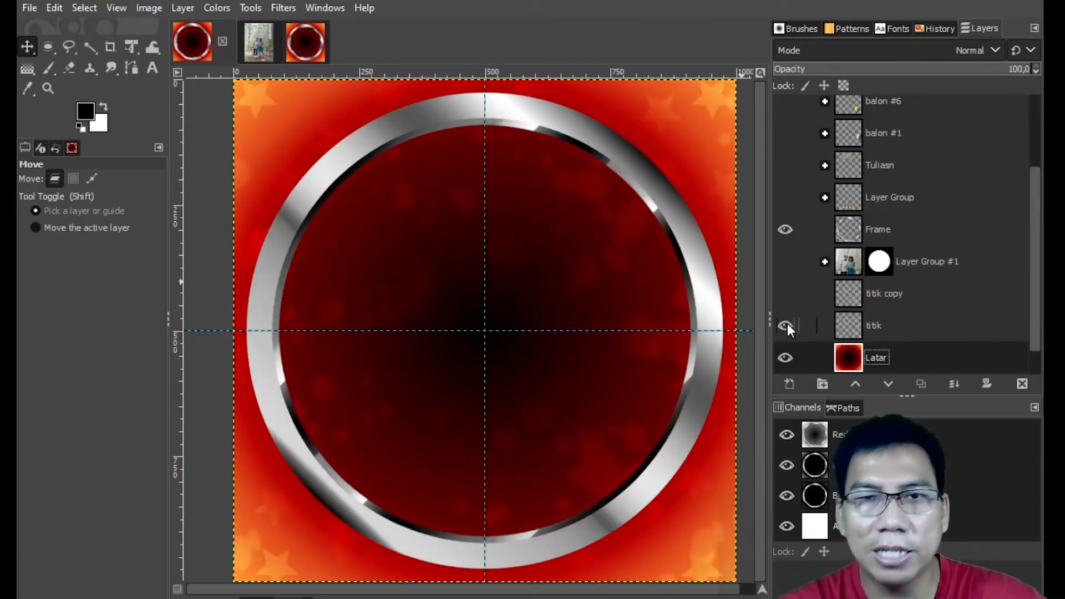
pyautogui.click(314, 44)
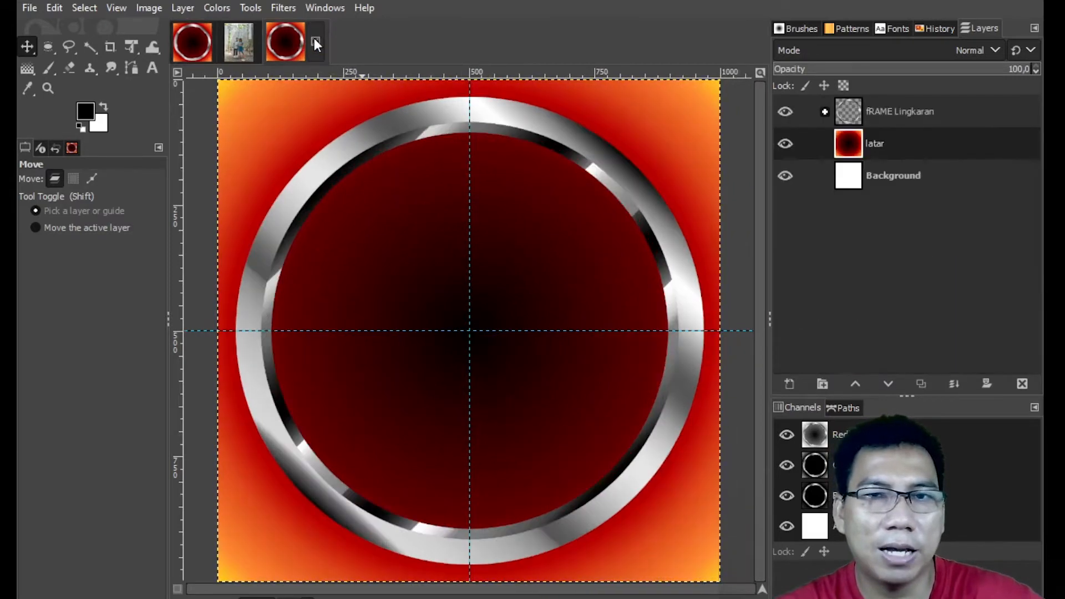
# - Add a transparent 1000 × 1000 px layer named element titik dan bintang above the latar layer
pyautogui.click(792, 383)
pyautogui.hotkey('ctrl', 'a')
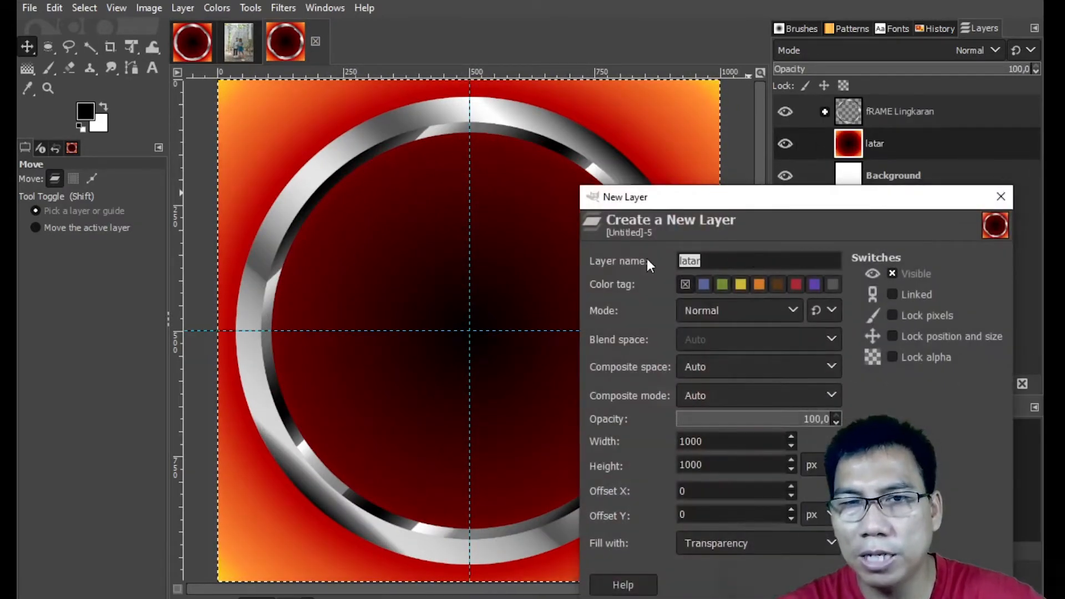
pyautogui.write('element')
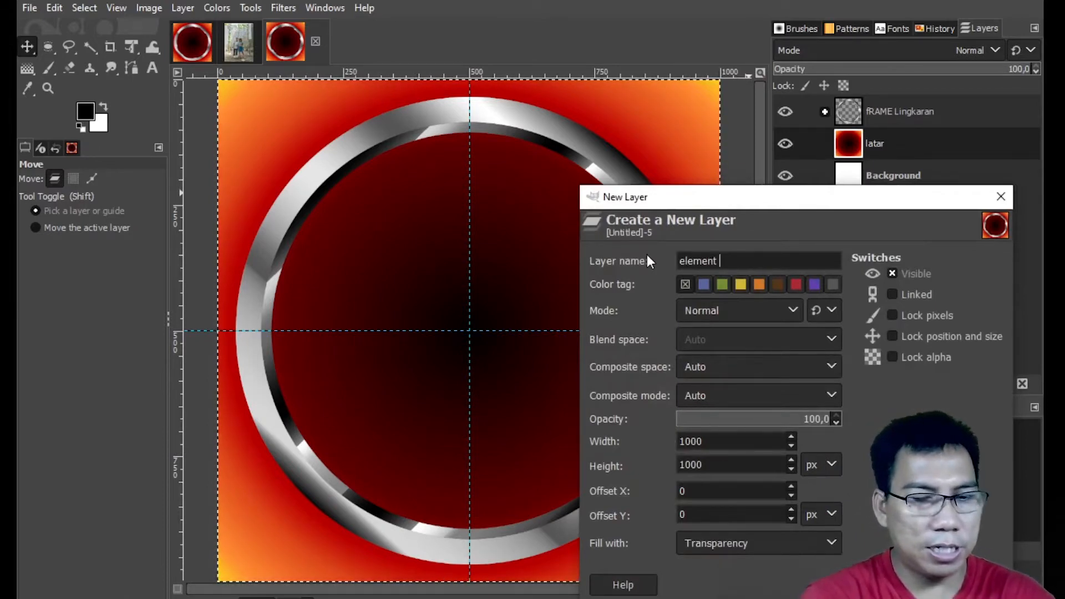
pyautogui.write(' titi')
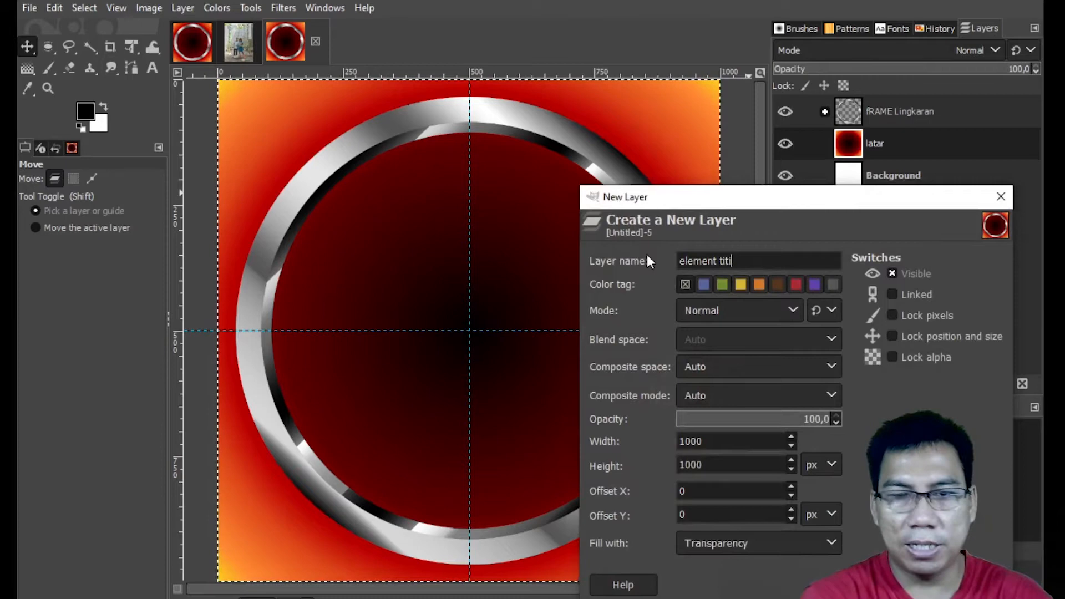
pyautogui.write('k dan bintang')
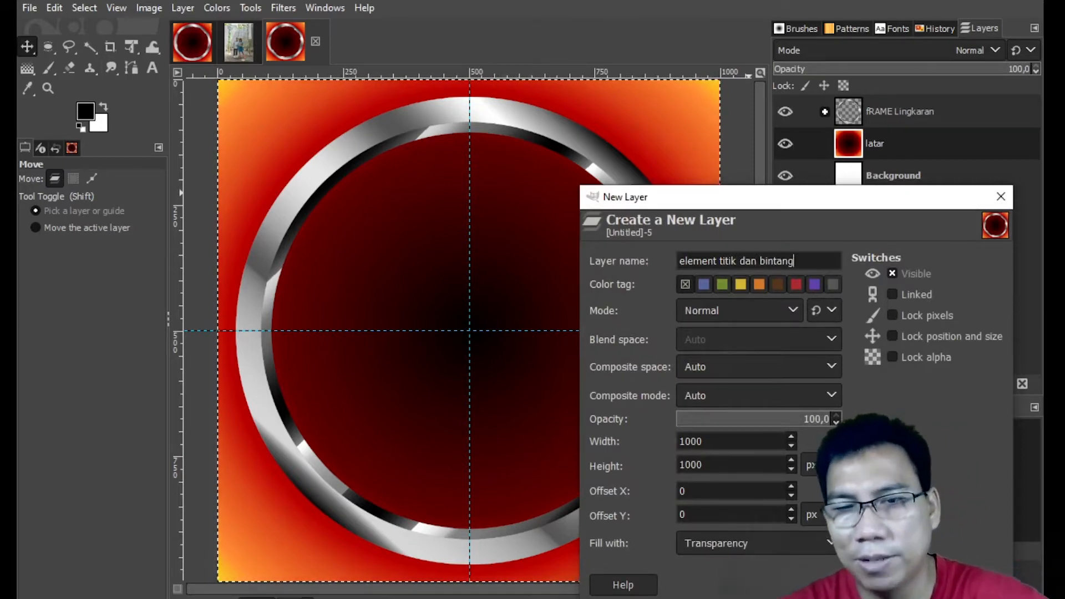
pyautogui.press('Return')
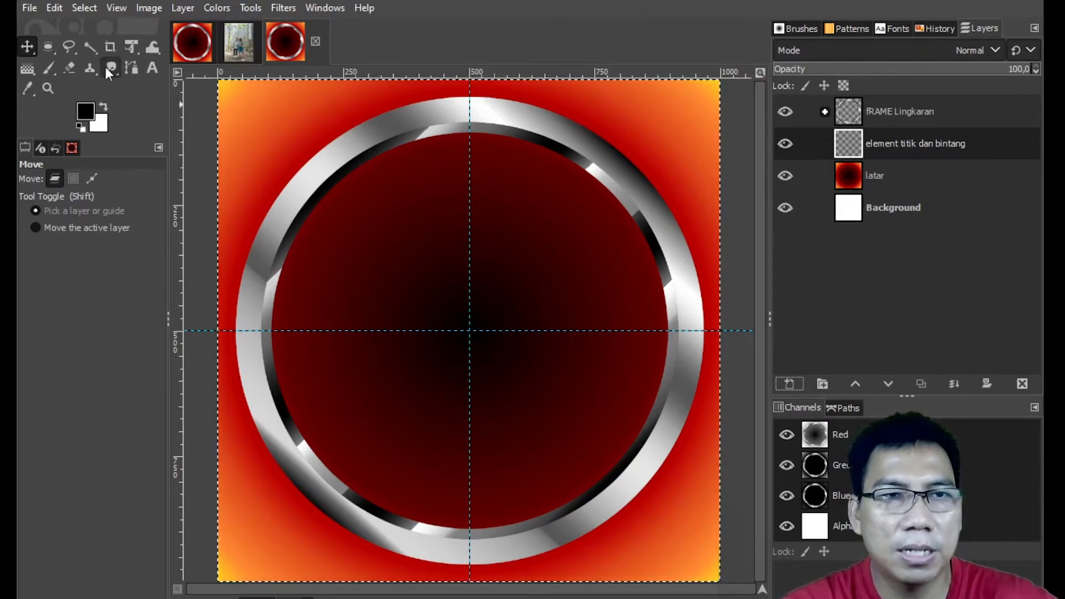
# - Set up the Paintbrush with the Splats 01 brush at size 947 and a white (ffffff) foreground colour
pyautogui.click(47, 65)
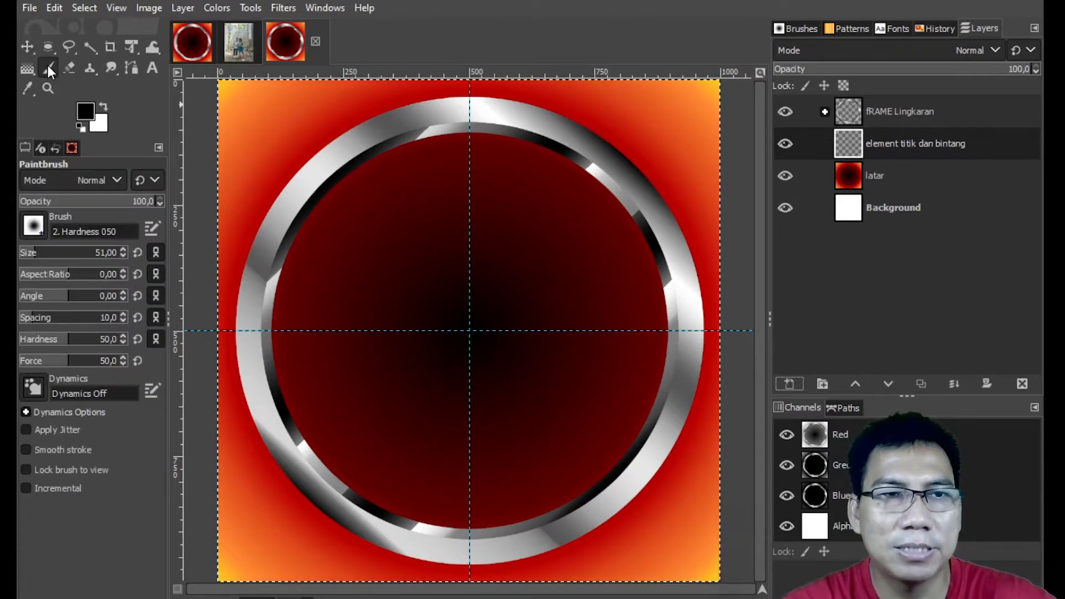
pyautogui.click(42, 218)
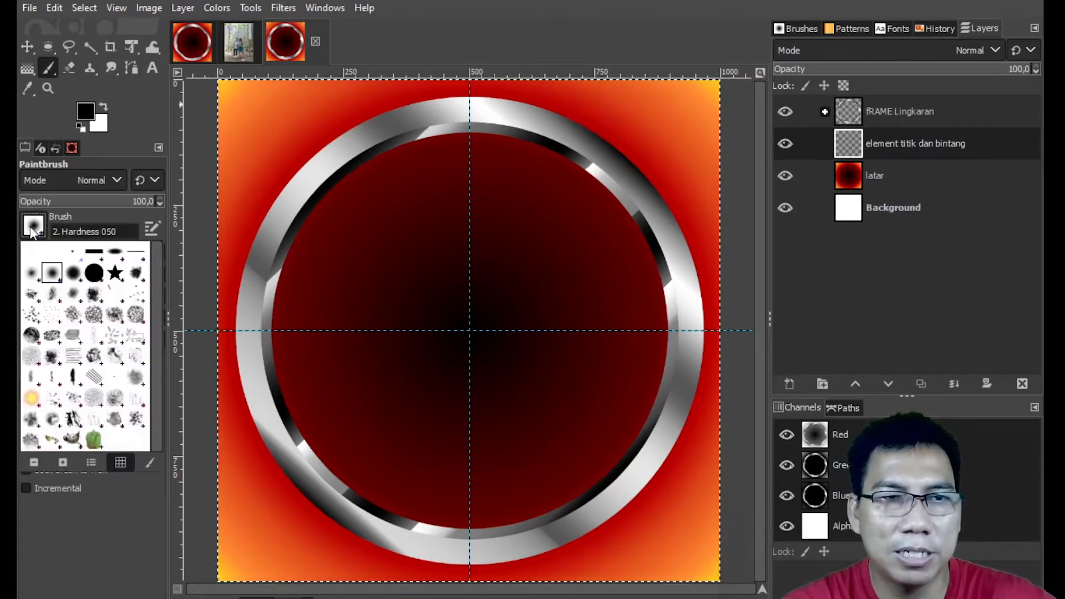
pyautogui.click(58, 402)
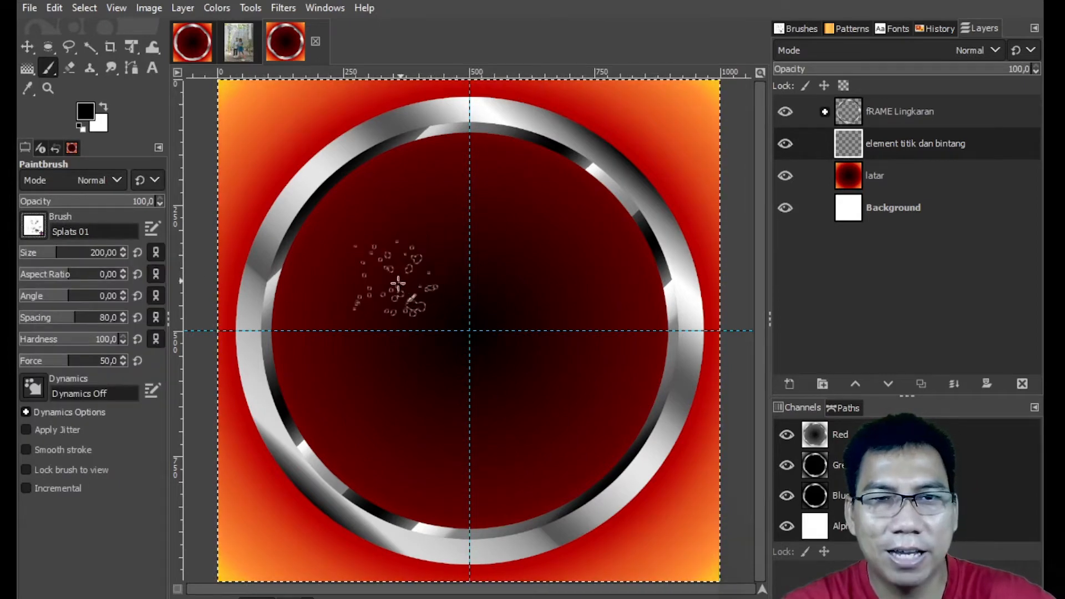
pyautogui.moveTo(56, 253); pyautogui.dragTo(120, 256)
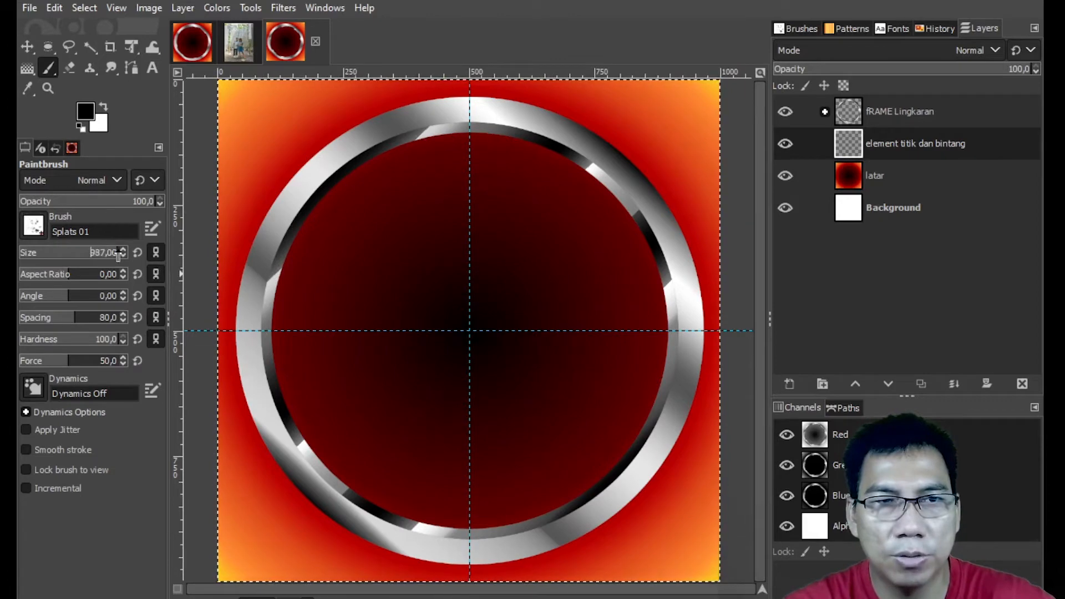
pyautogui.click(84, 109)
pyautogui.moveTo(71, 82); pyautogui.dragTo(29, 14)
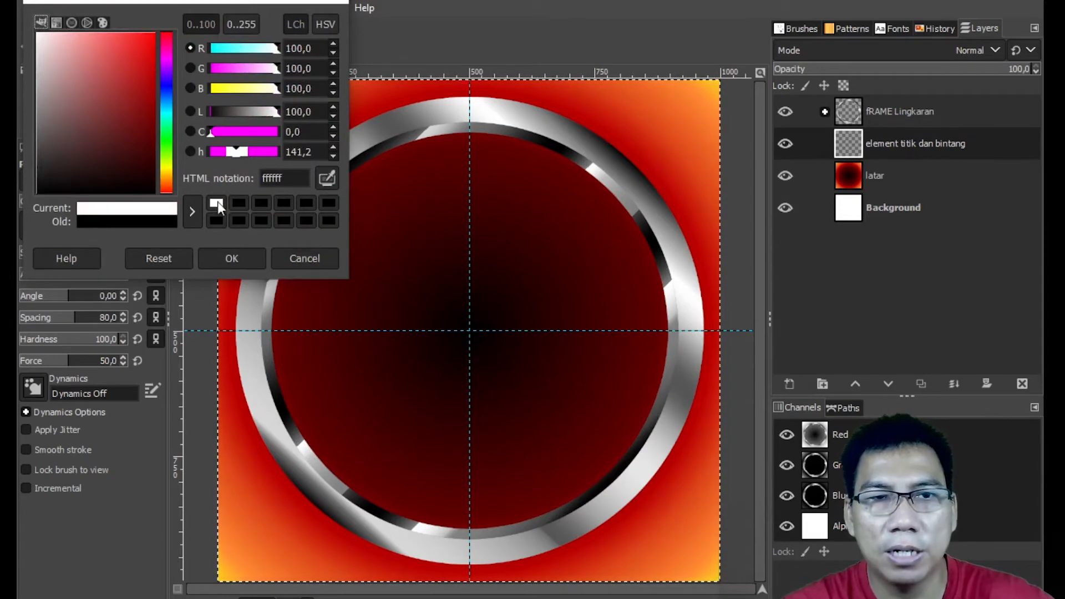
pyautogui.click(232, 259)
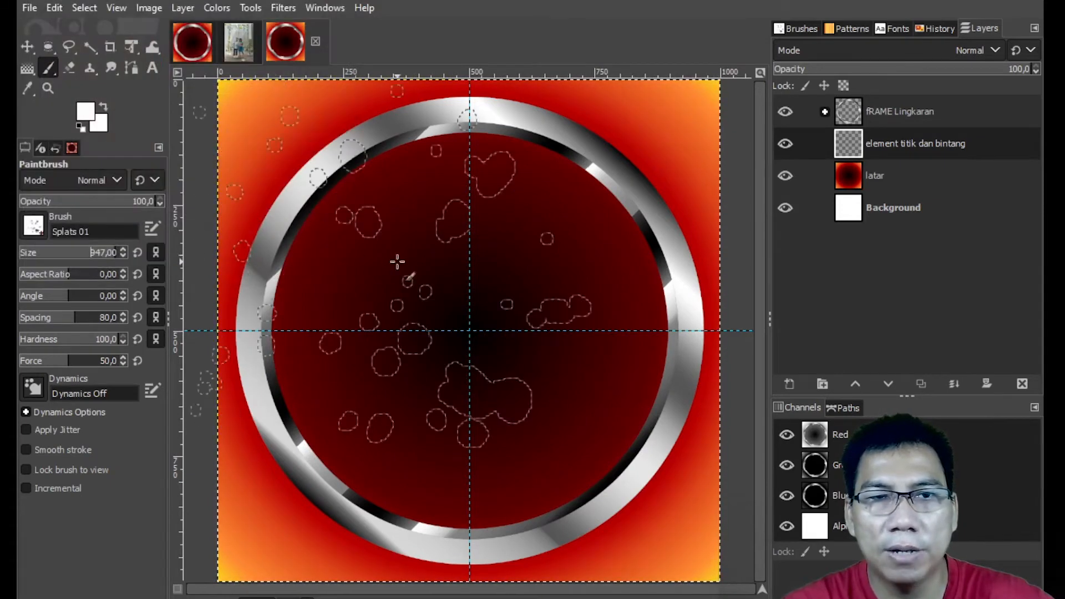
# - Paint white splats scattered across the whole canvas on the element titik dan bintang layer
pyautogui.click(384, 217)
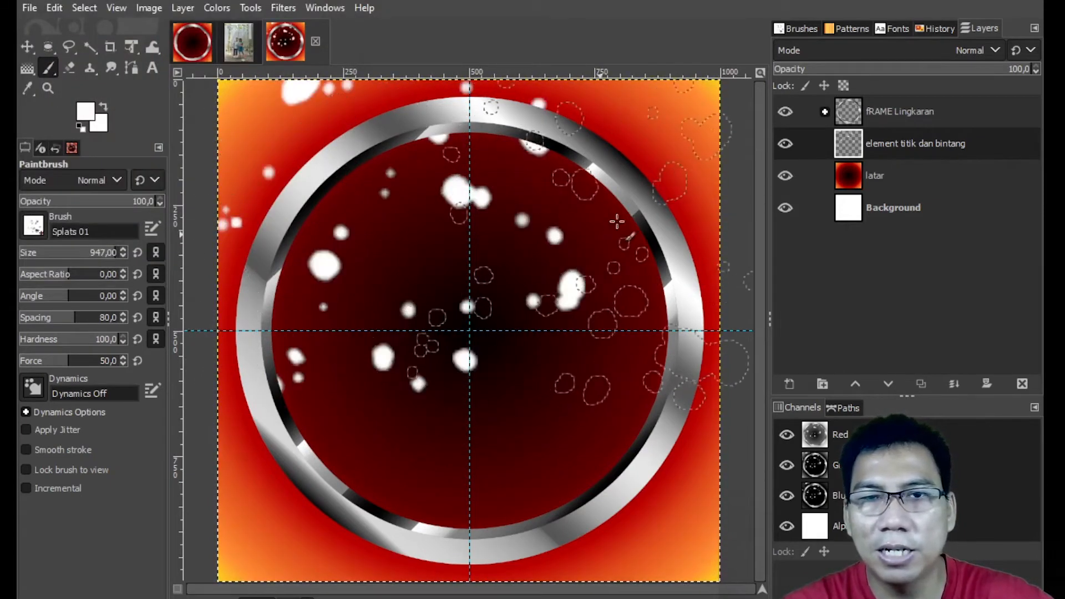
pyautogui.click(626, 291)
pyautogui.moveTo(626, 292)
pyautogui.mouseDown()
pyautogui.moveTo(630, 431)
pyautogui.moveTo(380, 511)
pyautogui.moveTo(355, 532)
pyautogui.moveTo(388, 488)
pyautogui.moveTo(715, 291)
pyautogui.mouseUp()
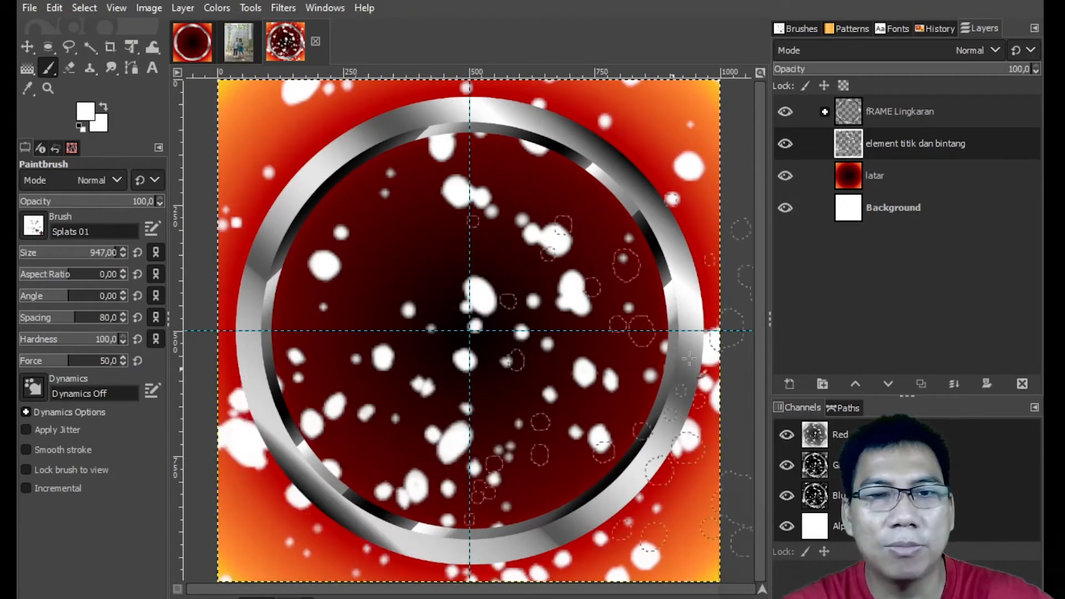
pyautogui.click(721, 292)
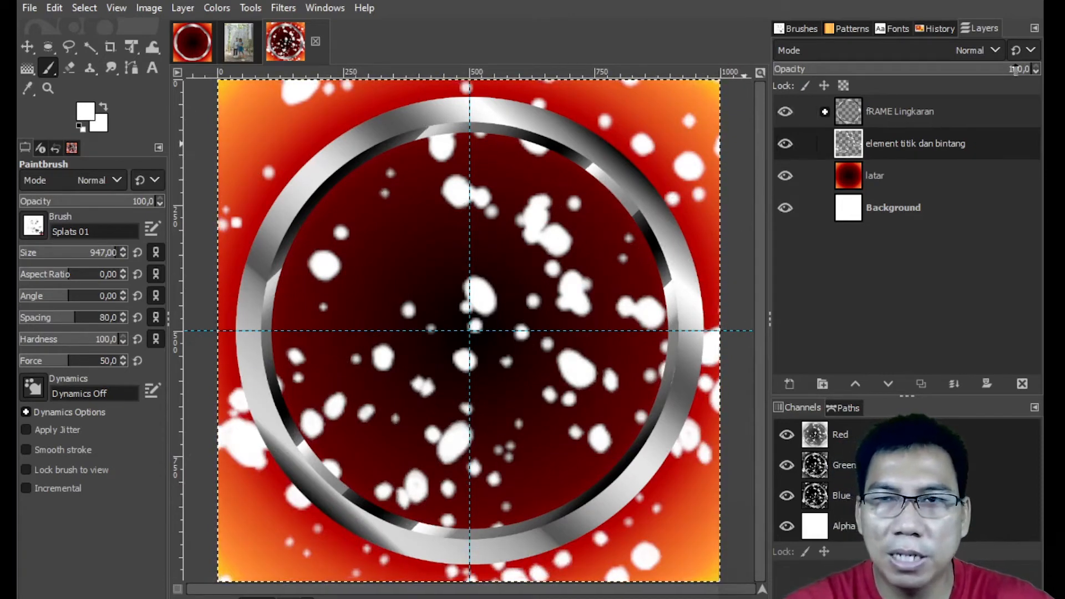
# - Set the element titik dan bintang layer to Overlay mode and 39.1 opacity, using the finished design as reference
pyautogui.click(995, 51)
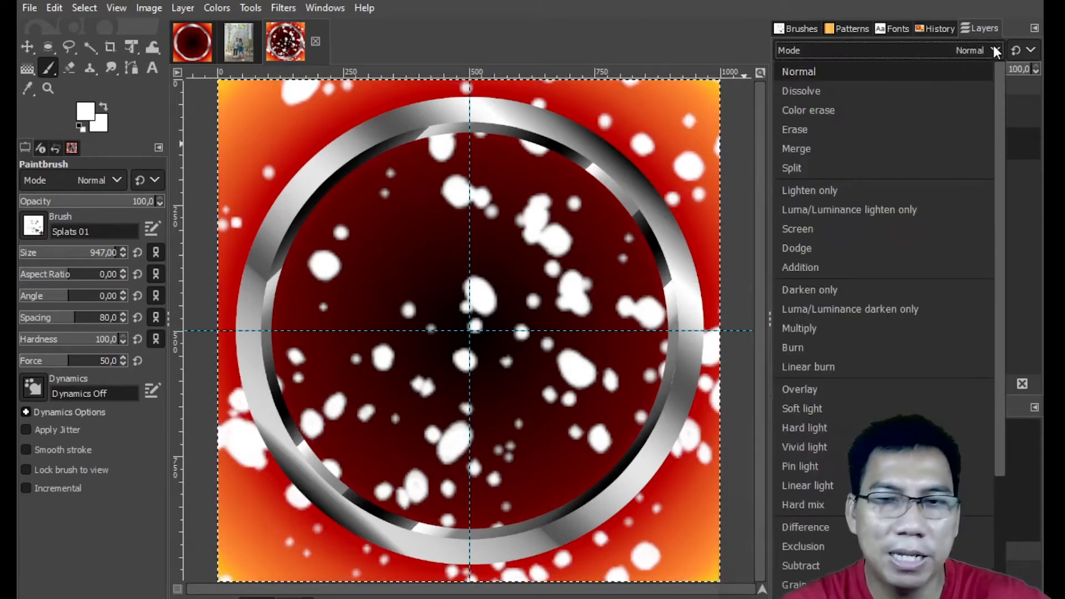
pyautogui.click(842, 385)
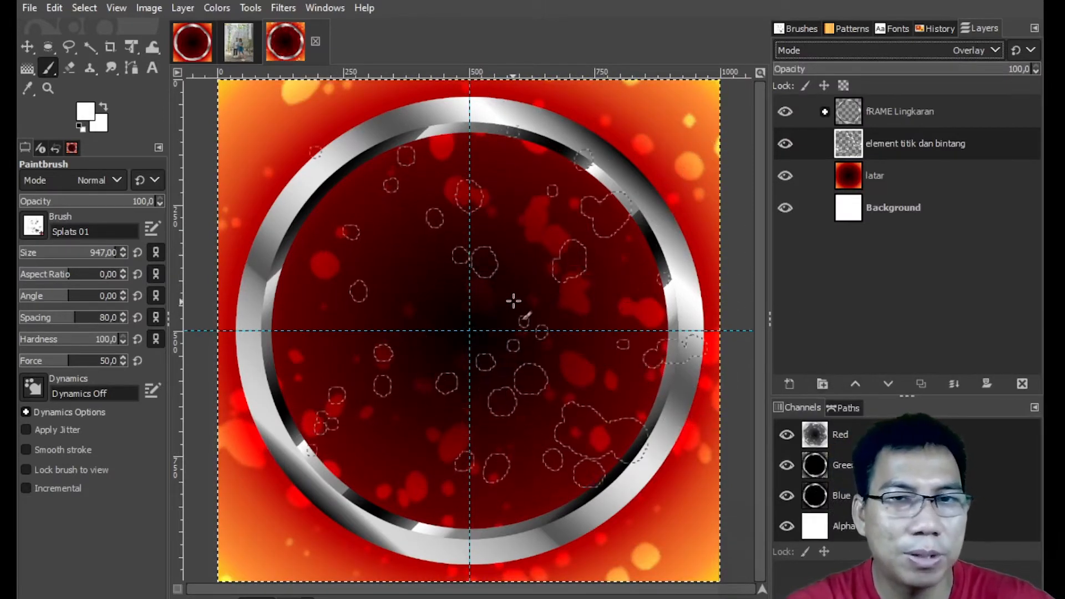
pyautogui.click(192, 39)
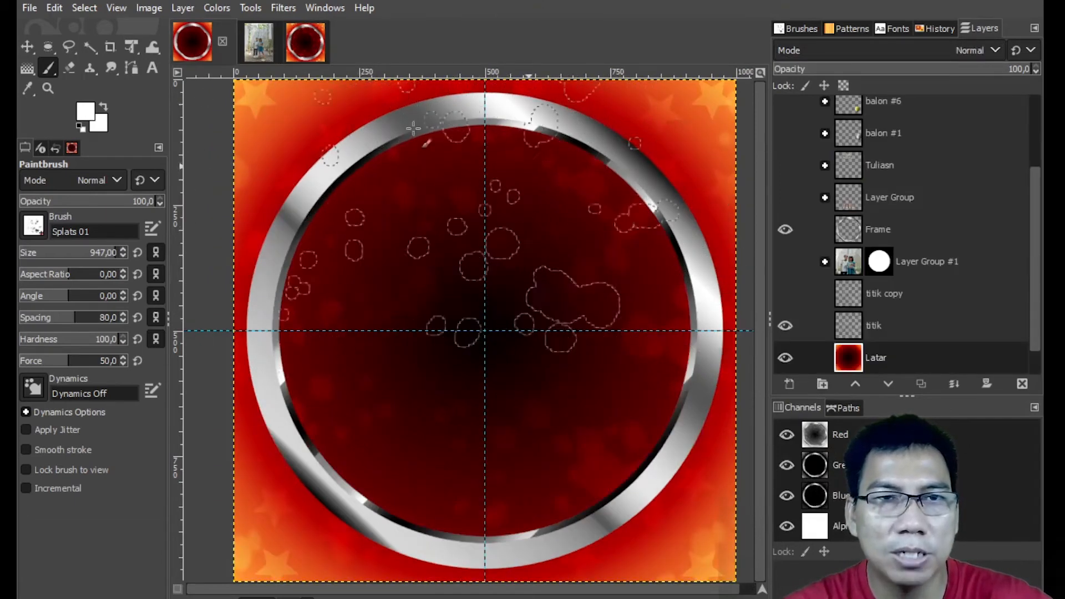
pyautogui.hotkey('alt', '3')
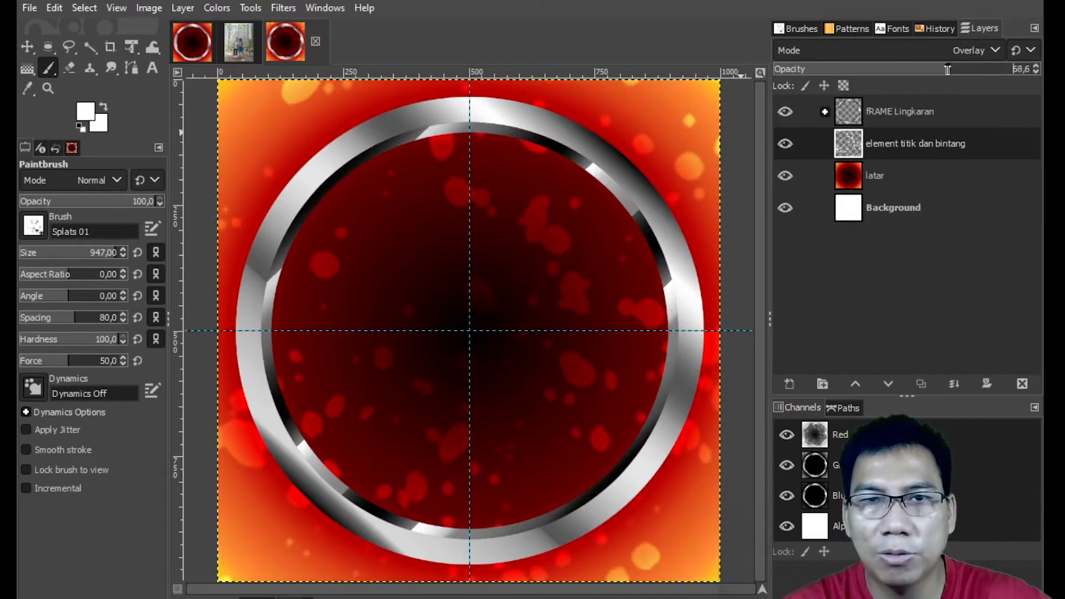
pyautogui.moveTo(932, 66); pyautogui.dragTo(874, 69)
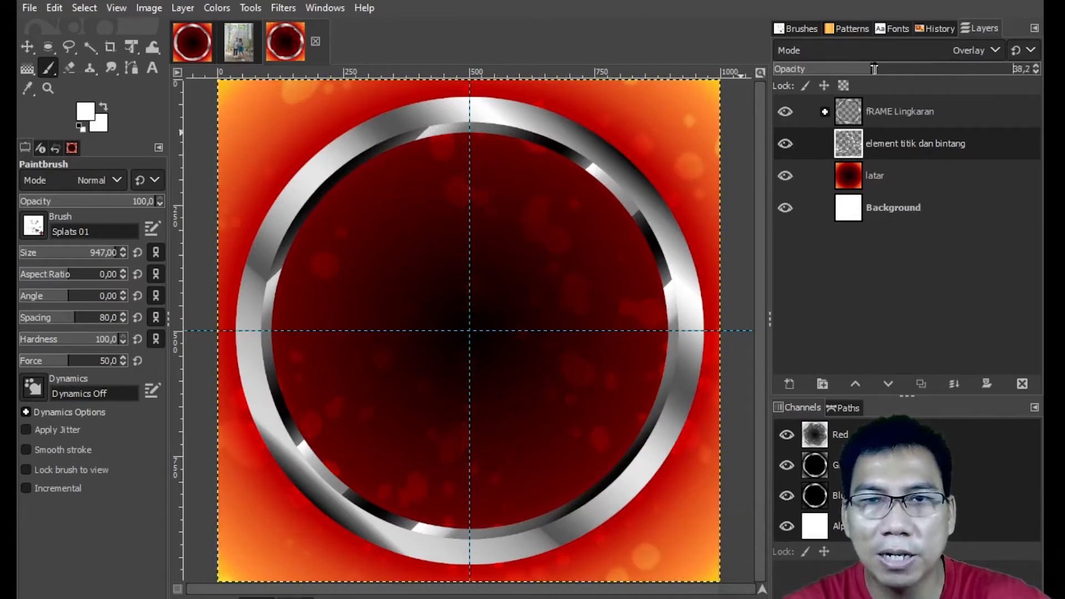
pyautogui.click(897, 274)
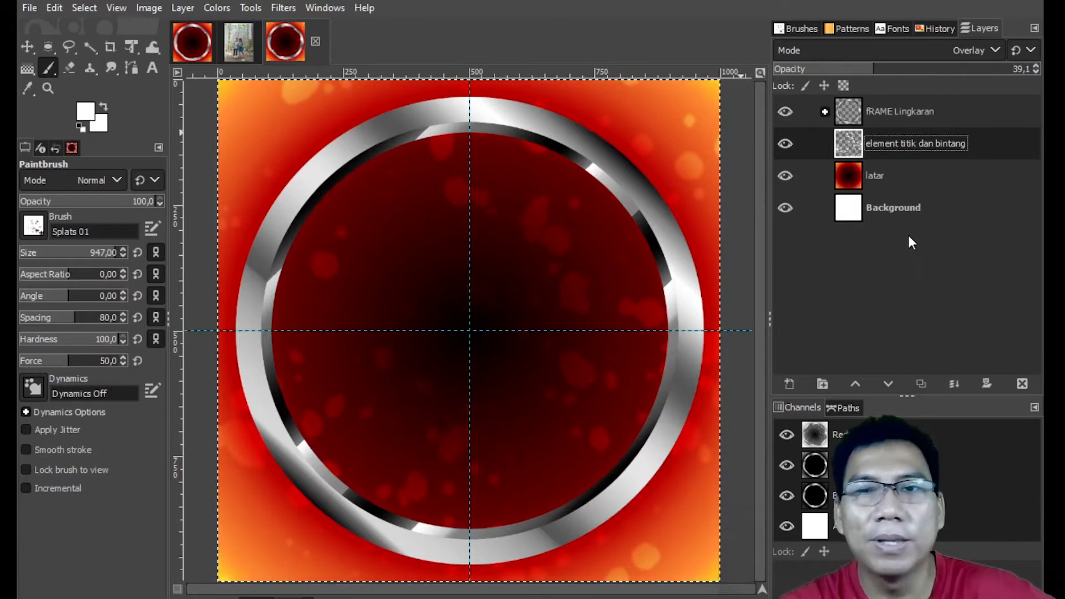
# - Keep the element titik dan bintang layer active and switch the Paintbrush to the 2. Star brush at size 103
pyautogui.click(790, 384)
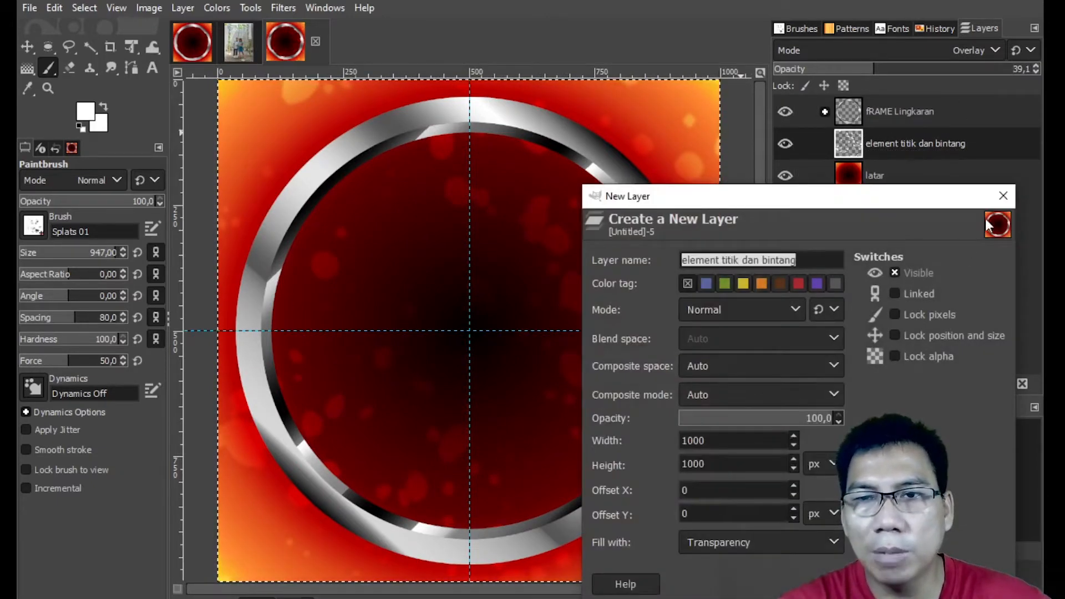
pyautogui.click(1000, 195)
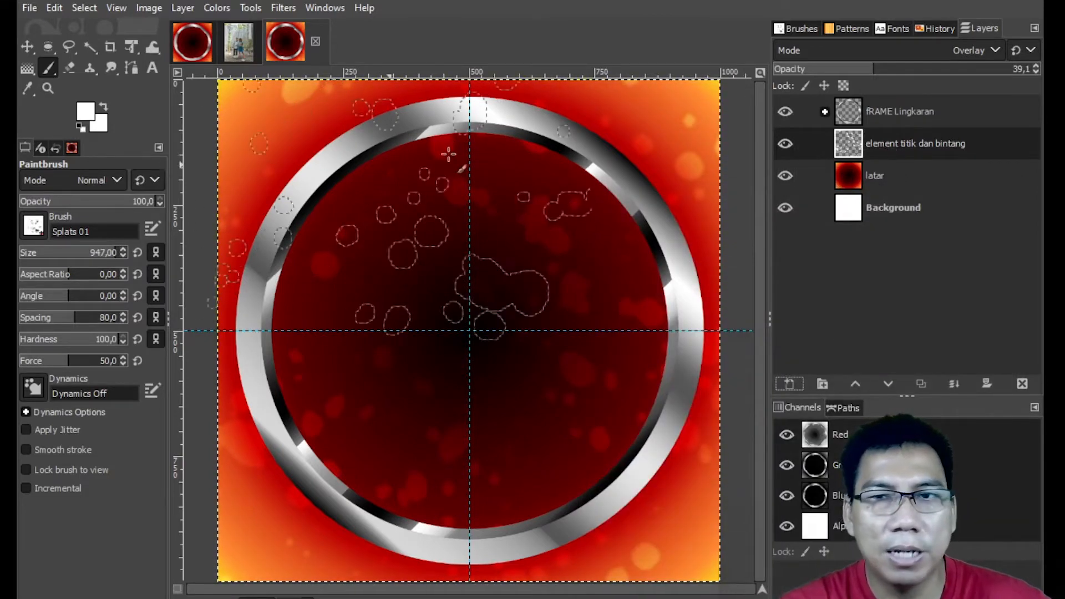
pyautogui.click(33, 228)
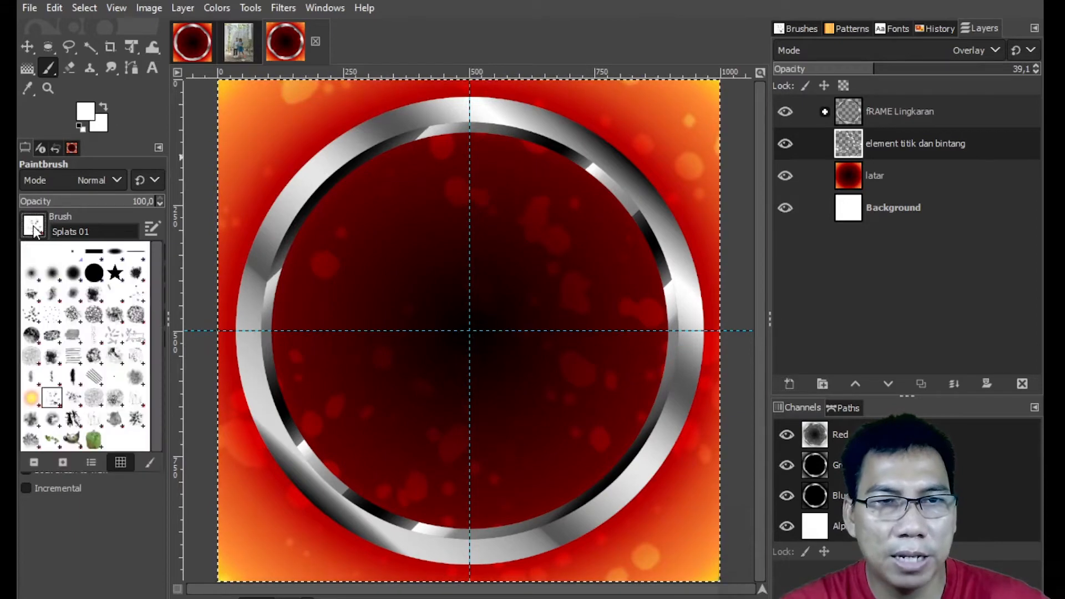
pyautogui.click(115, 272)
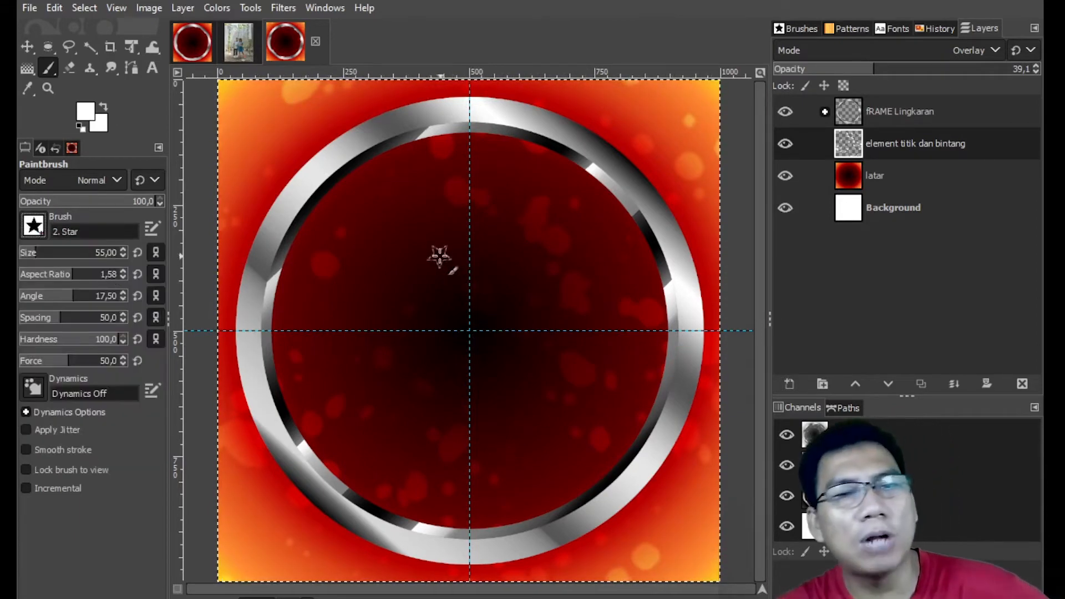
pyautogui.moveTo(55, 251); pyautogui.dragTo(63, 252)
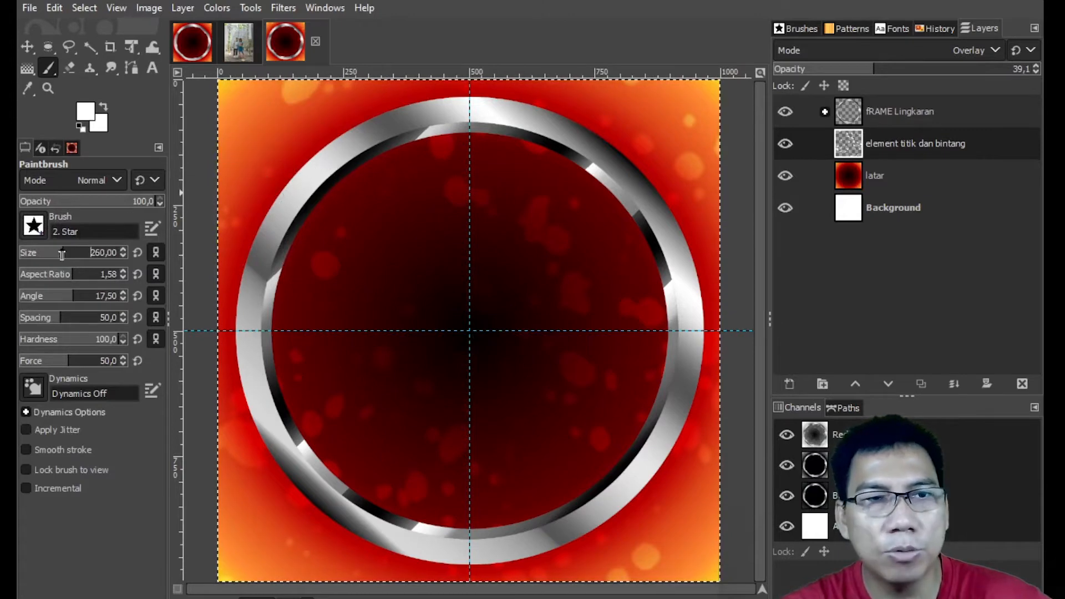
pyautogui.moveTo(45, 252); pyautogui.dragTo(44, 251)
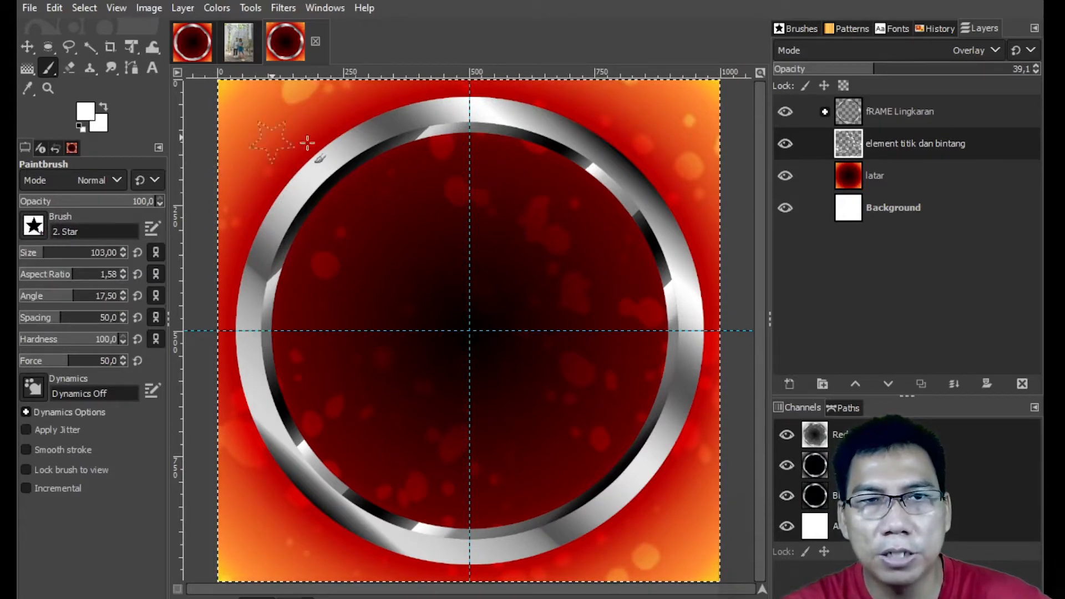
# - Paint large white stars in the upper-left, lower-right and lower-left corners of the element titik dan bintang layer, varying the brush size
pyautogui.click(272, 134)
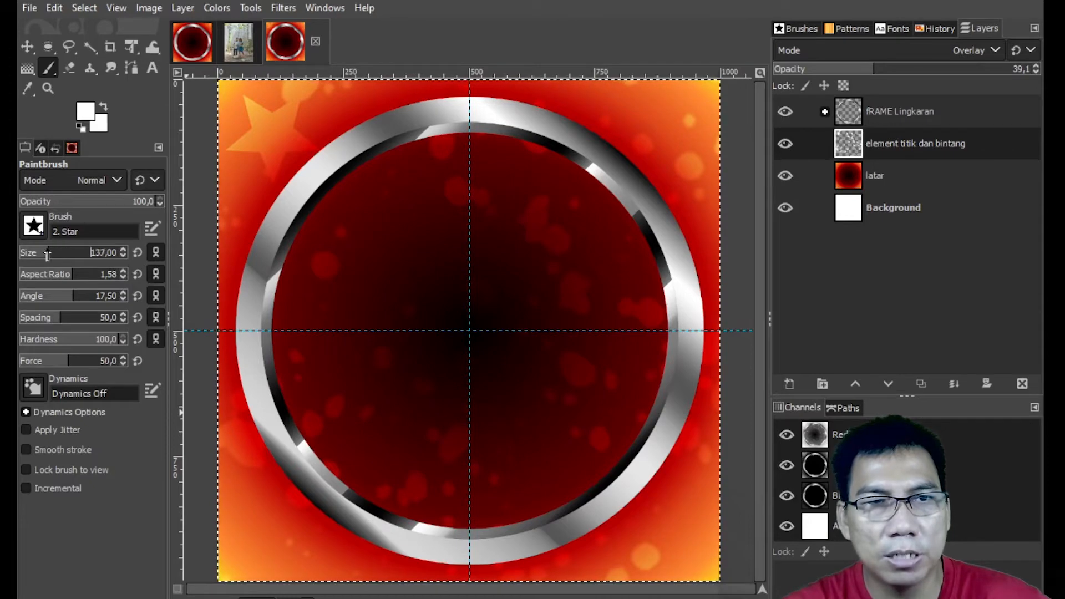
pyautogui.click(676, 538)
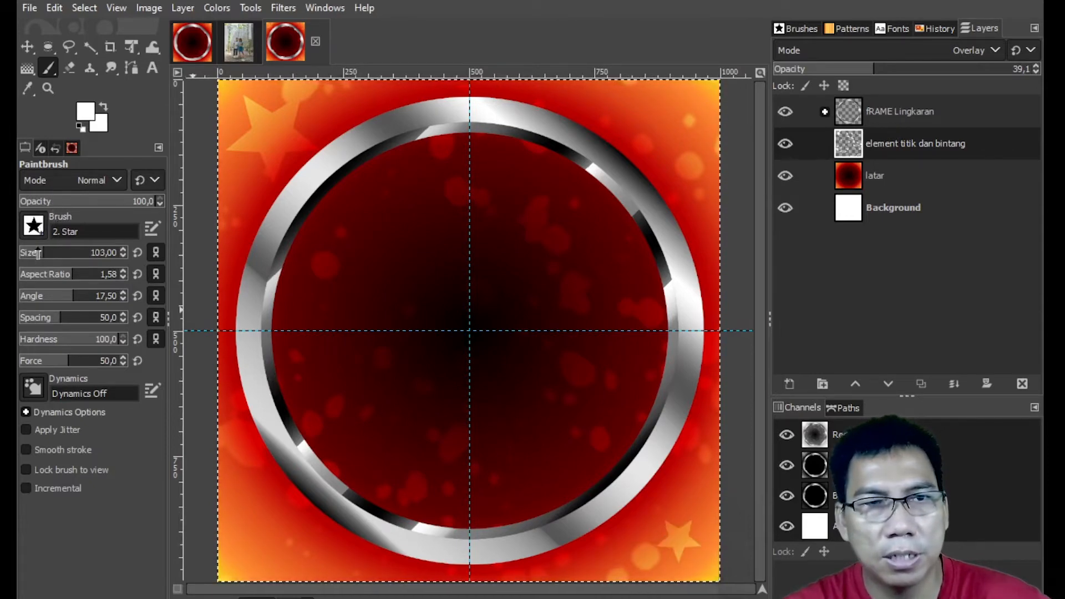
pyautogui.click(280, 549)
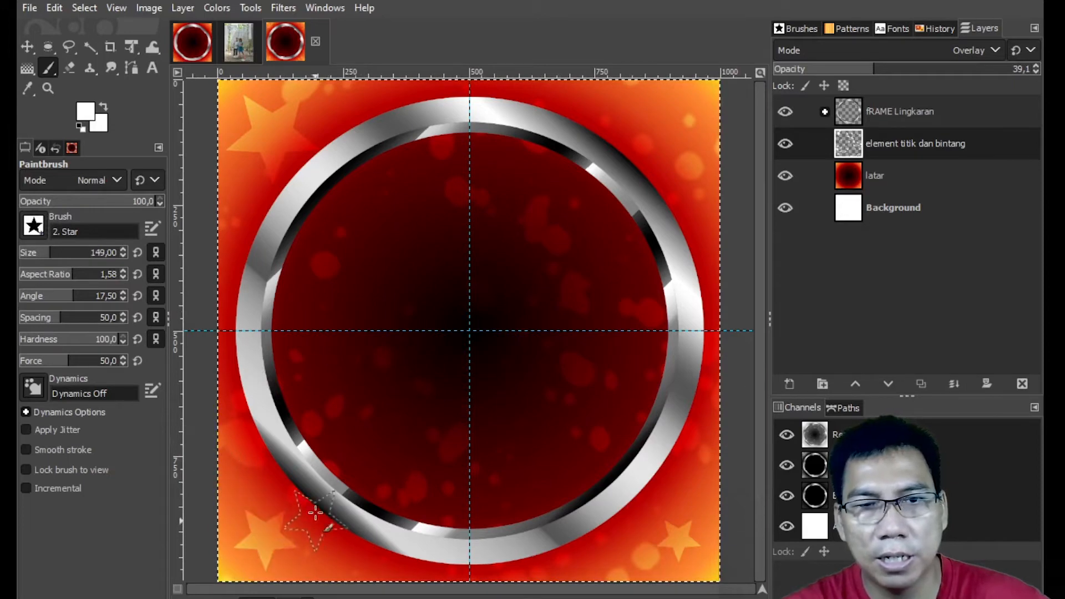
# - Reduce the star brush to sizes such as 27 and 41 and scatter small stars around the outside of the ring
pyautogui.moveTo(44, 251); pyautogui.dragTo(29, 252)
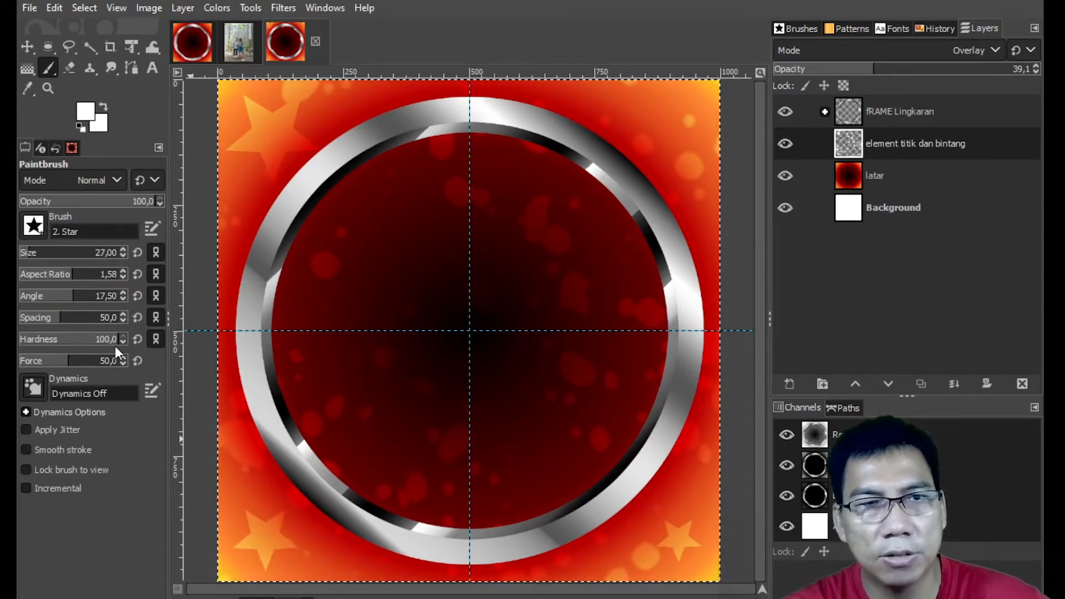
pyautogui.moveTo(25, 255); pyautogui.dragTo(32, 255)
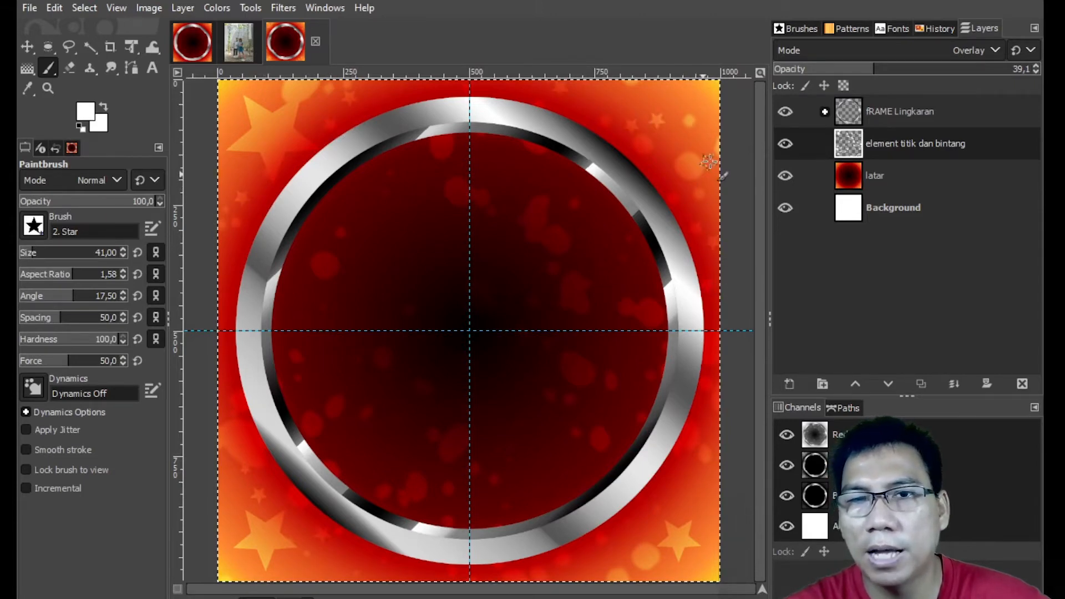
pyautogui.press('m')
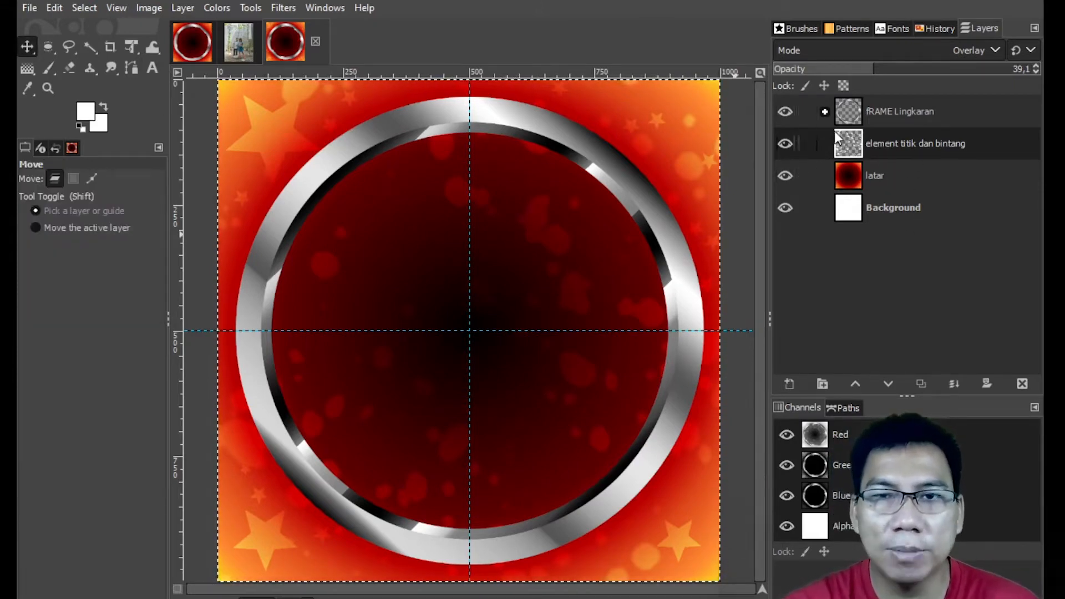
# - Create a layer group directly above the latar layer and name it Background
pyautogui.click(890, 176)
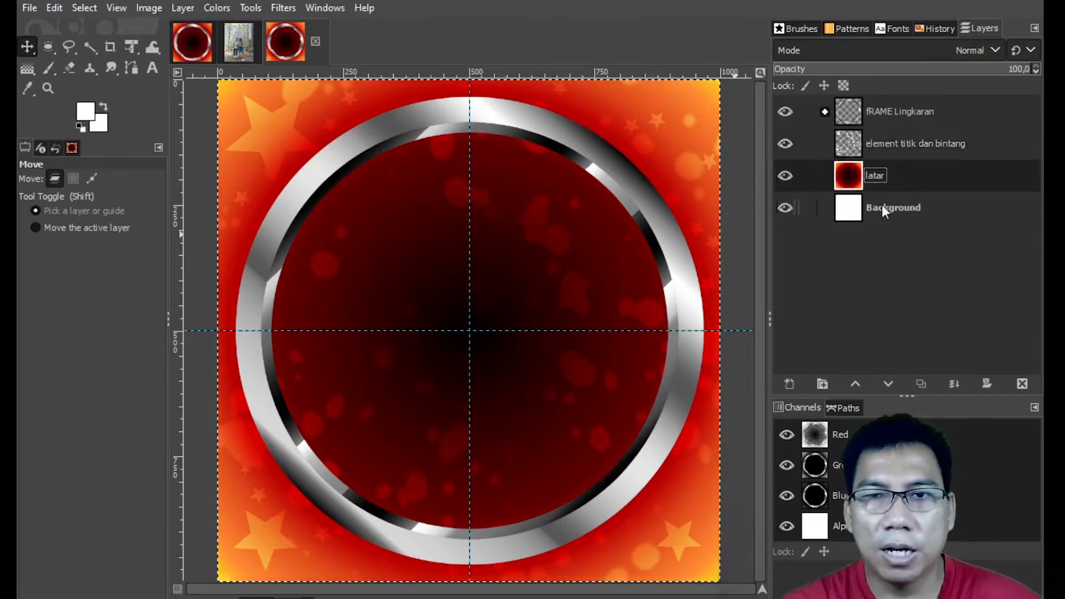
pyautogui.click(823, 385)
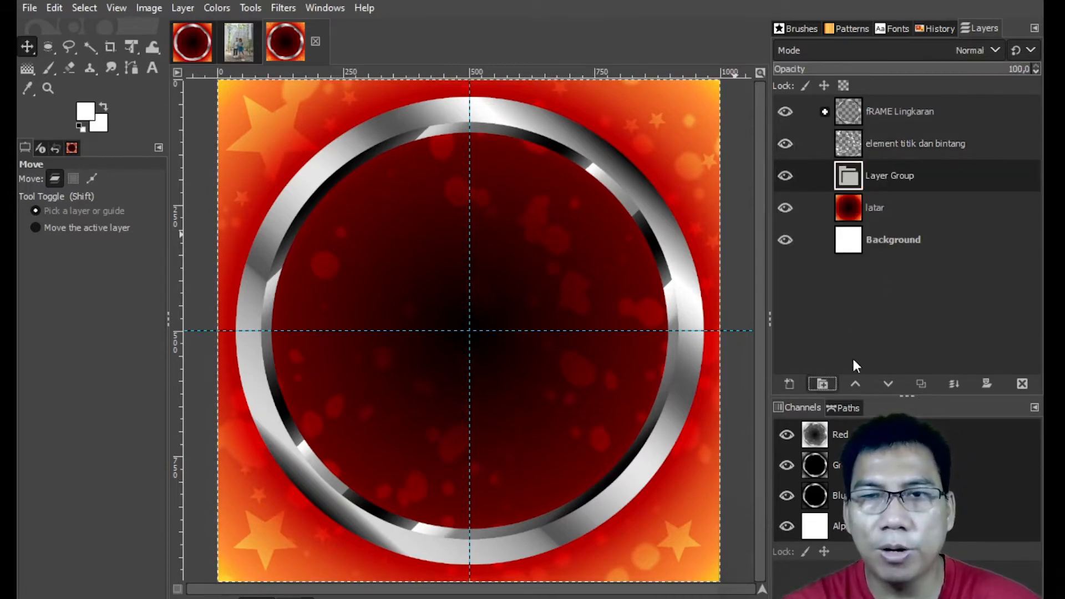
pyautogui.doubleClick(882, 176)
pyautogui.write('Background')
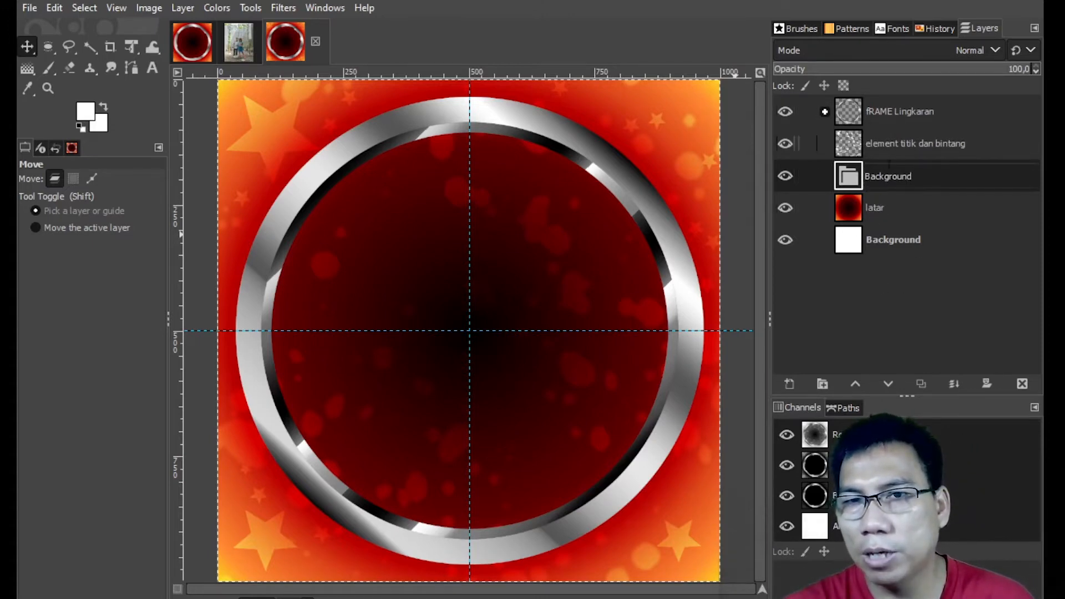
# - Move the latar and element titik dan bintang layers into the new background group, keeping the stars above, and collapse it
pyautogui.click(883, 204)
pyautogui.moveTo(883, 205)
pyautogui.mouseDown()
pyautogui.moveTo(891, 146)
pyautogui.moveTo(899, 191)
pyautogui.mouseUp()
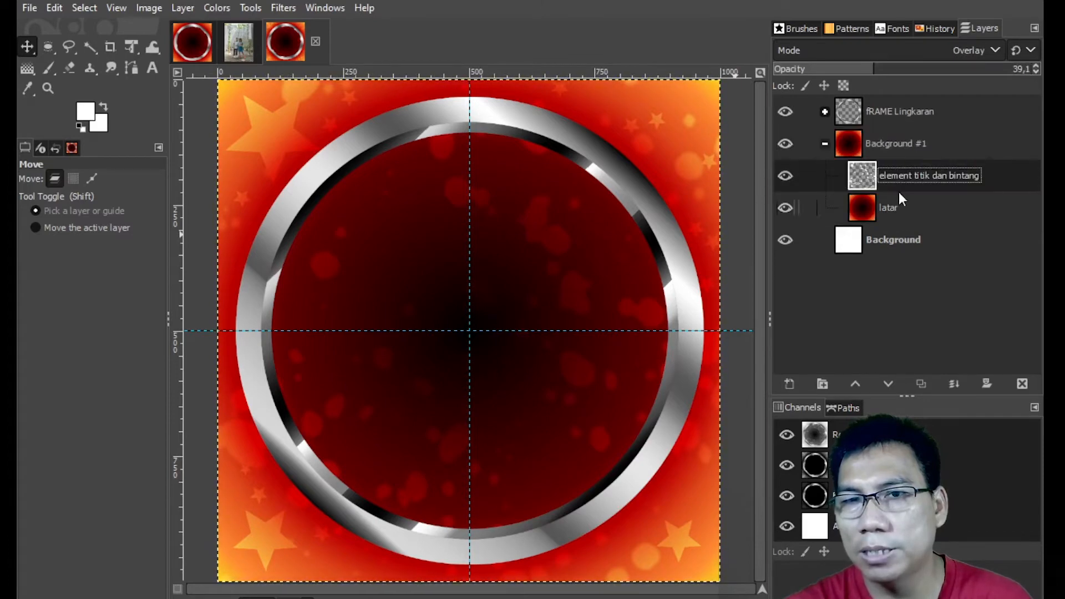
pyautogui.click(825, 143)
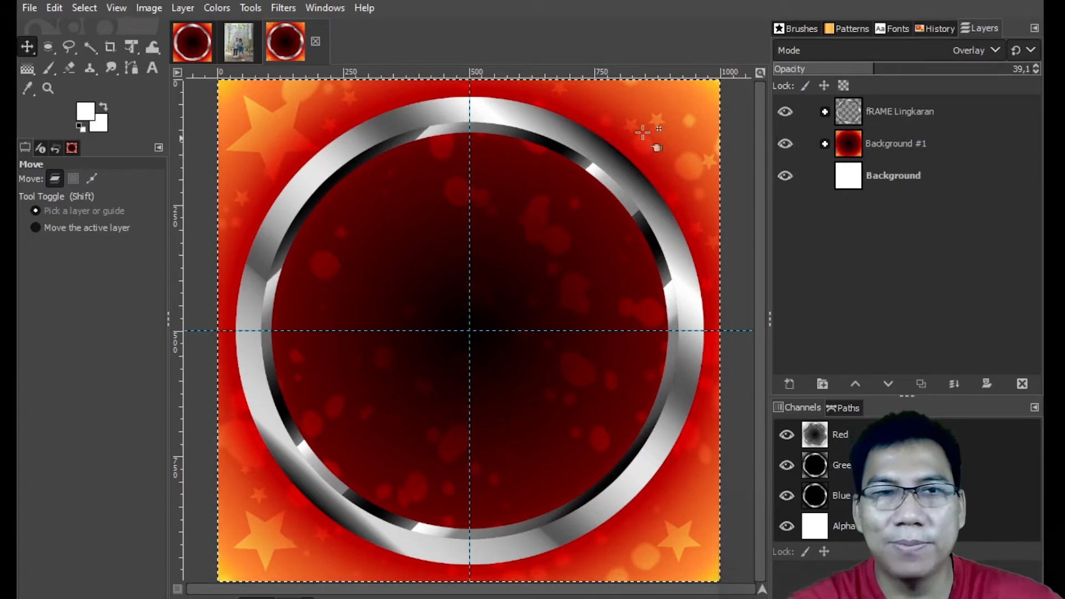
# - Show Layer Group #1 and the titik copy layer in the finished design to examine the photo inside the ring and the extra dots
pyautogui.click(179, 47)
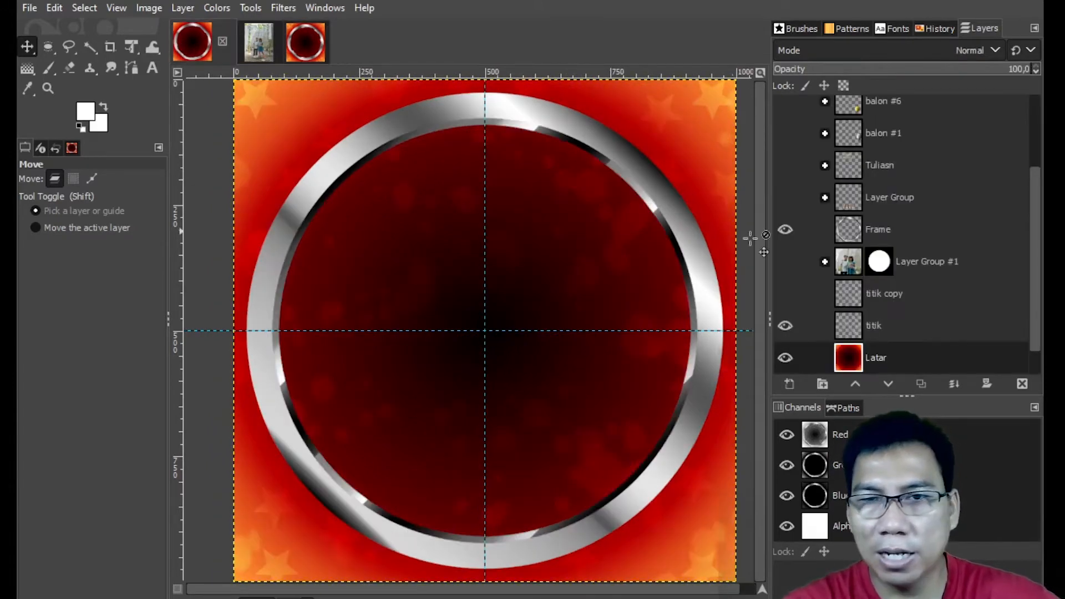
pyautogui.click(790, 260)
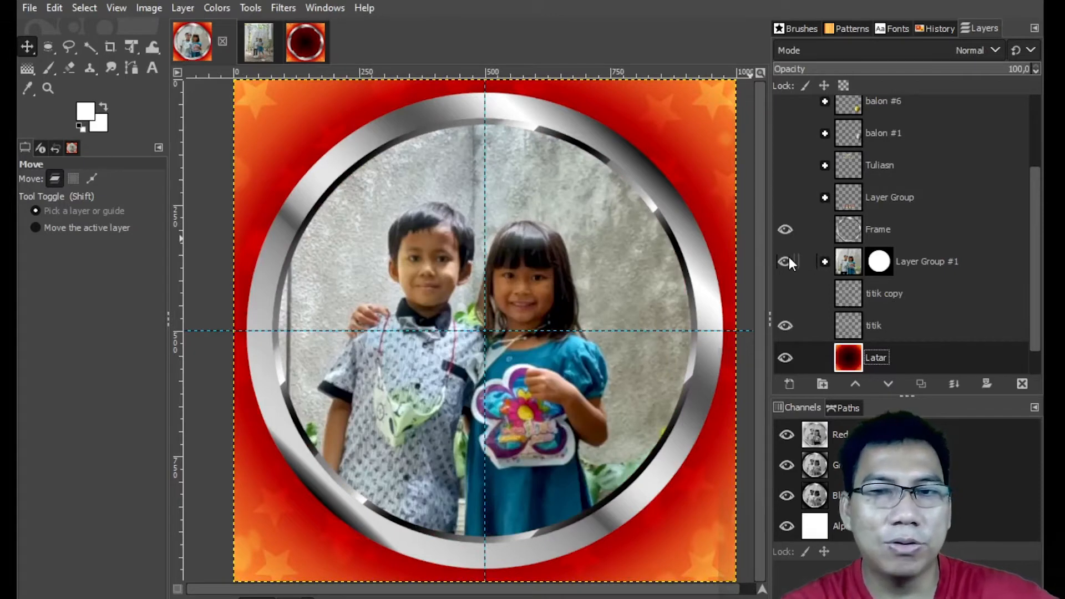
pyautogui.click(790, 291)
pyautogui.click(790, 291)
pyautogui.click(790, 288)
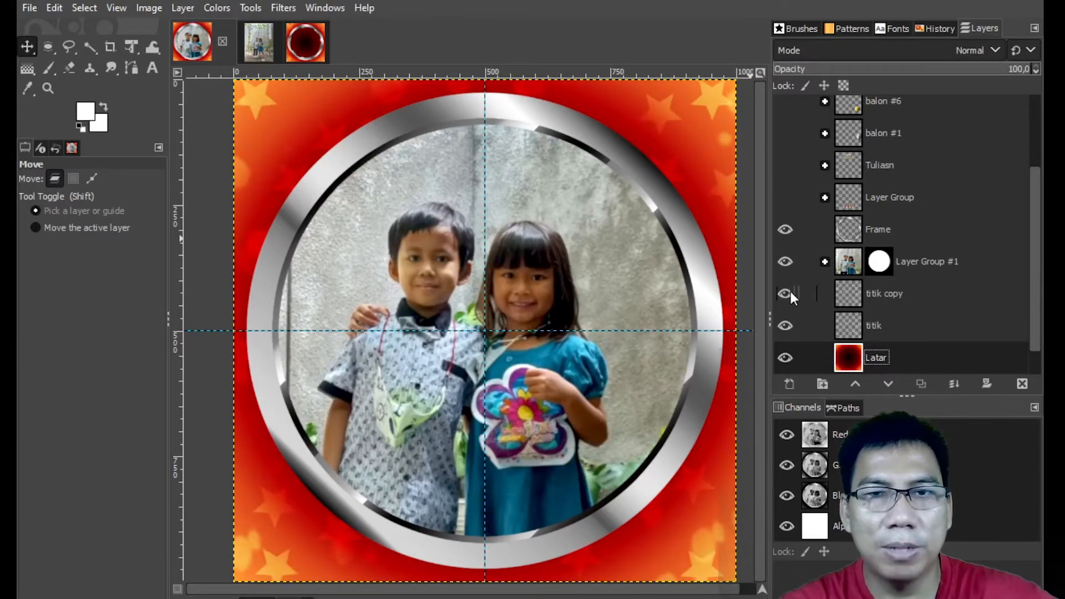
pyautogui.click(790, 291)
pyautogui.click(790, 288)
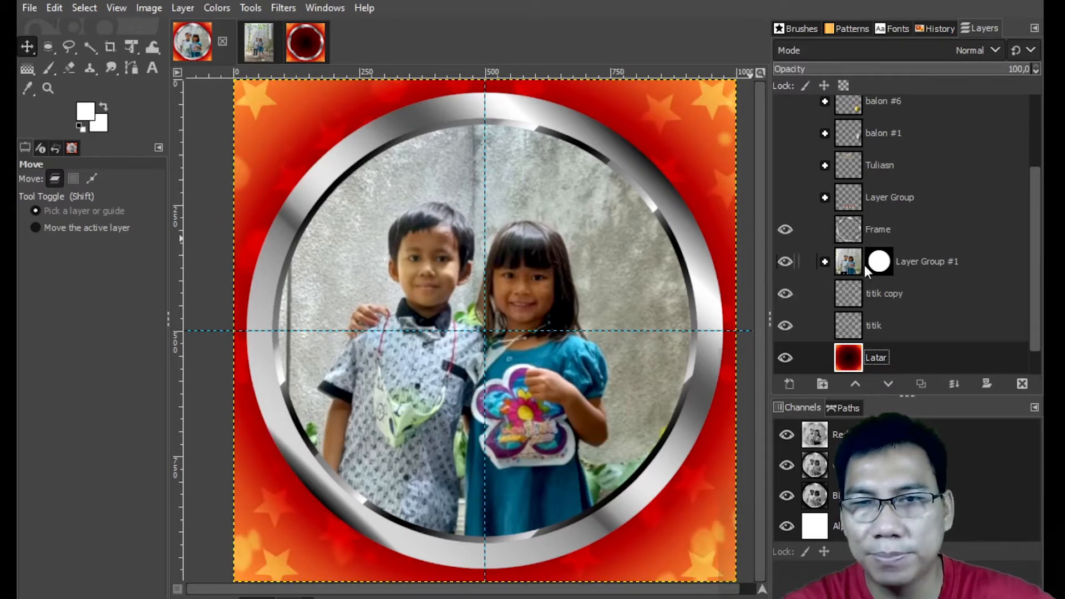
# - Create a layer group named Foto at the top of the working image's layer stack and leave it active
pyautogui.click(309, 40)
pyautogui.click(824, 144)
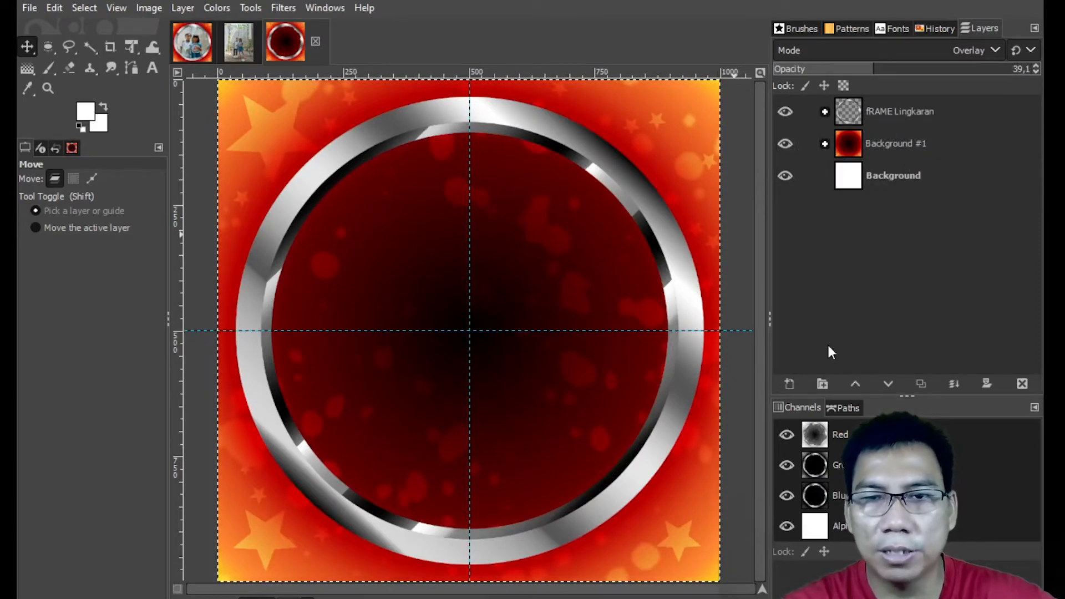
pyautogui.click(825, 144)
pyautogui.moveTo(896, 146); pyautogui.dragTo(895, 101)
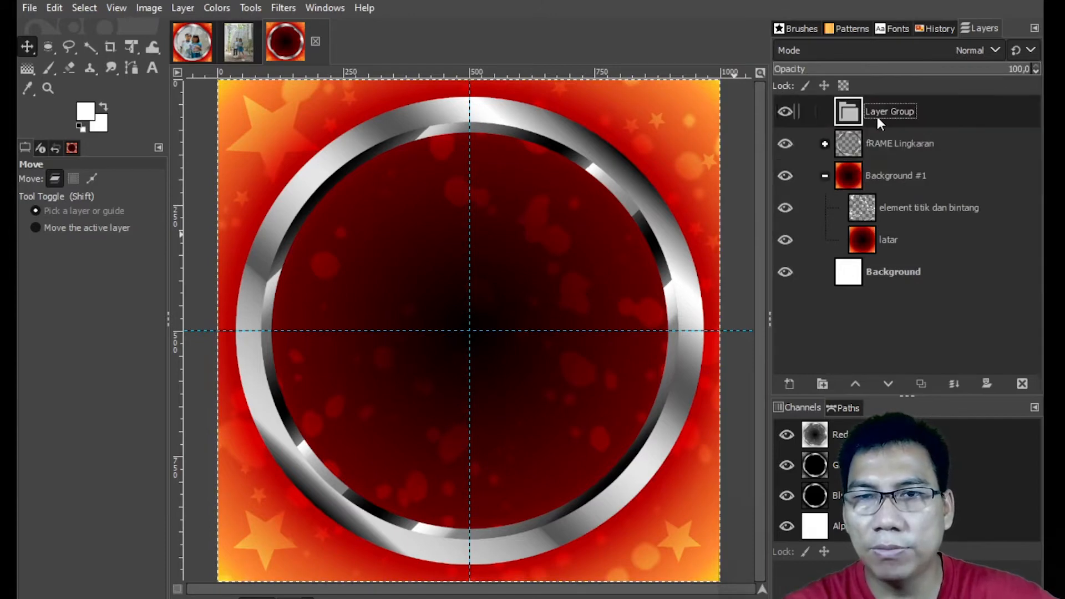
pyautogui.write('Foto')
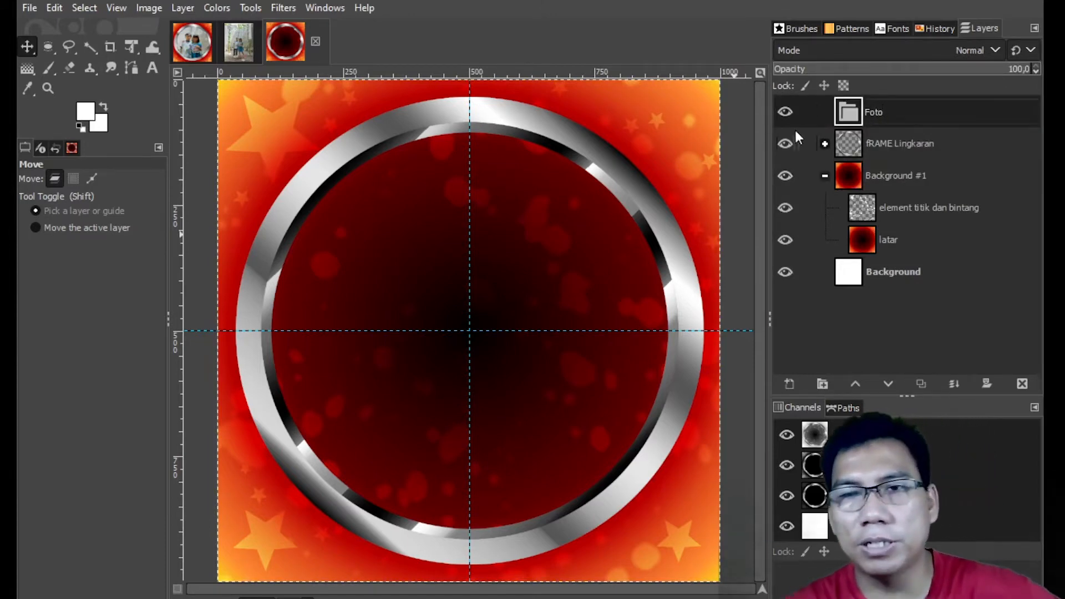
pyautogui.press('Return')
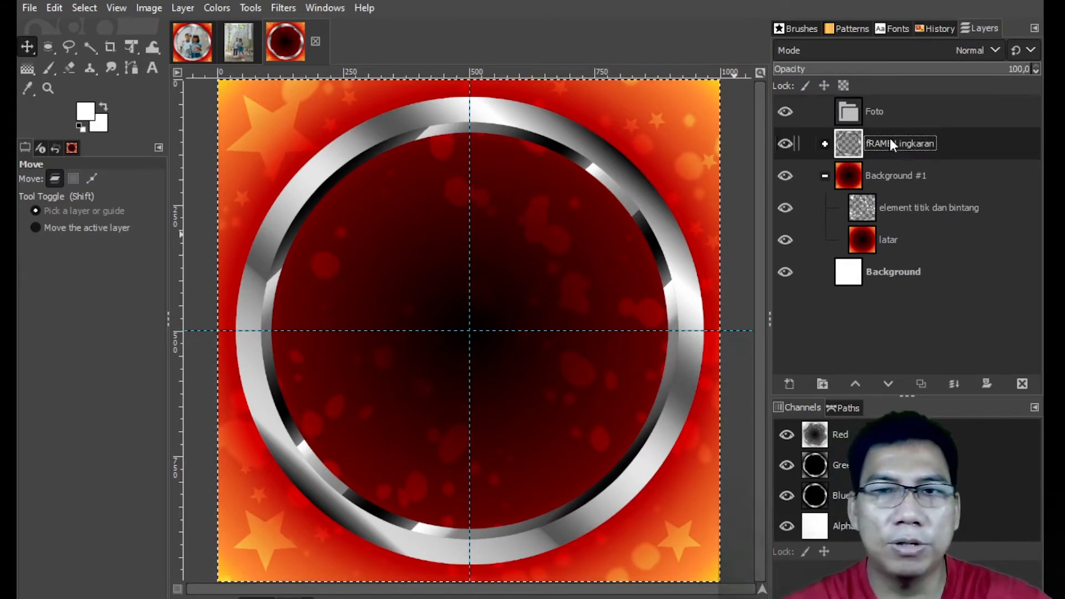
pyautogui.click(825, 175)
pyautogui.click(873, 114)
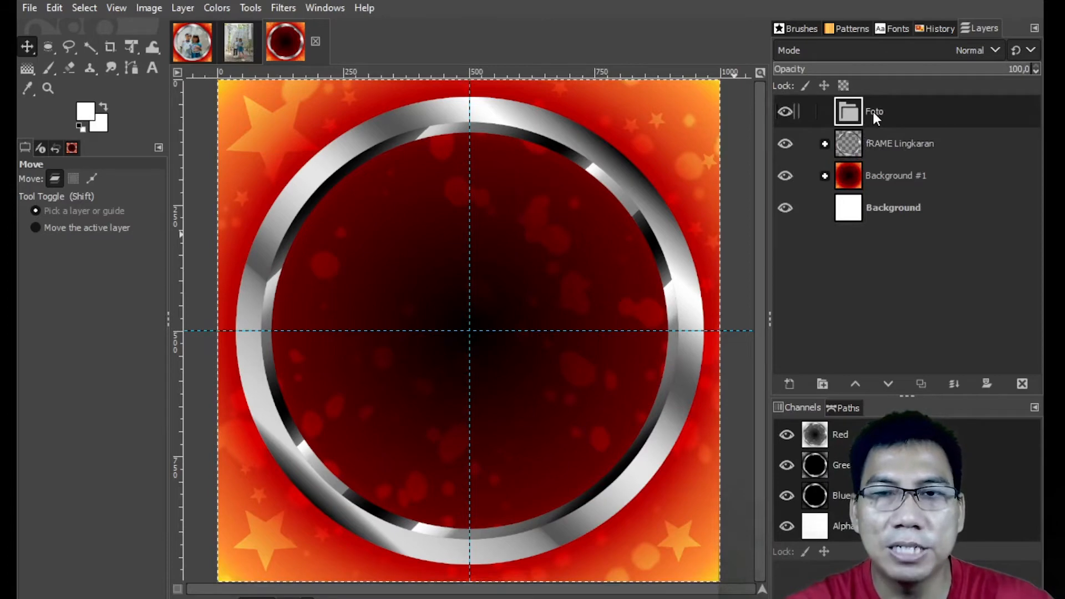
# - Scale the IMG-20211228-WA0002.jpg photo to an X and Y resolution of 72 pixels/in and recheck the resolution values
pyautogui.click(234, 41)
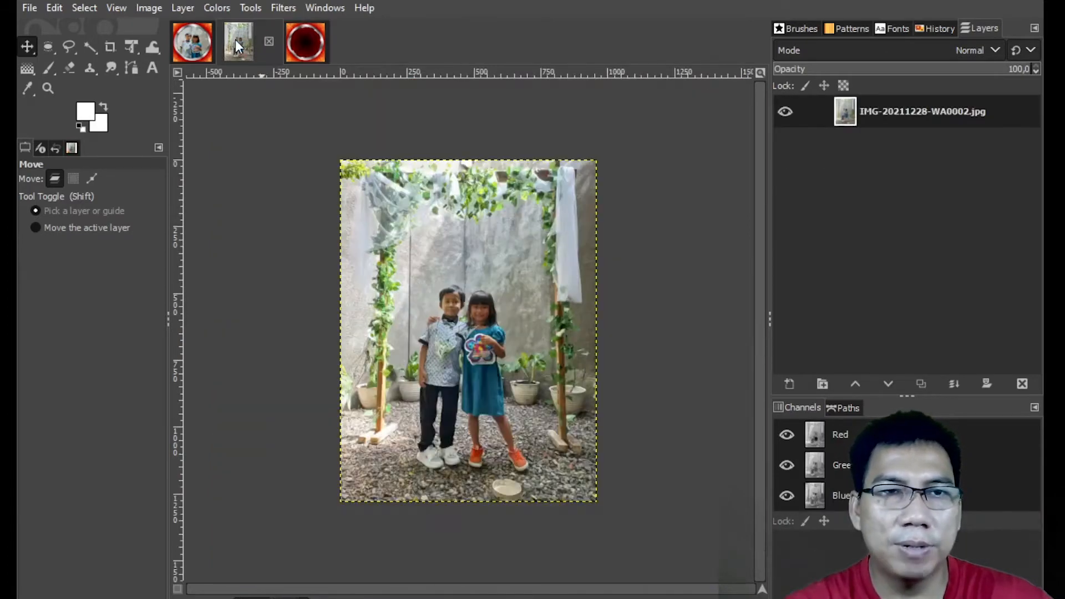
pyautogui.click(144, 7)
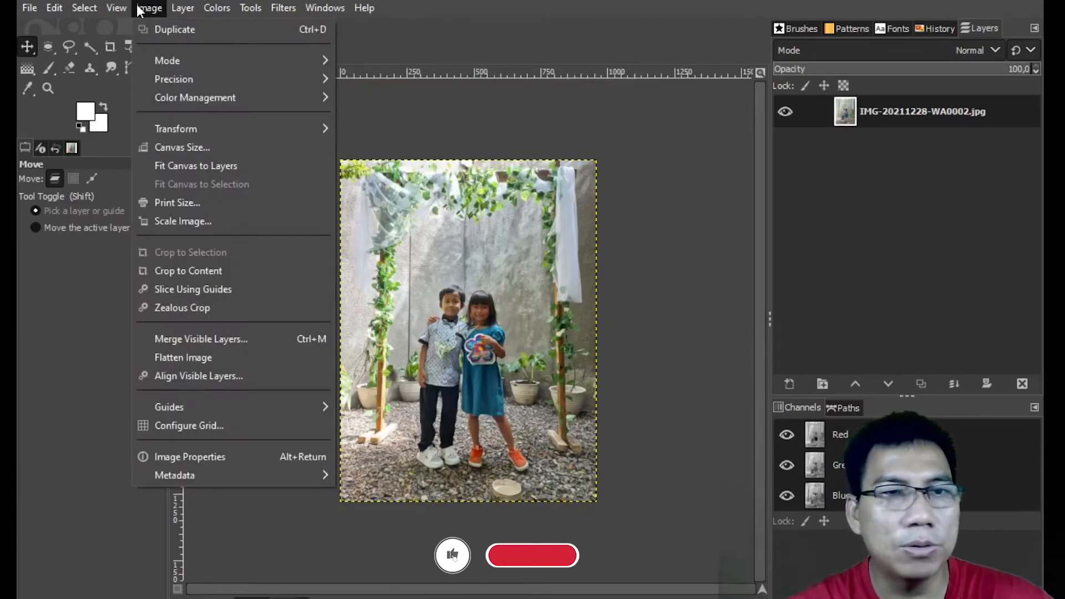
pyautogui.click(202, 221)
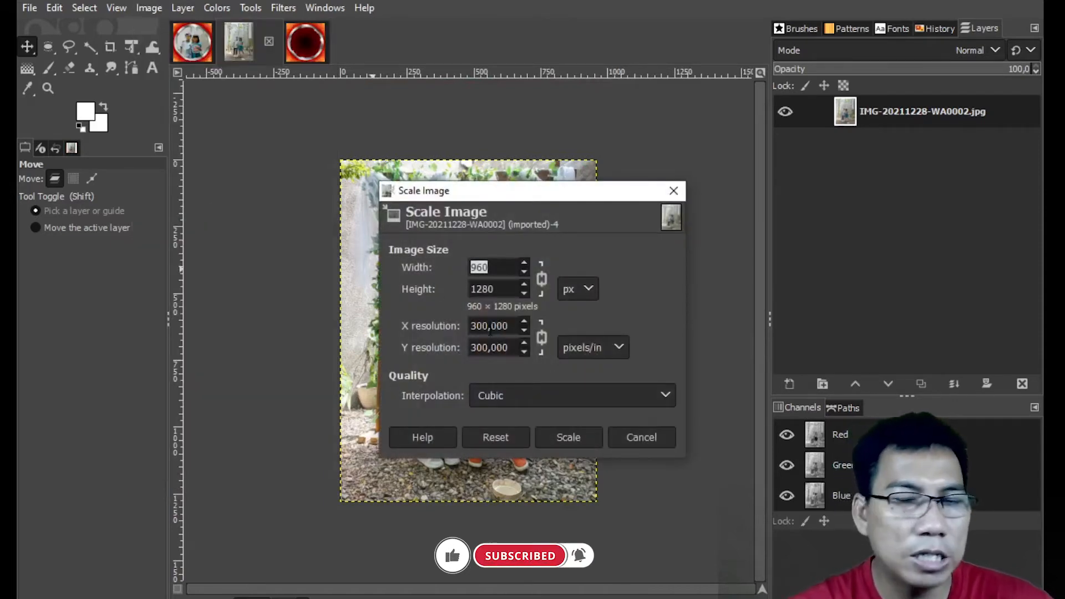
pyautogui.doubleClick(490, 326)
pyautogui.moveTo(511, 326); pyautogui.dragTo(431, 317)
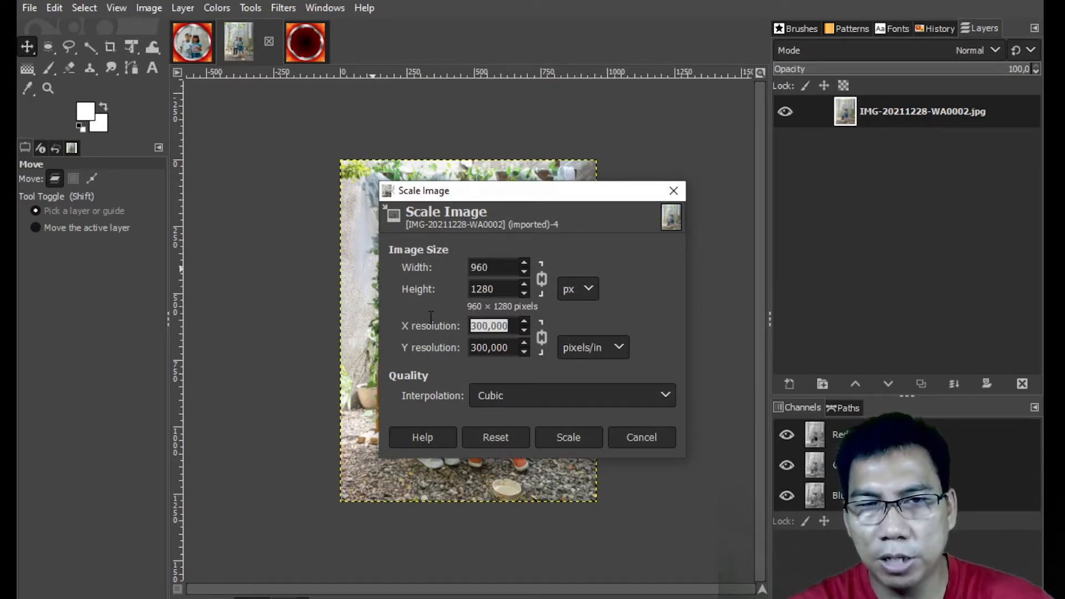
pyautogui.write('712')
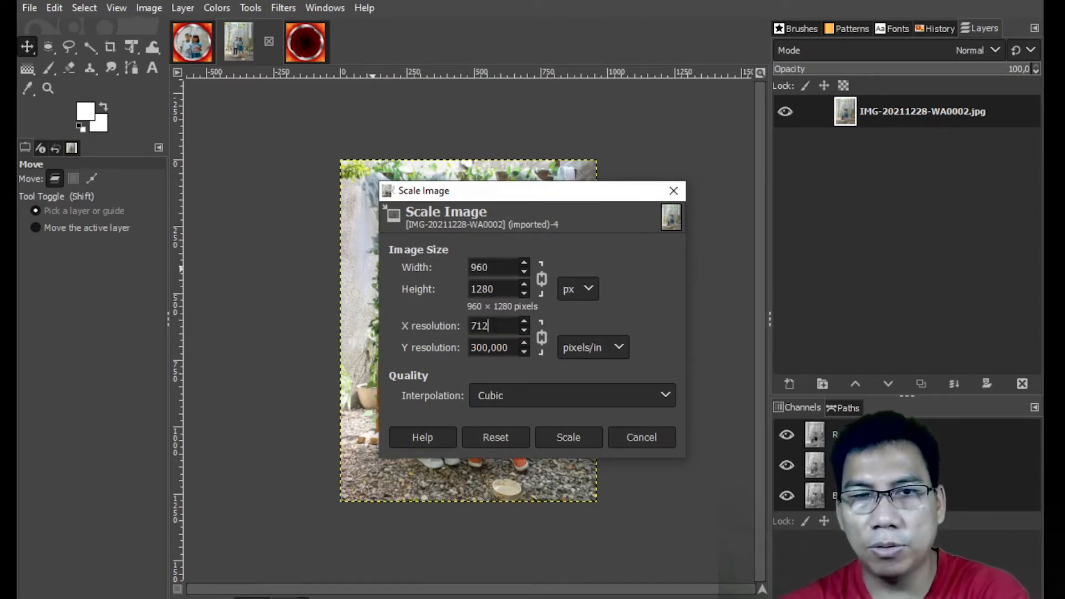
pyautogui.hotkey('ctrl', 'a')
pyautogui.write('72')
pyautogui.moveTo(509, 348); pyautogui.dragTo(429, 345)
pyautogui.write('7')
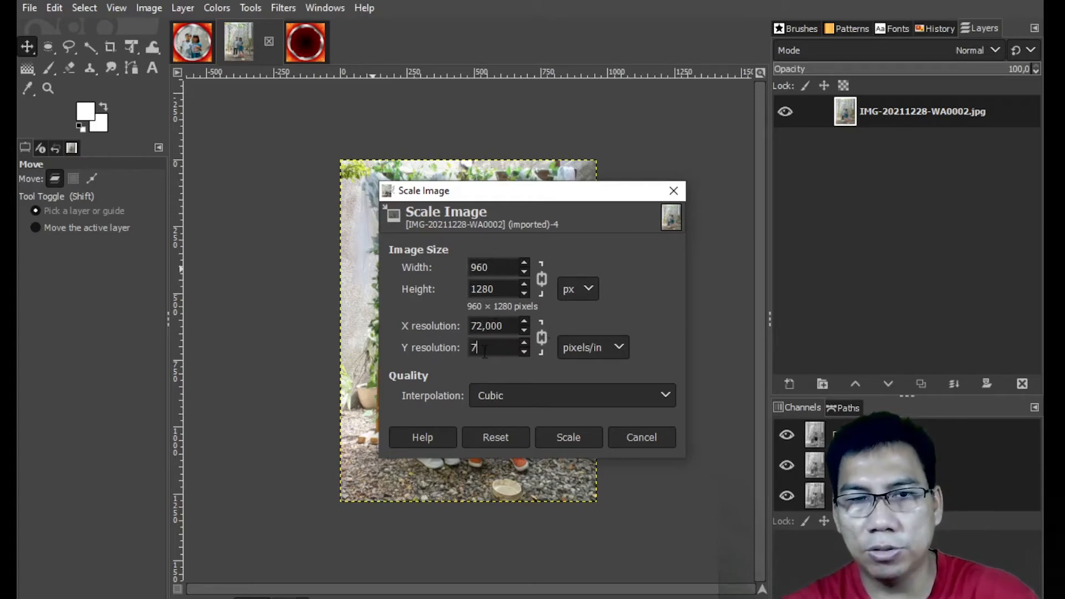
pyautogui.click(568, 438)
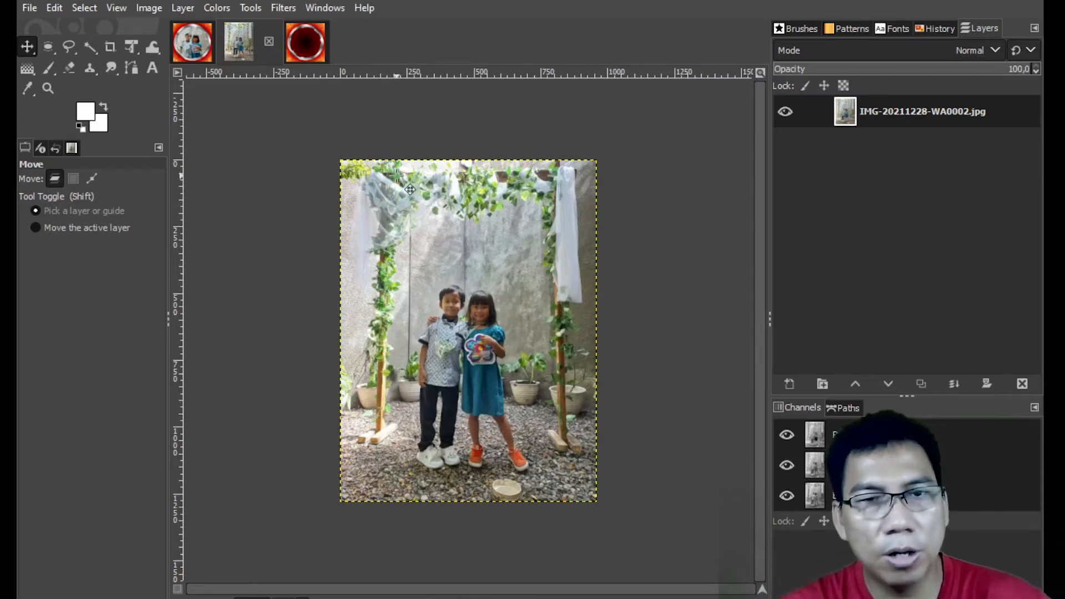
pyautogui.click(147, 8)
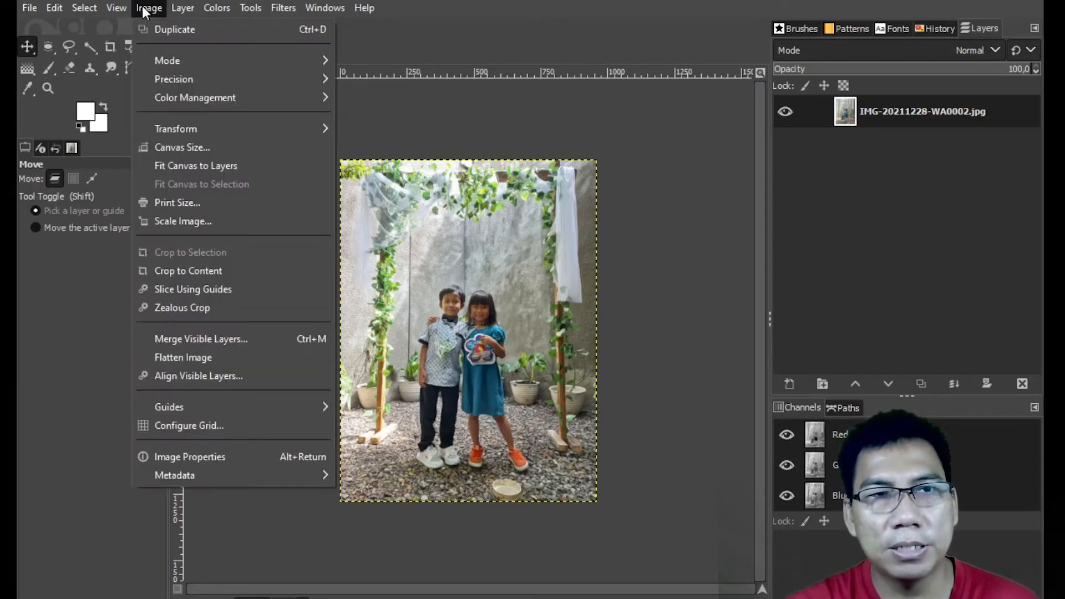
pyautogui.click(195, 219)
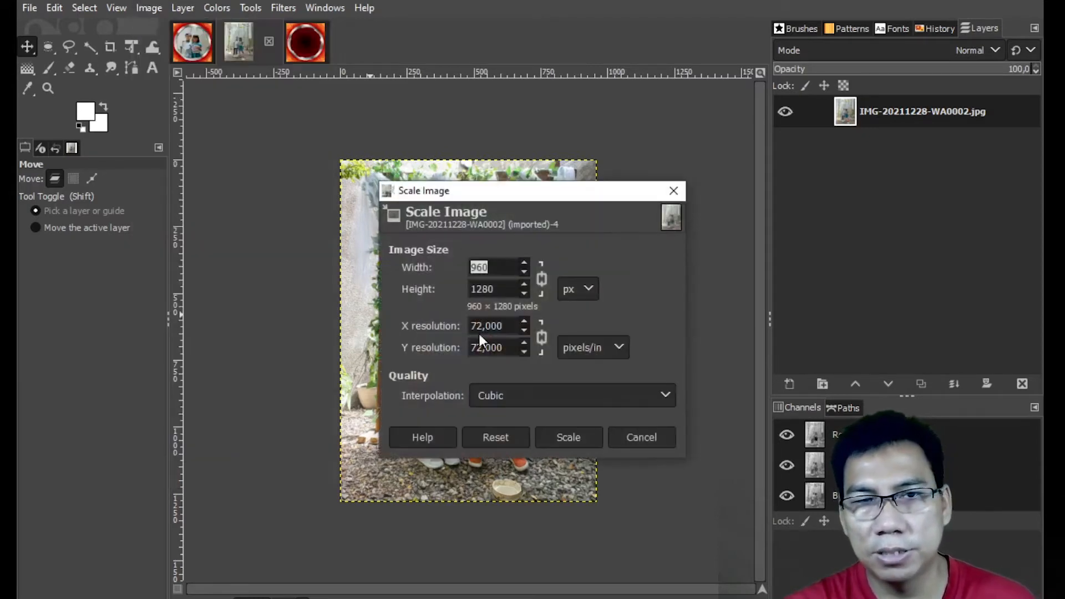
pyautogui.click(627, 437)
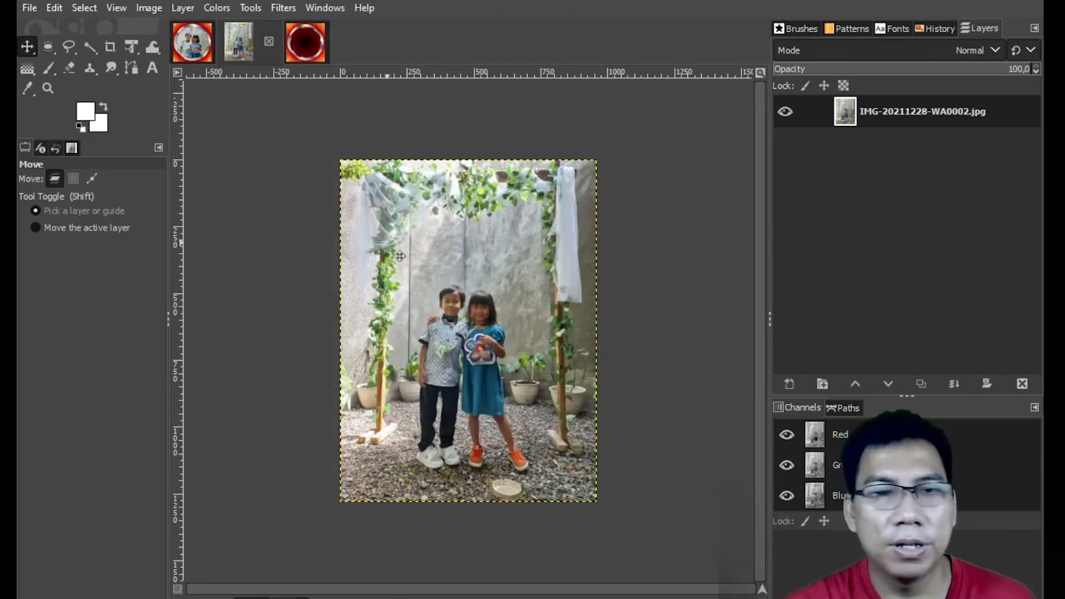
# - Copy the entire children's photo and paste it into the ring design as a layer above the Foto group
pyautogui.hotkey('ctrl', 'a')
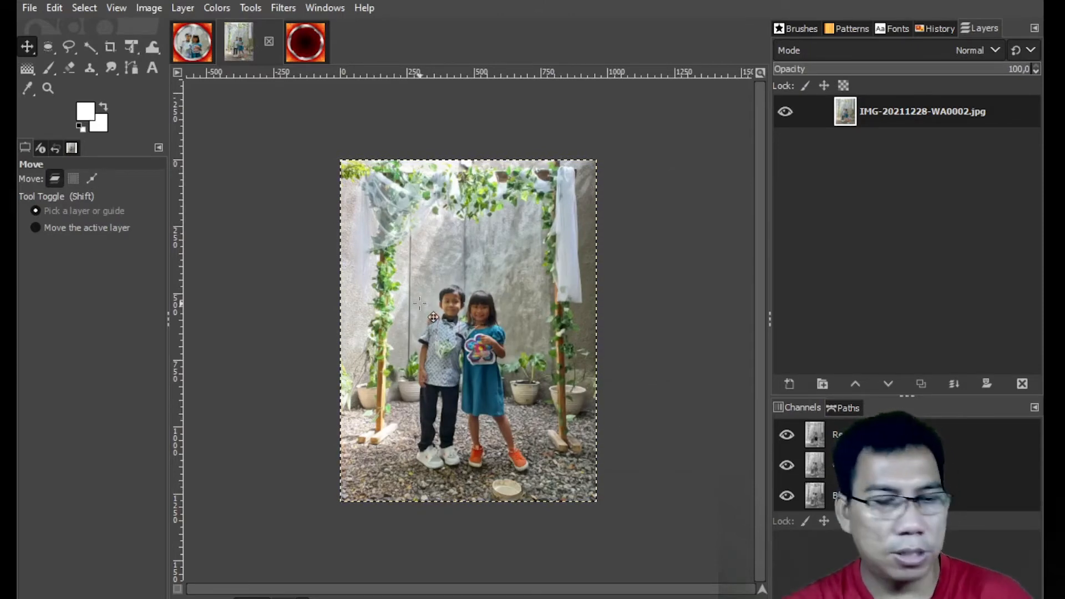
pyautogui.hotkey('ctrl', 'c')
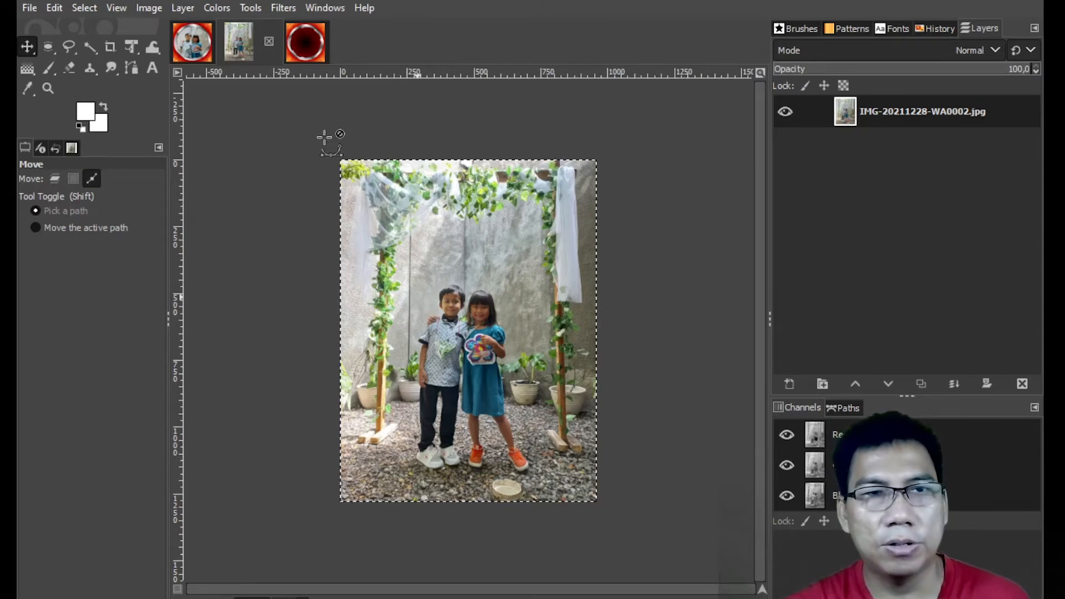
pyautogui.click(306, 42)
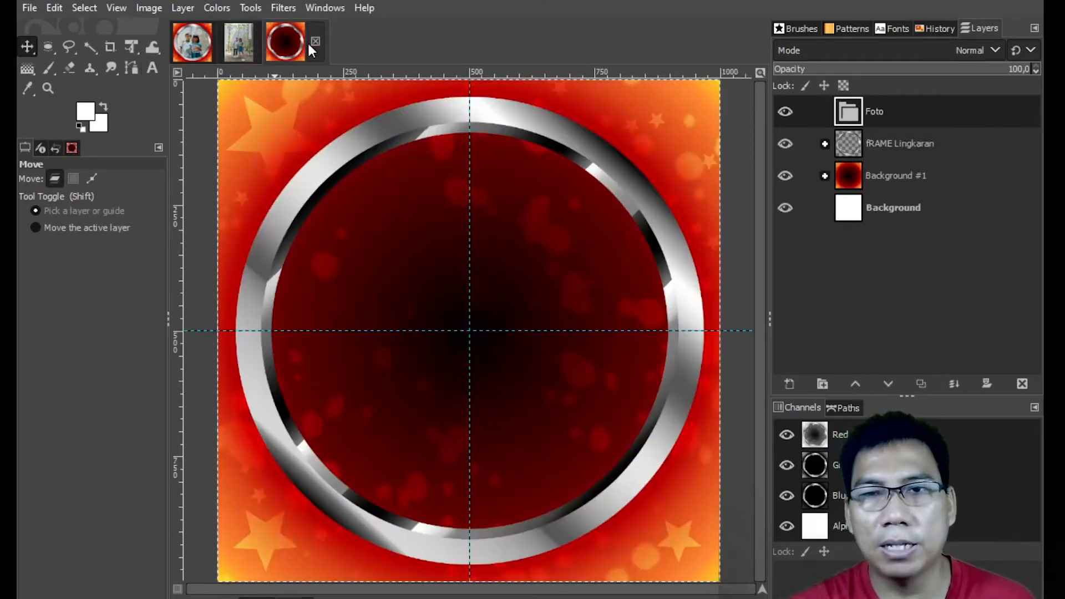
pyautogui.click(57, 8)
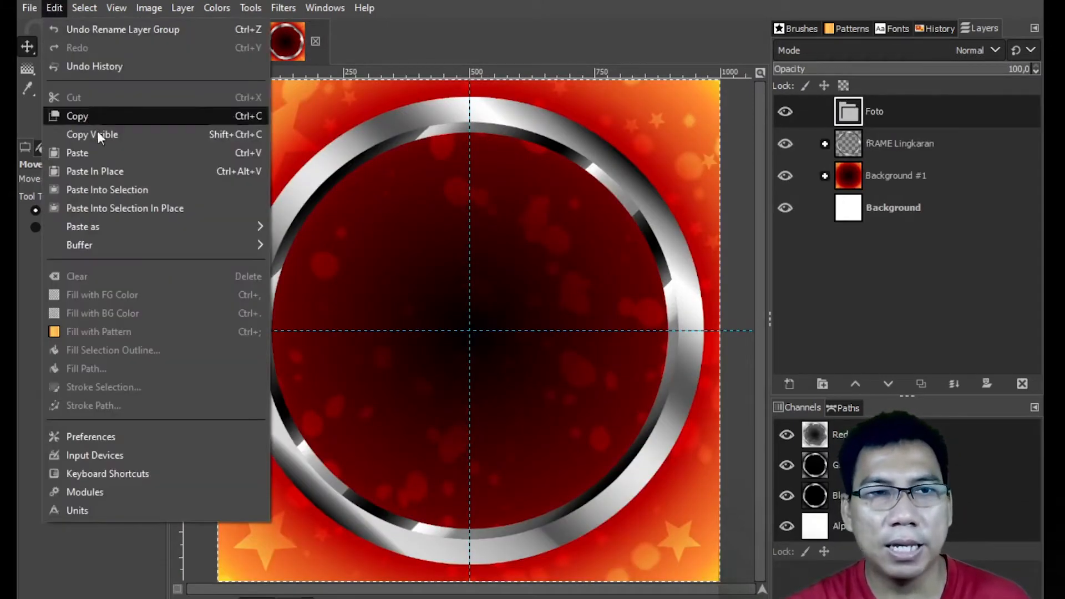
pyautogui.click(104, 155)
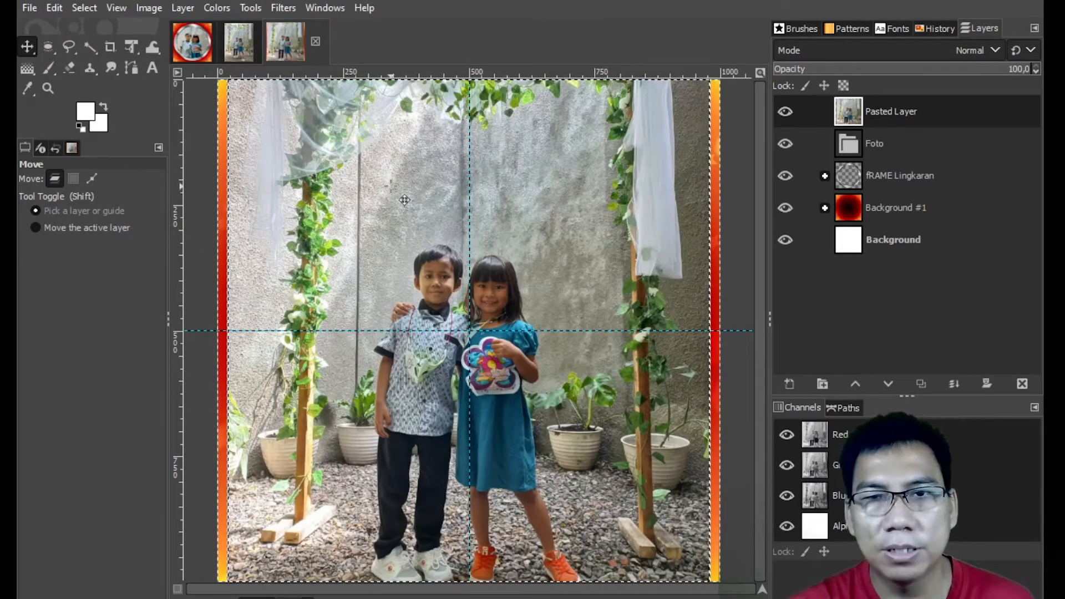
# - Move the Pasted Layer into the Foto group and place that group below fRAME Lingkaran in the layer stack
pyautogui.moveTo(875, 106); pyautogui.dragTo(868, 159)
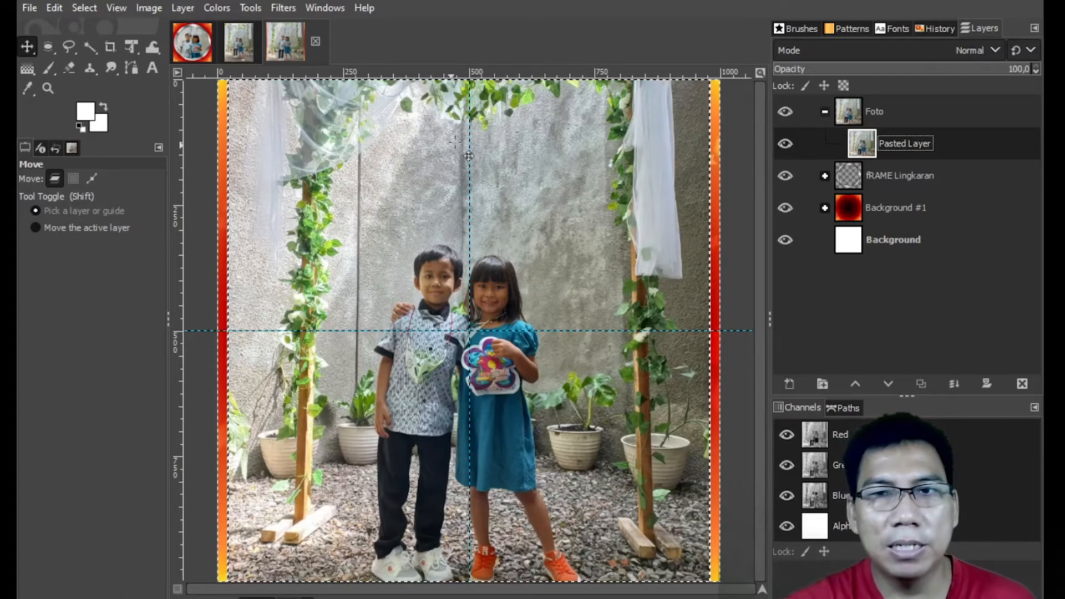
pyautogui.click(825, 111)
pyautogui.click(825, 113)
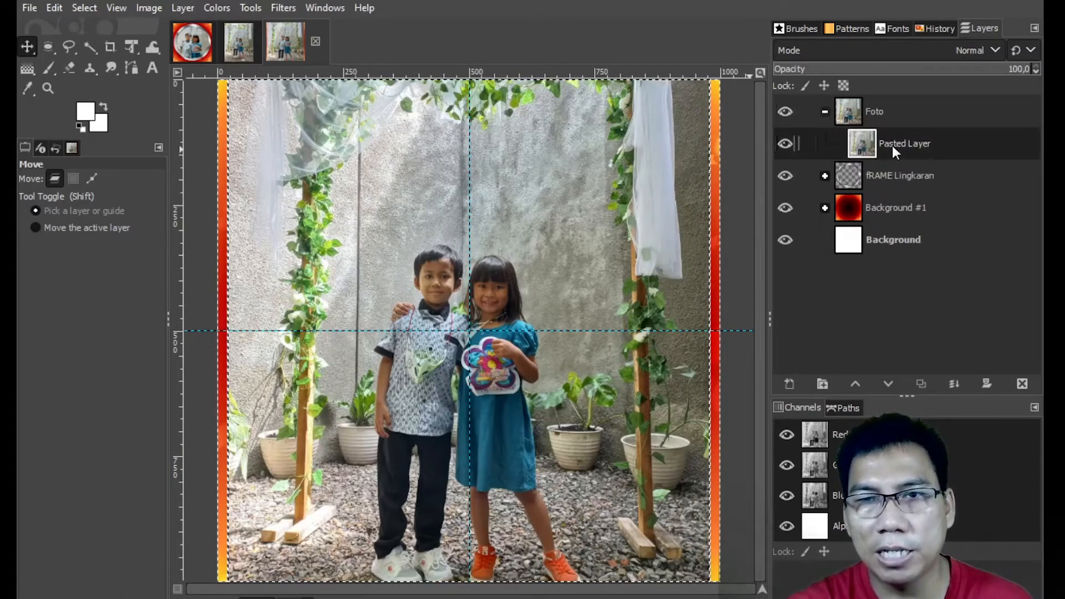
pyautogui.click(825, 111)
pyautogui.click(878, 114)
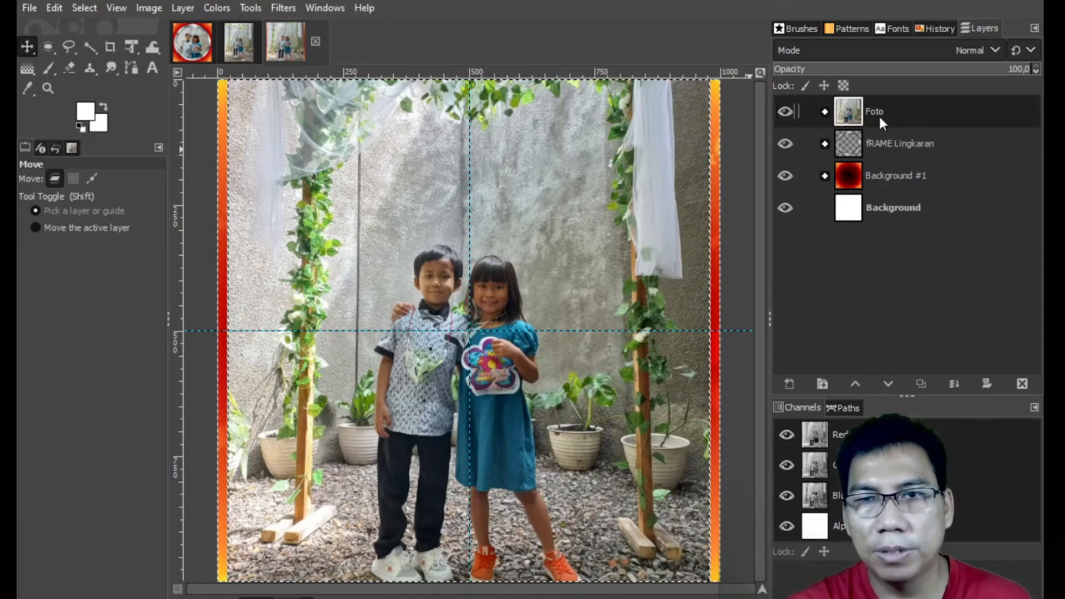
pyautogui.moveTo(874, 110); pyautogui.dragTo(880, 158)
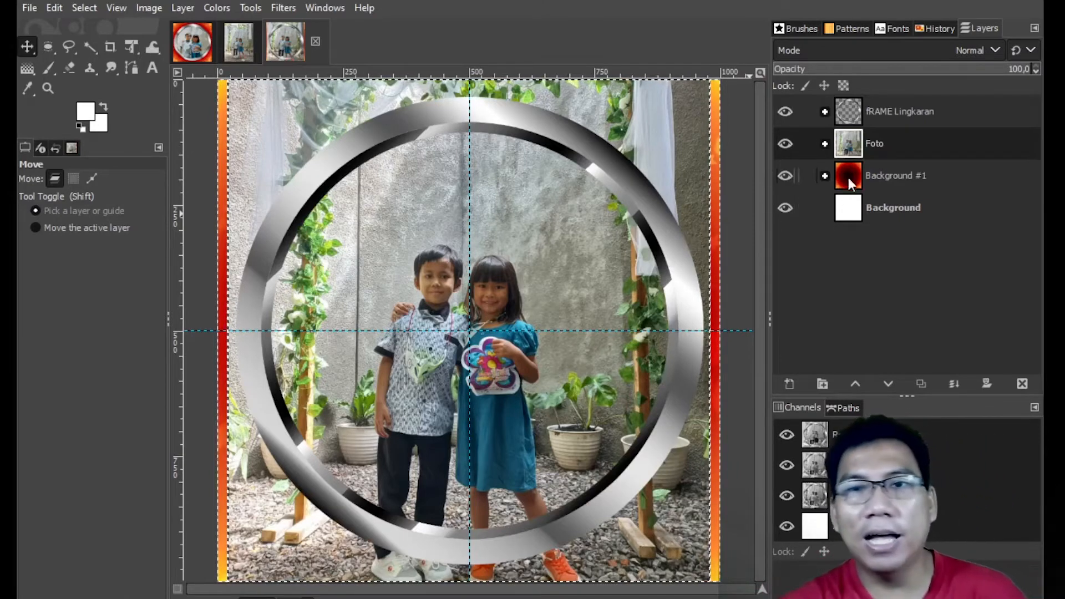
# - Select the transparent area inside the ring on the fRAME Lingkaran group with Fuzzy Select
pyautogui.click(905, 108)
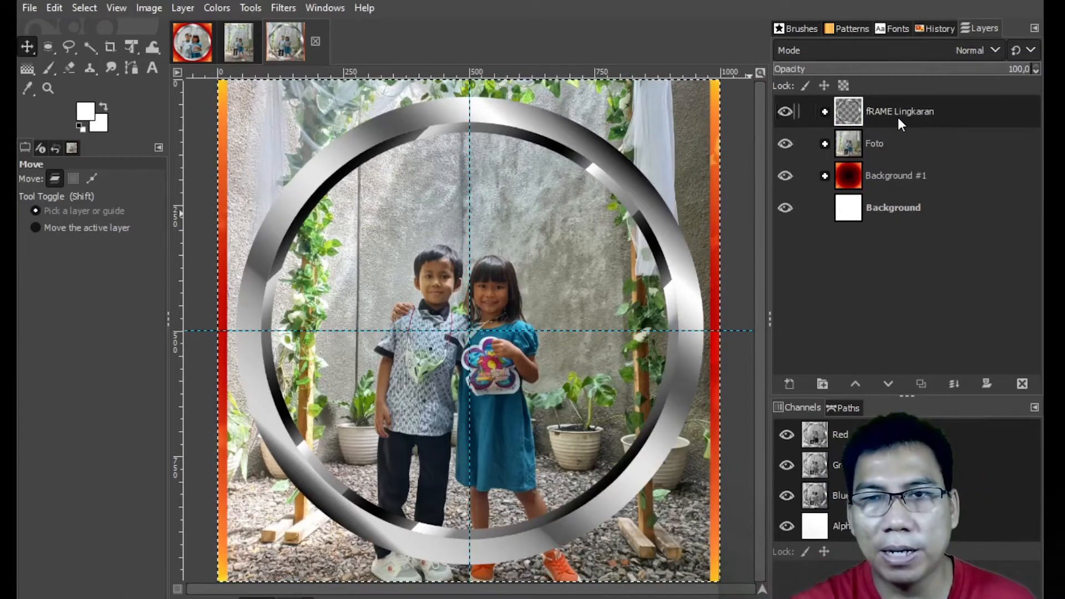
pyautogui.rightClick(89, 47)
pyautogui.click(136, 49)
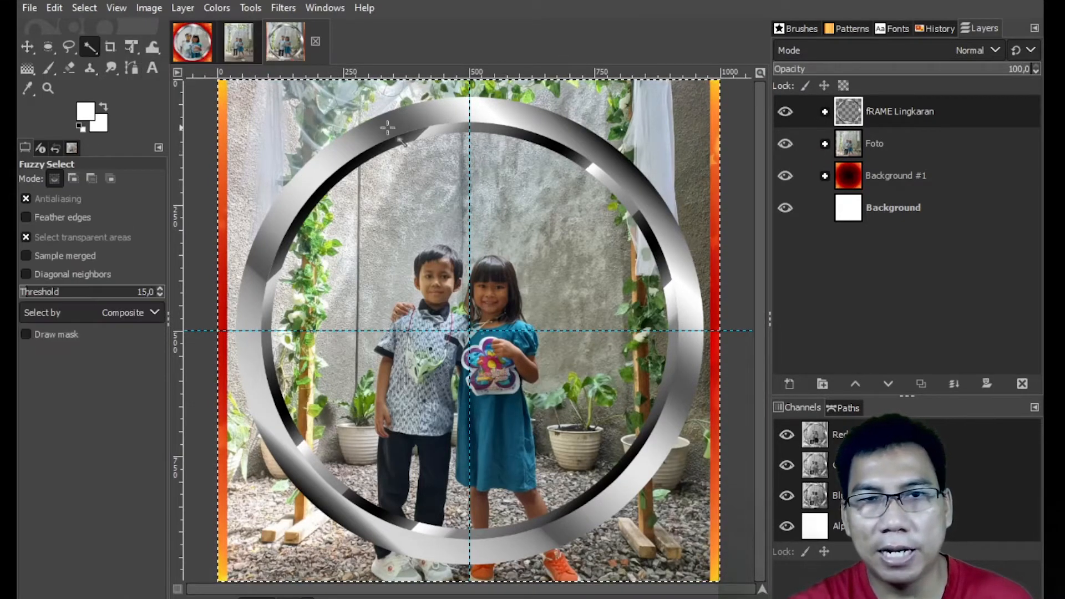
pyautogui.click(516, 185)
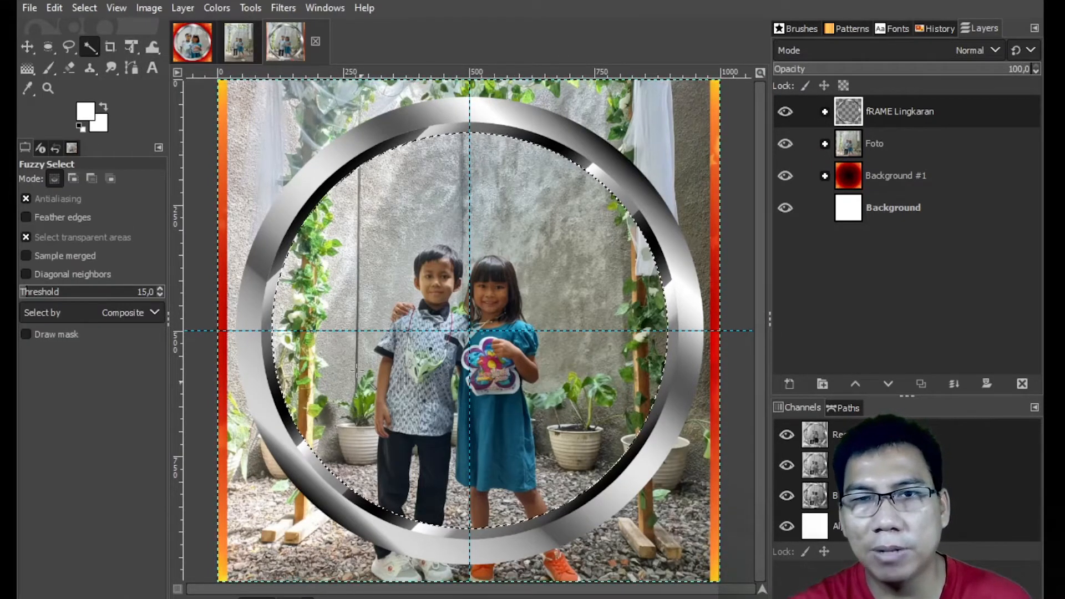
# - Add a layer mask initialized to Selection on the Foto group and make its Pasted Layer active with no selection left
pyautogui.click(885, 144)
pyautogui.click(825, 143)
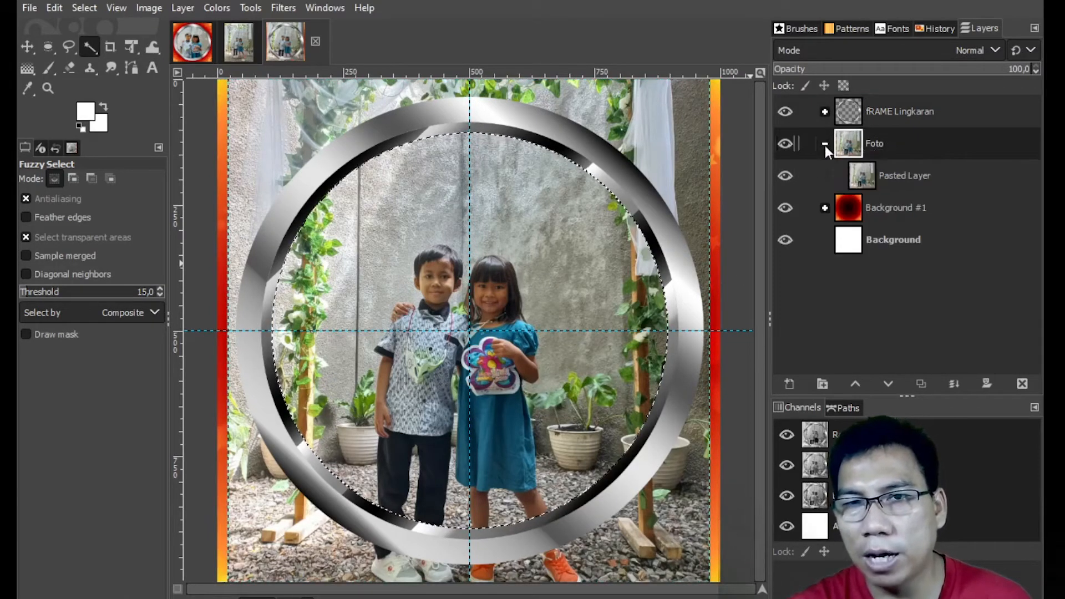
pyautogui.click(903, 176)
pyautogui.click(886, 143)
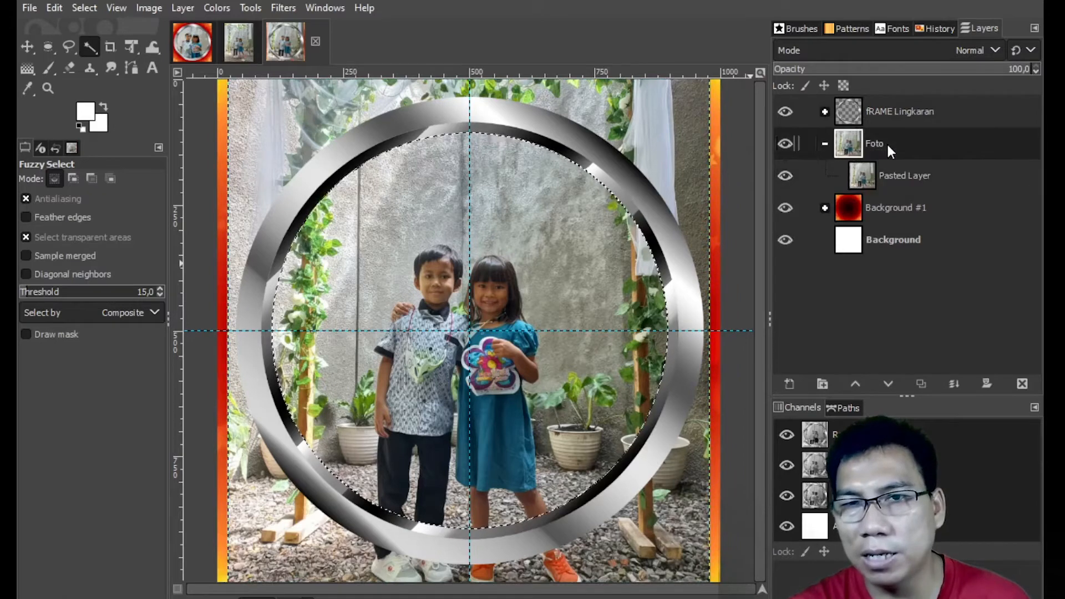
pyautogui.click(825, 144)
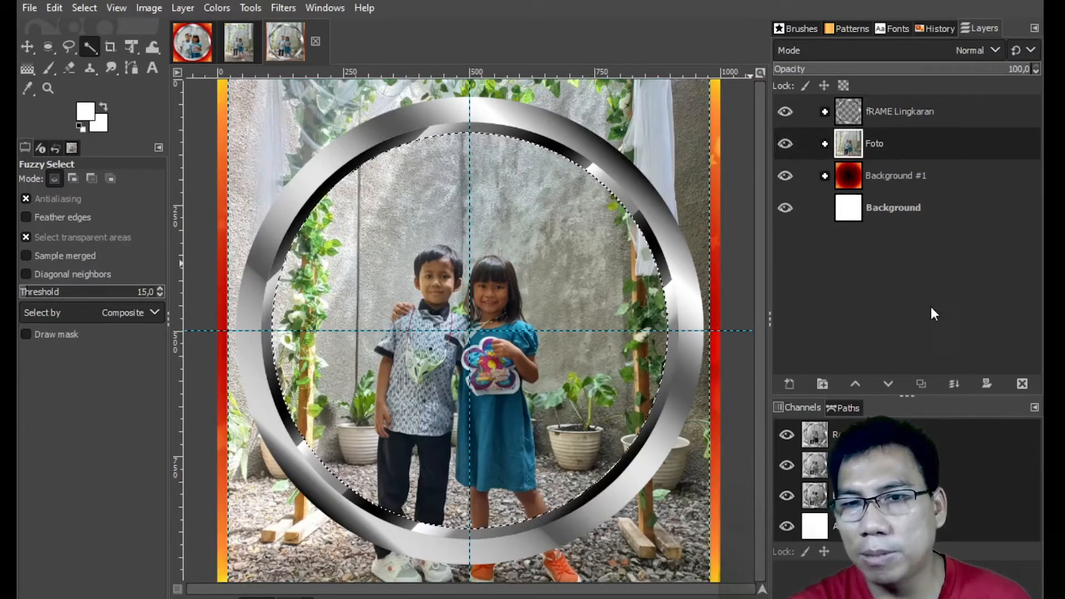
pyautogui.click(988, 384)
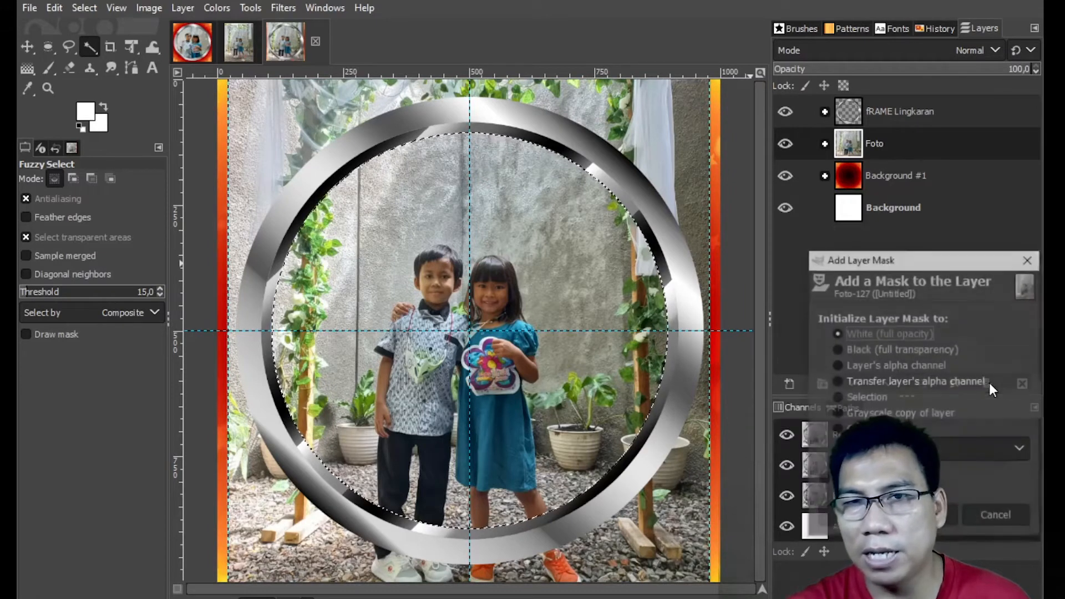
pyautogui.click(866, 396)
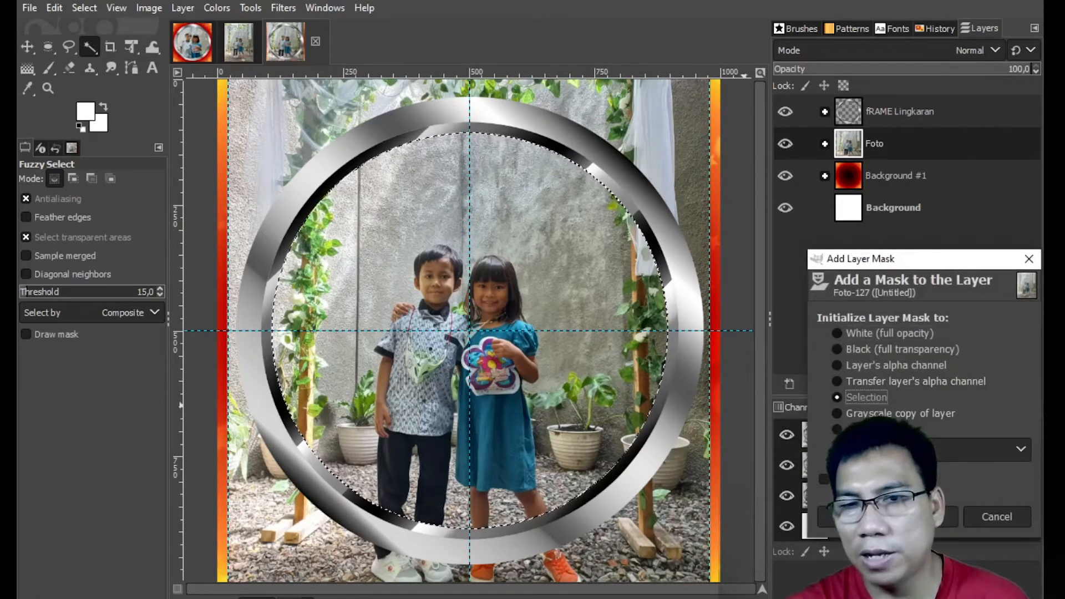
pyautogui.click(887, 516)
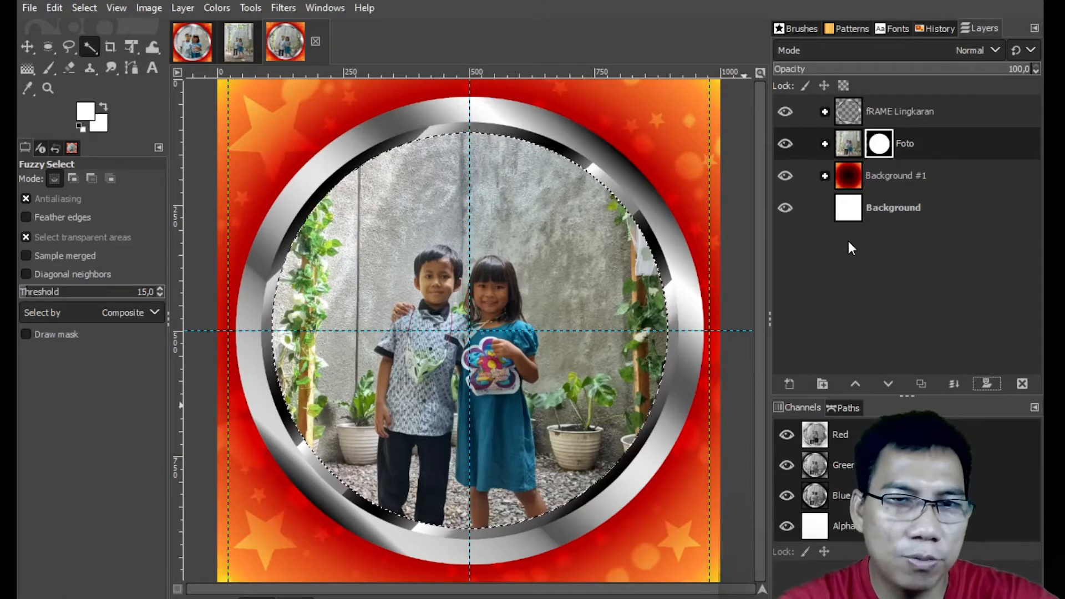
pyautogui.click(825, 143)
pyautogui.click(868, 176)
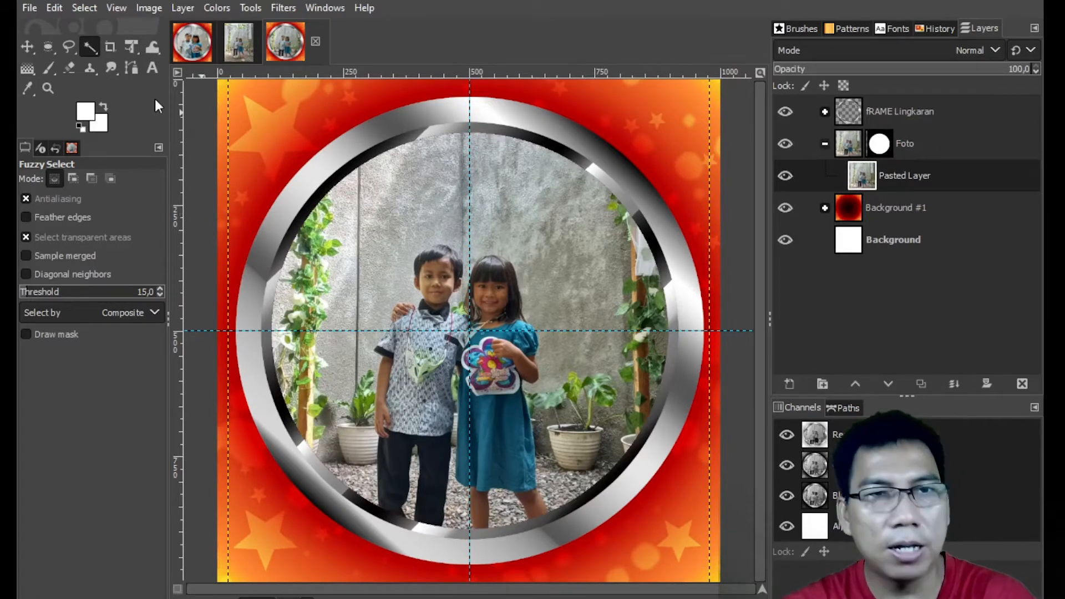
pyautogui.click(154, 46)
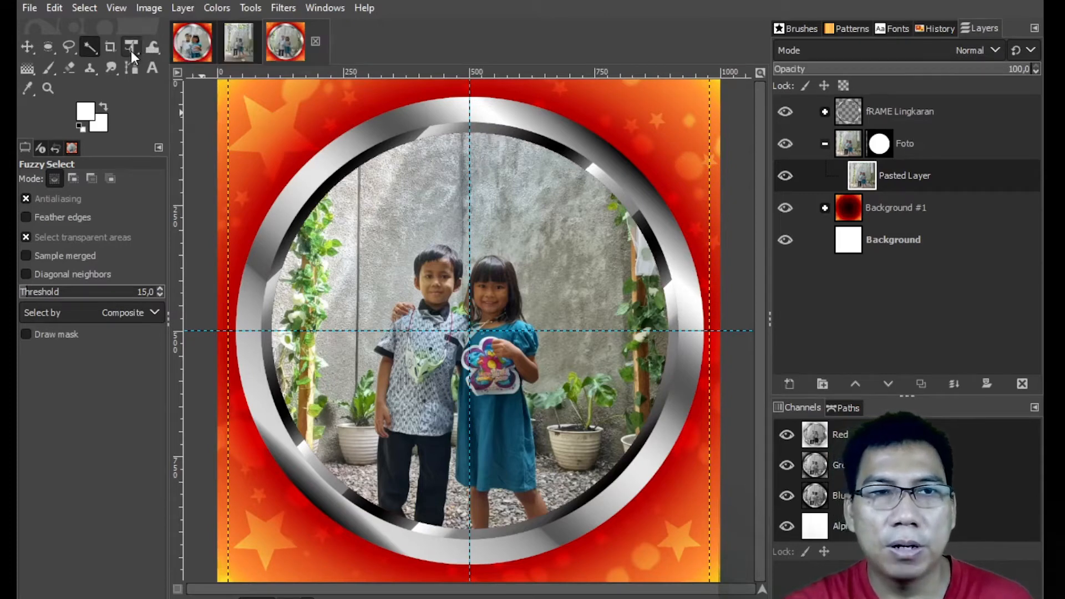
pyautogui.click(129, 48)
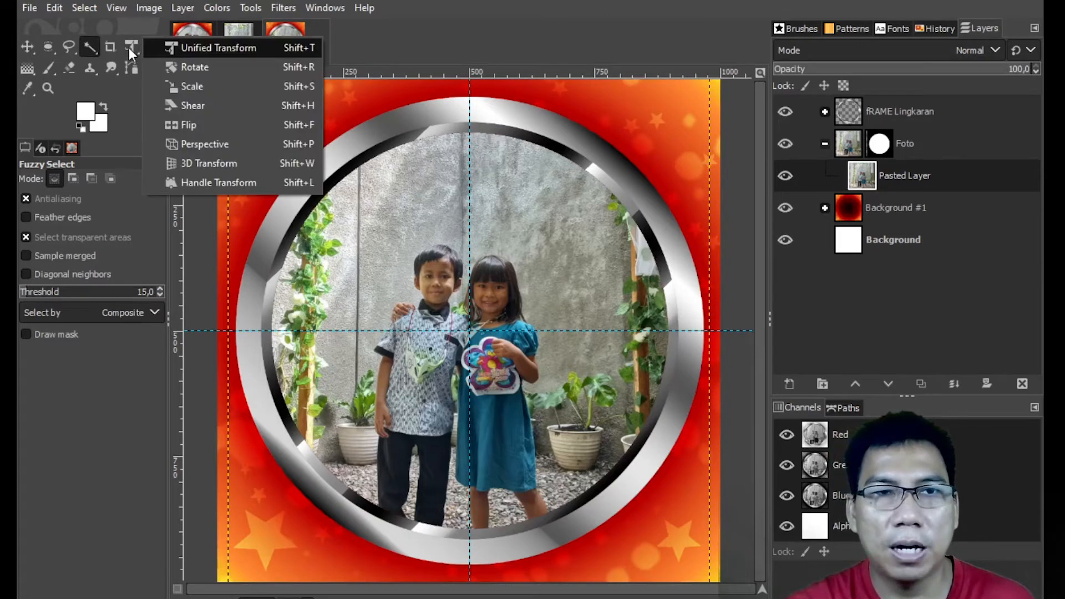
pyautogui.click(188, 85)
pyautogui.click(412, 280)
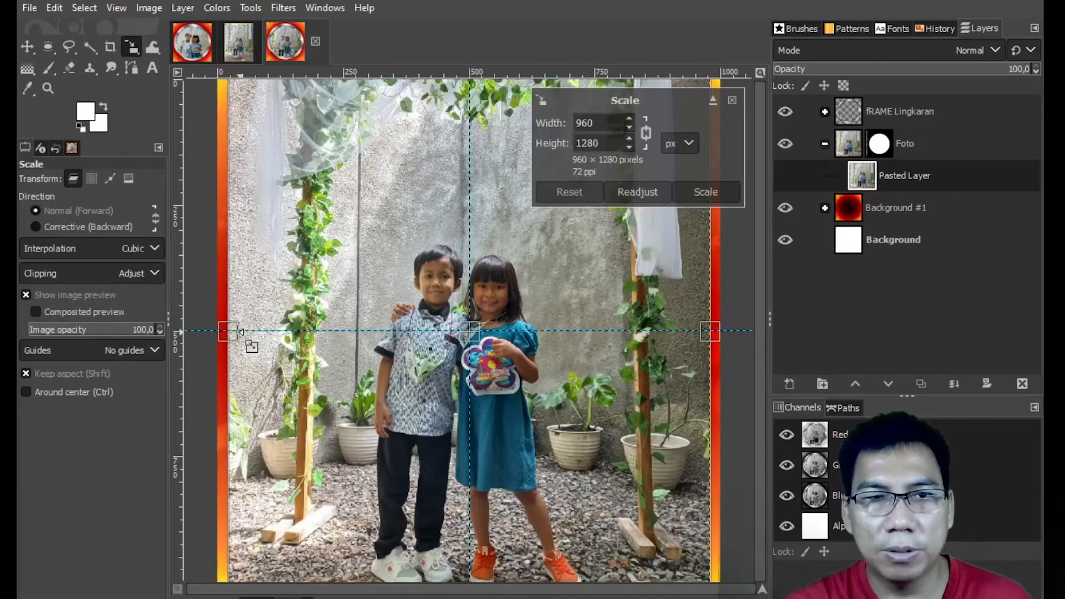
pyautogui.moveTo(230, 332); pyautogui.dragTo(225, 255)
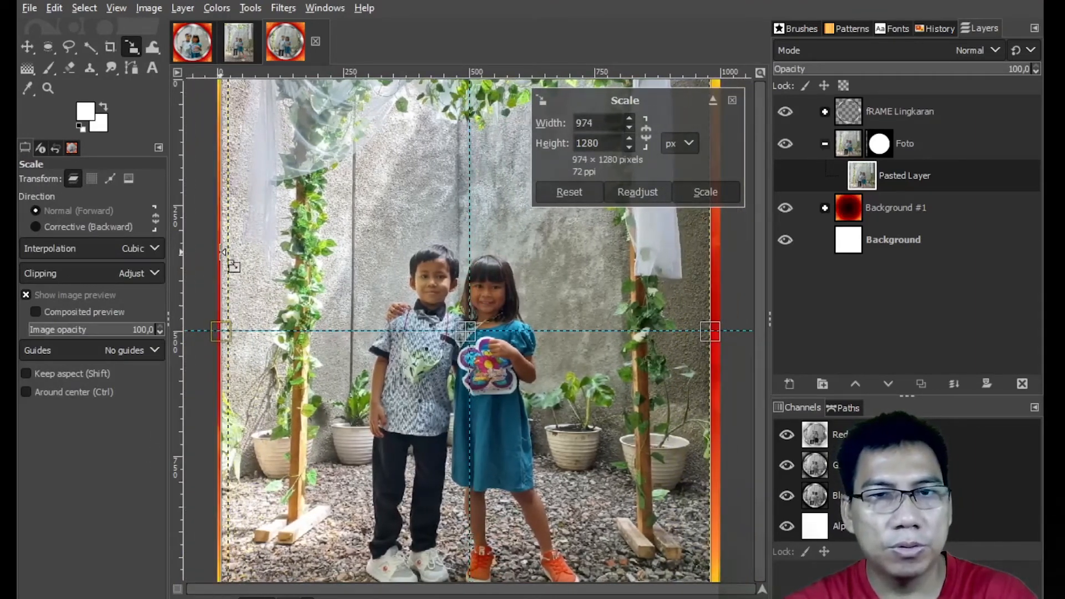
pyautogui.press('Return')
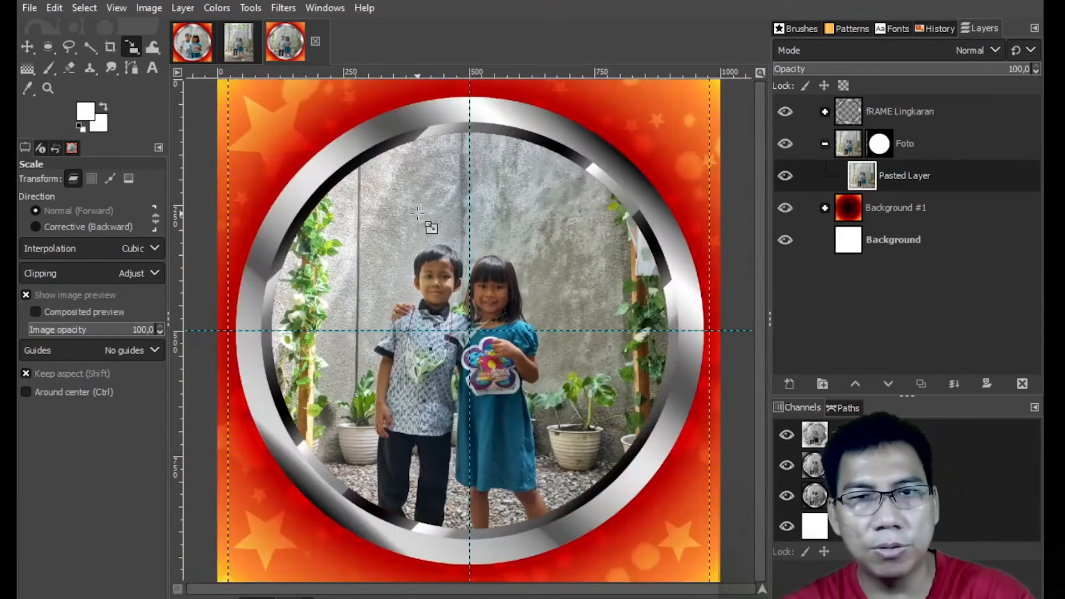
# - Scale the Pasted Layer around its center to about 1336 × 1832 px and leave the fRAME Lingkaran group active
pyautogui.scroll(-3, 499, 220)
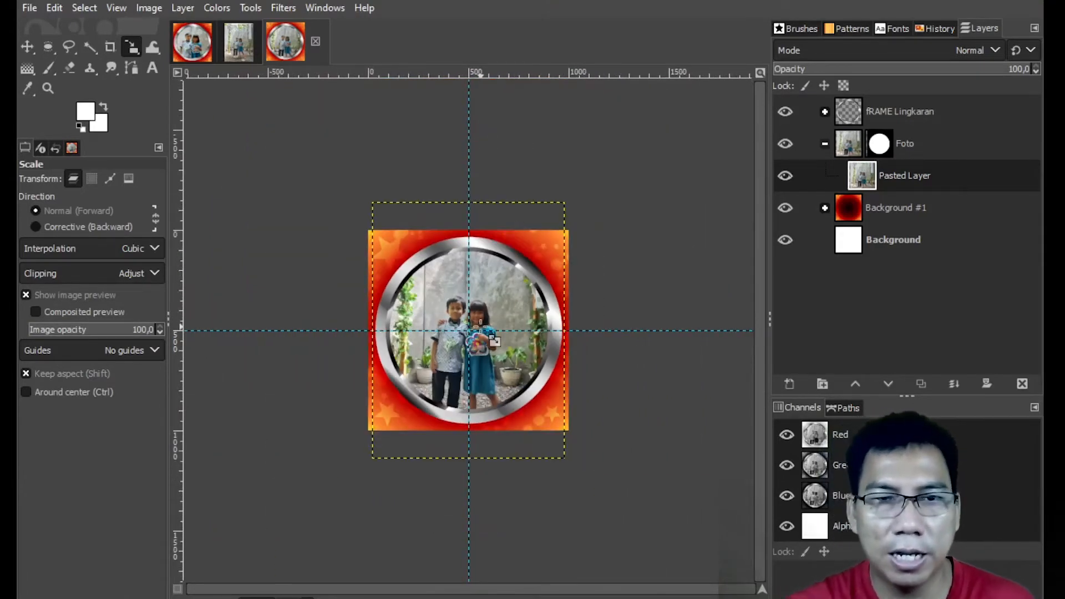
pyautogui.click(422, 304)
pyautogui.moveTo(560, 458); pyautogui.dragTo(637, 573)
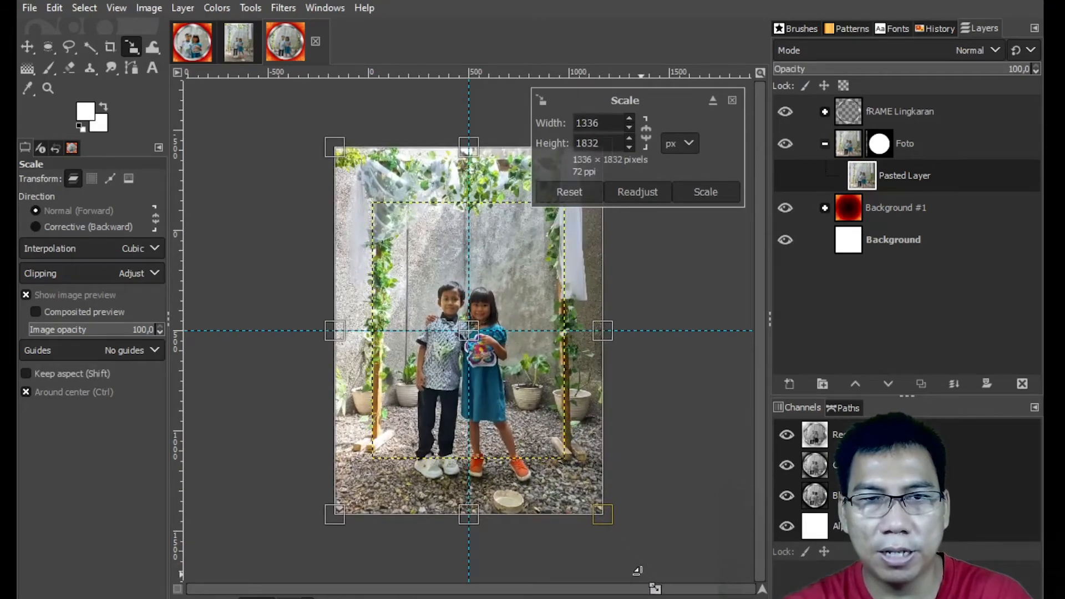
pyautogui.click(25, 48)
pyautogui.click(27, 46)
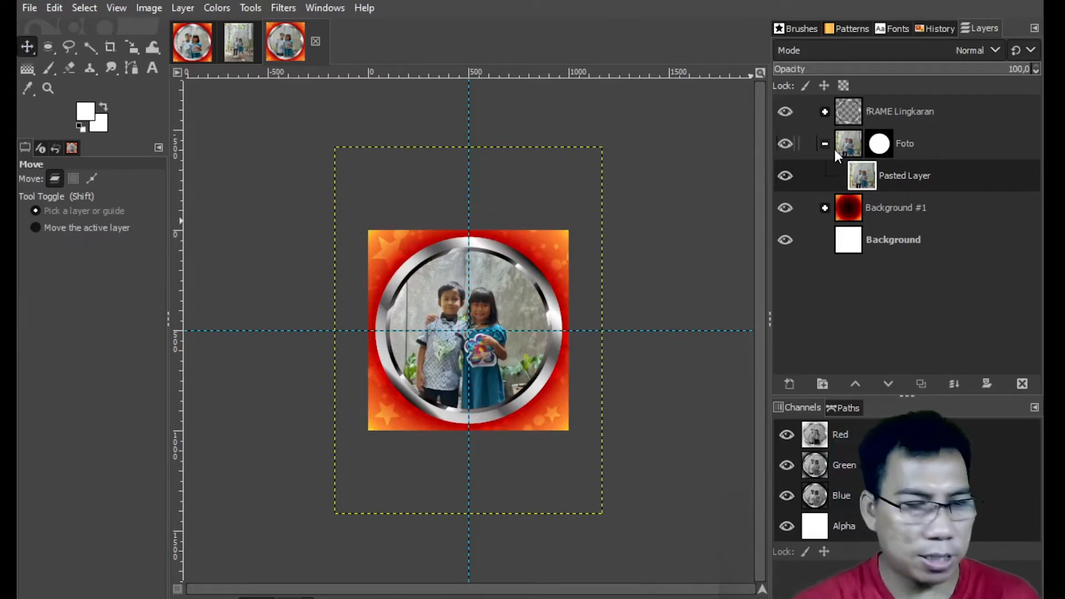
pyautogui.hotkey('shift', 'ctrl', 'j')
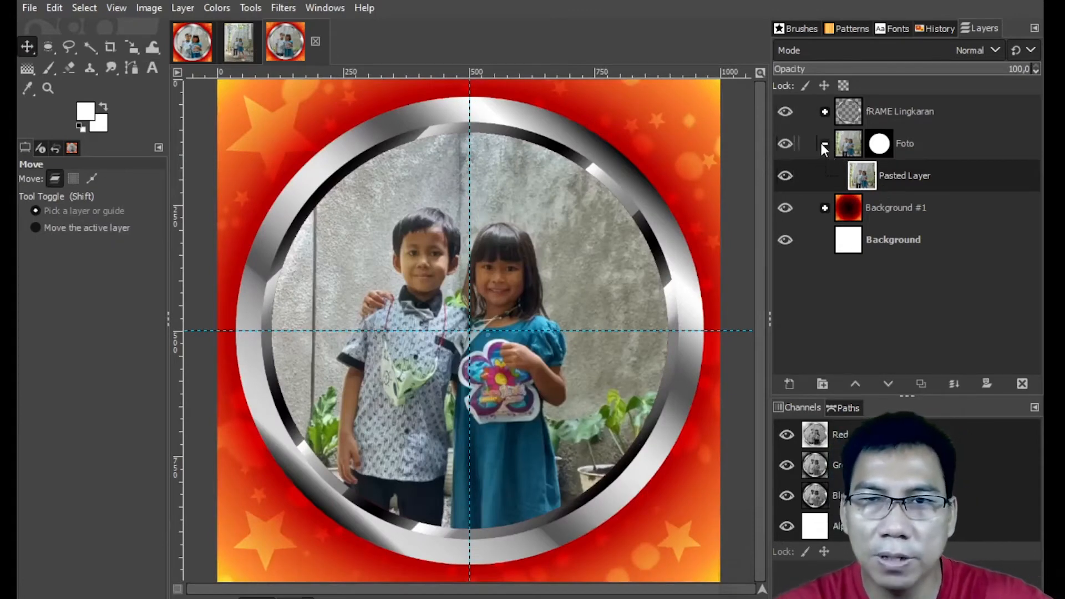
pyautogui.click(824, 145)
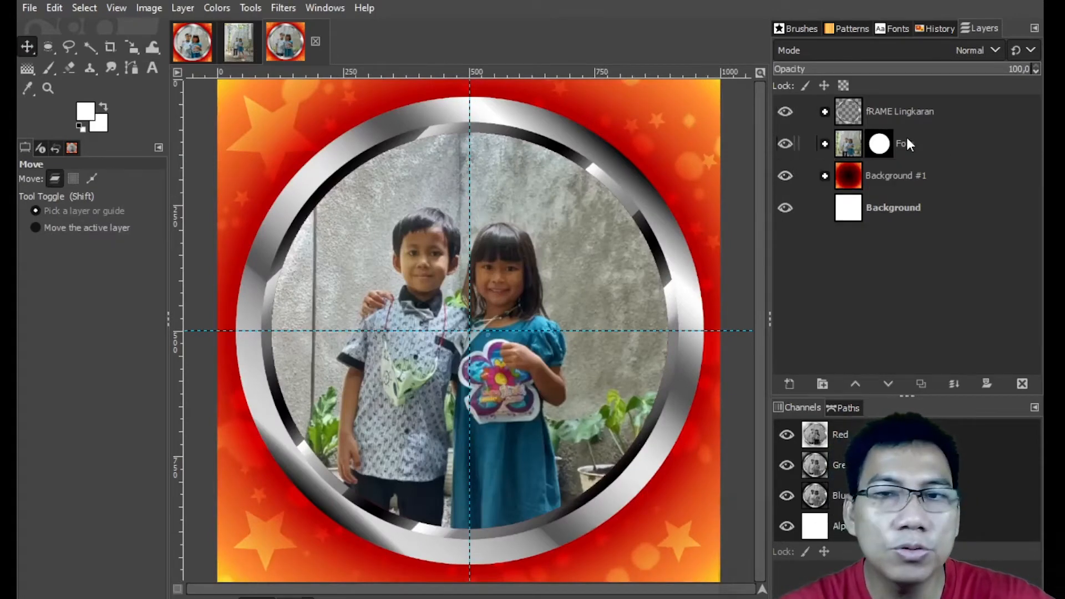
pyautogui.click(899, 108)
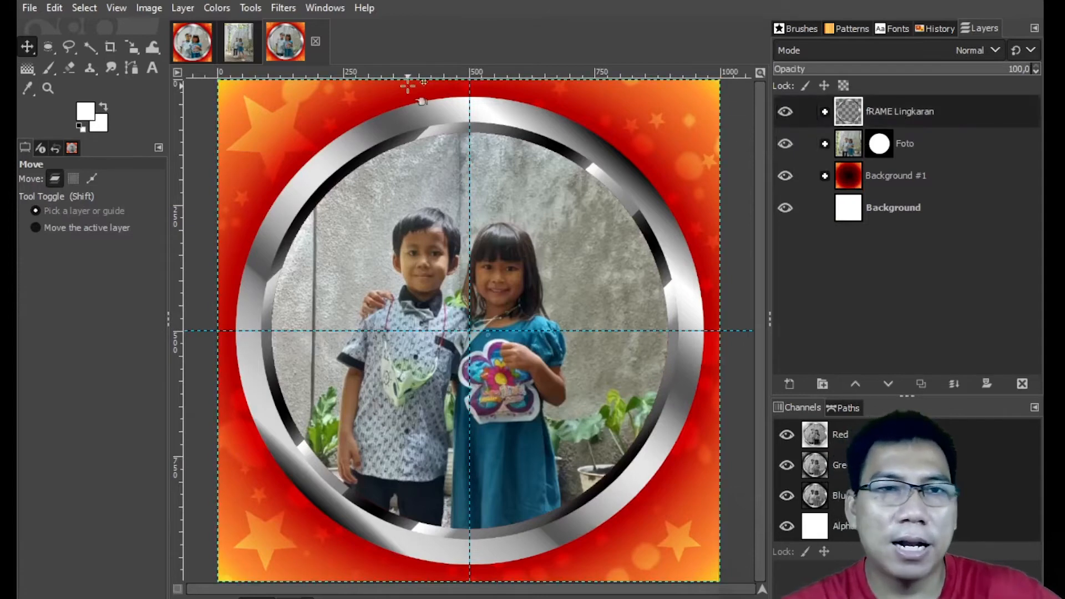
# - Show Layer Group and the Tuliasn group in the finished design to examine its year and greeting text
pyautogui.click(213, 51)
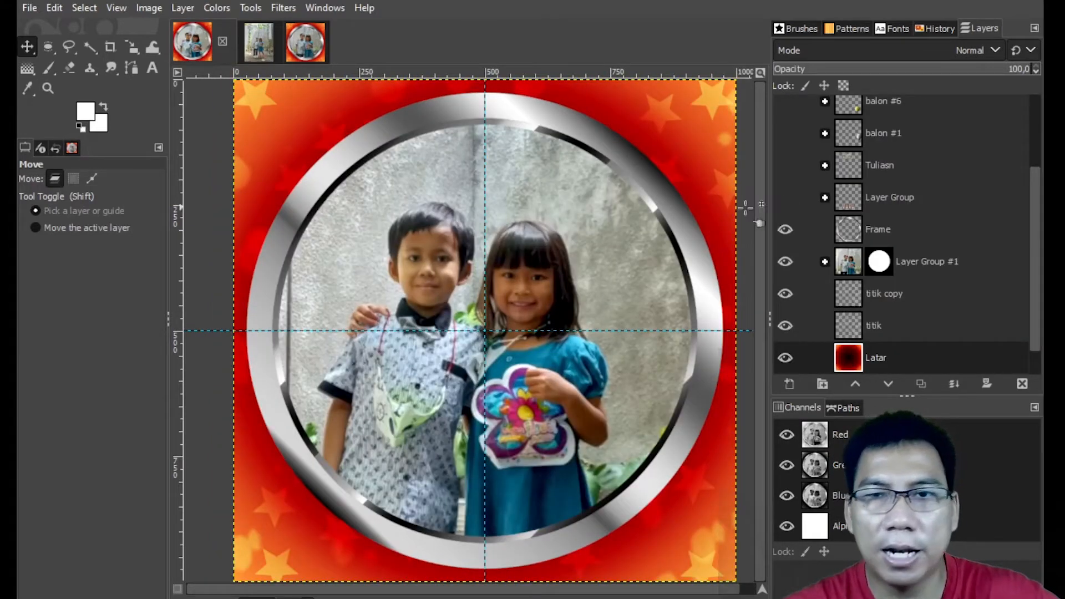
pyautogui.click(785, 197)
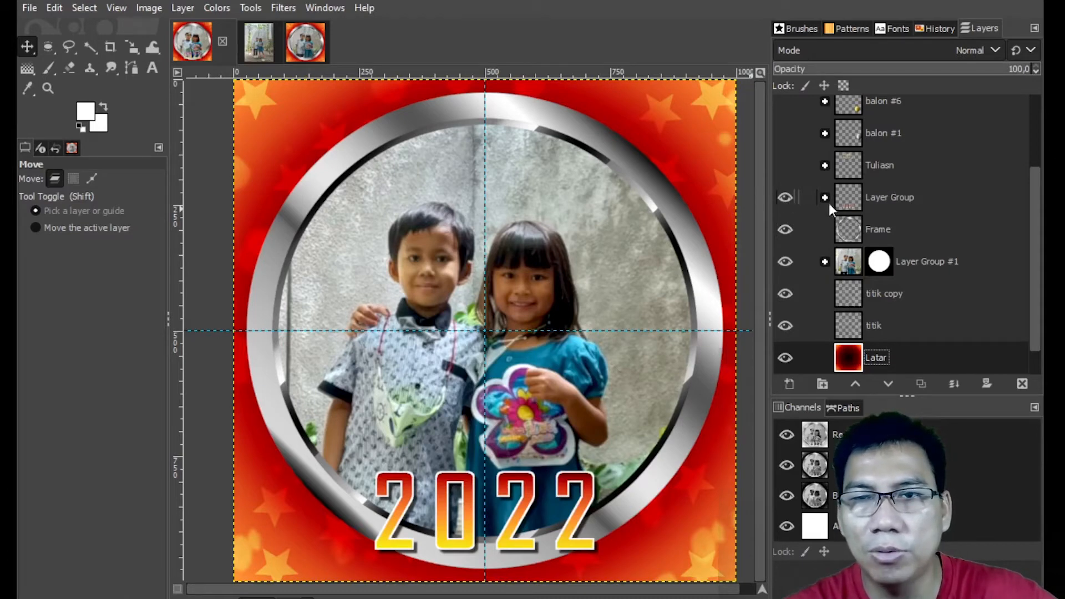
pyautogui.moveTo(1033, 195); pyautogui.dragTo(1028, 153)
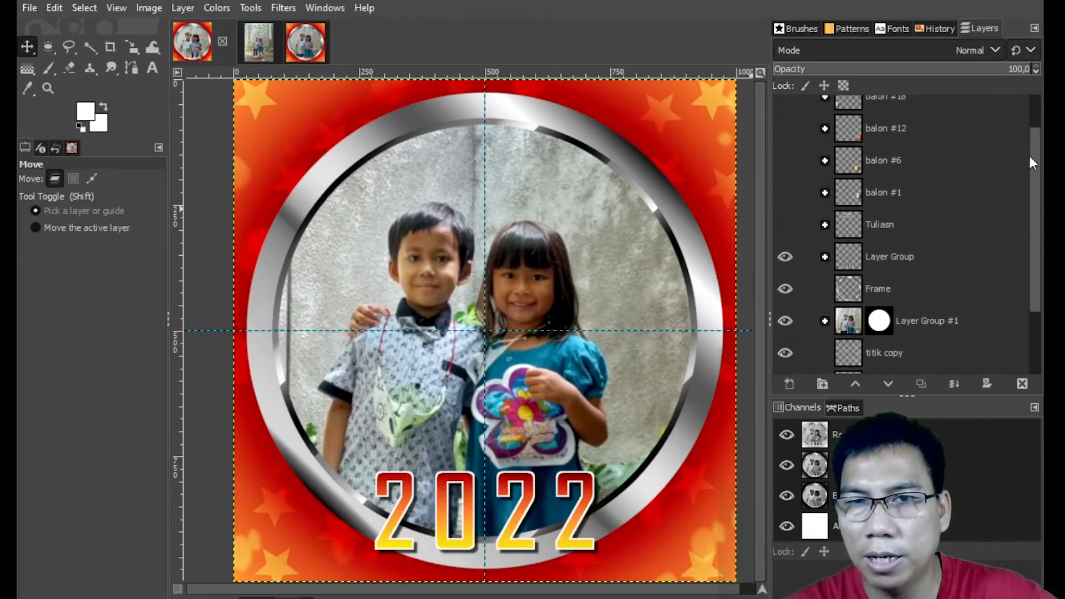
pyautogui.click(786, 224)
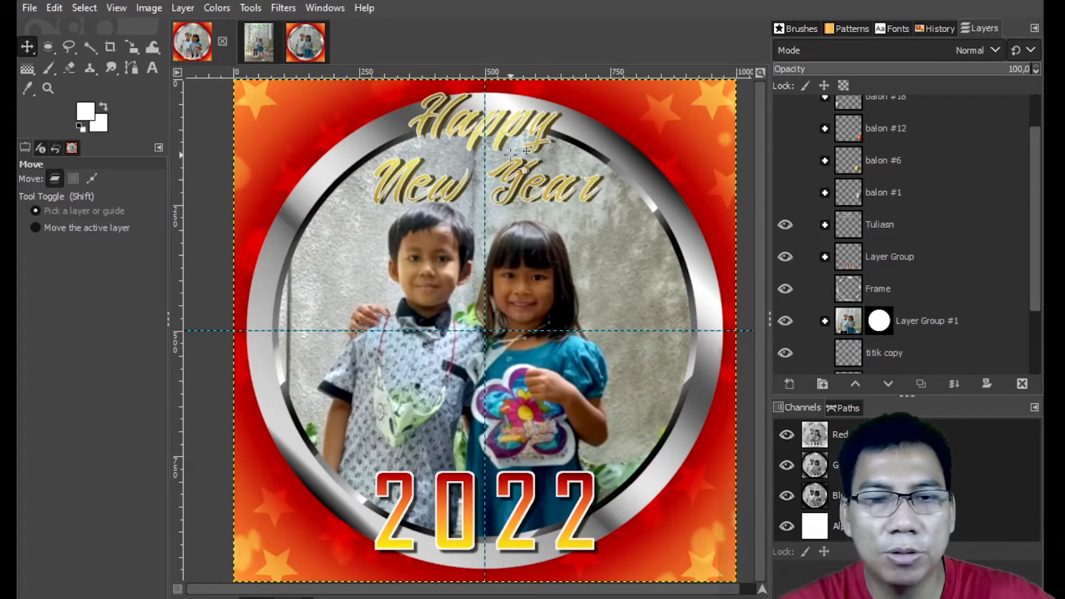
pyautogui.click(313, 45)
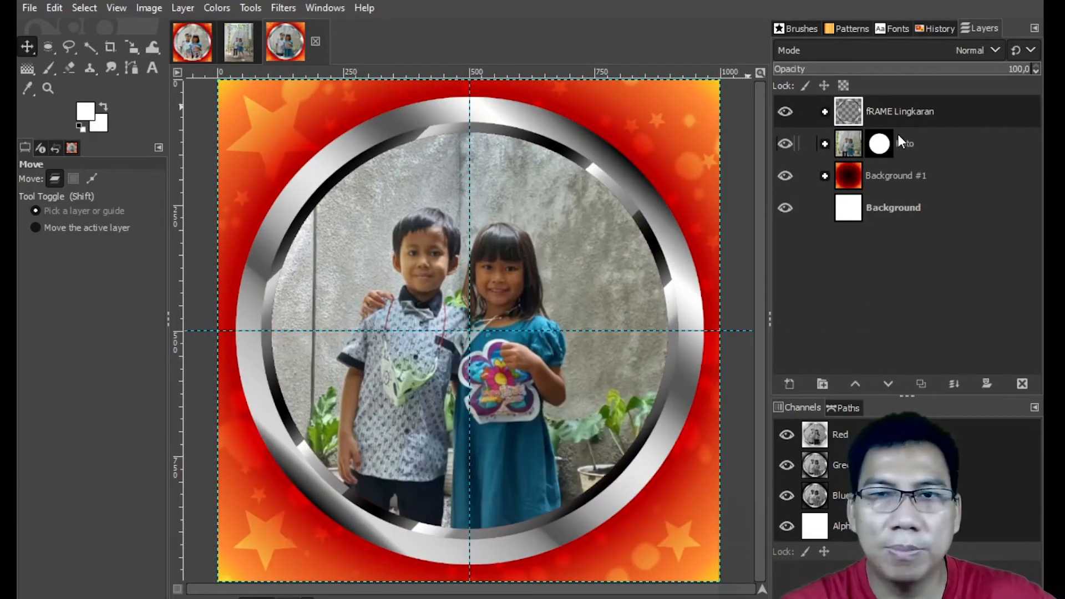
# - Create a layer group named Tuliasn at the top of the working image's layer stack, above fRAME Lingkaran
pyautogui.click(822, 382)
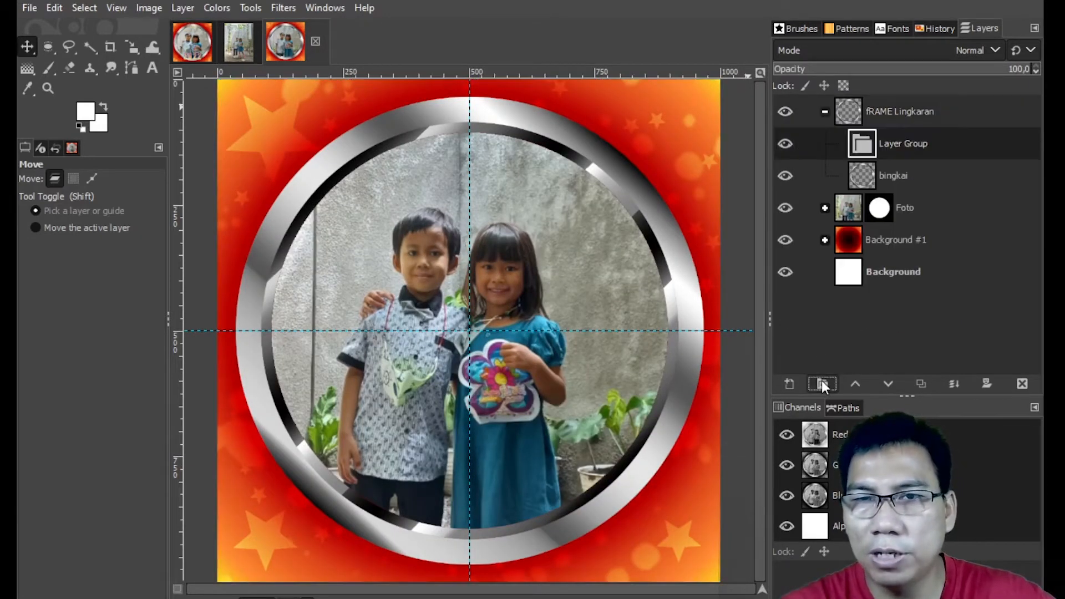
pyautogui.moveTo(884, 144); pyautogui.dragTo(861, 110)
pyautogui.click(825, 144)
pyautogui.doubleClick(883, 112)
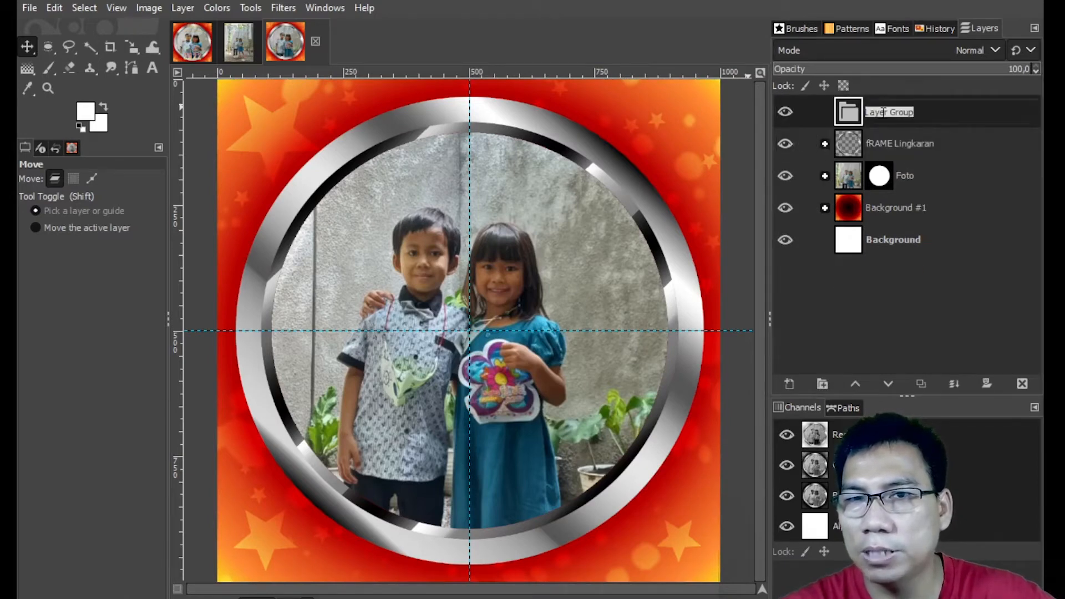
pyautogui.write('Tuliasn')
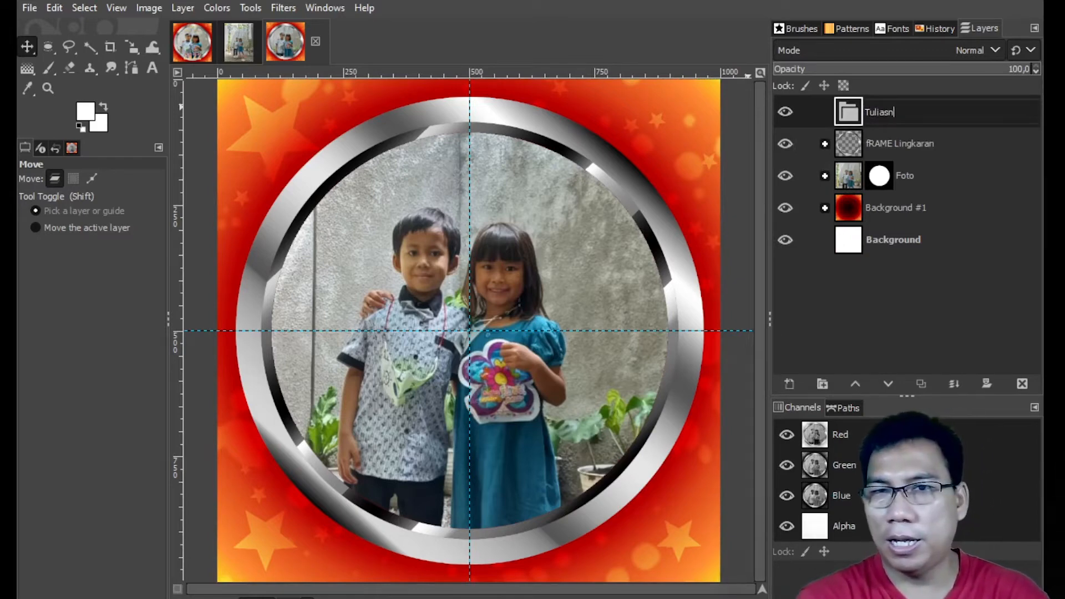
pyautogui.press('Return')
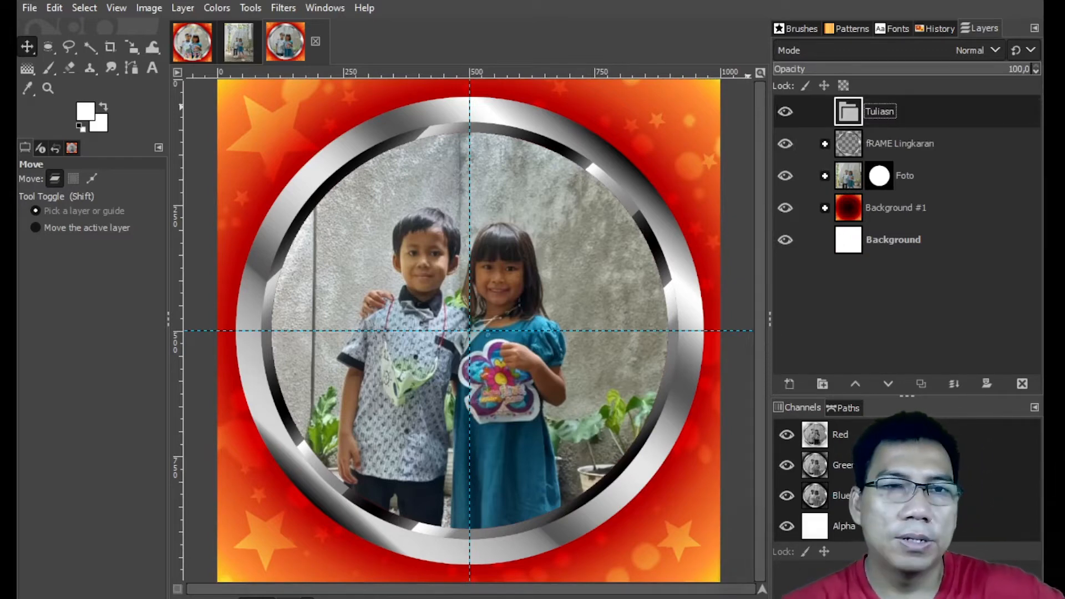
# - Add a white two-line text reading "Happy" and "New Year" over the photo, inside the Tuliasn group
pyautogui.click(152, 67)
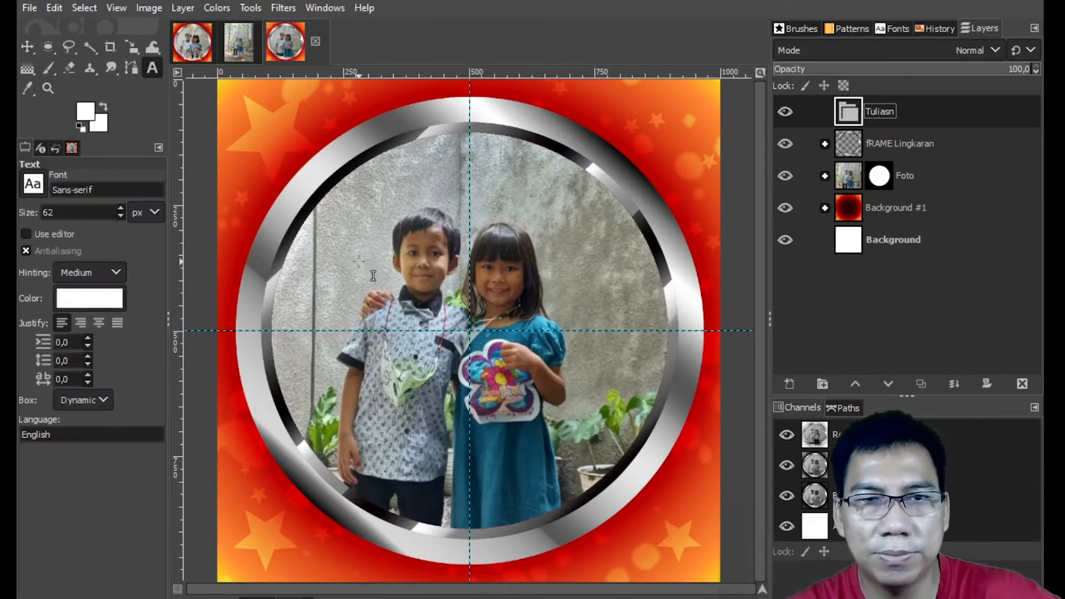
pyautogui.click(358, 261)
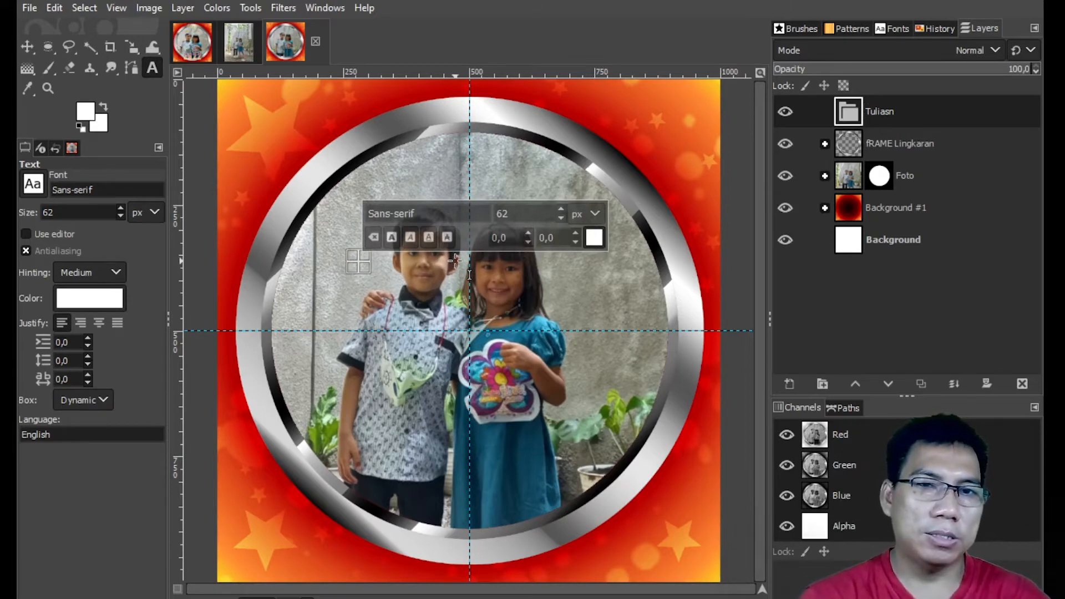
pyautogui.write('Happy')
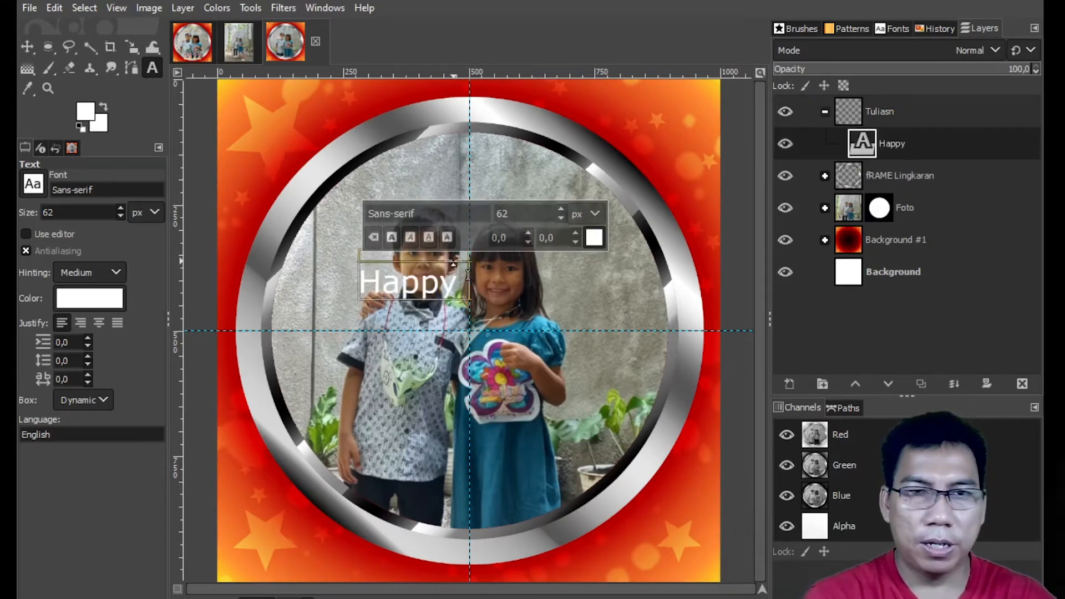
pyautogui.press('Return')
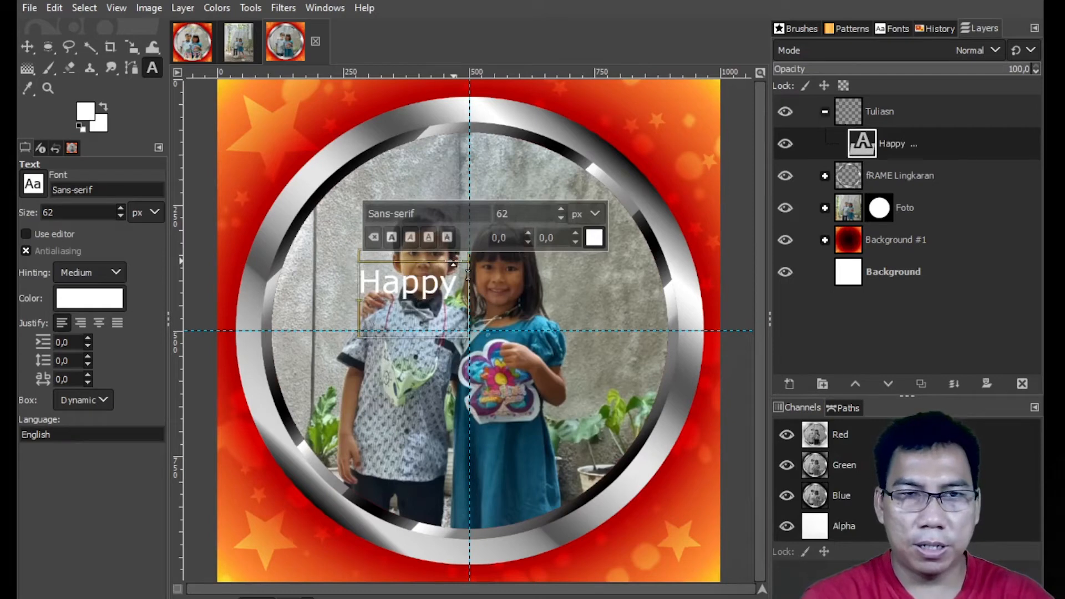
pyautogui.write('New ')
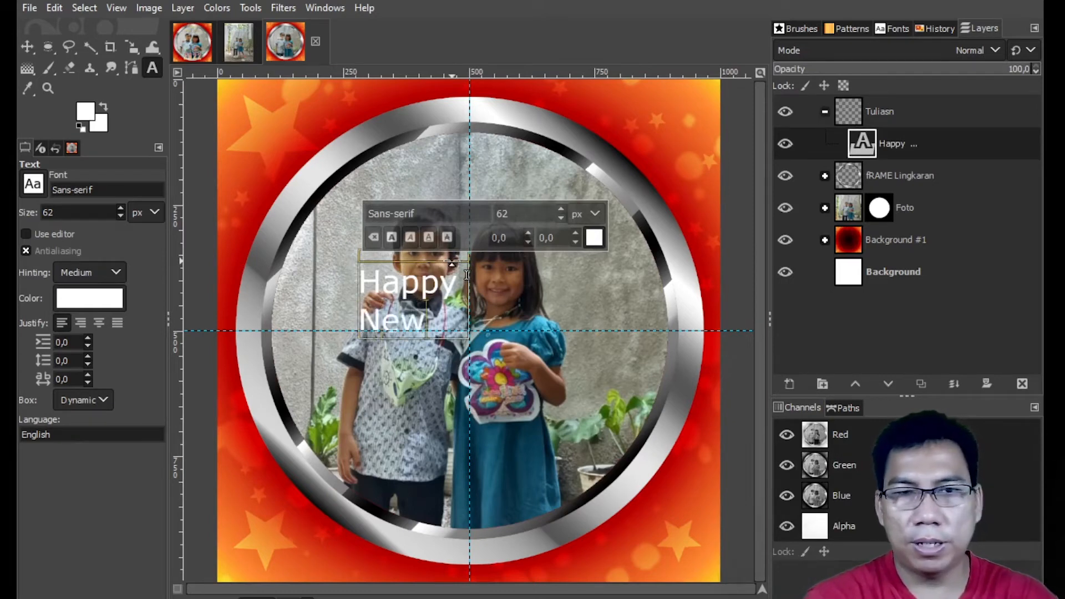
pyautogui.write('Year')
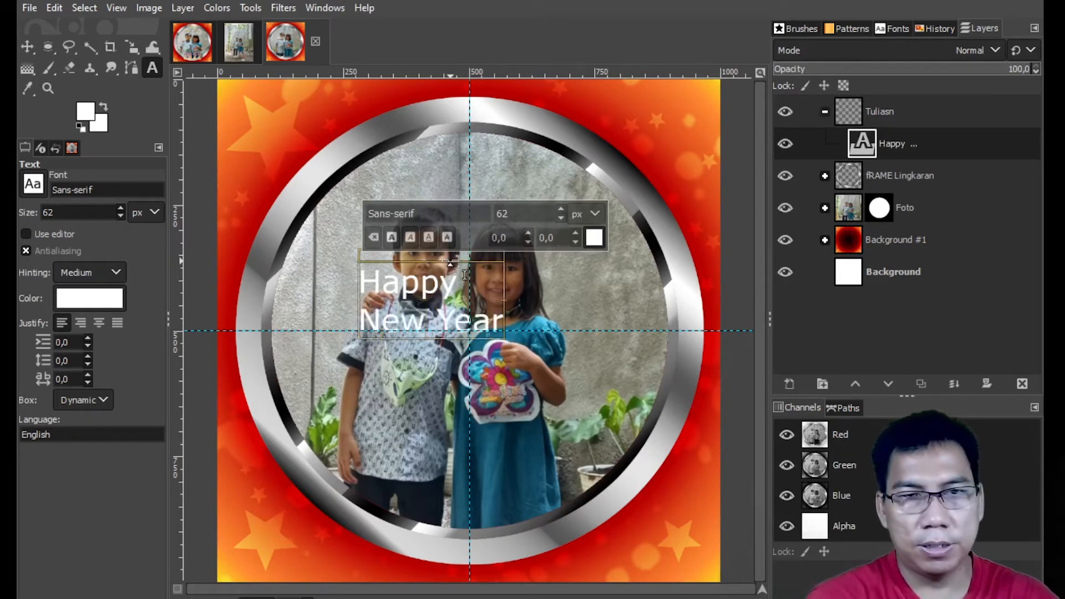
# - Center the lines of the whole greeting text and set its size to 100 px after trying 150 px
pyautogui.moveTo(504, 326); pyautogui.dragTo(264, 294)
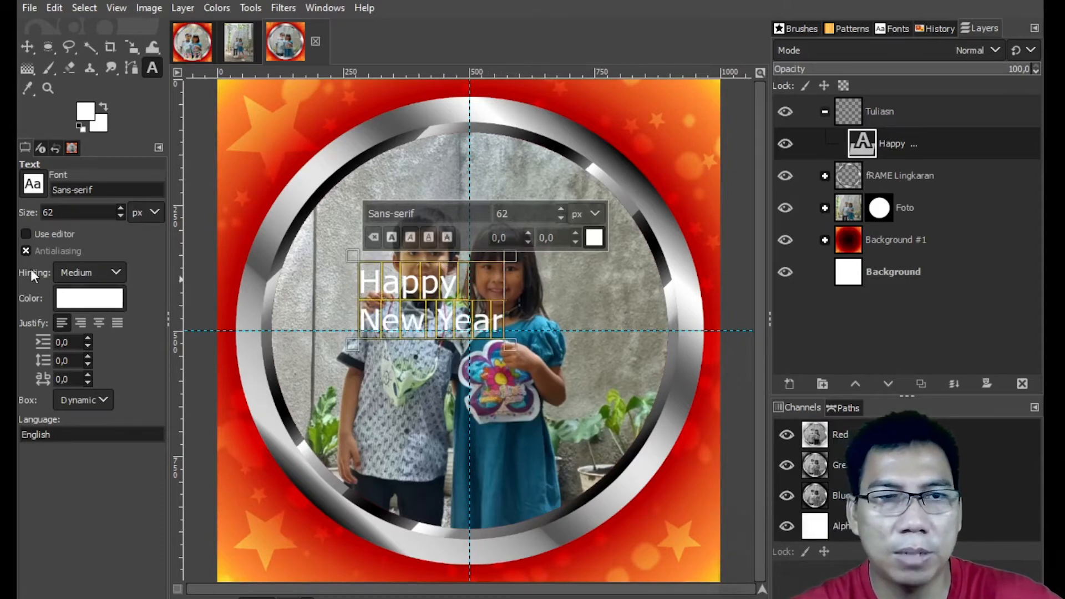
pyautogui.click(102, 322)
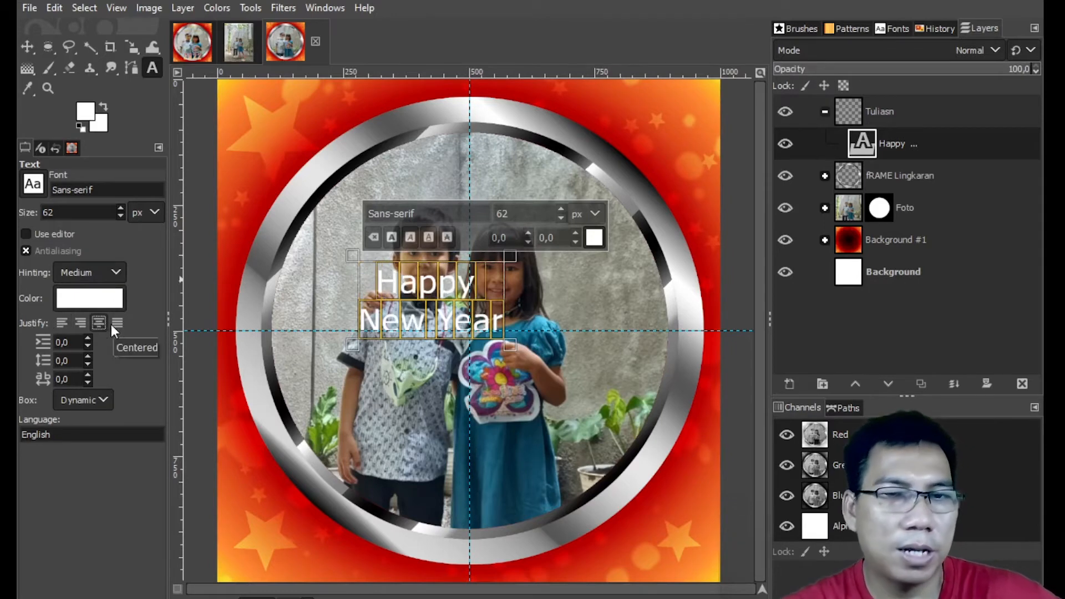
pyautogui.moveTo(524, 213); pyautogui.dragTo(437, 195)
pyautogui.write('150')
pyautogui.press('Return')
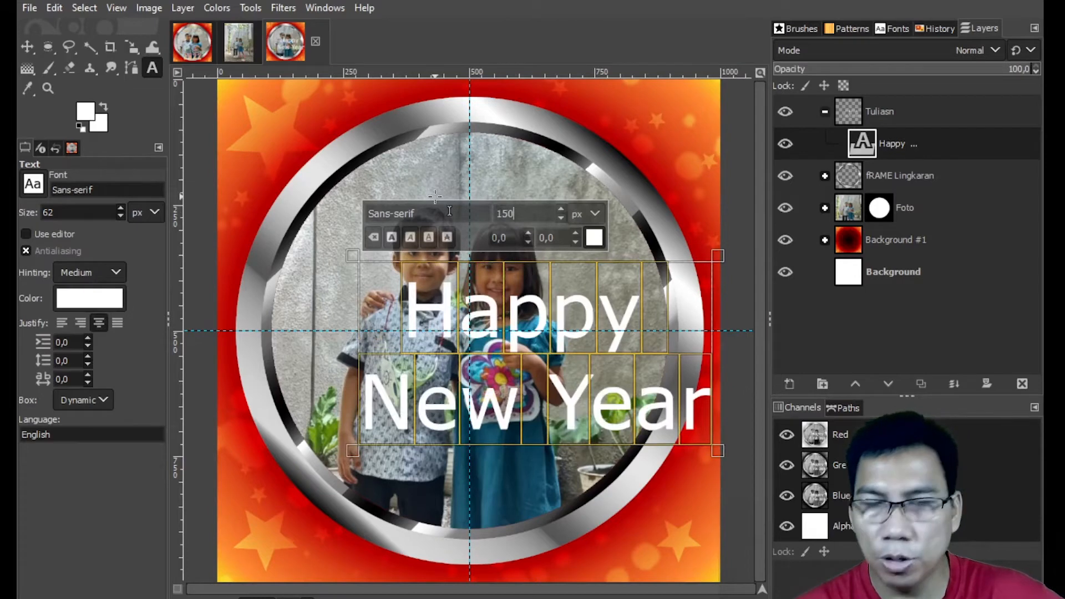
pyautogui.moveTo(524, 217); pyautogui.dragTo(456, 210)
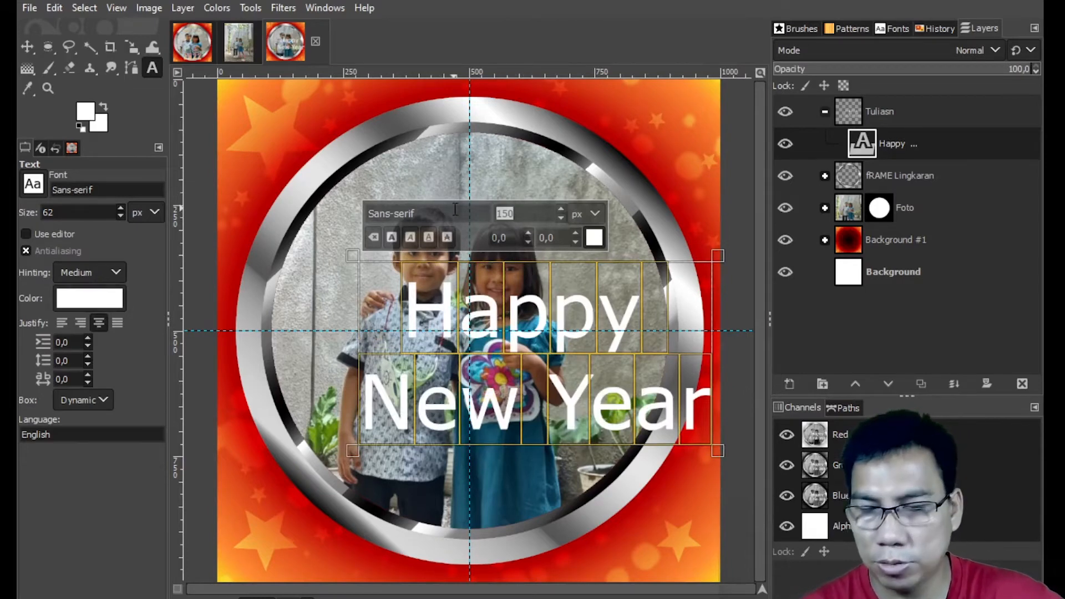
pyautogui.write('100')
pyautogui.press('Return')
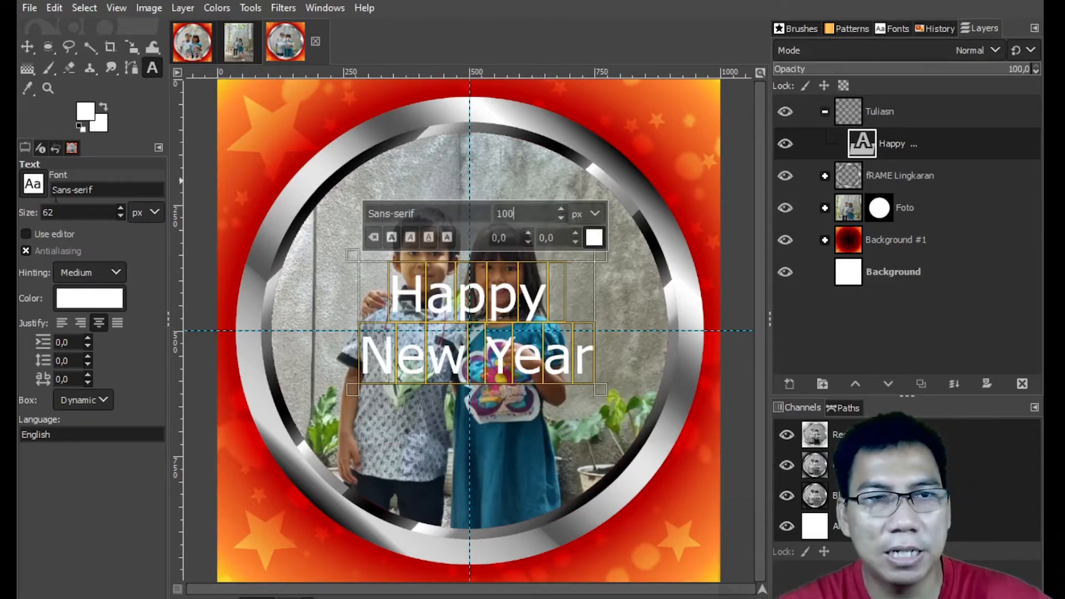
# - Browse the installed fonts, try Vivaldi Italic Condensed on the selected greeting text, and apply Vladimir Script
pyautogui.click(893, 28)
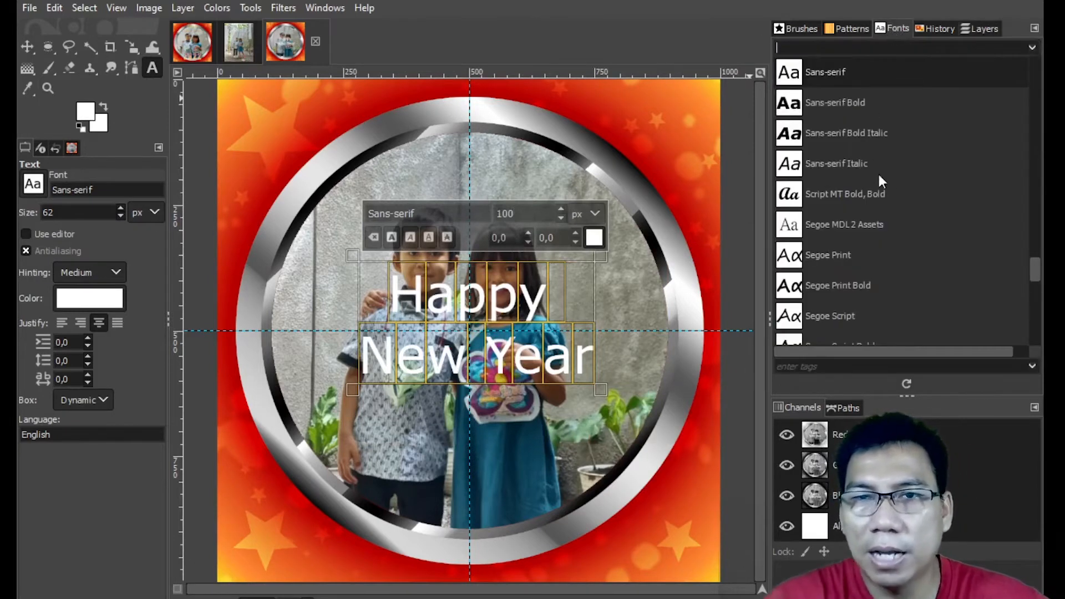
pyautogui.scroll(-5, 890, 188)
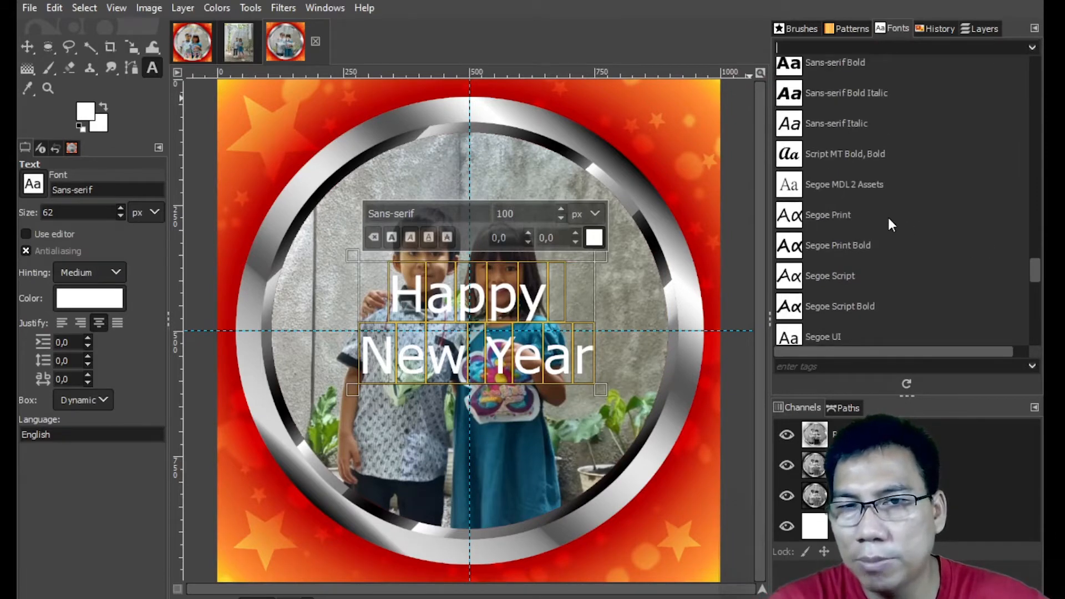
pyautogui.scroll(-5, 885, 222)
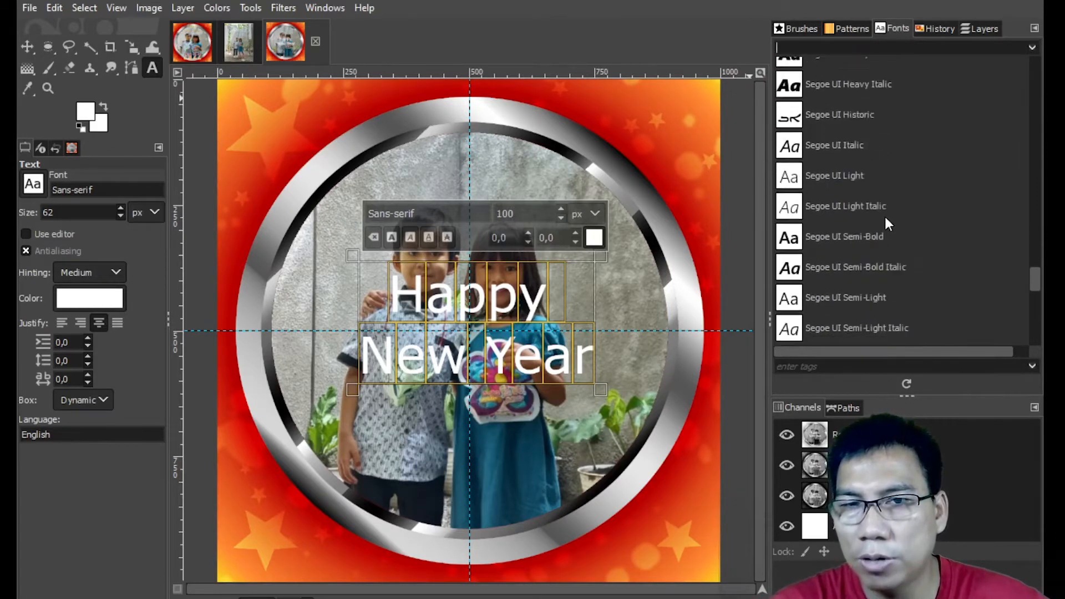
pyautogui.scroll(-2, 888, 224)
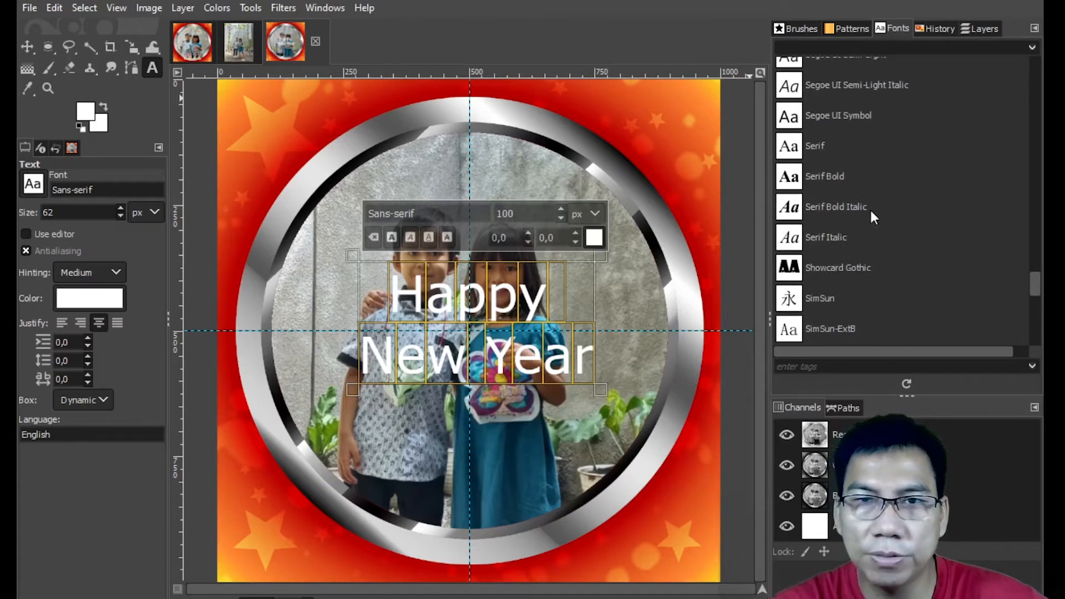
pyautogui.scroll(-8, 856, 231)
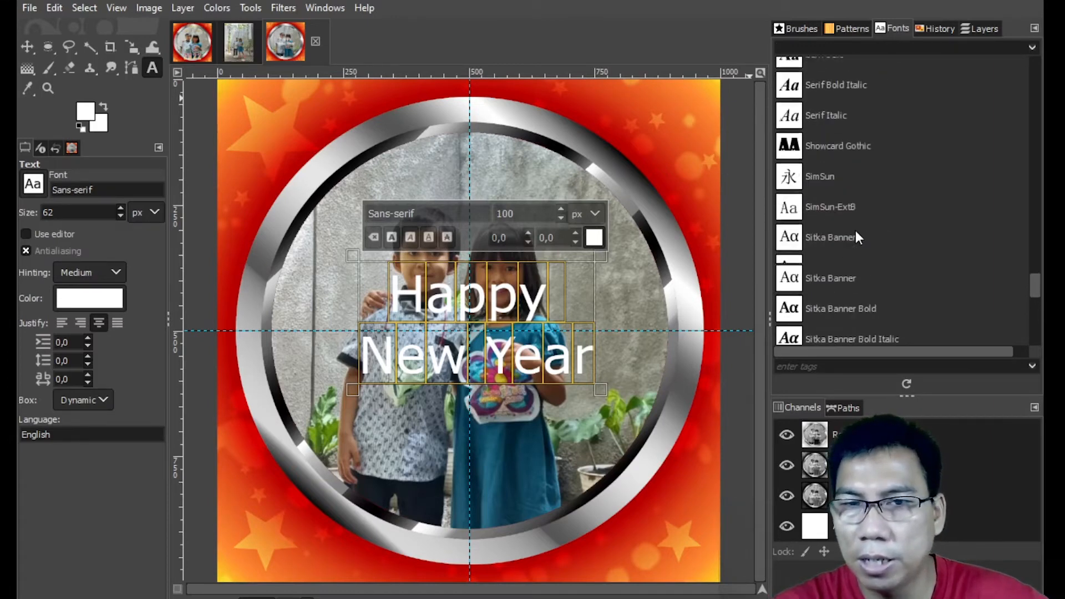
pyautogui.scroll(-12, 857, 234)
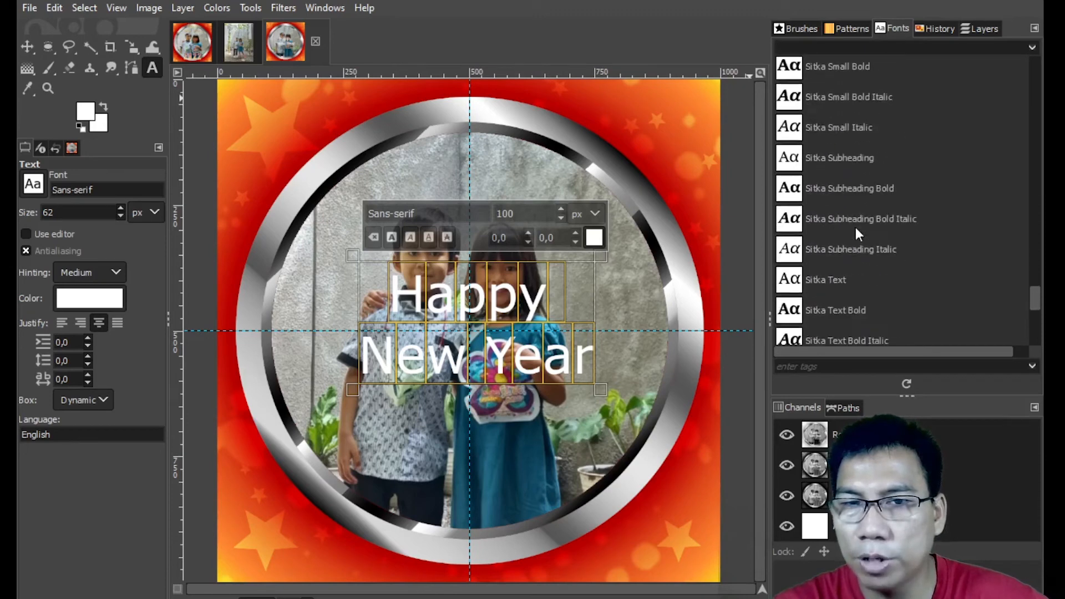
pyautogui.scroll(-5, 854, 224)
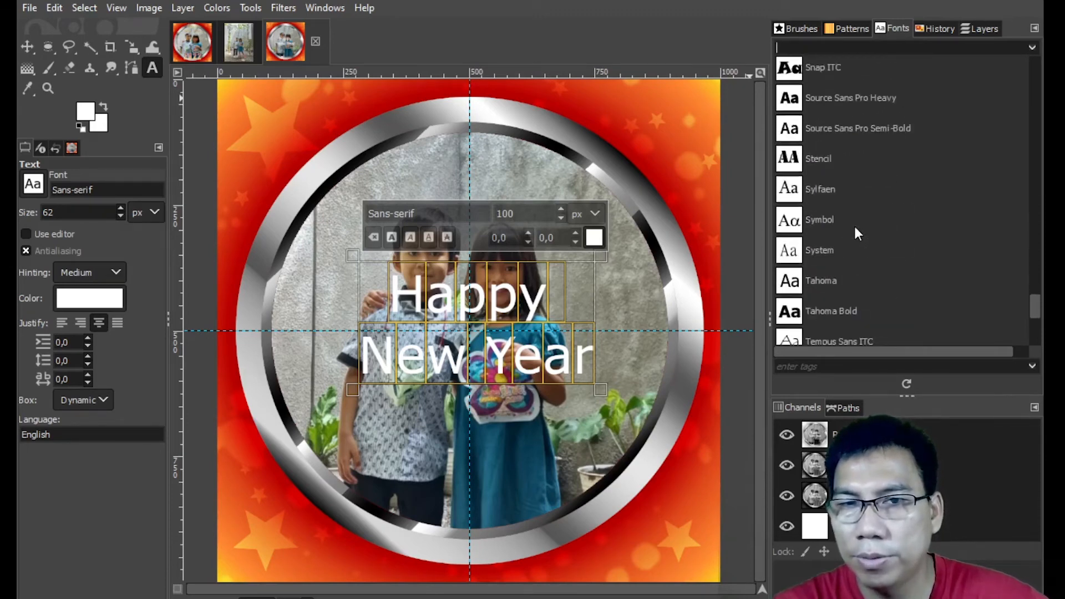
pyautogui.scroll(-9, 854, 226)
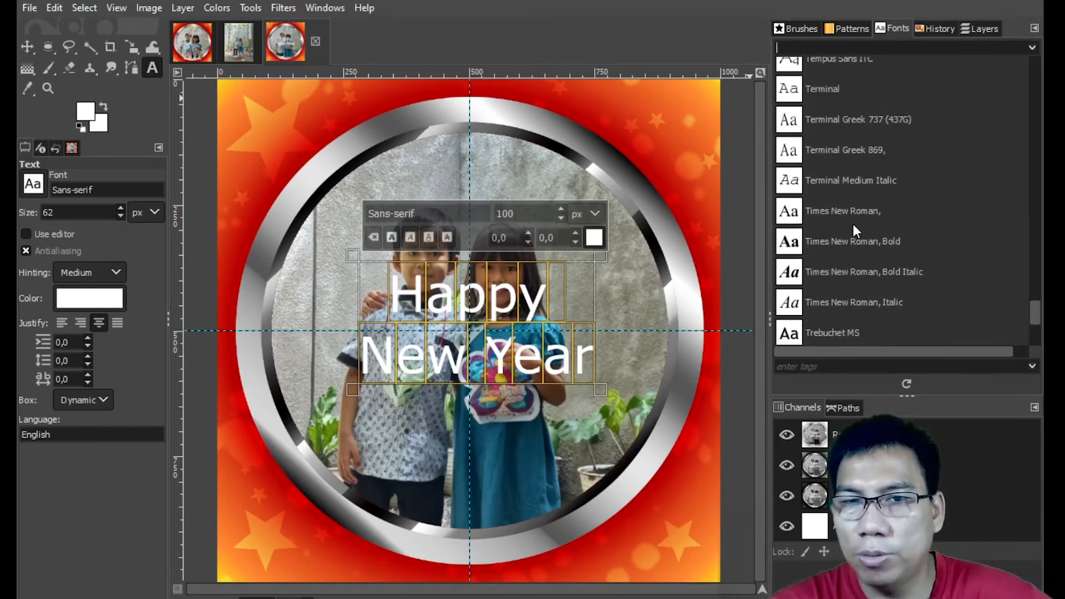
pyautogui.scroll(-6, 853, 222)
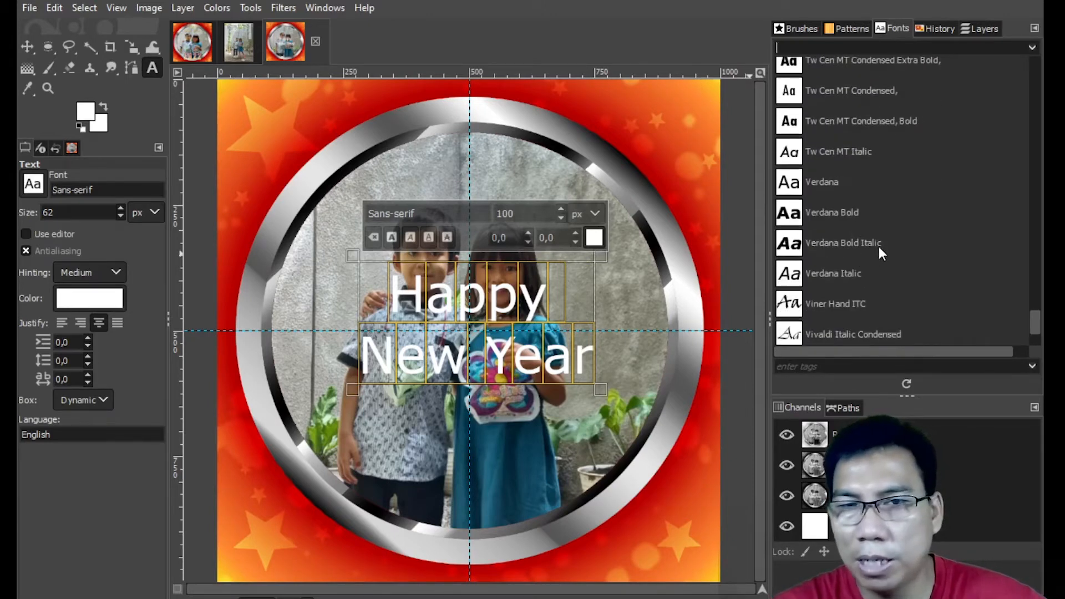
pyautogui.scroll(-2, 878, 246)
pyautogui.scroll(-7, 878, 246)
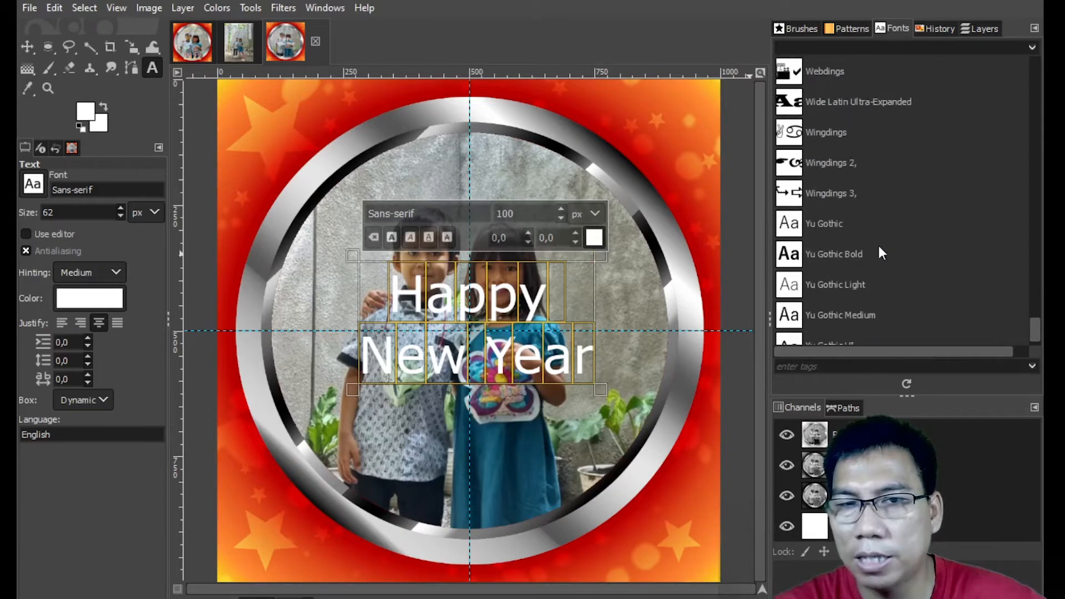
pyautogui.scroll(-2, 877, 243)
pyautogui.scroll(3, 877, 243)
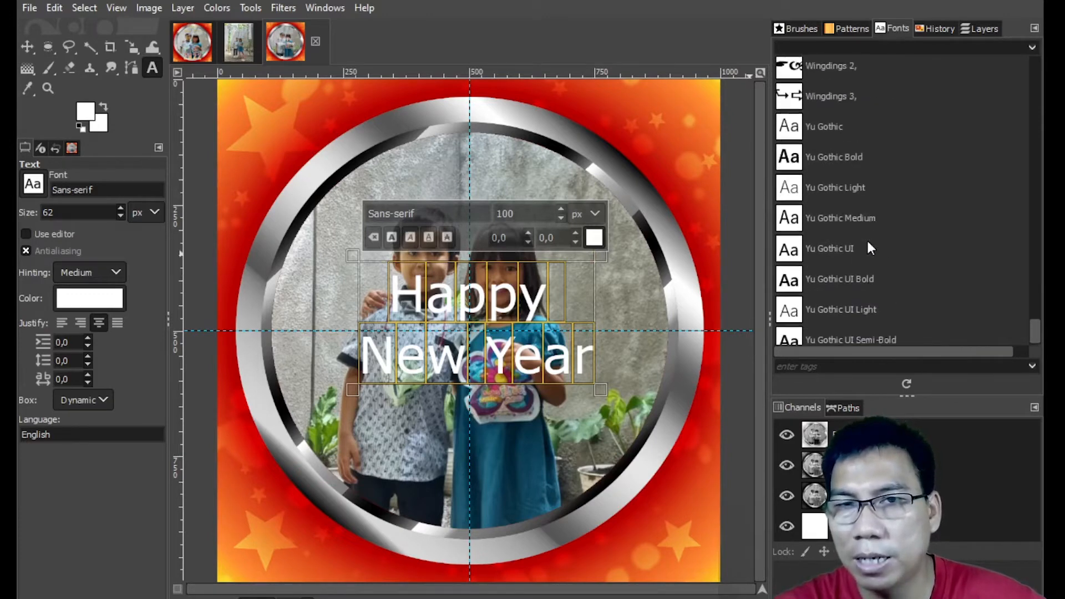
pyautogui.scroll(5, 869, 247)
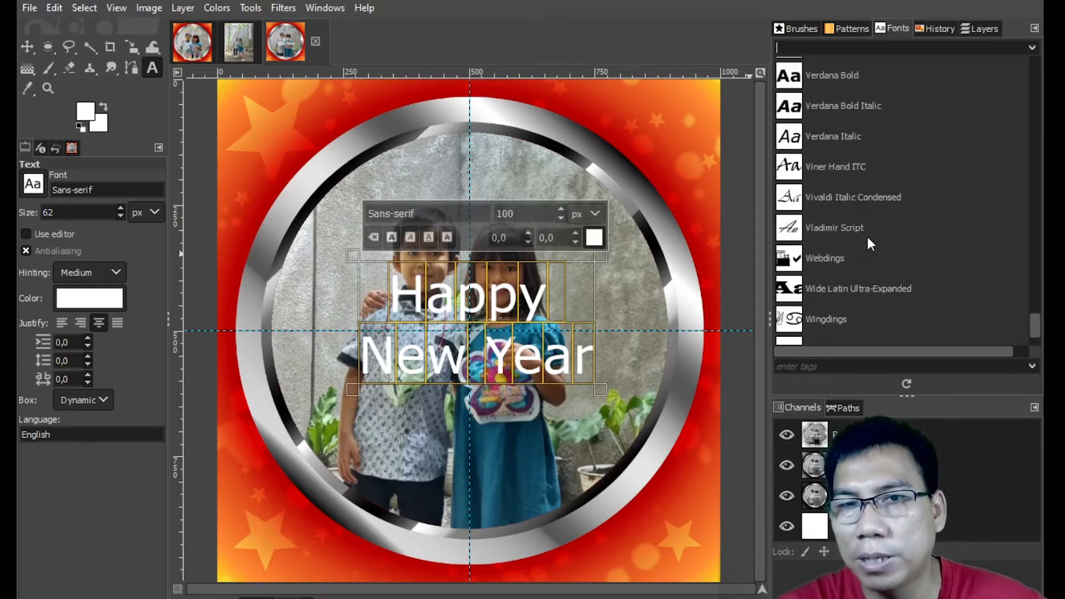
pyautogui.click(826, 195)
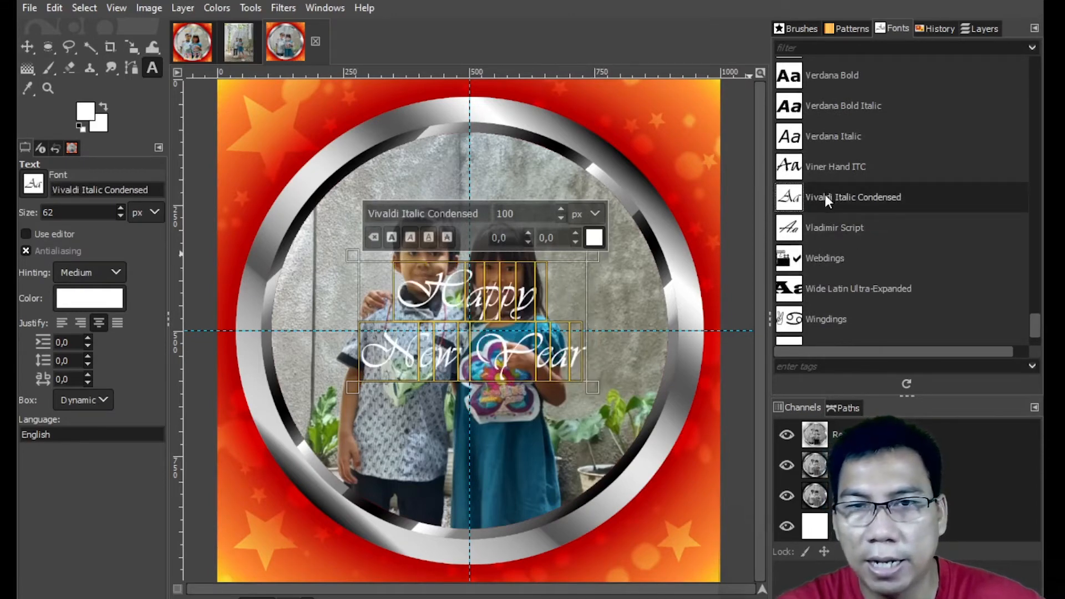
pyautogui.click(824, 228)
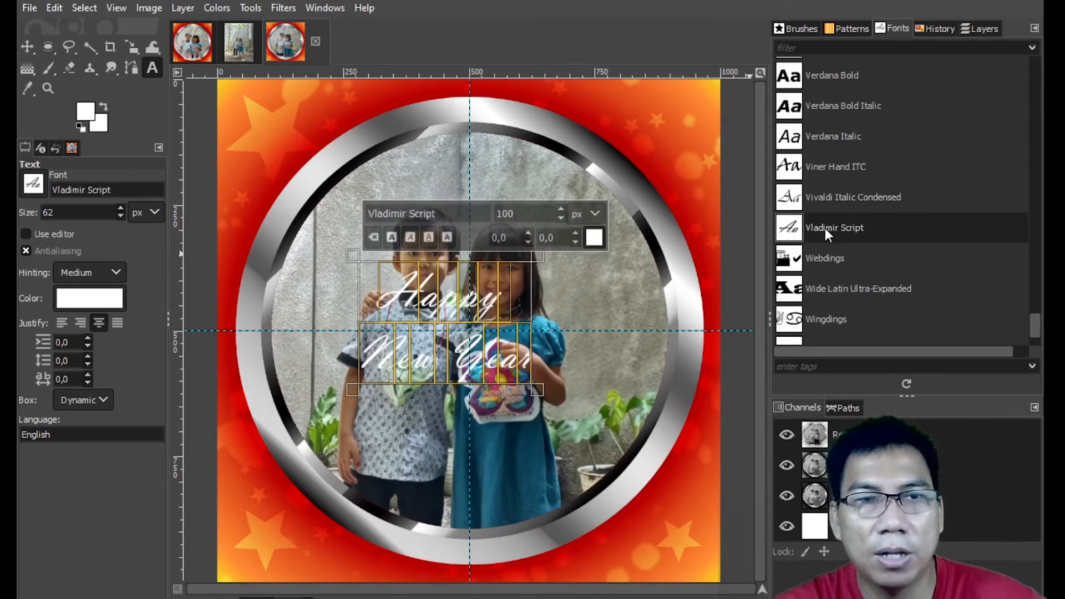
# - Compare the greeting with the finished design, trying Viner Hand ITC and Vivaldi Italic Condensed before returning to Vladimir Script
pyautogui.click(194, 50)
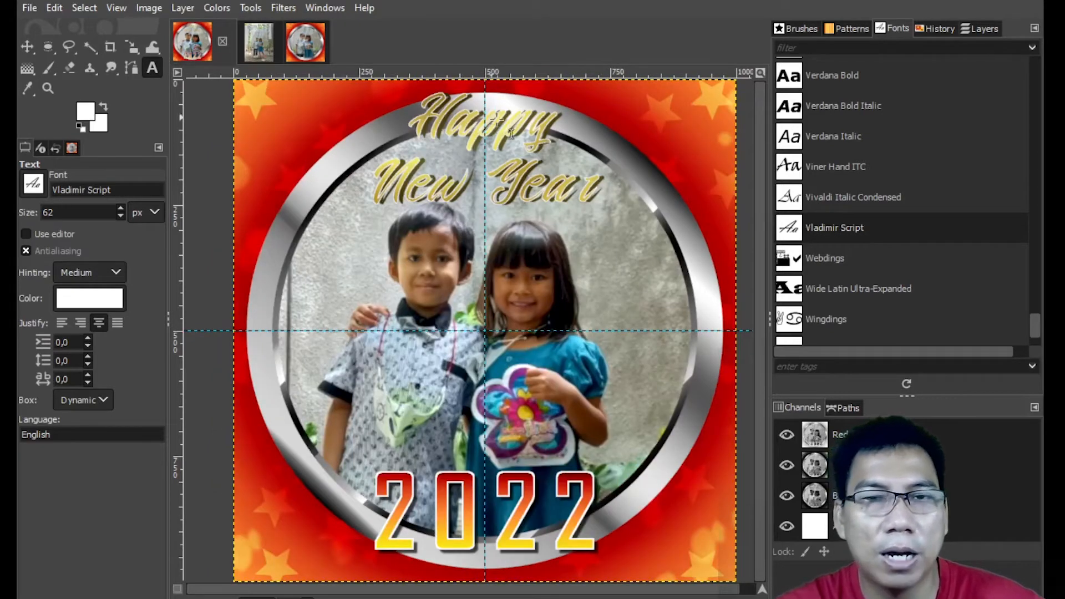
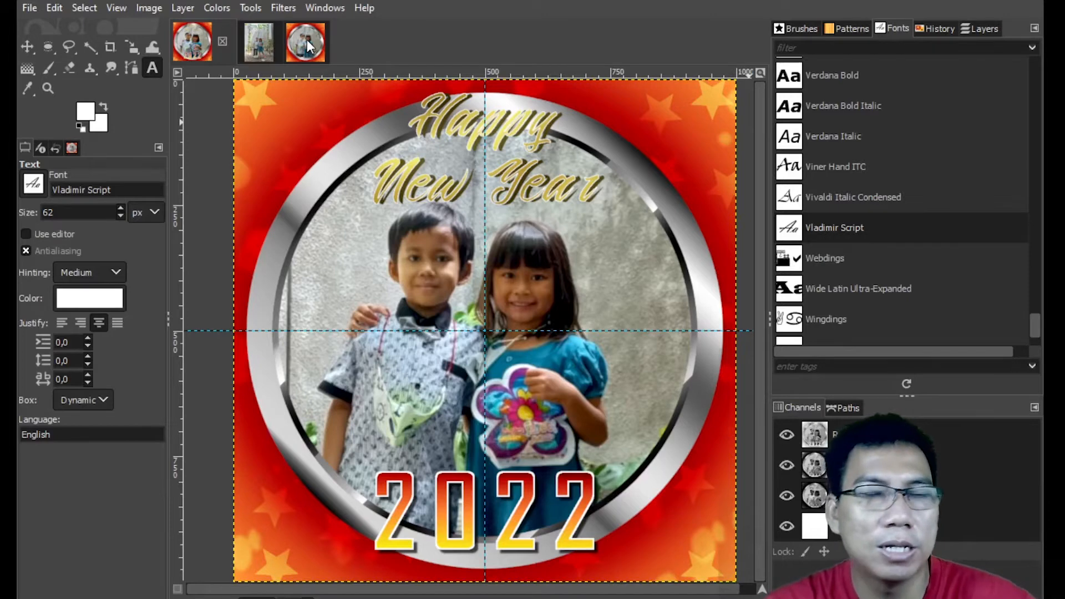
pyautogui.click(308, 46)
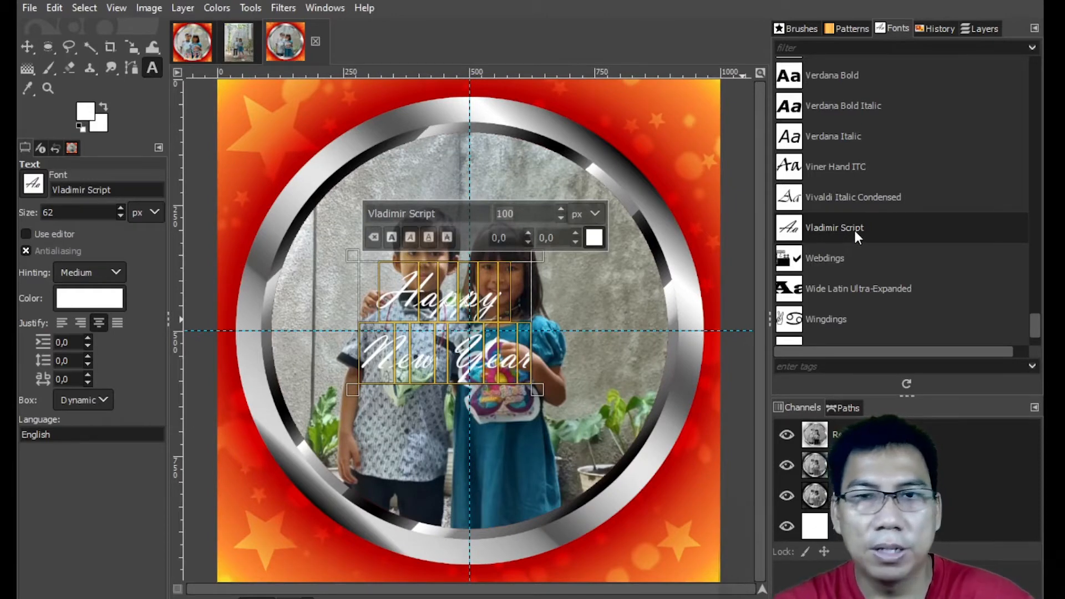
pyautogui.click(797, 173)
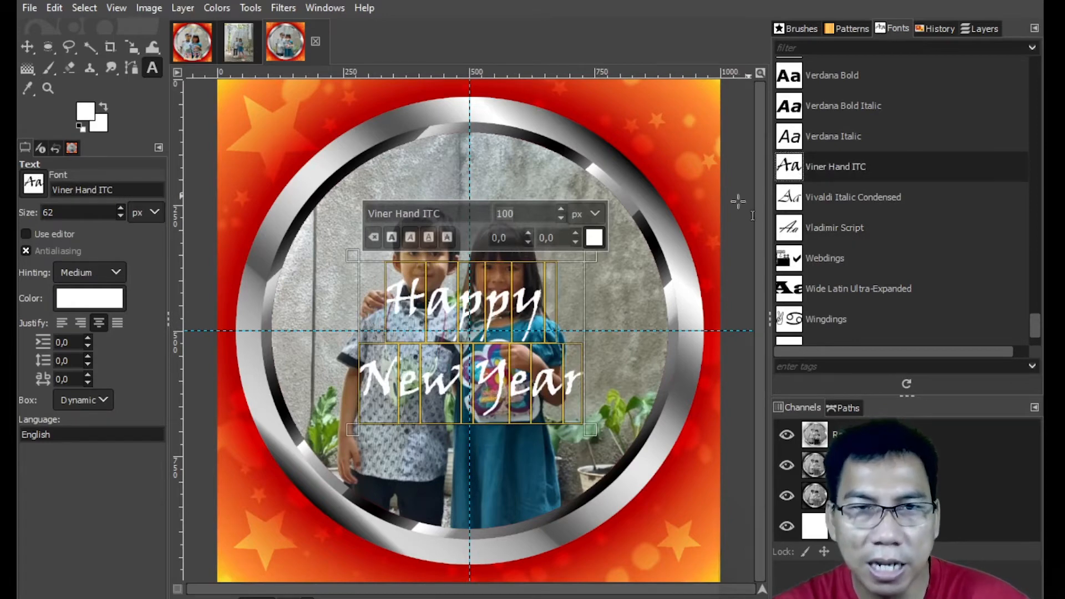
pyautogui.click(793, 200)
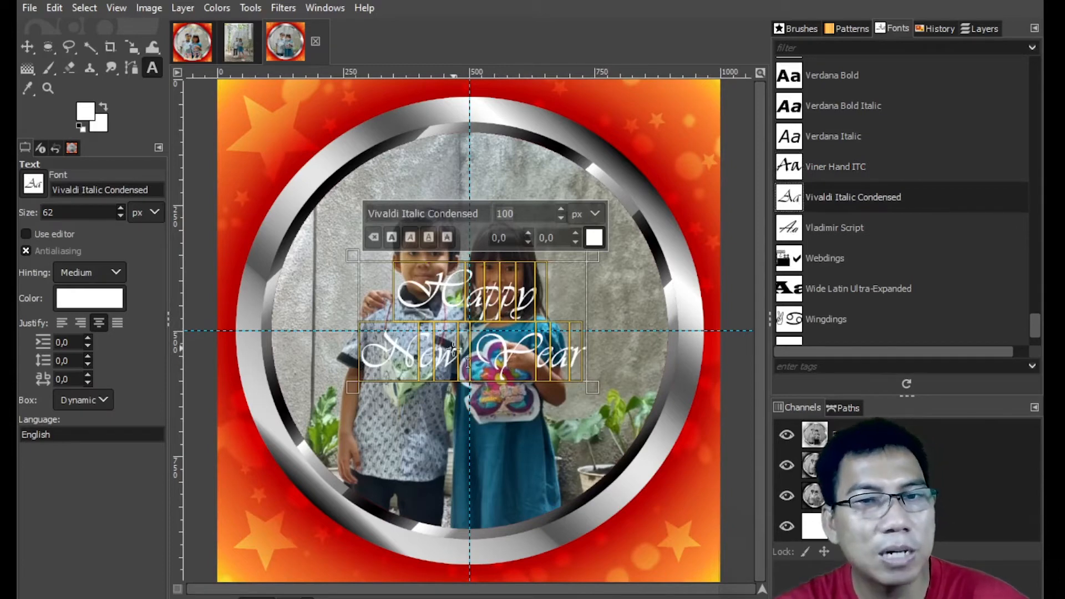
pyautogui.click(794, 226)
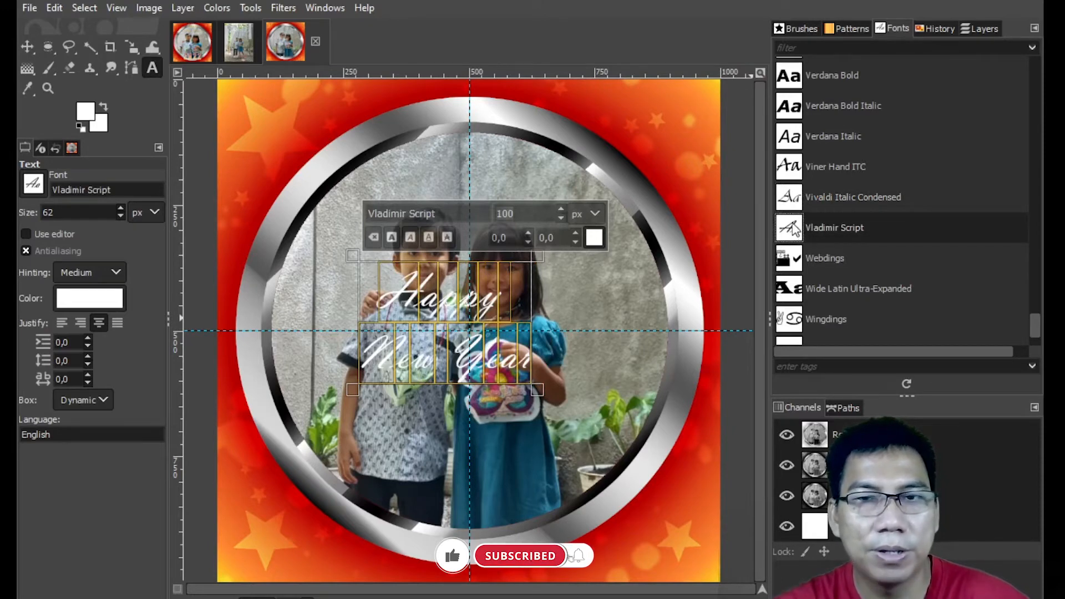
# - Set the greeting text's size to 120 px and tighten its line spacing to about -35
pyautogui.doubleClick(527, 213)
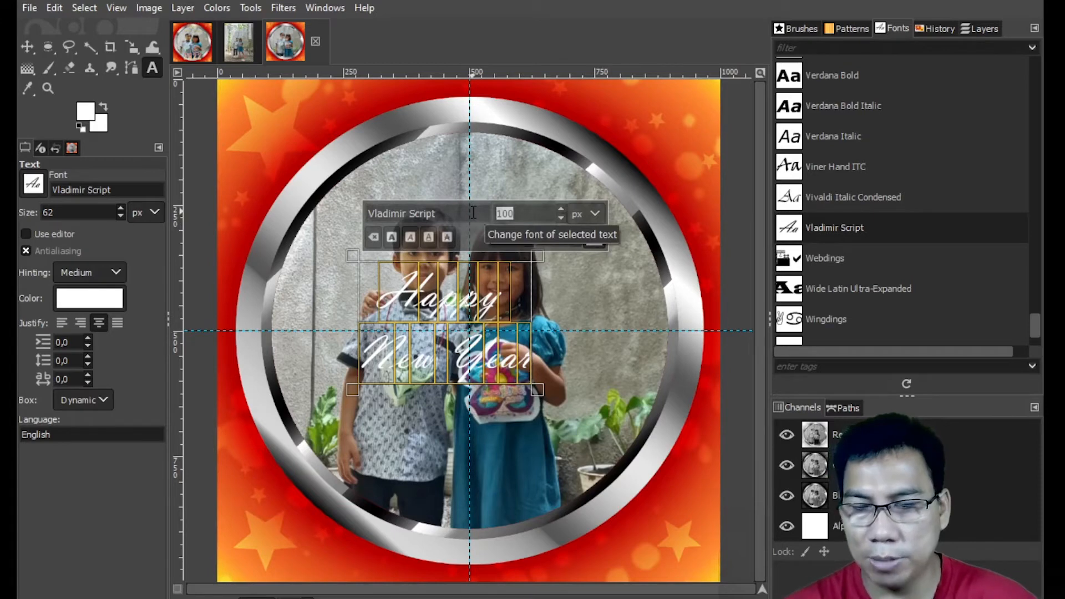
pyautogui.write('12')
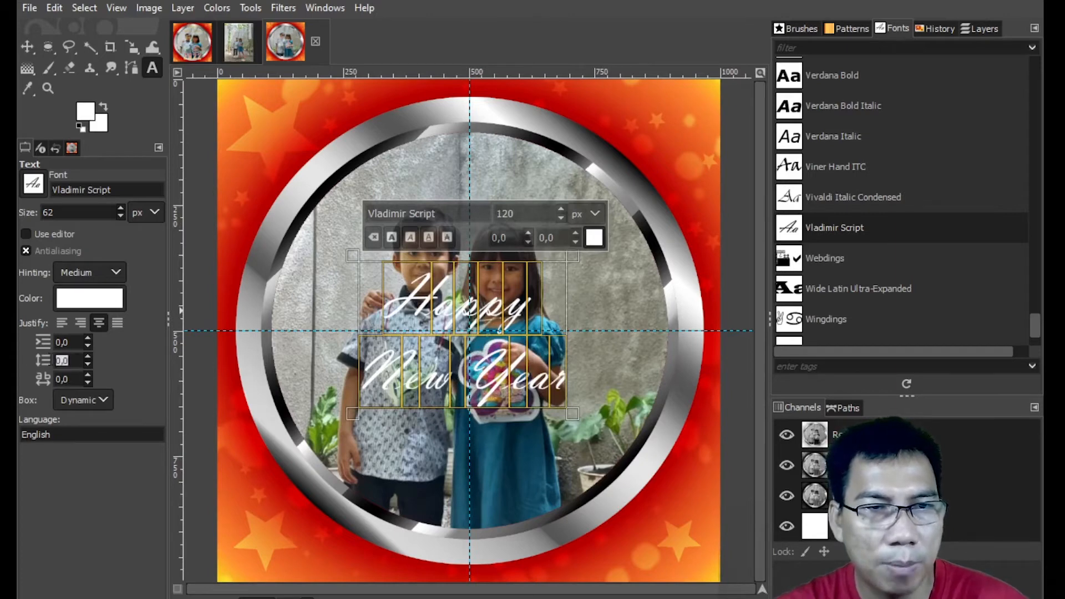
pyautogui.click(88, 363)
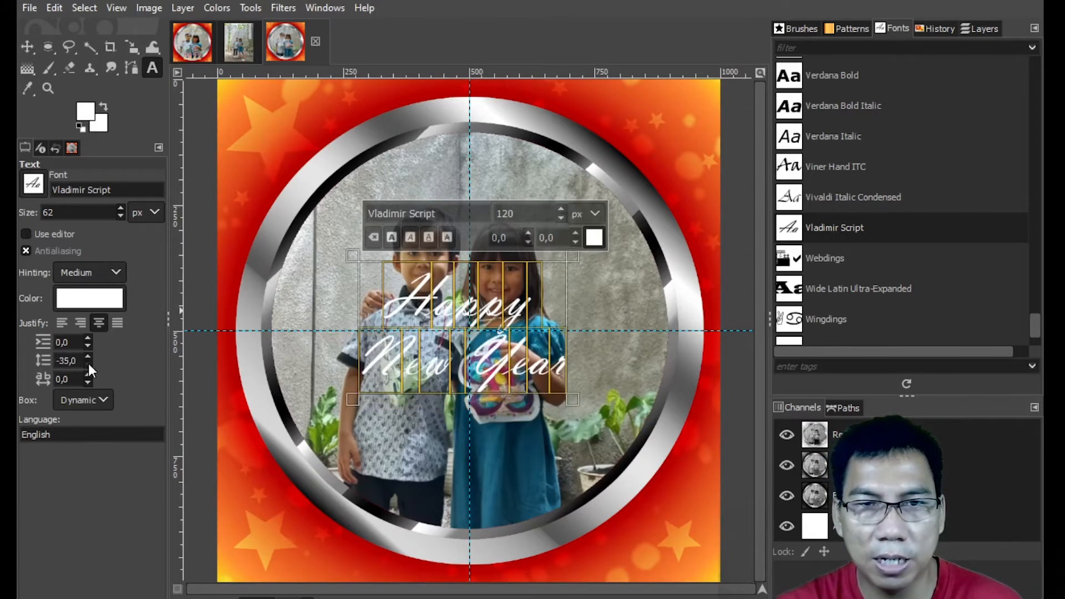
pyautogui.click(89, 356)
pyautogui.click(88, 356)
pyautogui.click(89, 356)
pyautogui.moveTo(88, 356); pyautogui.dragTo(89, 356)
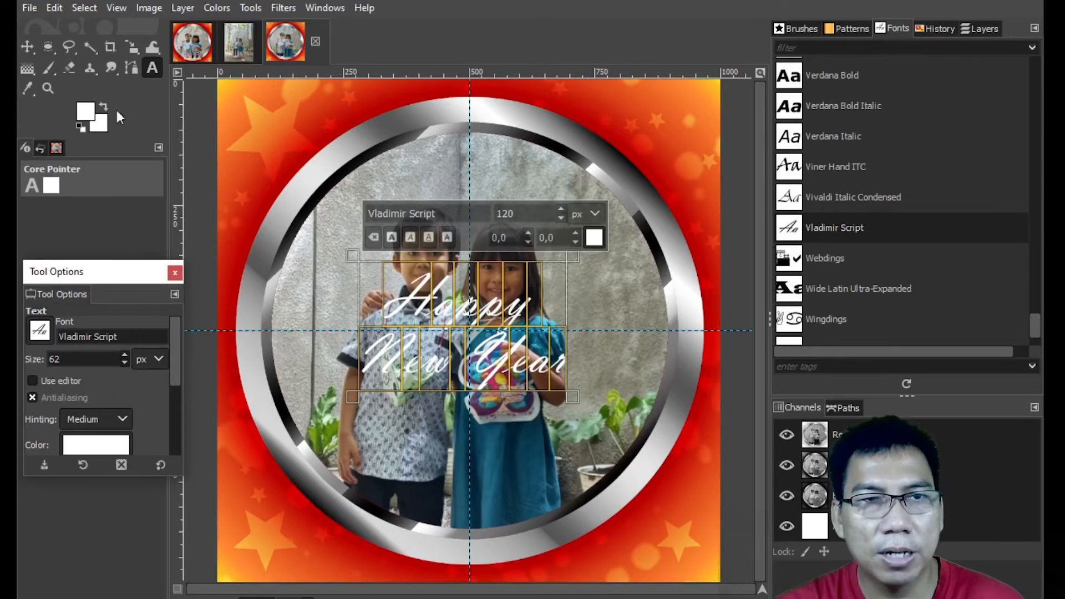
# - Activate the Move tool and dock the floating Tool Options dialog back beneath the toolbox
pyautogui.click(32, 50)
pyautogui.moveTo(162, 287); pyautogui.dragTo(158, 223)
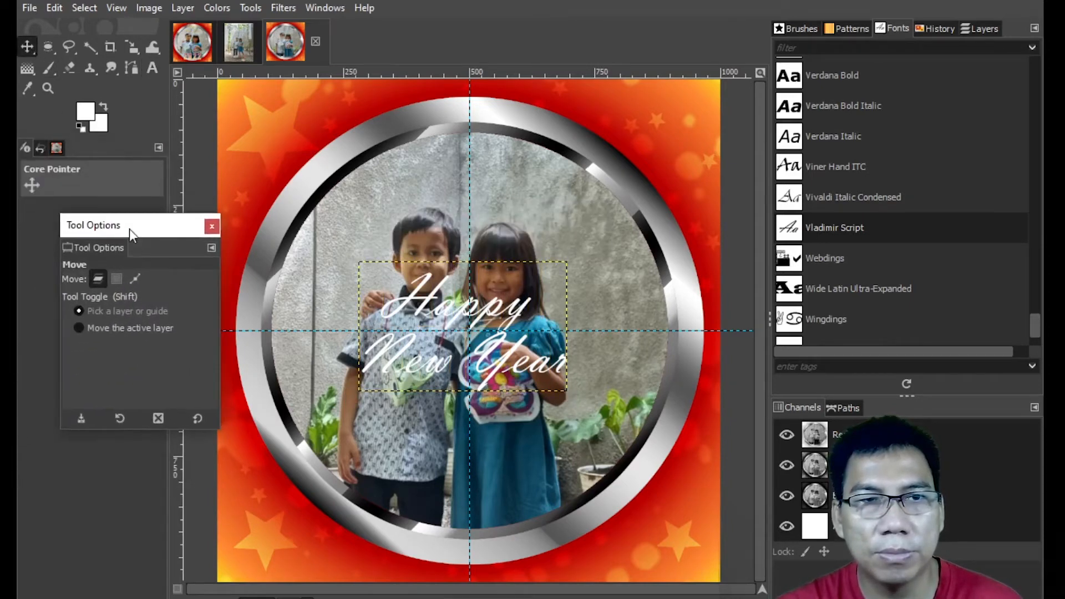
pyautogui.moveTo(104, 248); pyautogui.dragTo(98, 191)
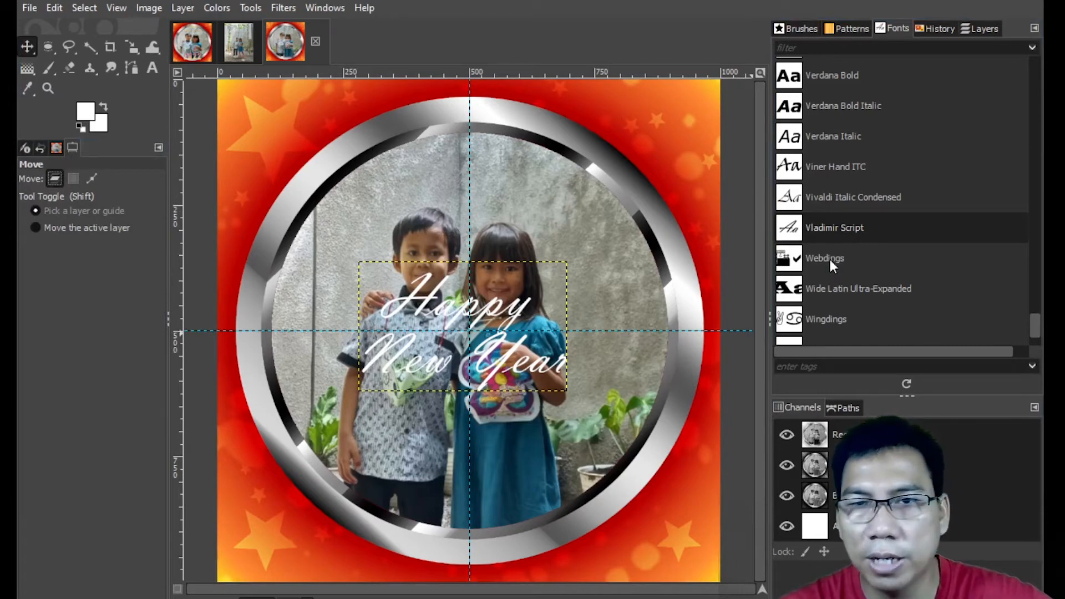
# - Move the greeting text layer up over the ring's upper edge and compare its placement with the finished design
pyautogui.click(974, 29)
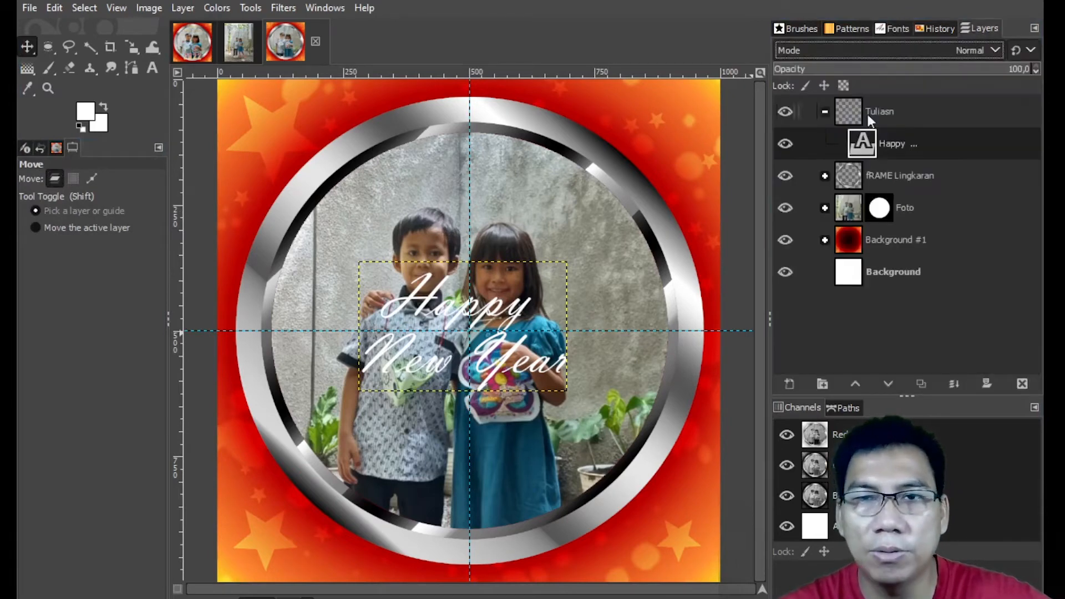
pyautogui.doubleClick(861, 146)
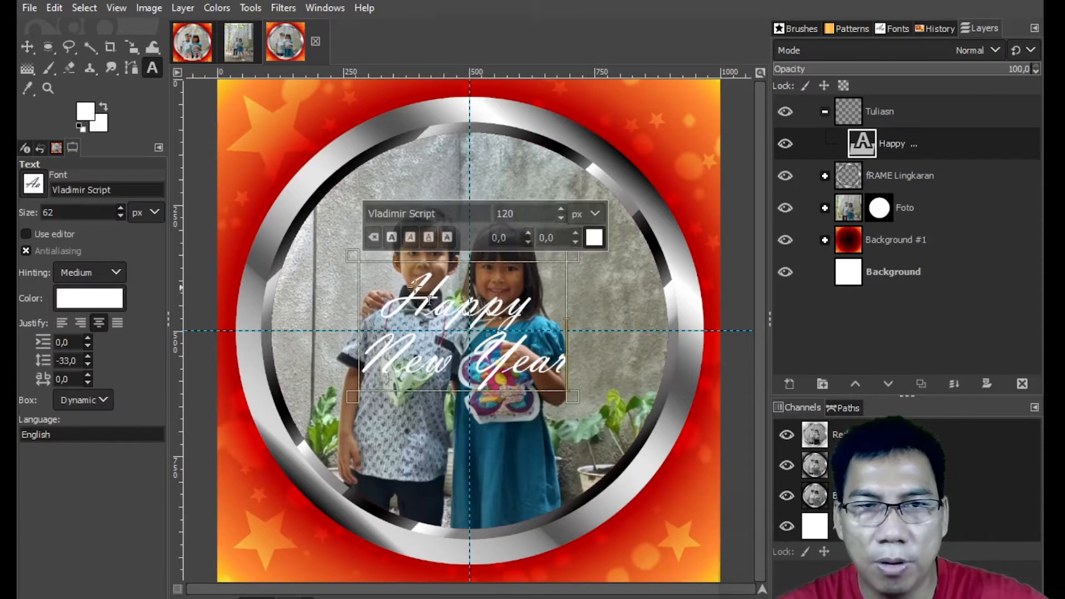
pyautogui.moveTo(402, 302); pyautogui.dragTo(549, 337)
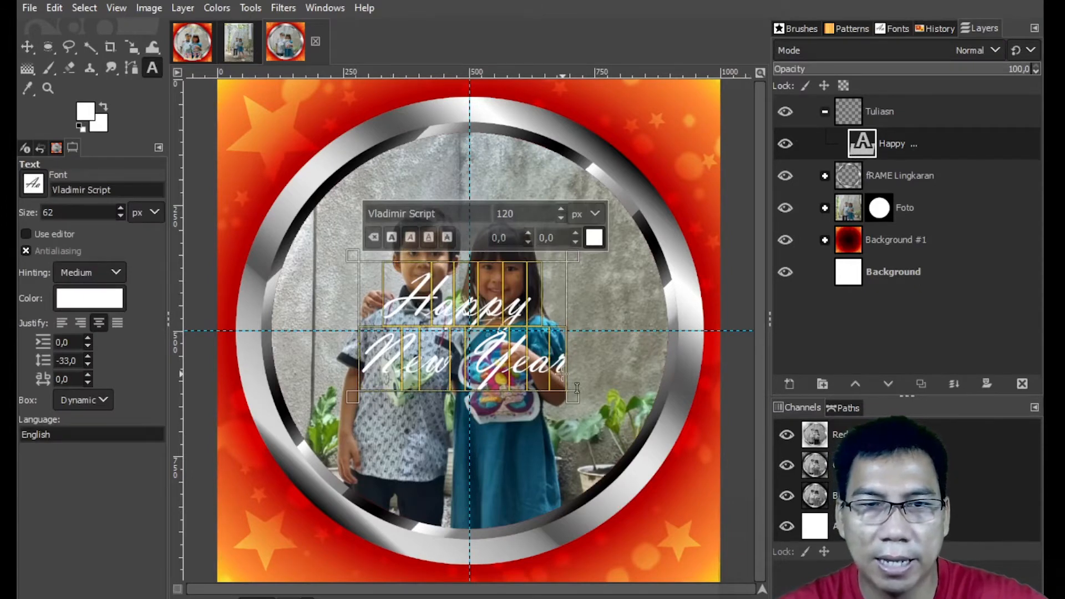
pyautogui.click(32, 55)
pyautogui.moveTo(494, 328); pyautogui.dragTo(507, 163)
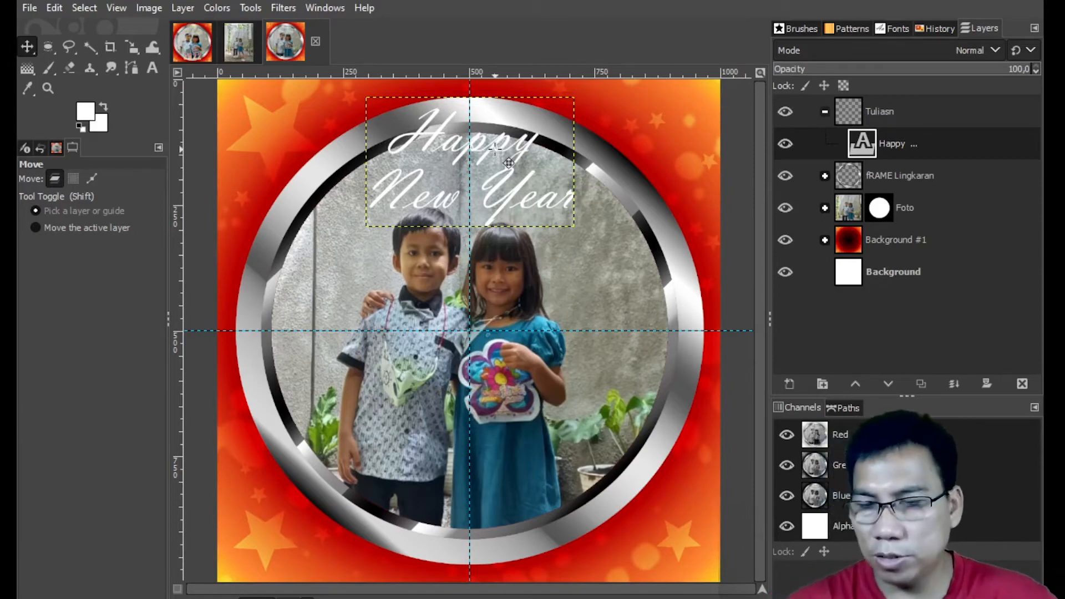
pyautogui.scroll(3, 508, 163)
pyautogui.scroll(-3, 509, 162)
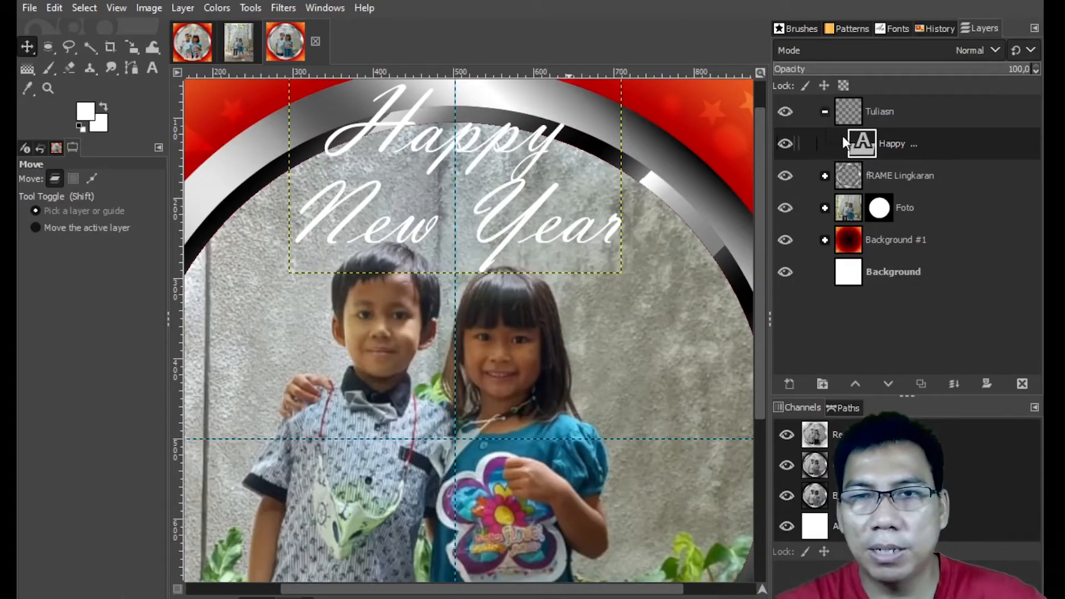
pyautogui.click(202, 52)
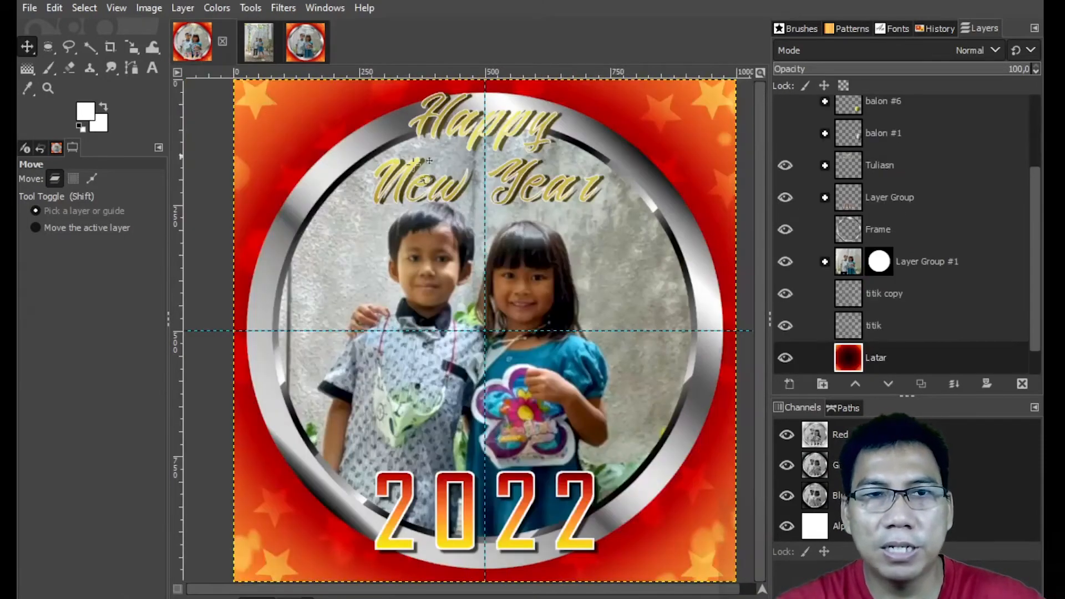
pyautogui.click(305, 44)
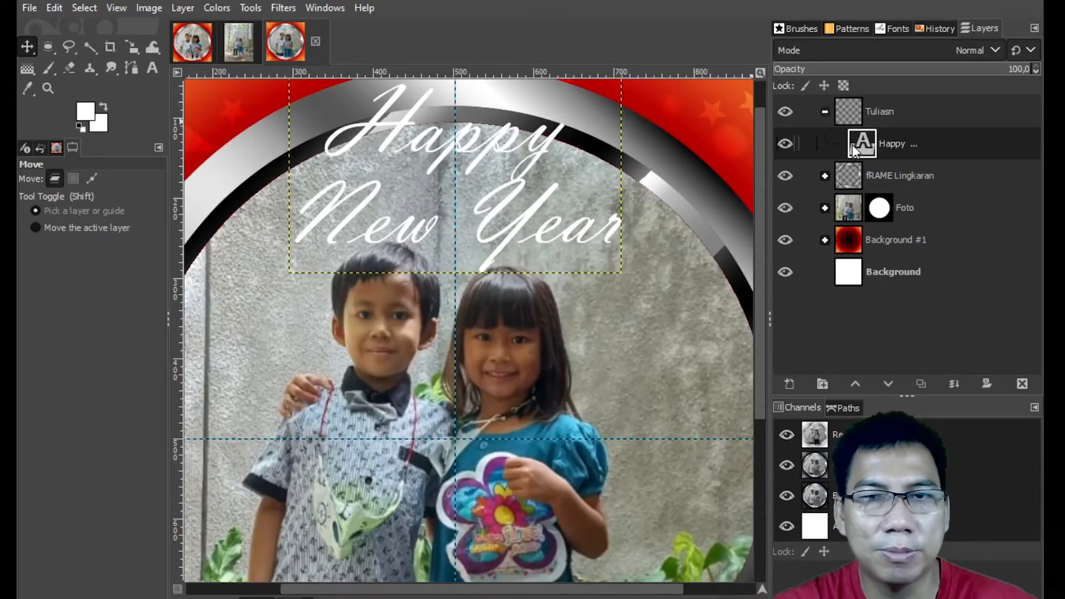
# - Create a selection from the greeting text's letter shapes and hide the text layer
pyautogui.press('alt')
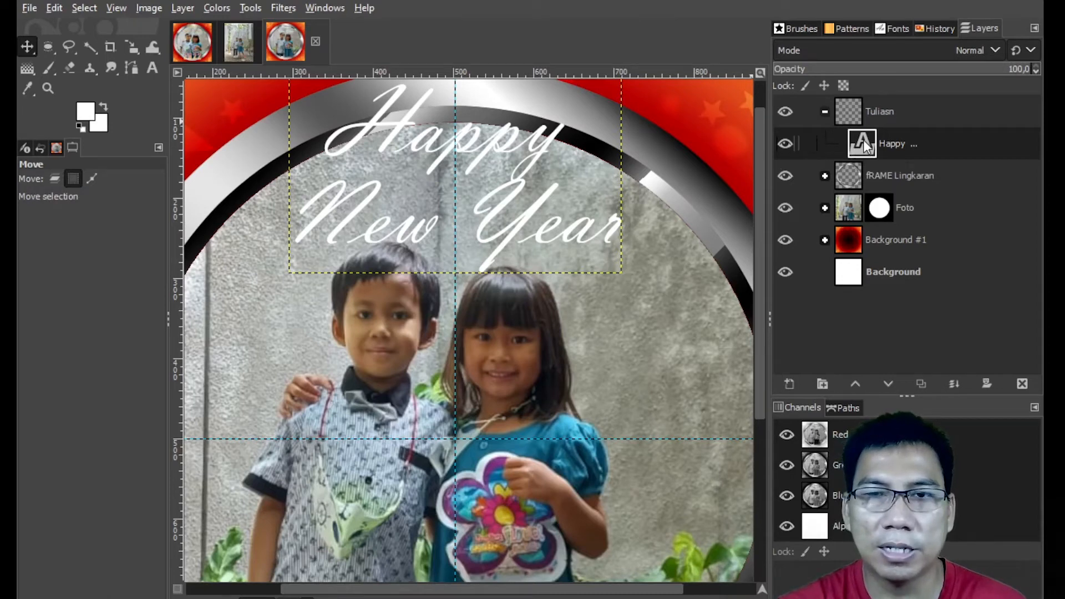
pyautogui.keyDown('alt'); pyautogui.click(863, 140); pyautogui.keyUp('alt')
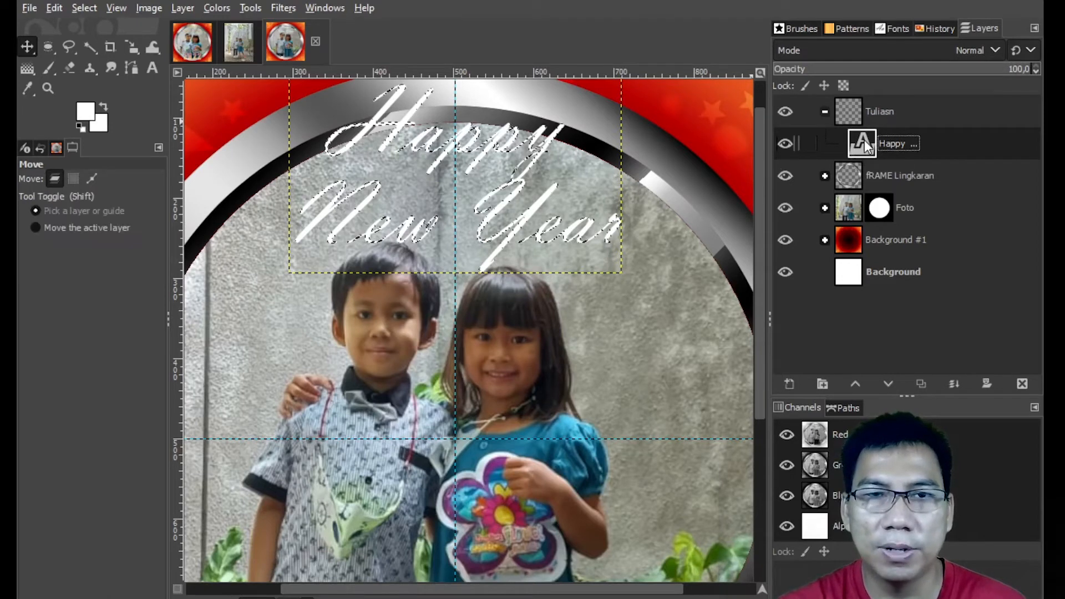
pyautogui.click(785, 144)
# - Add a transparent 1000 × 1000 px layer named "warna tuisan" above the greeting text layer
pyautogui.click(788, 384)
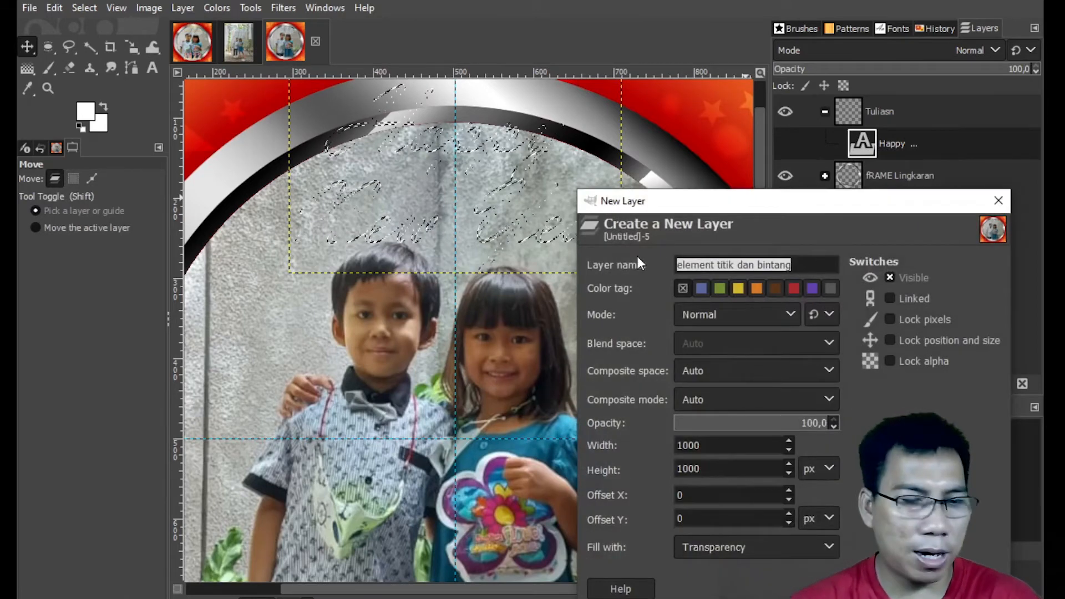
pyautogui.write('warna t')
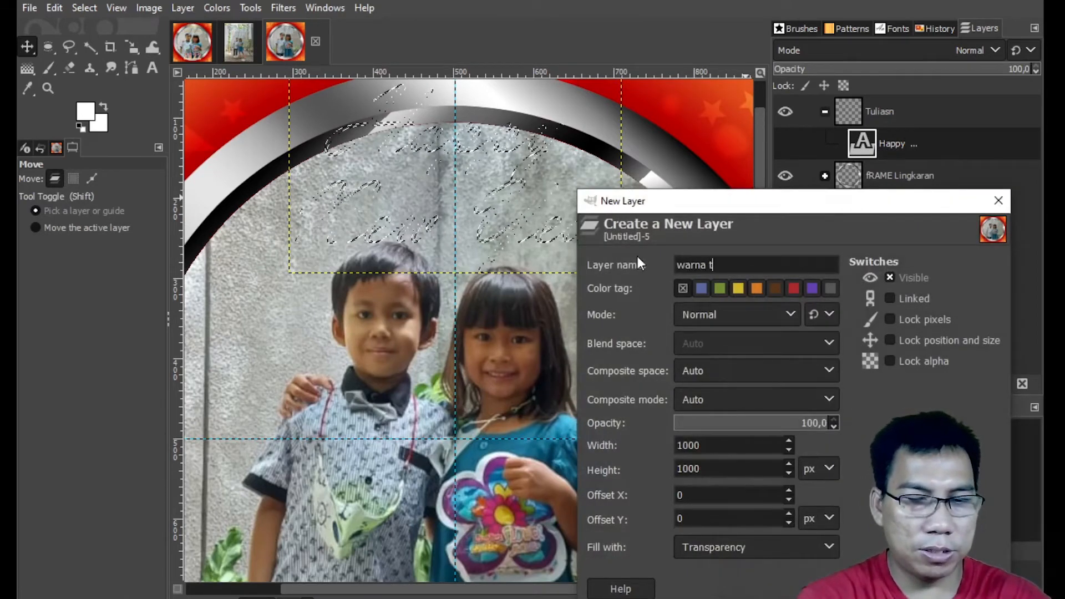
pyautogui.write('uisan')
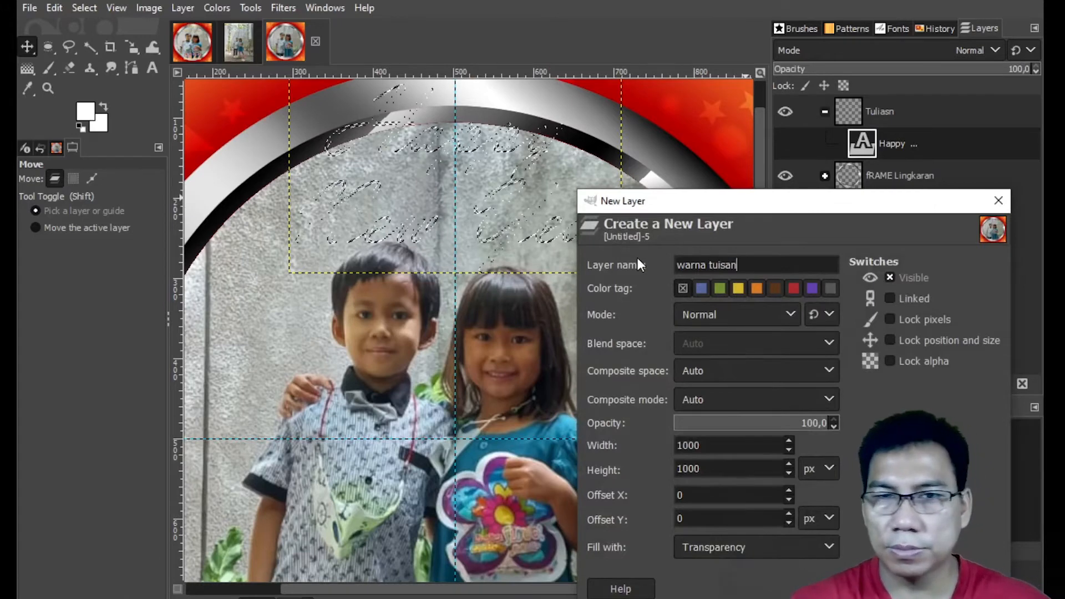
pyautogui.press('Return')
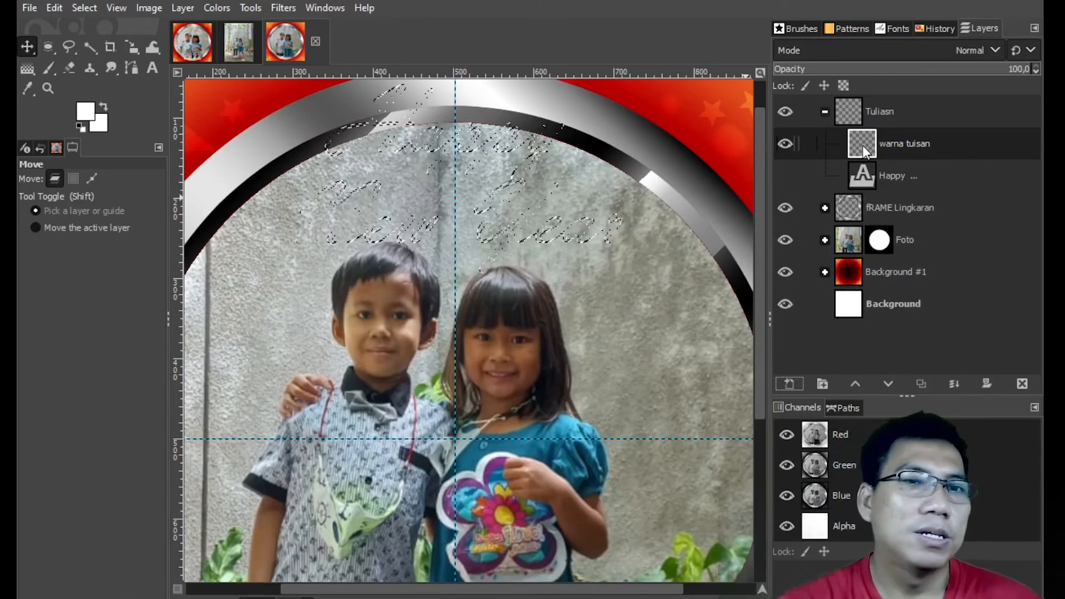
# - Browse the available gradients and choose Golden for the Gradient tool
pyautogui.click(27, 68)
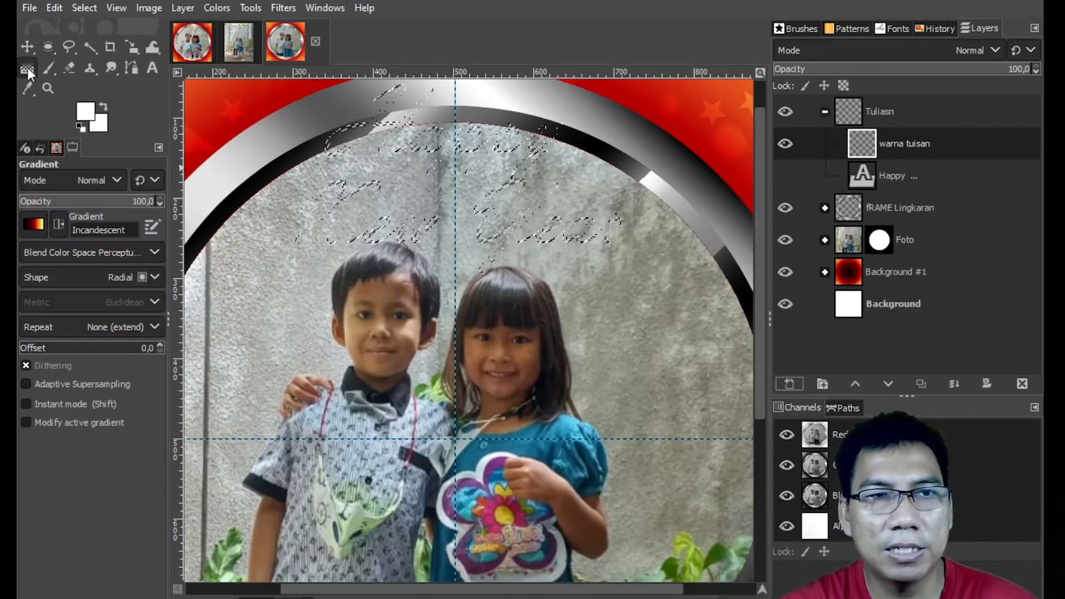
pyautogui.click(32, 226)
pyautogui.scroll(-6, 96, 311)
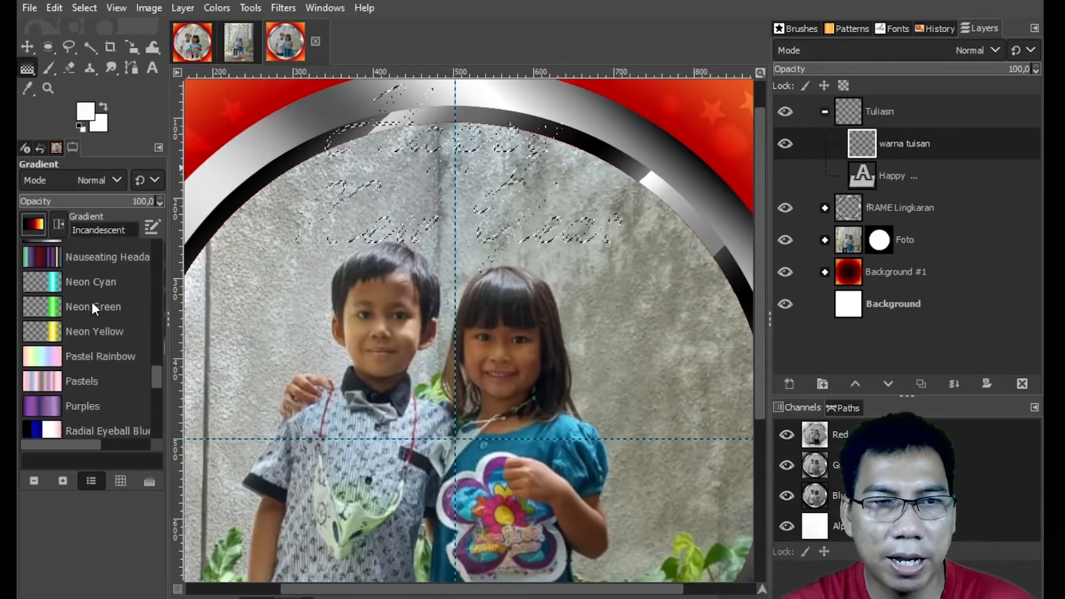
pyautogui.scroll(2, 88, 320)
pyautogui.scroll(-4, 88, 321)
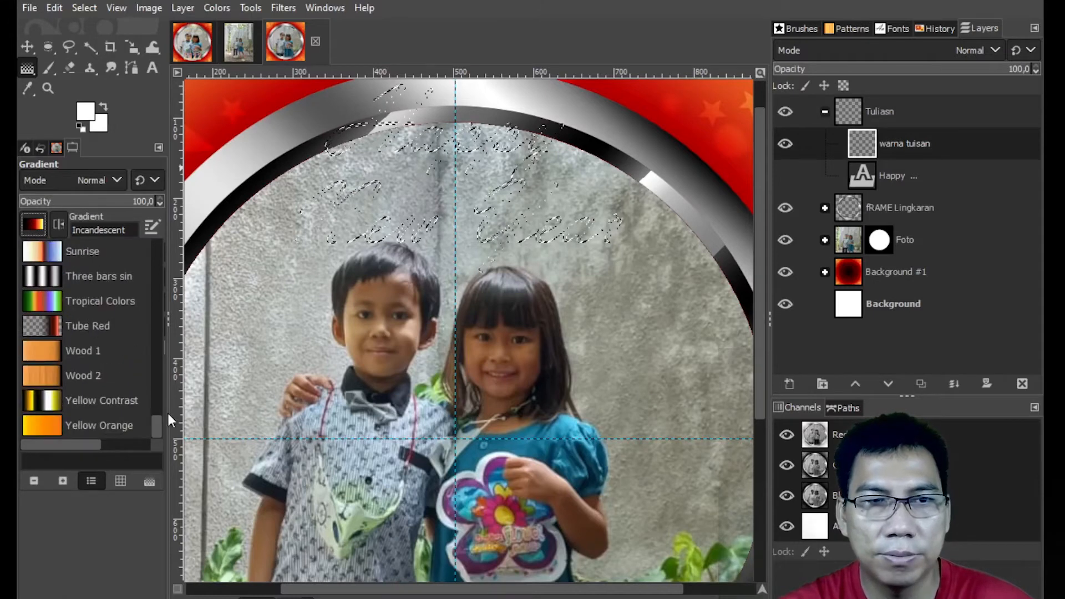
pyautogui.moveTo(154, 423); pyautogui.dragTo(141, 351)
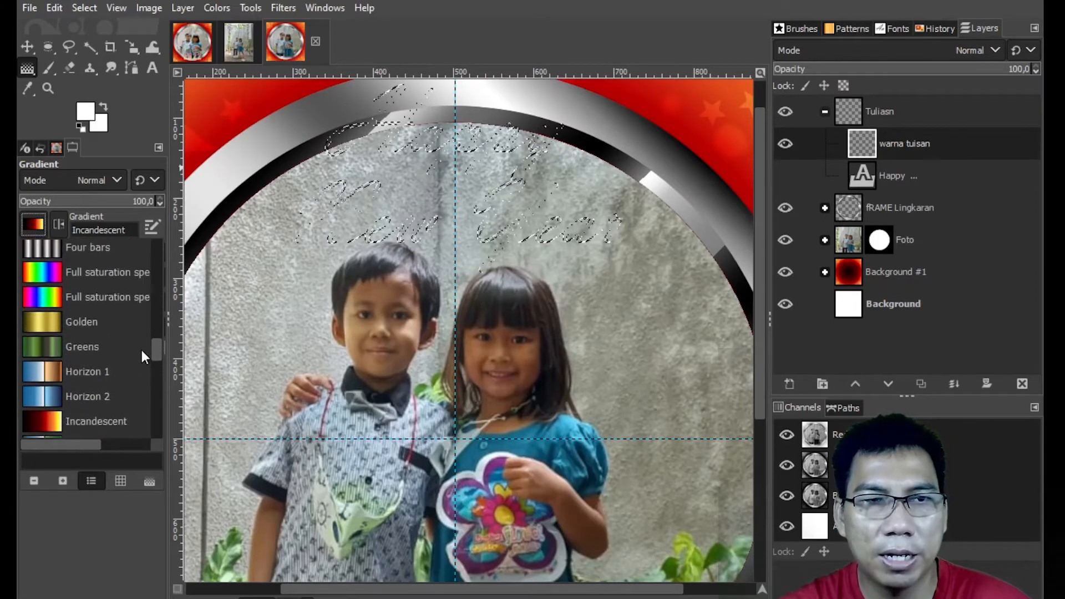
pyautogui.click(78, 321)
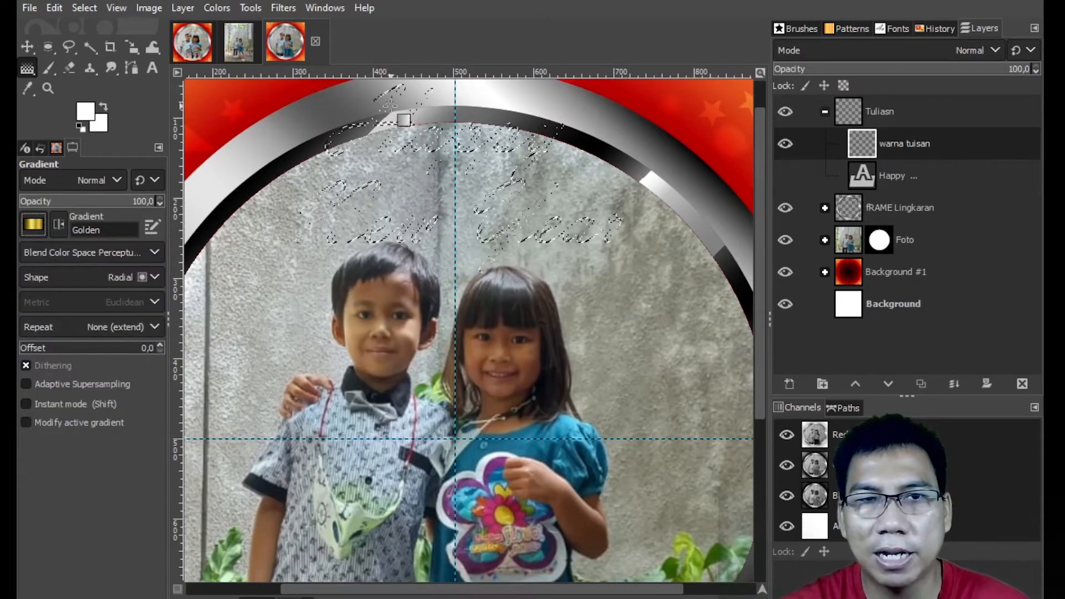
# - Fill the selected letters with a radial Golden gradient from about (226, 21) to (830, 342) px and clear the selection
pyautogui.hotkey('shift', 'ctrl', 'j')
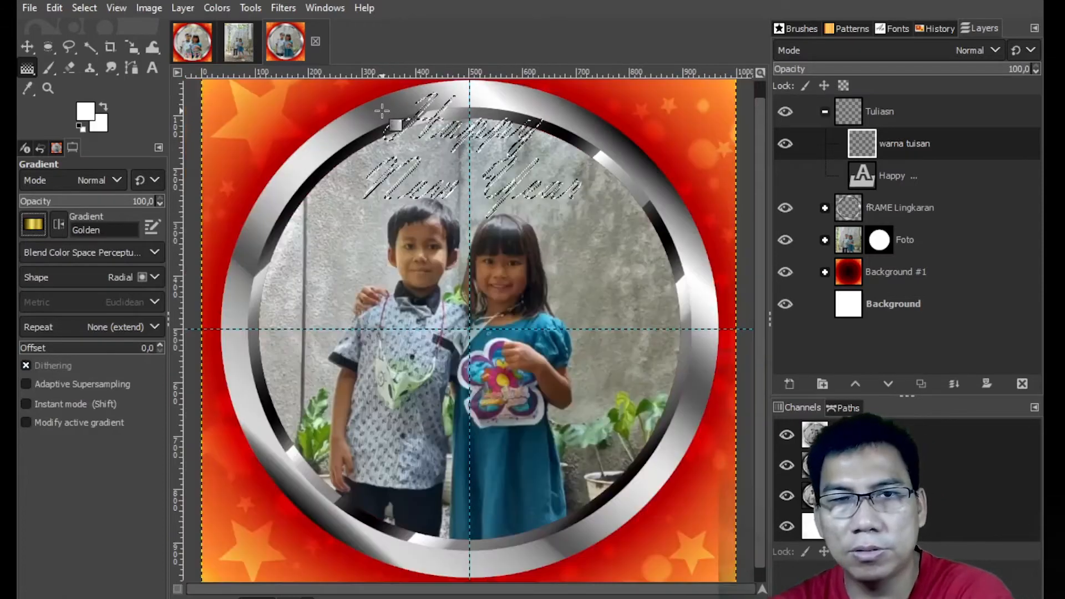
pyautogui.moveTo(374, 94); pyautogui.dragTo(515, 191)
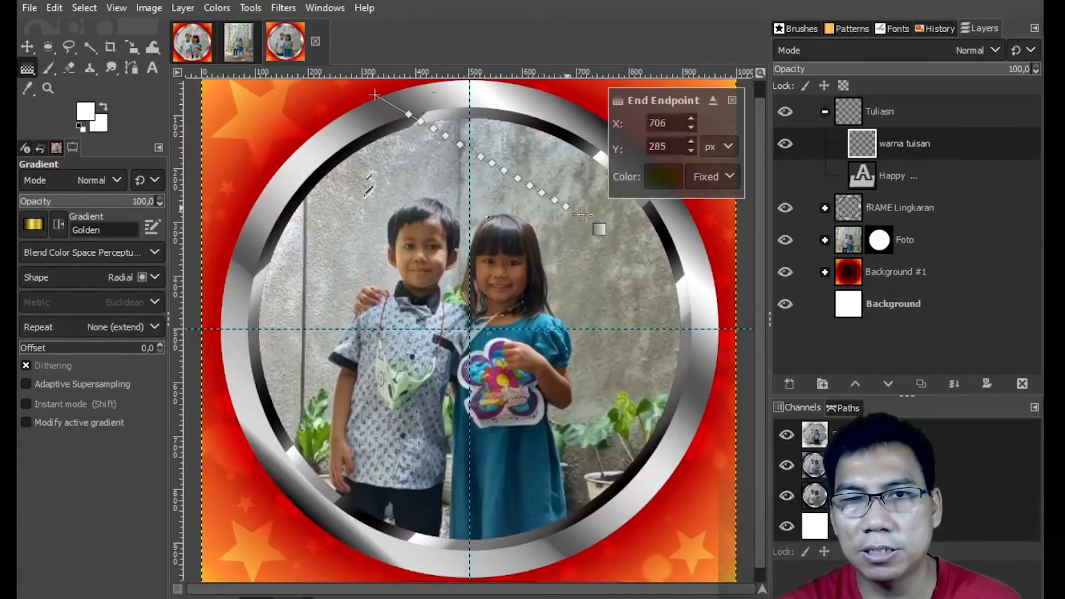
pyautogui.moveTo(374, 95); pyautogui.dragTo(332, 80)
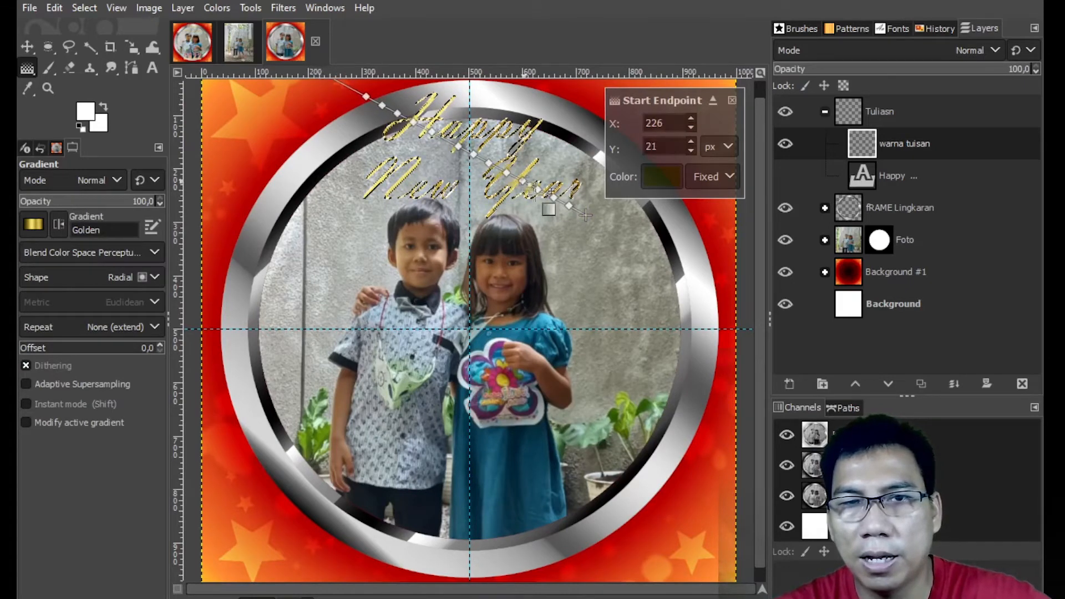
pyautogui.moveTo(586, 215); pyautogui.dragTo(645, 245)
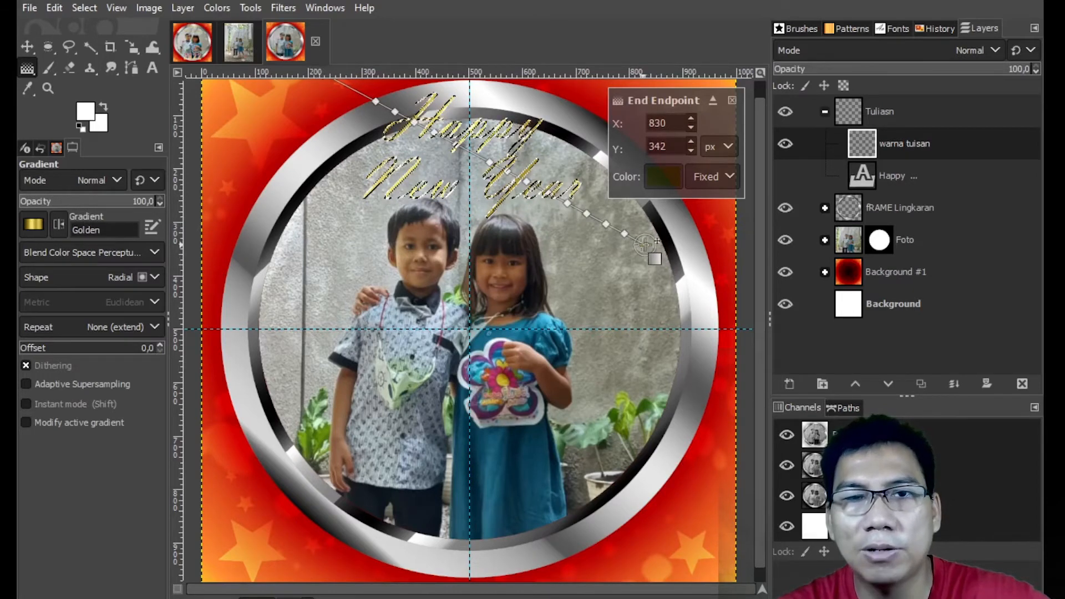
pyautogui.click(28, 46)
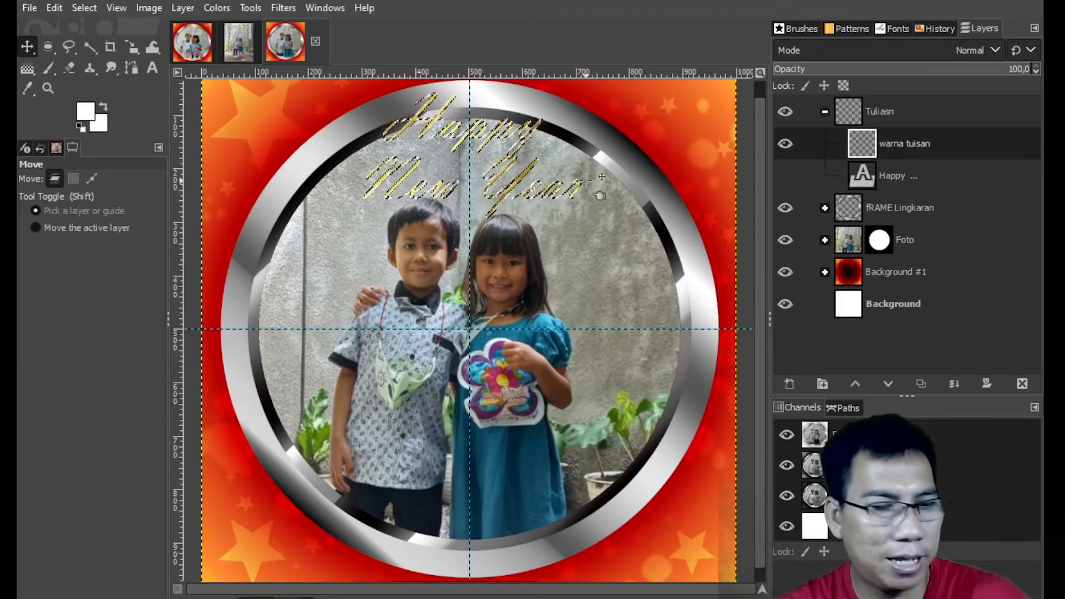
pyautogui.hotkey('ctrl', 'shift', 'a')
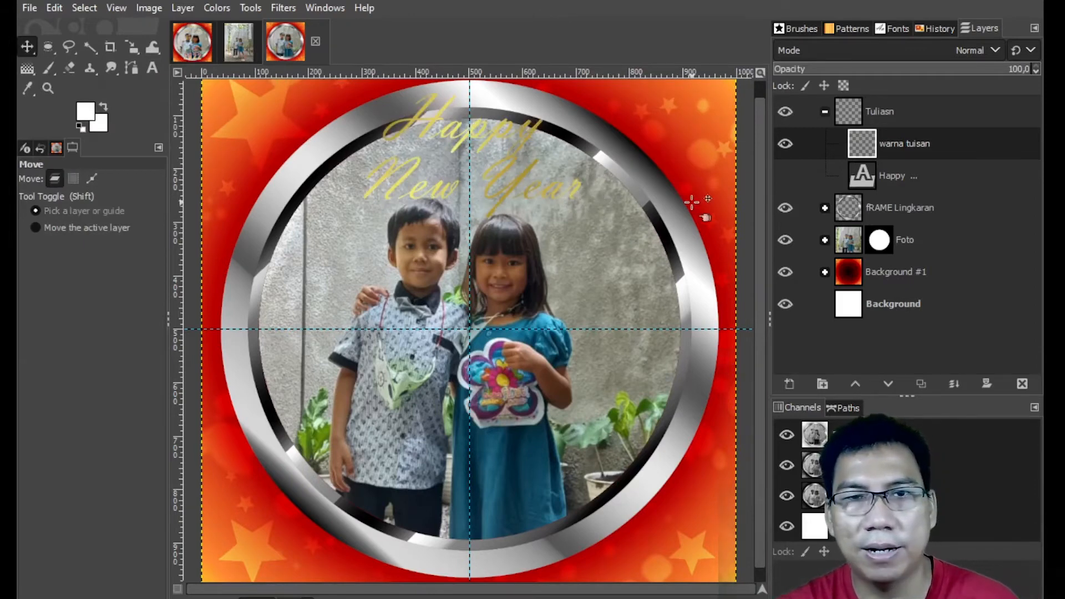
# - Duplicate the "warna tuisan" layer and place the copy directly beneath the original
pyautogui.scroll(2, 761, 312)
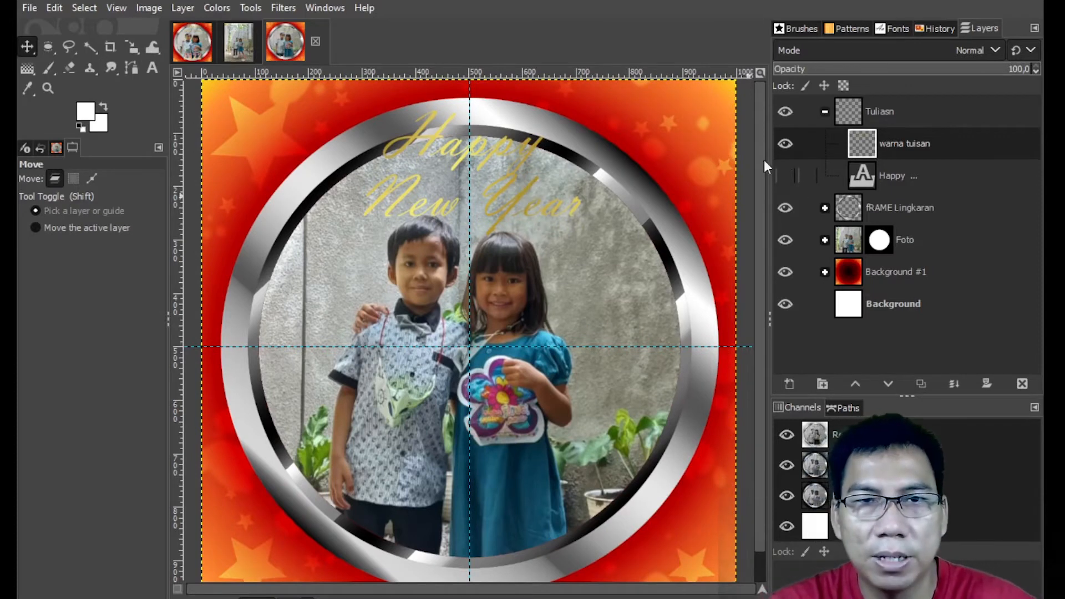
pyautogui.scroll(3, 691, 169)
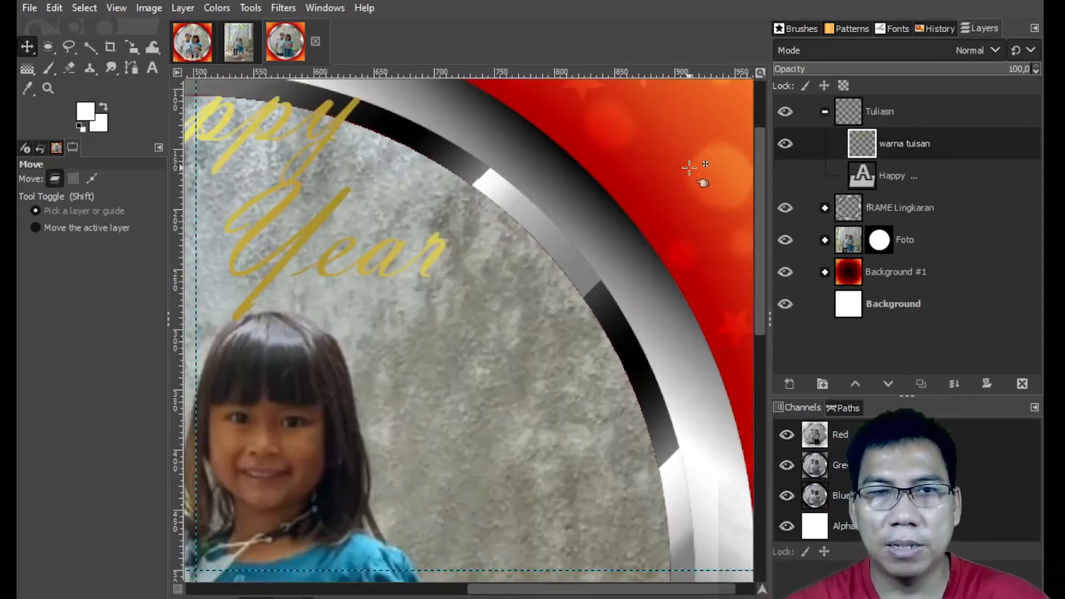
pyautogui.moveTo(566, 589); pyautogui.dragTo(452, 587)
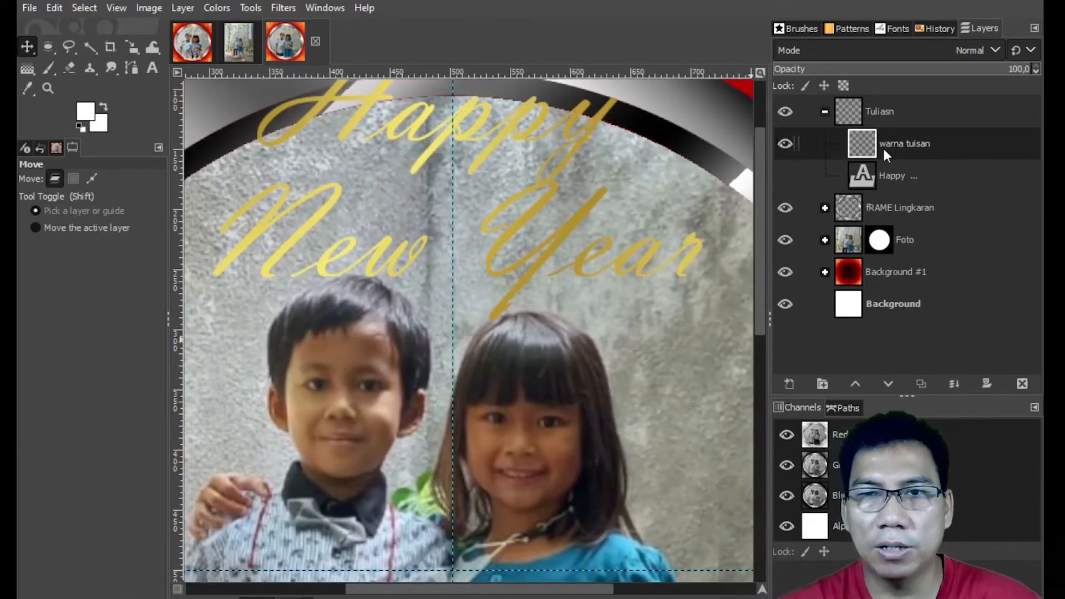
pyautogui.rightClick(898, 145)
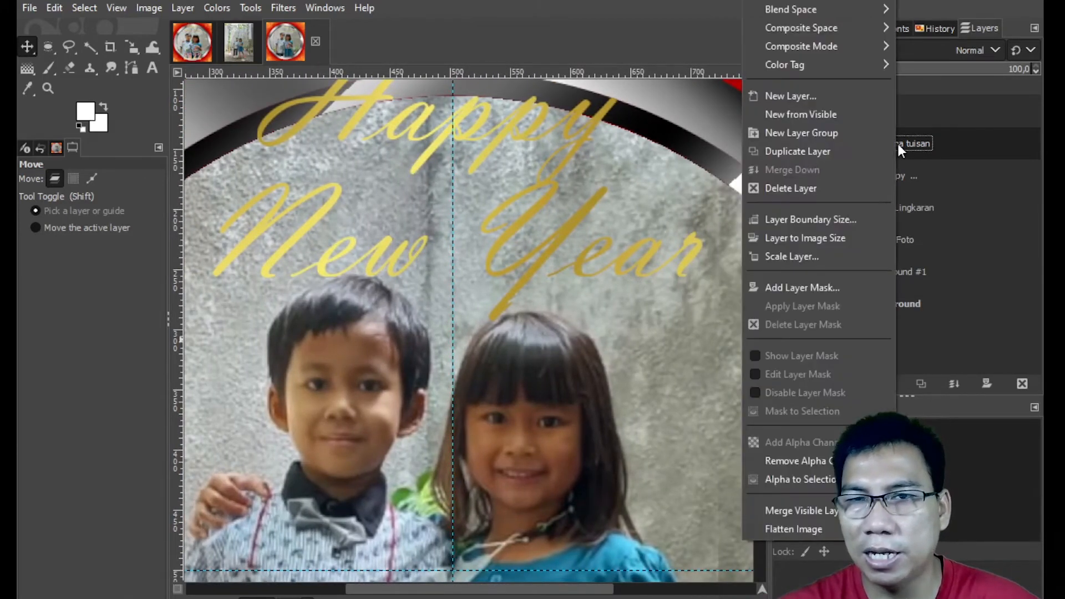
pyautogui.click(814, 148)
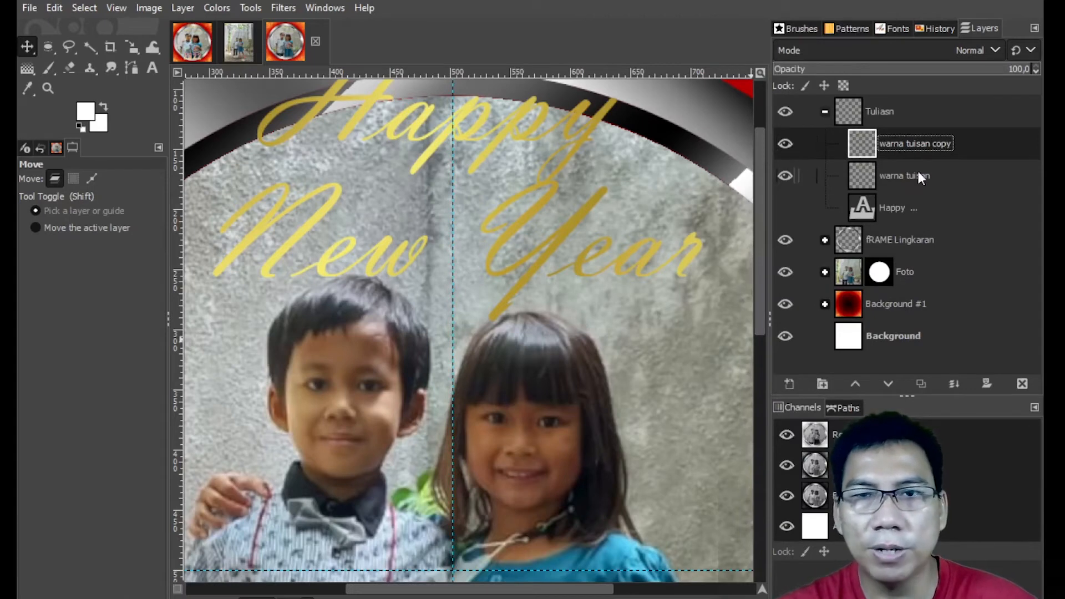
pyautogui.moveTo(926, 143); pyautogui.dragTo(925, 184)
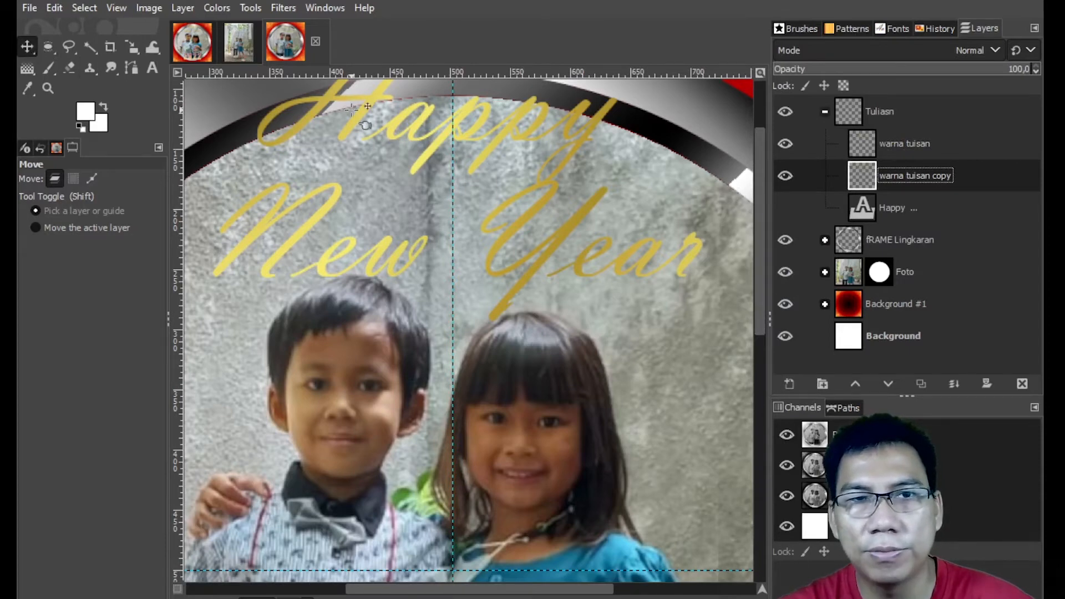
# - Offset the gold lettering slightly from its copy to give the greeting a thicker look
pyautogui.moveTo(370, 108); pyautogui.dragTo(380, 120)
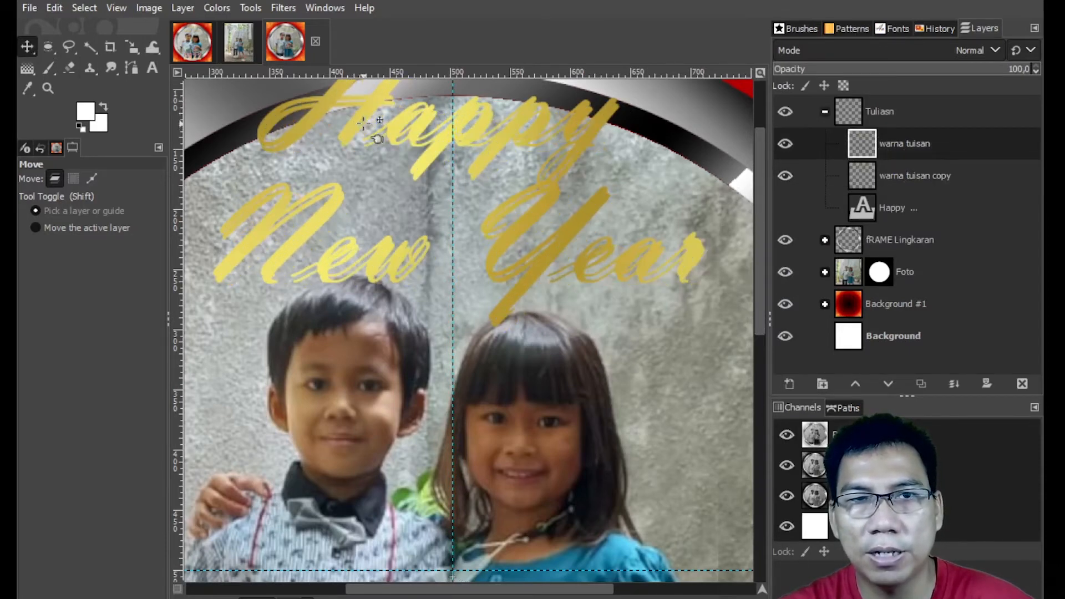
# - Darken the warna tuisan copy layer with Brightness-Contrast, setting brightness to -107 and contrast to 22
pyautogui.click(377, 139)
pyautogui.click(216, 8)
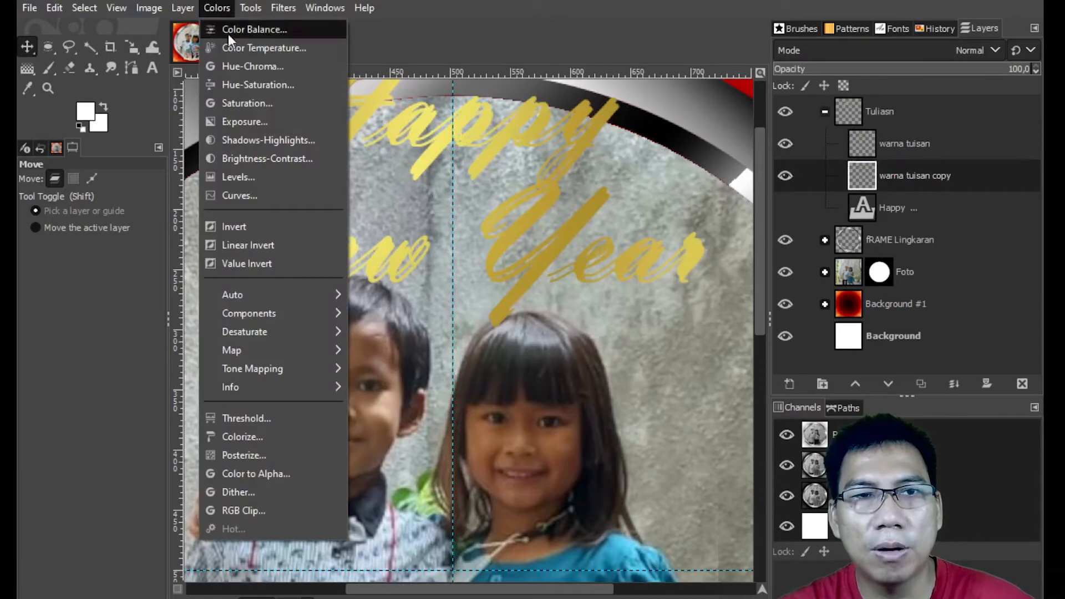
pyautogui.click(269, 159)
pyautogui.moveTo(311, 71); pyautogui.dragTo(359, 315)
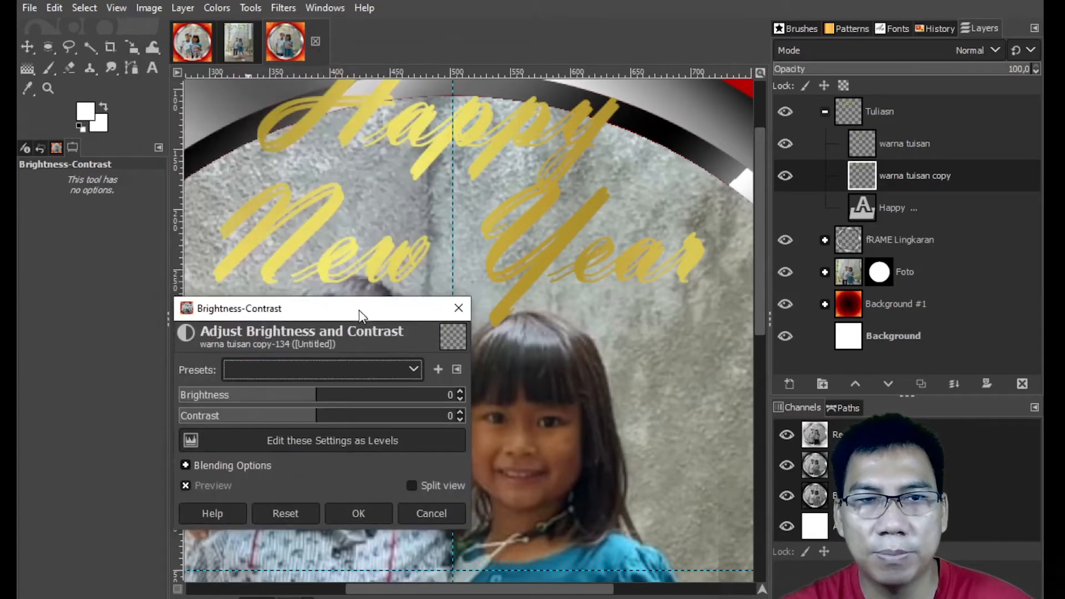
pyautogui.moveTo(311, 395); pyautogui.dragTo(205, 398)
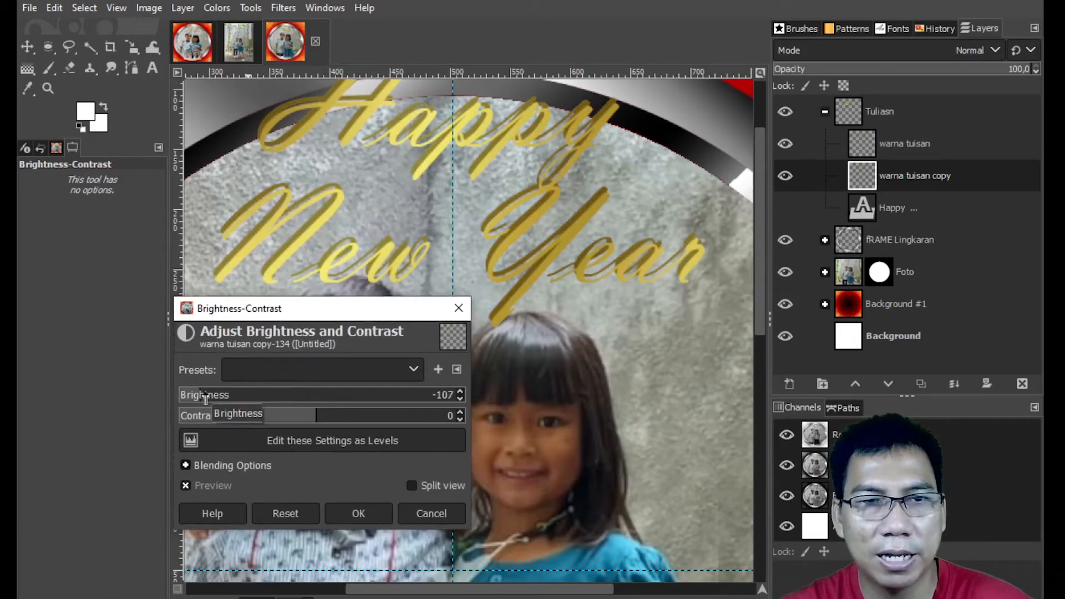
pyautogui.moveTo(314, 416); pyautogui.dragTo(340, 414)
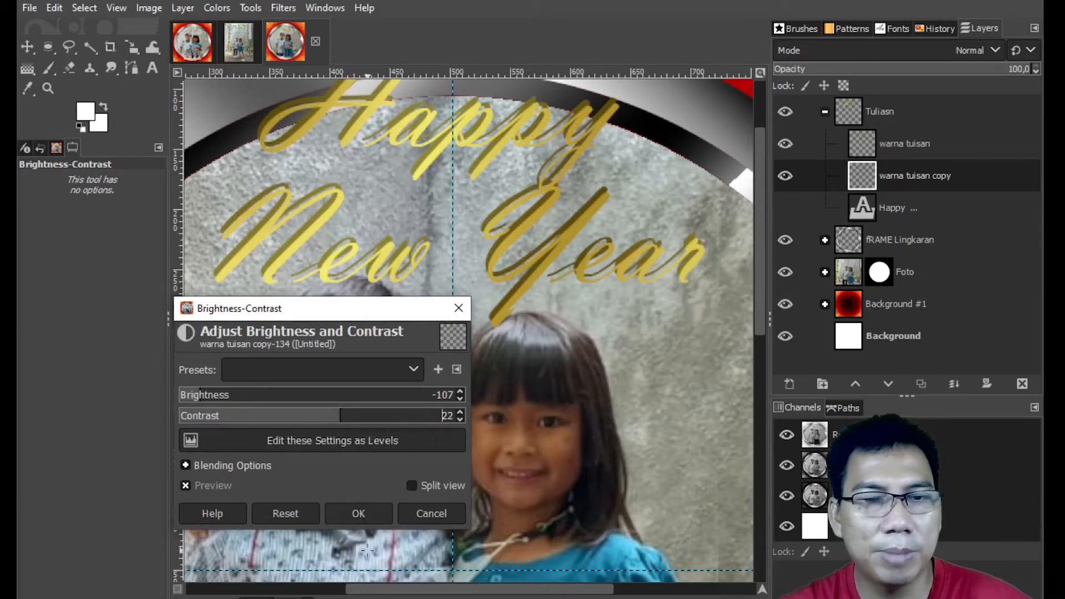
pyautogui.click(358, 513)
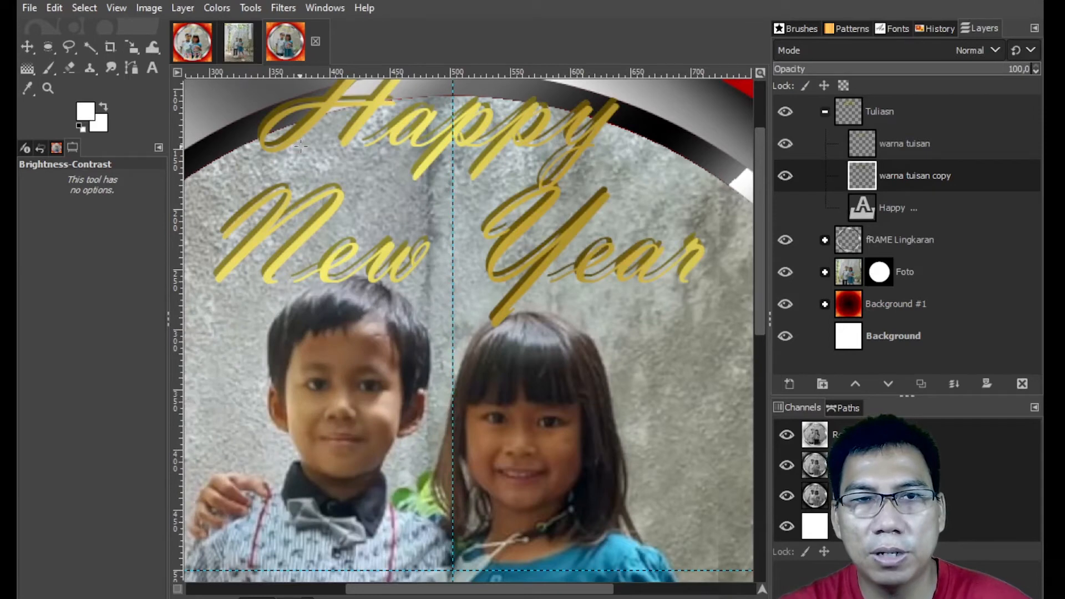
# - Move the warna tuisan lettering slightly up and left of its dark copy, and make the warna tuisan copy layer active
pyautogui.click(27, 47)
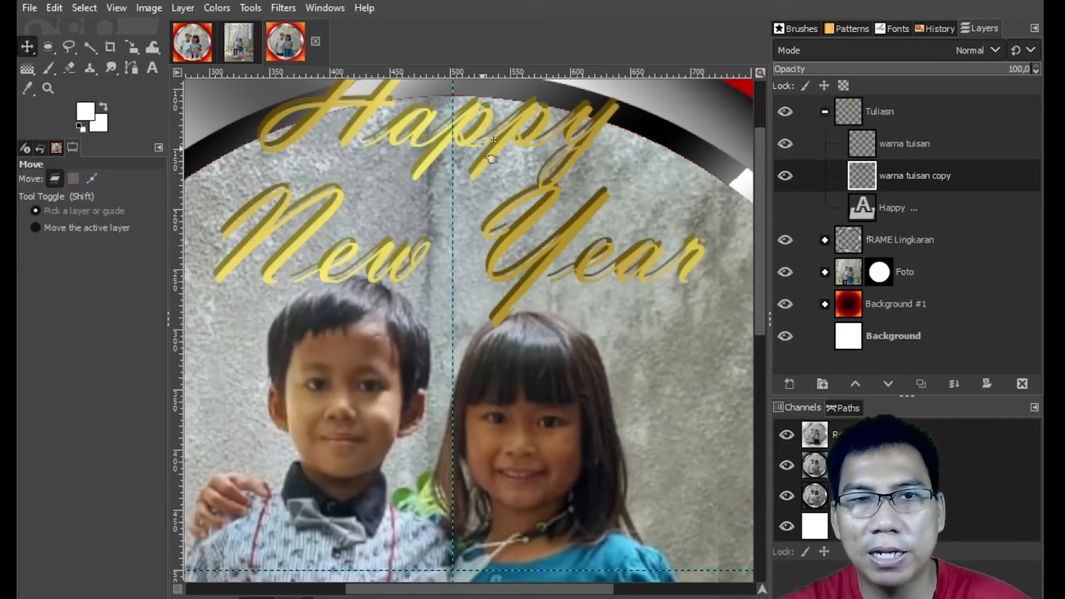
pyautogui.moveTo(413, 143); pyautogui.dragTo(404, 131)
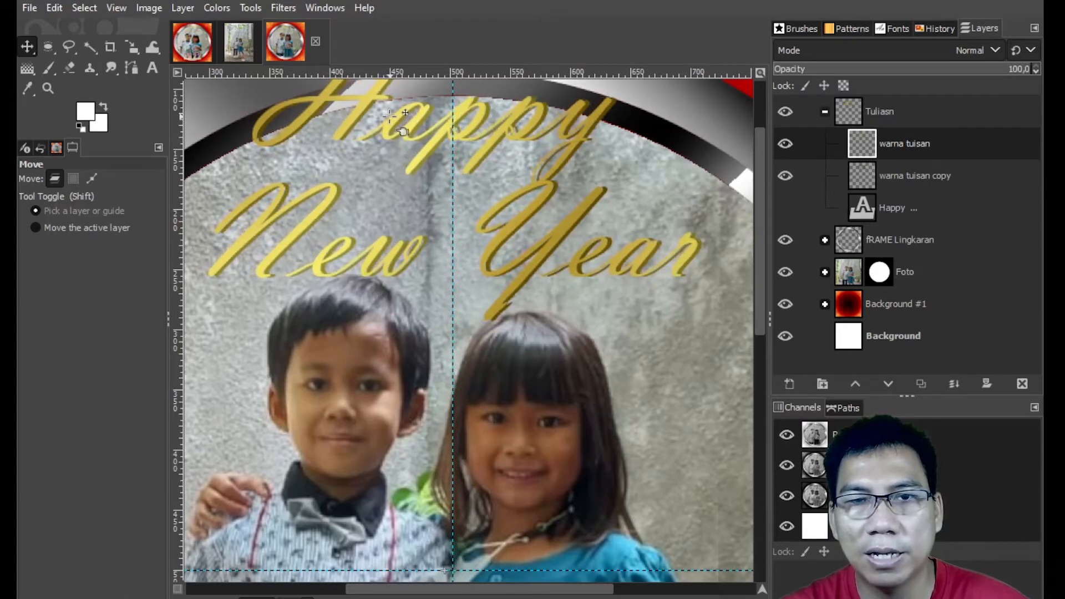
pyautogui.press('pagedown')
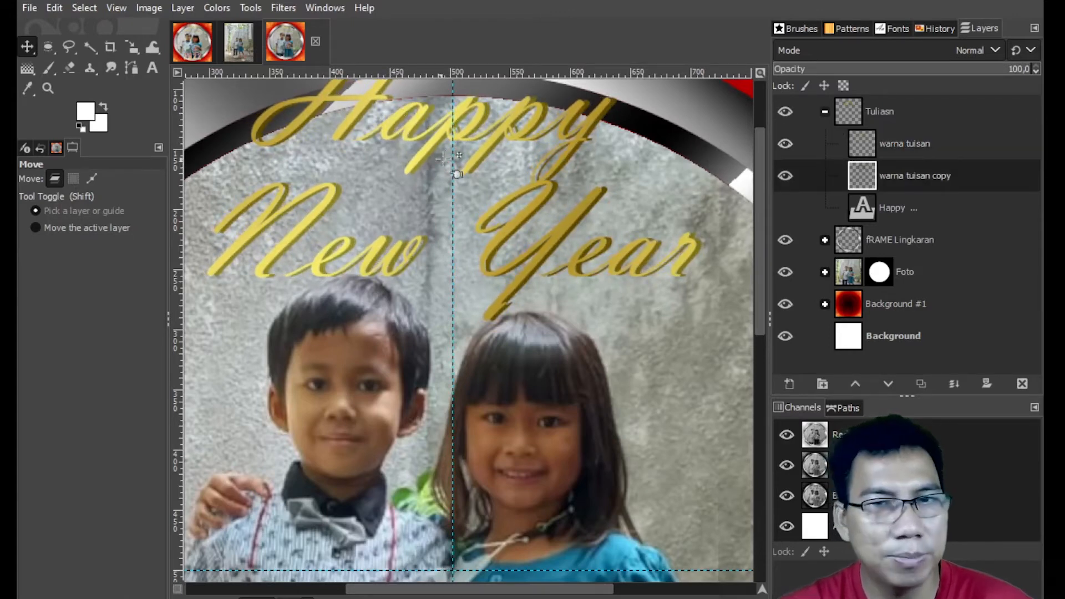
pyautogui.click(914, 208)
pyautogui.click(914, 175)
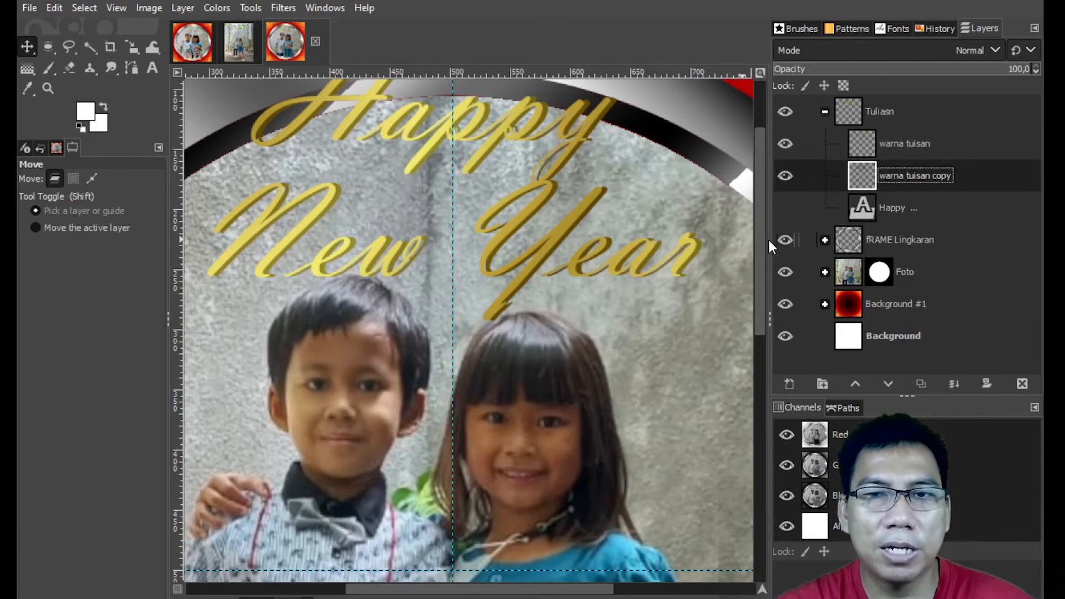
# - Examine the Happy New Year lettering in the finished reference image and return to the working image
pyautogui.moveTo(756, 228); pyautogui.dragTo(759, 188)
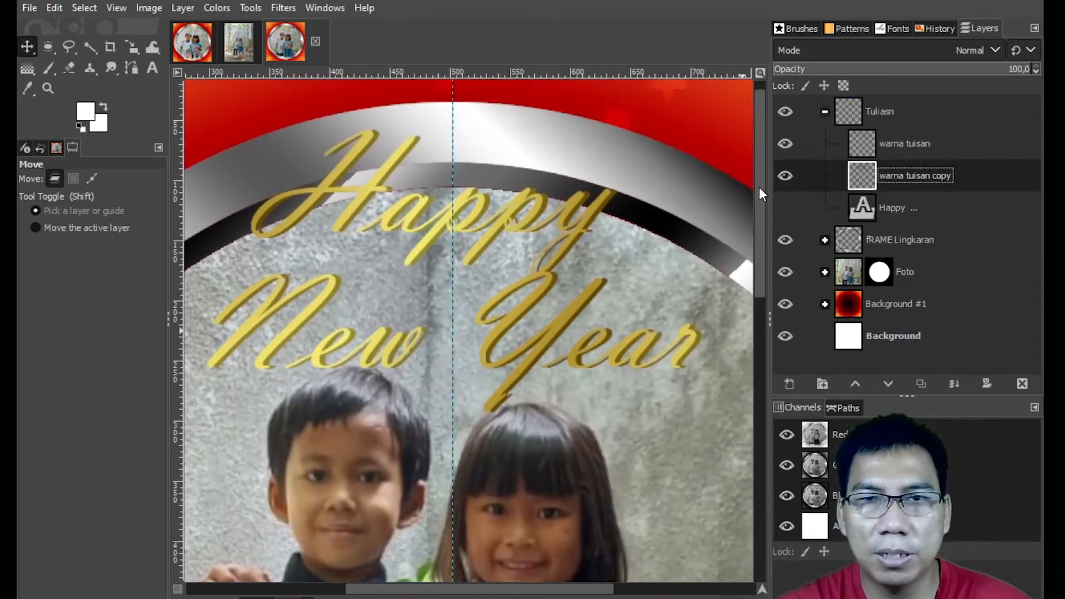
pyautogui.click(192, 43)
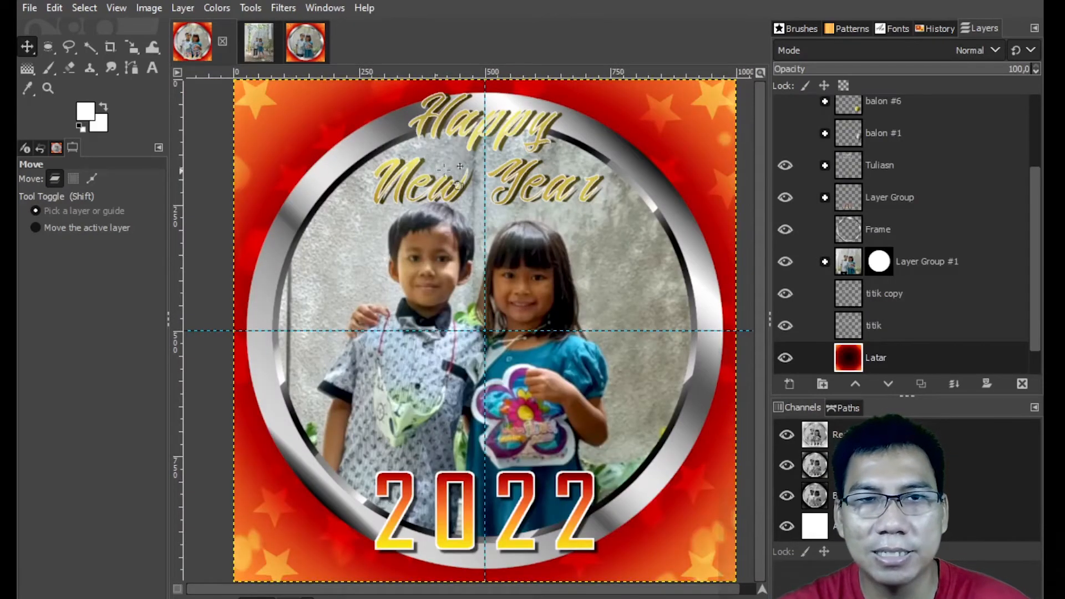
pyautogui.click(305, 42)
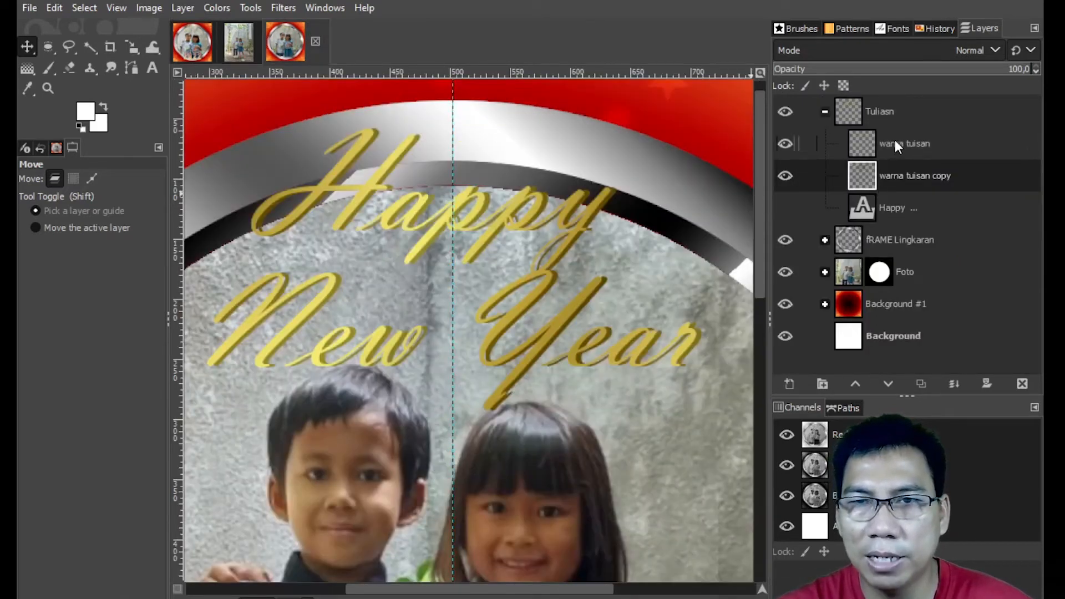
# - Create a selection from the alpha of the warna tuisan layer
pyautogui.click(881, 147)
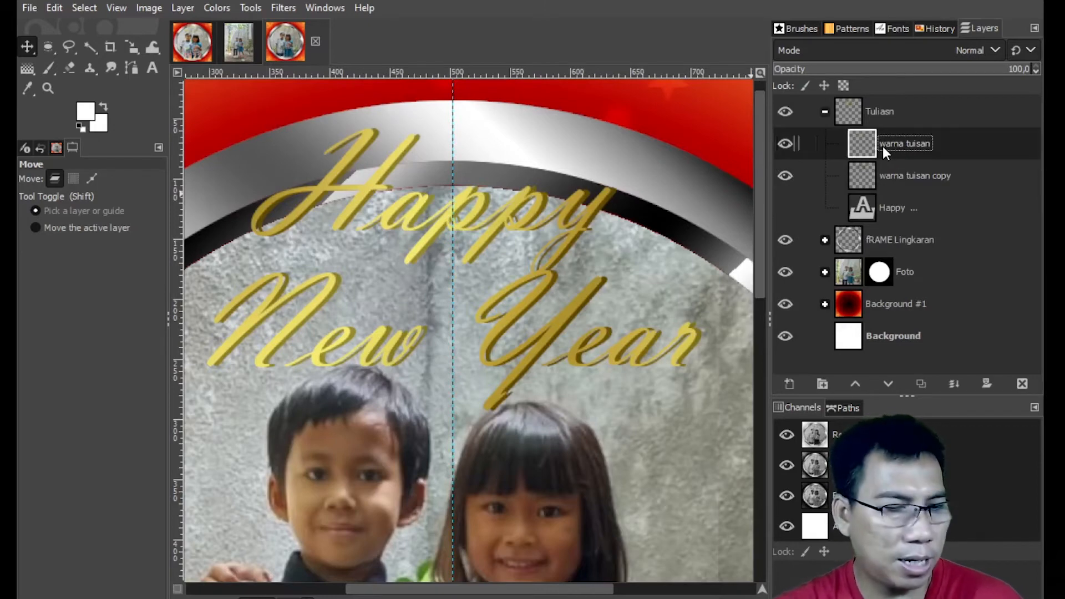
pyautogui.keyDown('alt'); pyautogui.click(861, 144); pyautogui.keyUp('alt')
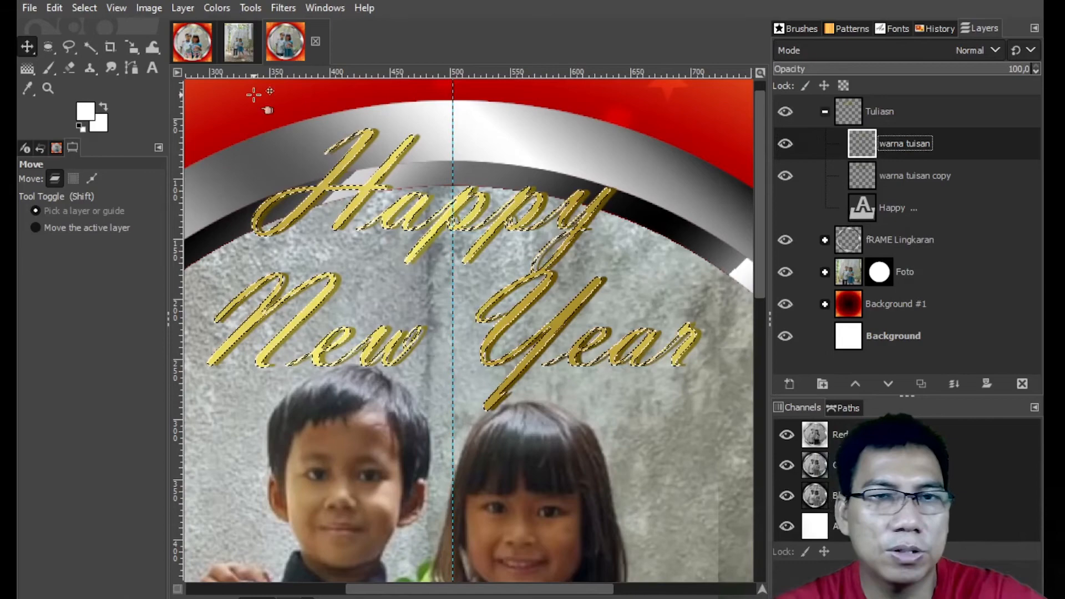
# - Try outlining the lettering selection with a 2 px solid white stroke line, and undo the stroke
pyautogui.click(82, 9)
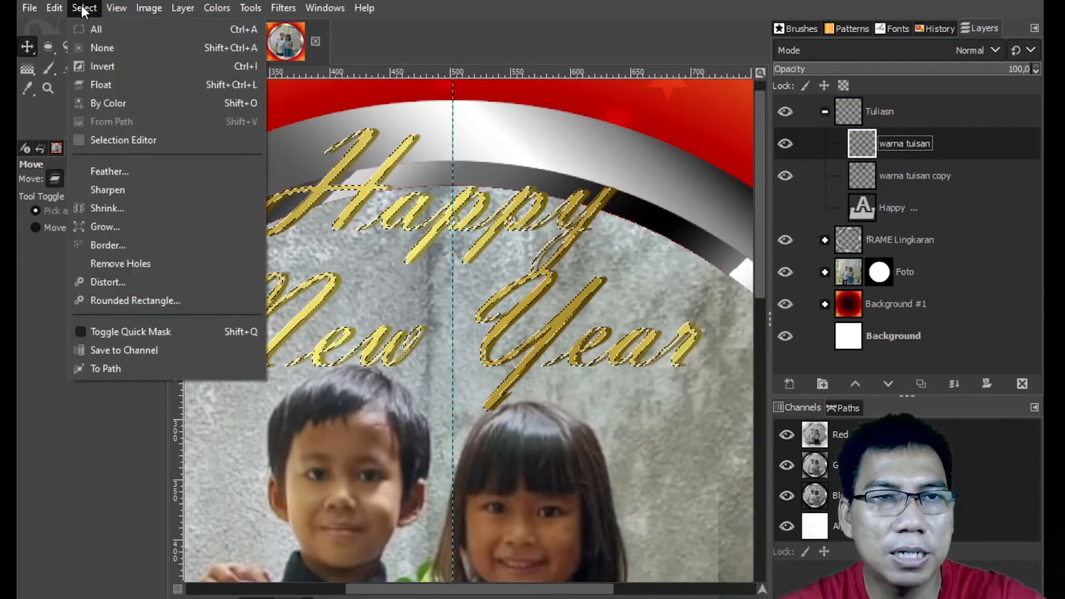
pyautogui.moveTo(53, 8)
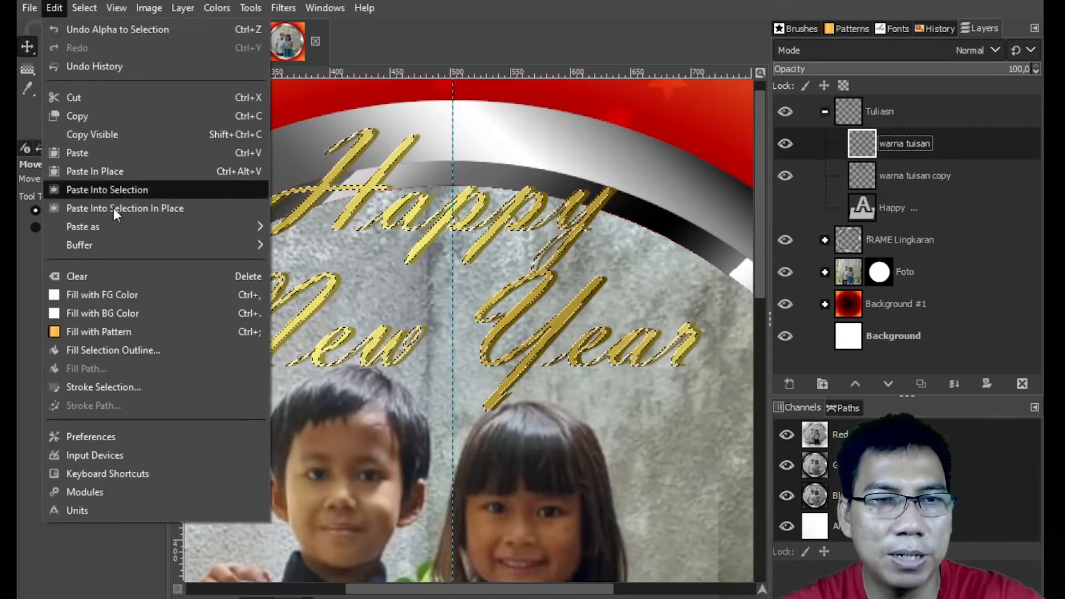
pyautogui.click(109, 387)
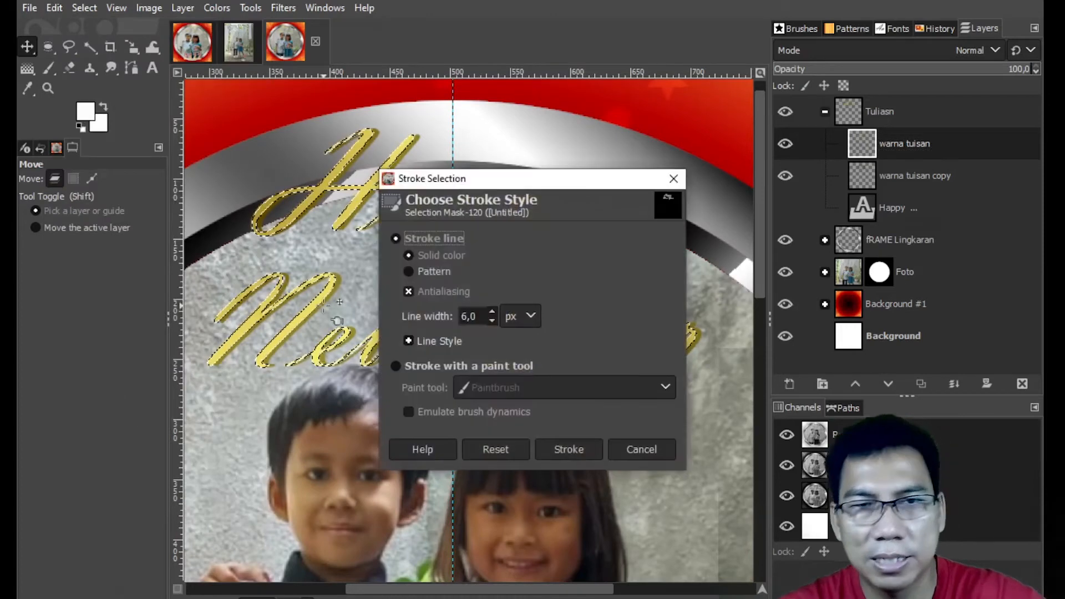
pyautogui.moveTo(483, 316); pyautogui.dragTo(404, 311)
pyautogui.write('2')
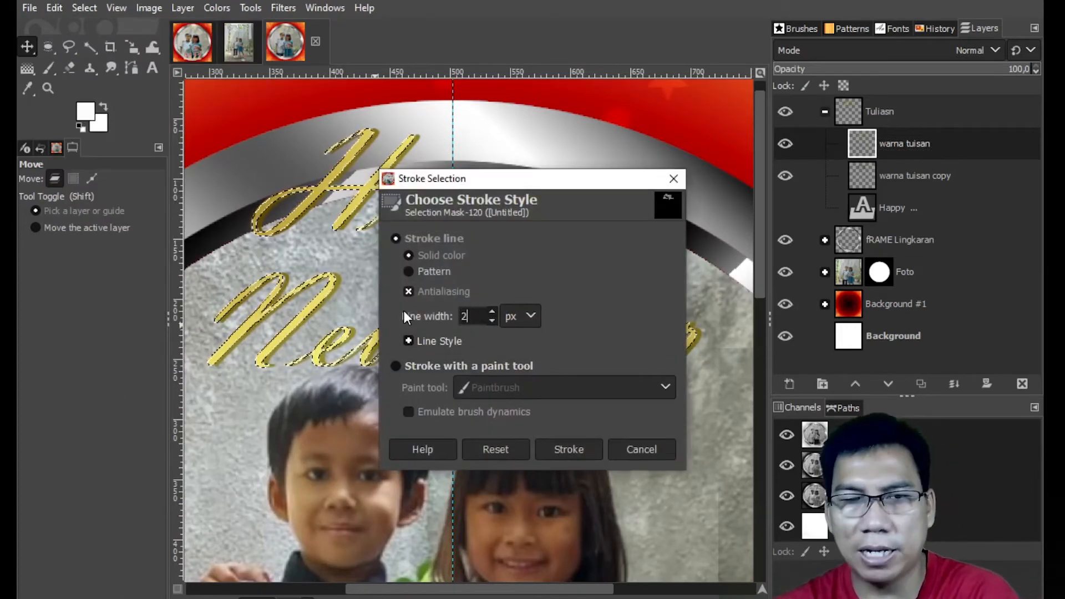
pyautogui.click(570, 451)
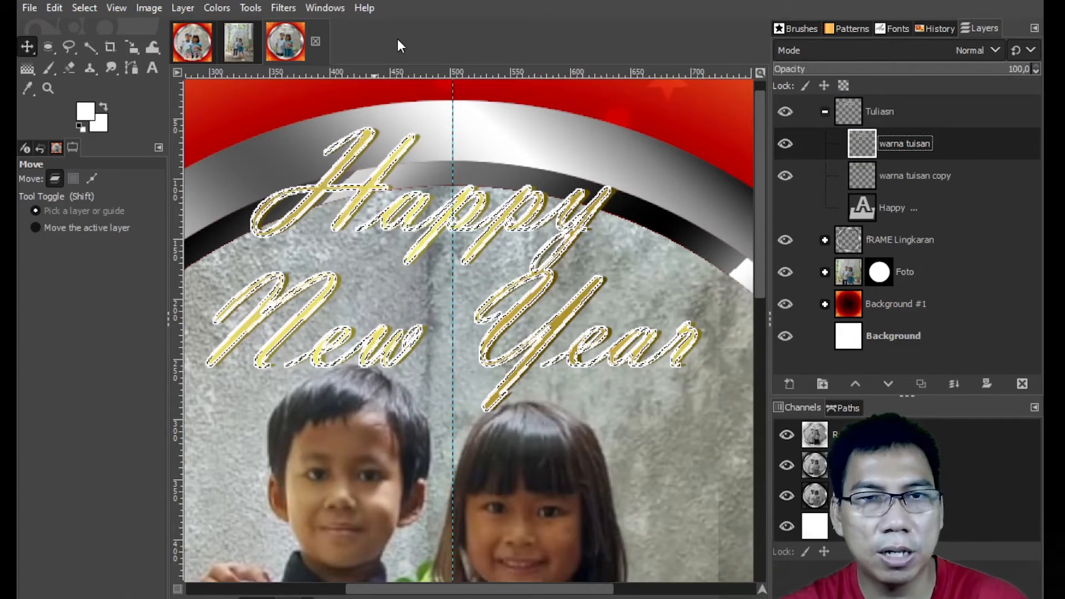
pyautogui.hotkey('ctrl', 'z')
# - Try a 1 px solid white stroke around the lettering with the selection removed, and undo both changes
pyautogui.click(56, 8)
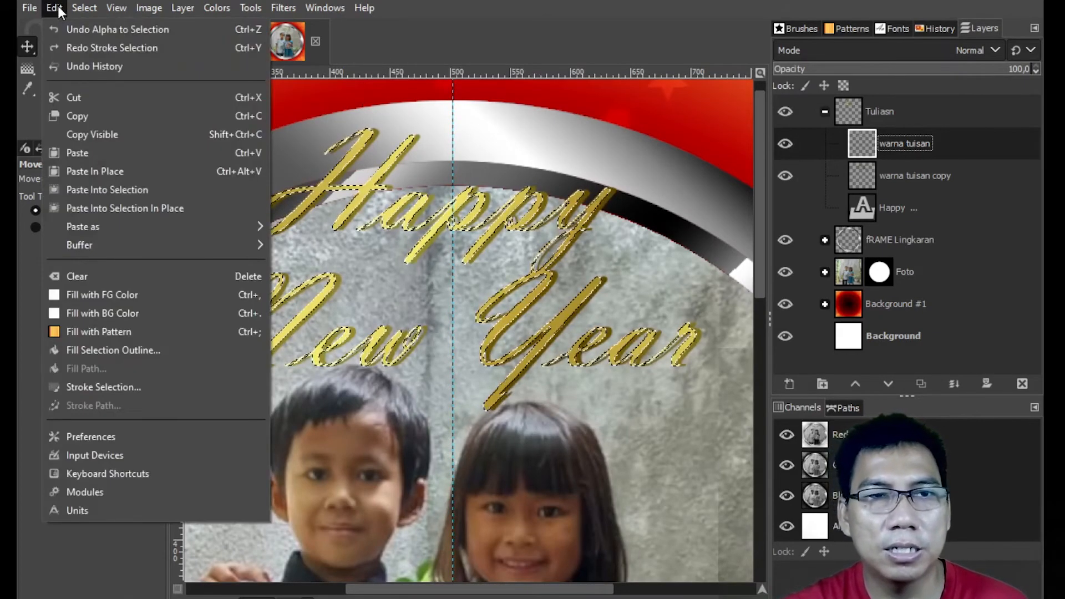
pyautogui.click(107, 389)
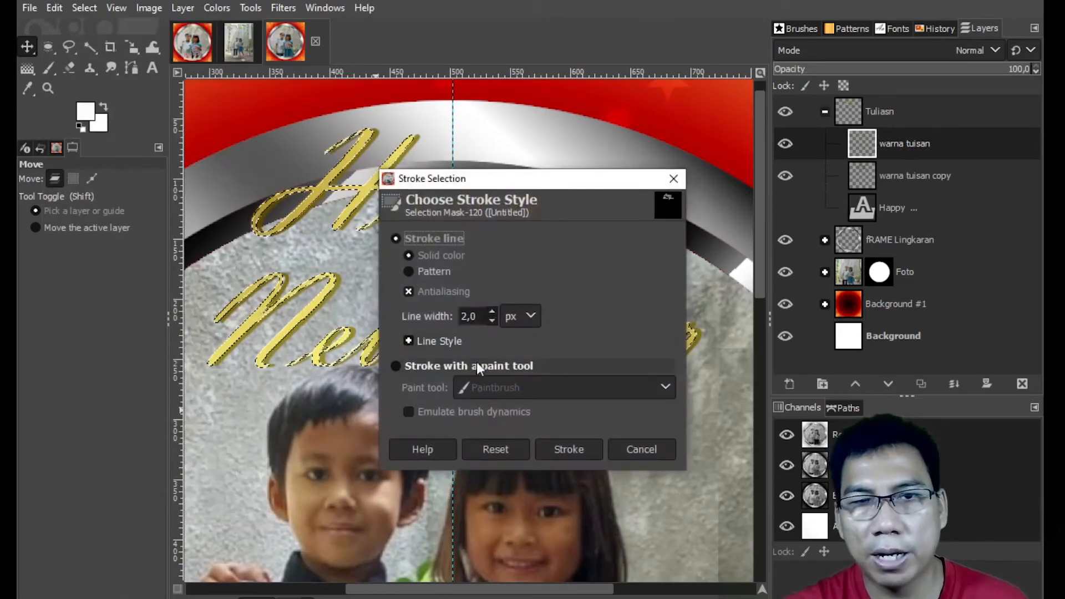
pyautogui.moveTo(478, 316); pyautogui.dragTo(419, 313)
pyautogui.write('1')
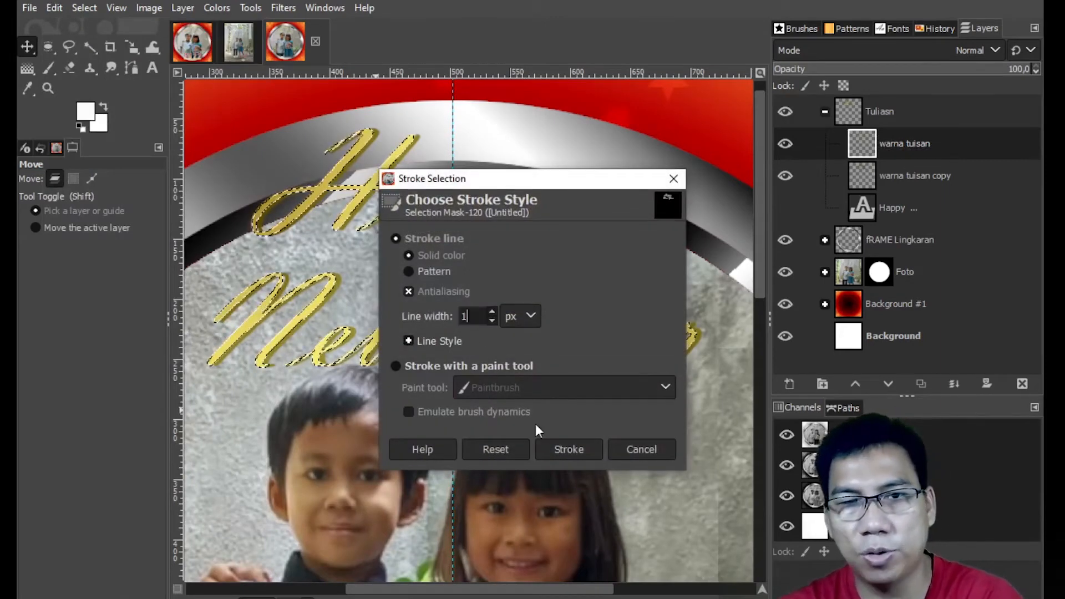
pyautogui.click(564, 449)
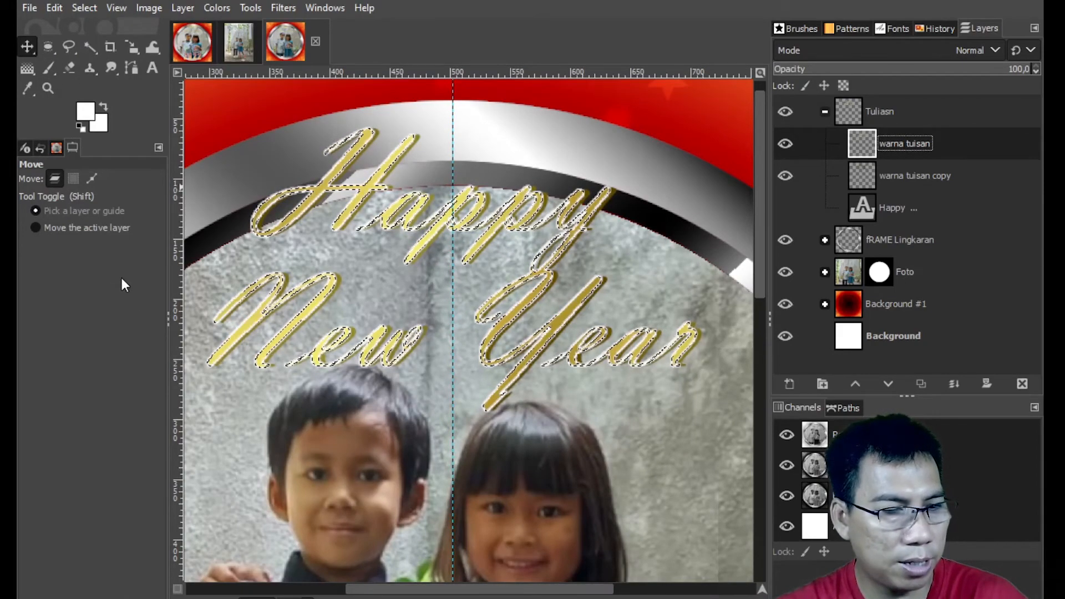
pyautogui.hotkey('ctrl', 'shift', 'a')
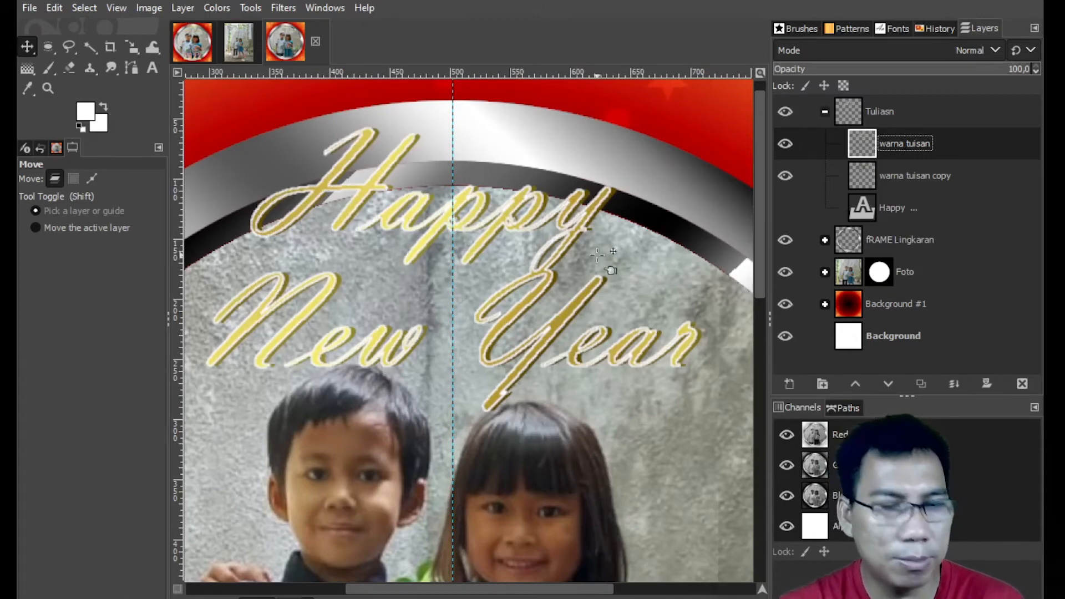
pyautogui.hotkey('ctrl', 'z')
pyautogui.hotkey('ctrl', 'z')
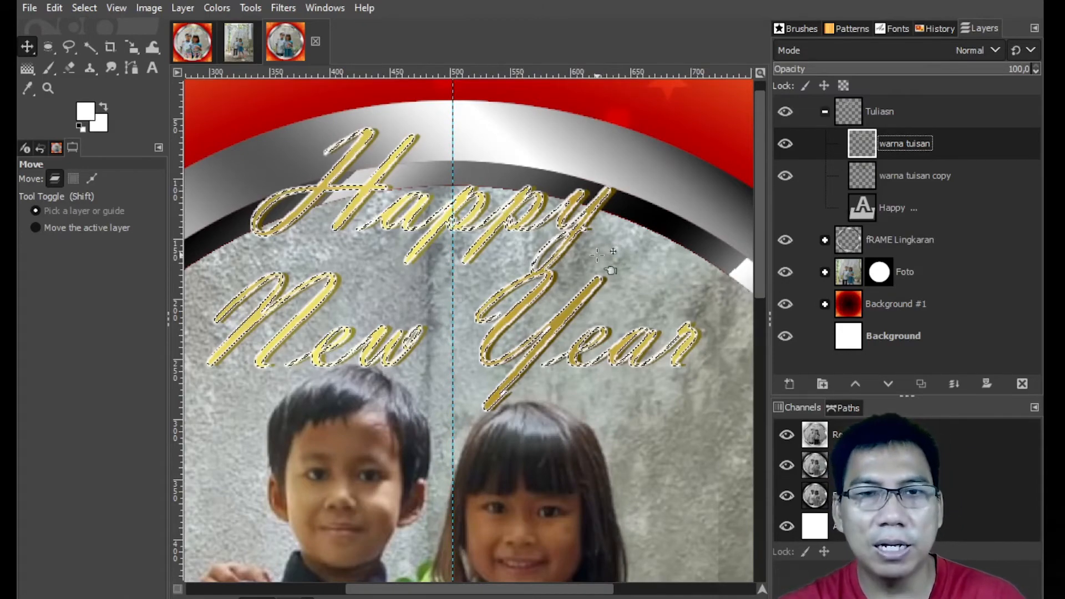
# - Stroke the lettering selection on the warna tuisan layer with a 0.5 px solid white line and clear the selection
pyautogui.click(84, 7)
pyautogui.moveTo(56, 6)
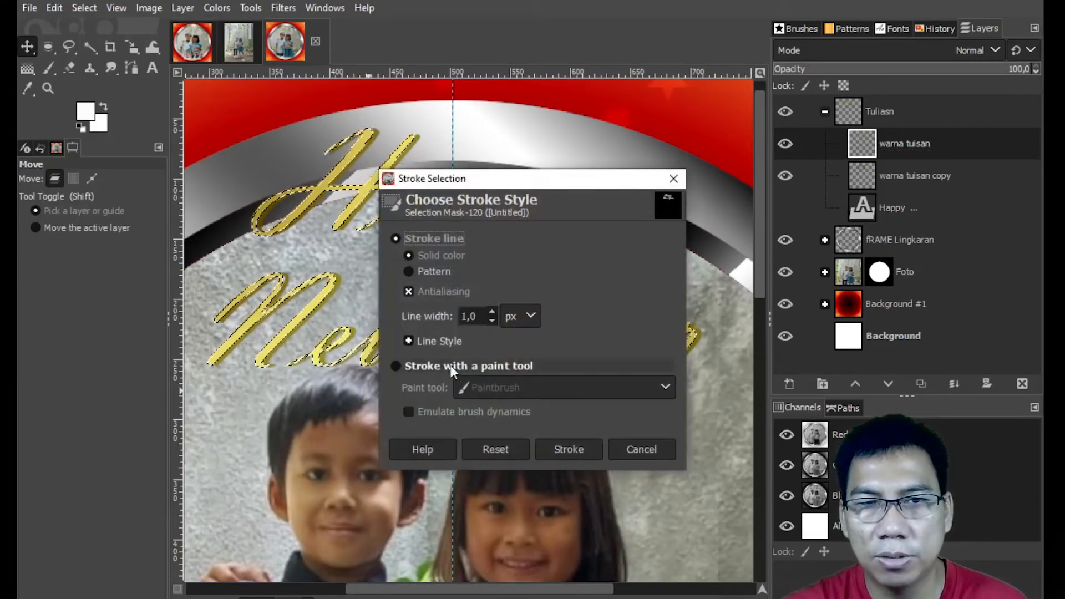
pyautogui.click(491, 320)
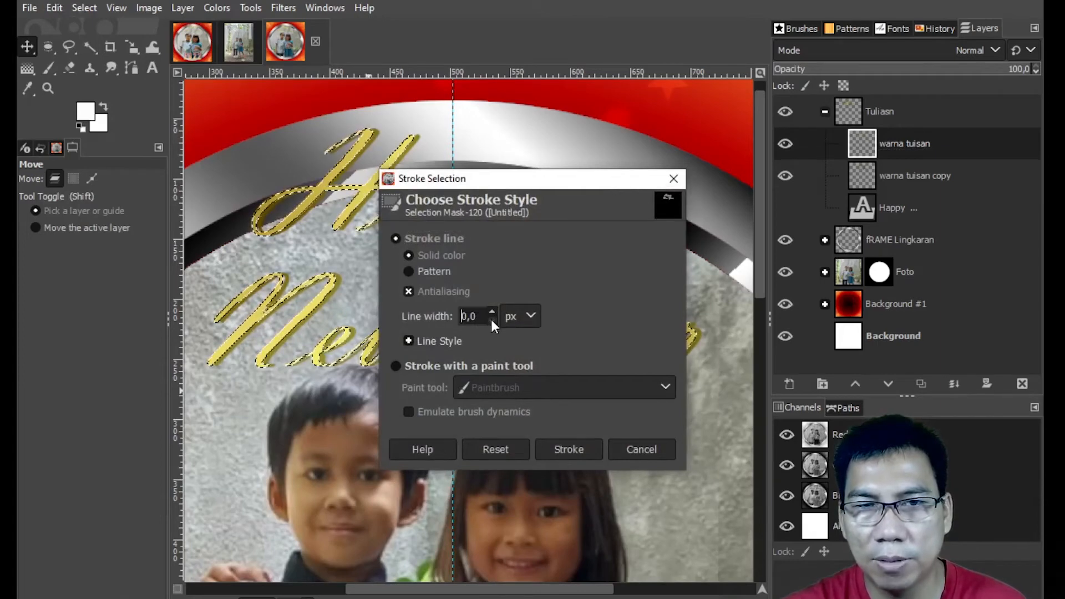
pyautogui.moveTo(478, 316); pyautogui.dragTo(472, 316)
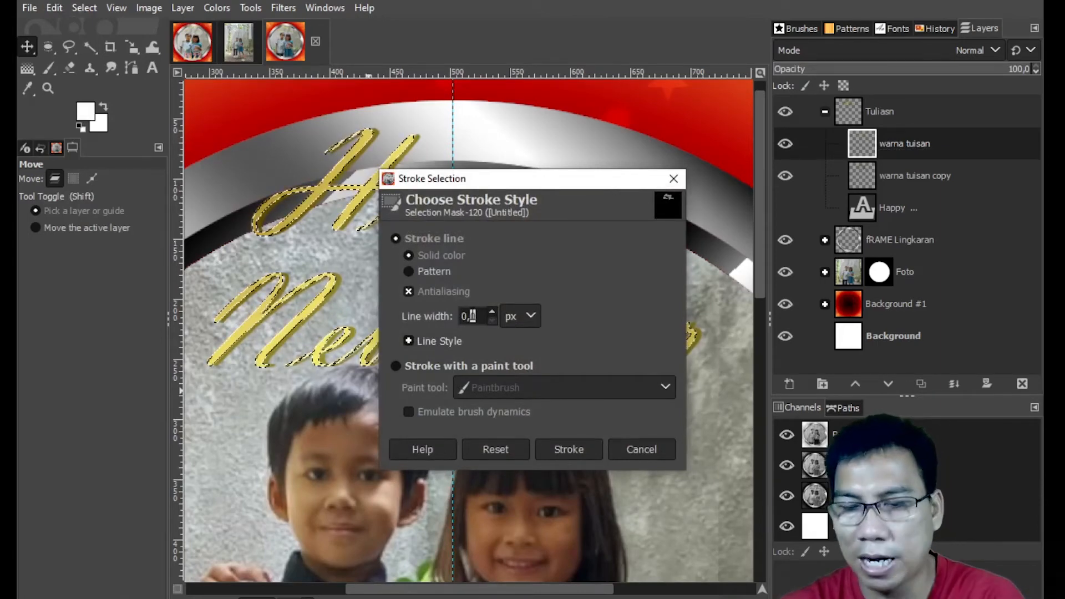
pyautogui.write('5')
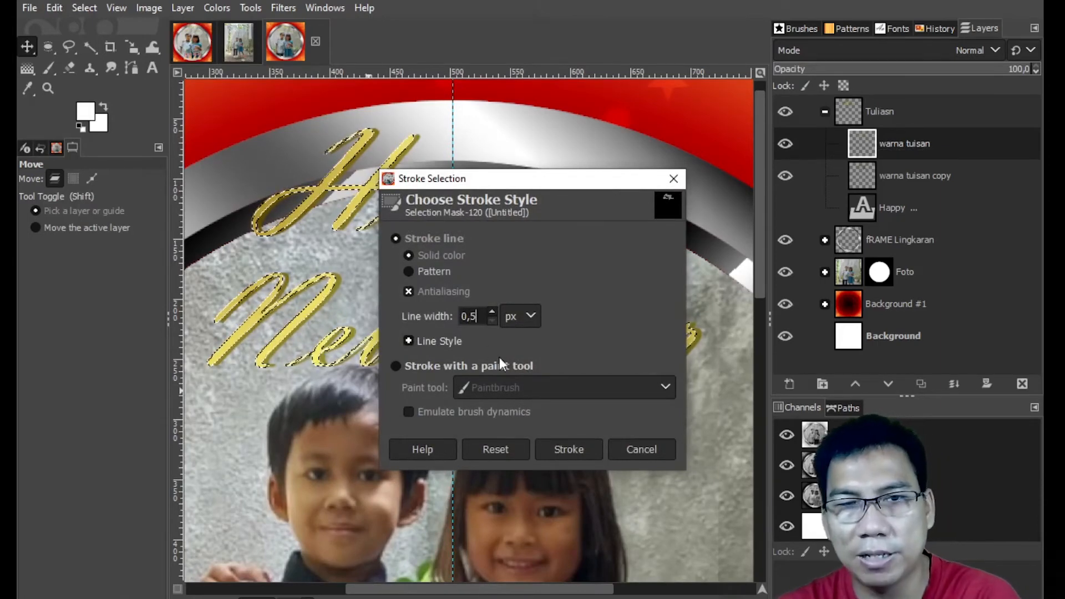
pyautogui.click(565, 449)
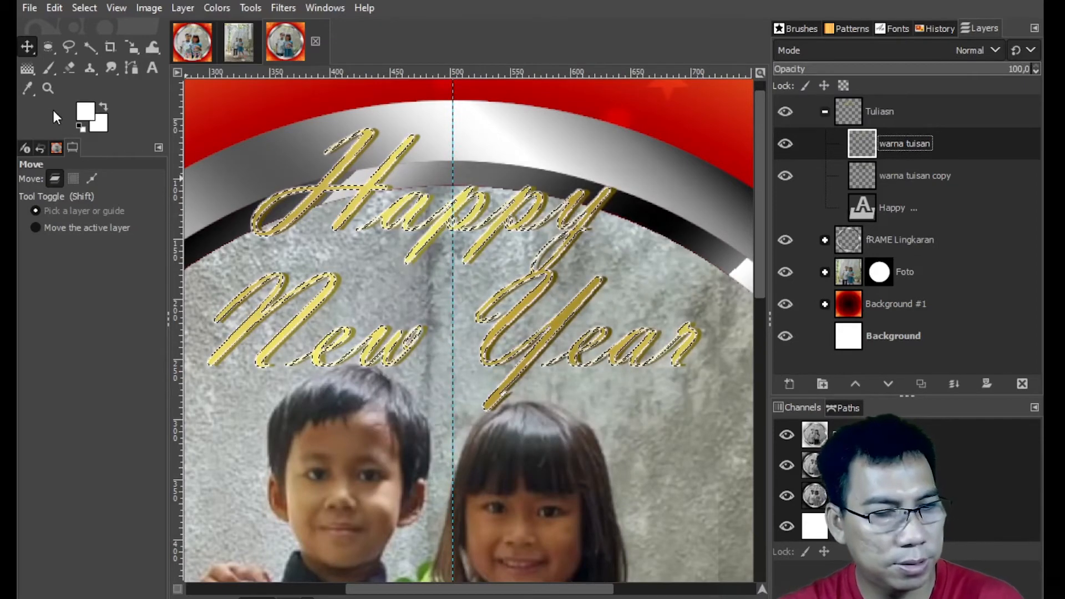
pyautogui.hotkey('ctrl', 'shift', 'a')
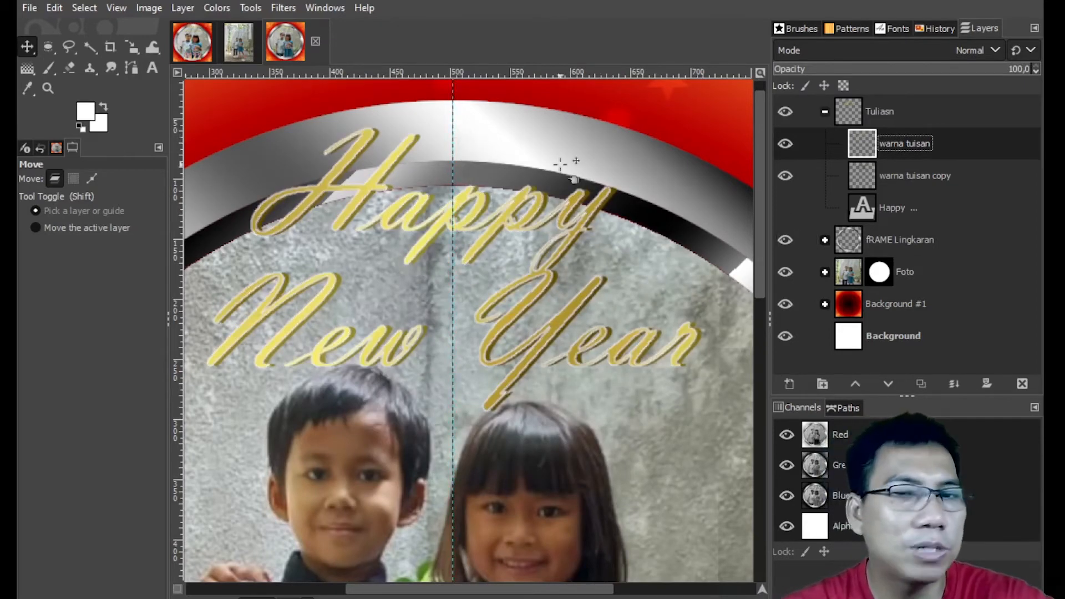
# - Try nudging the warna tuisan copy layer down and right for a thicker edge, and nudge it back up and left
pyautogui.click(891, 176)
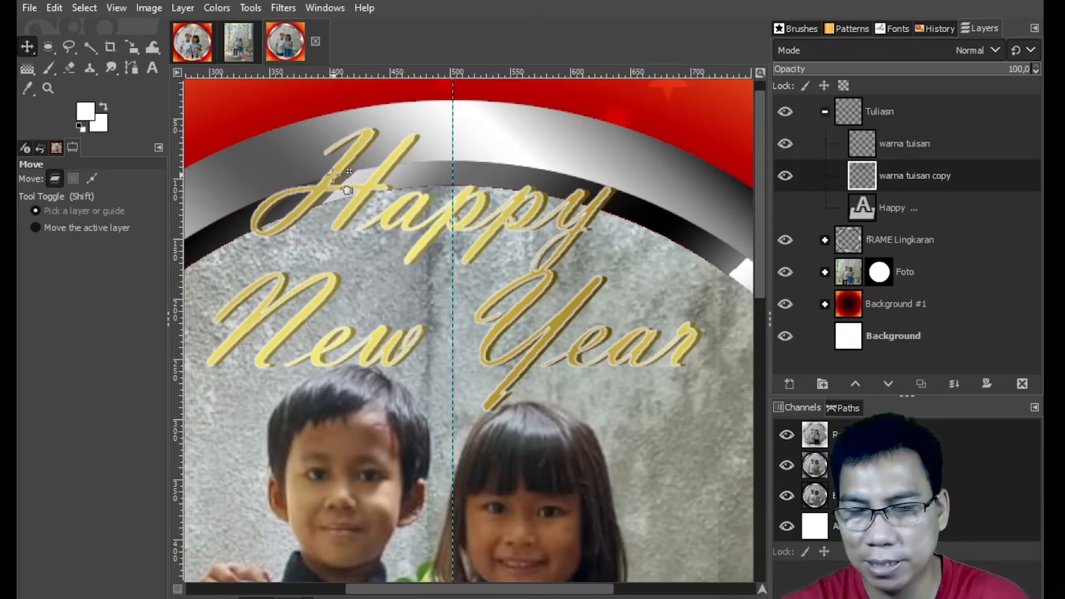
pyautogui.press('Down')
pyautogui.press('Down')
pyautogui.press('Down')
pyautogui.press('Down')
pyautogui.press('Right')
pyautogui.press('Right')
pyautogui.press('Right')
pyautogui.press('Right')
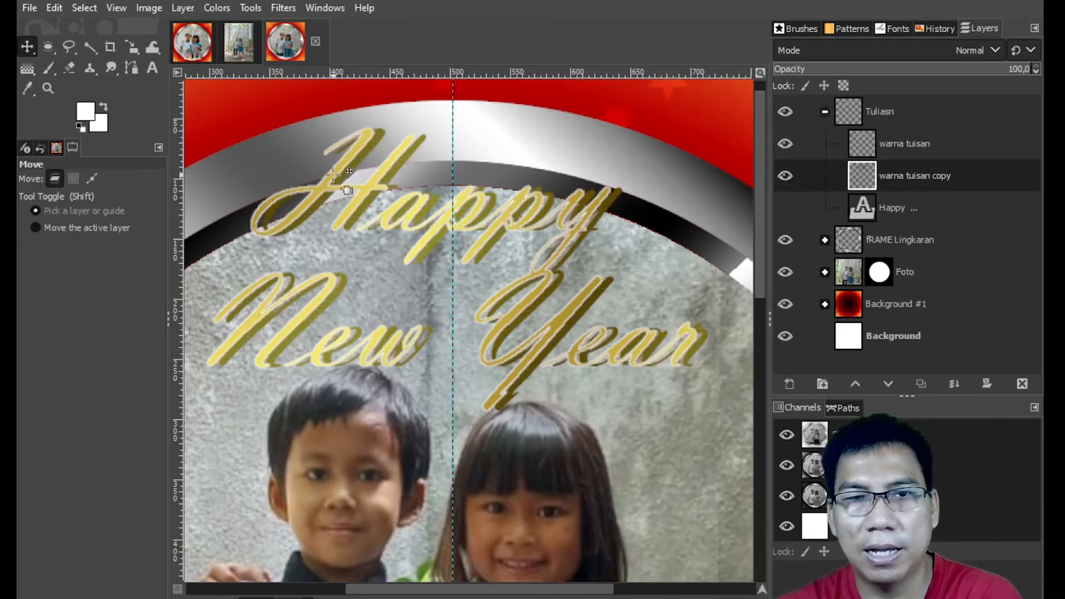
pyautogui.press('Down')
pyautogui.press('Down')
pyautogui.press('Up')
pyautogui.press('Up')
pyautogui.press('Up')
pyautogui.press('Left')
pyautogui.press('Left')
pyautogui.press('Left')
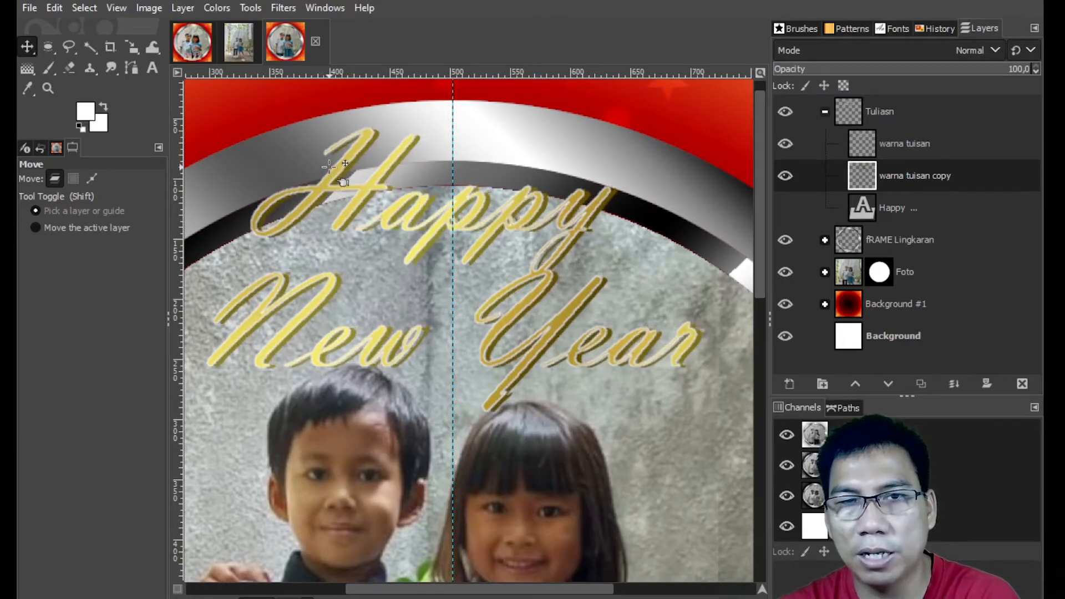
# - Duplicate the warna tuisan copy layer and nudge the duplicate about 4 px to the right to thicken the lettering's edge
pyautogui.rightClick(910, 175)
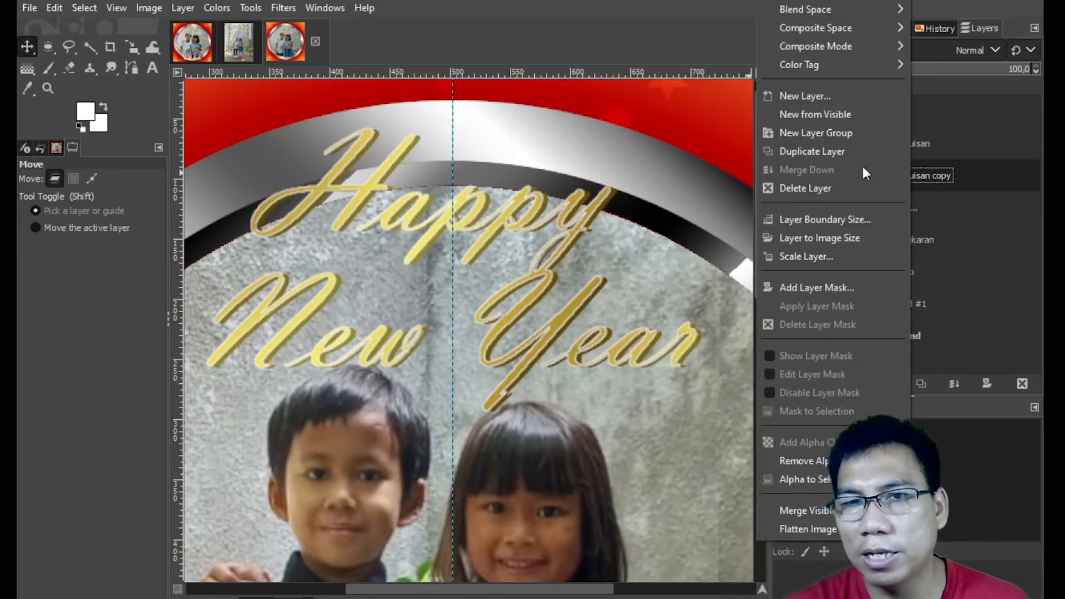
pyautogui.click(841, 150)
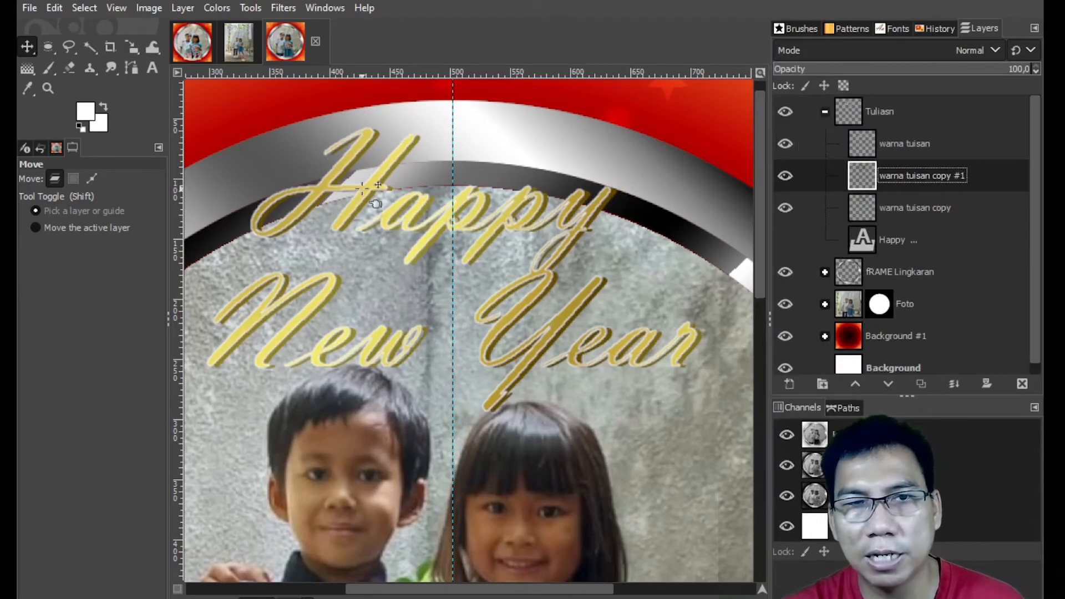
pyautogui.press('Right')
pyautogui.press('Right')
pyautogui.press('Right')
pyautogui.press('Right')
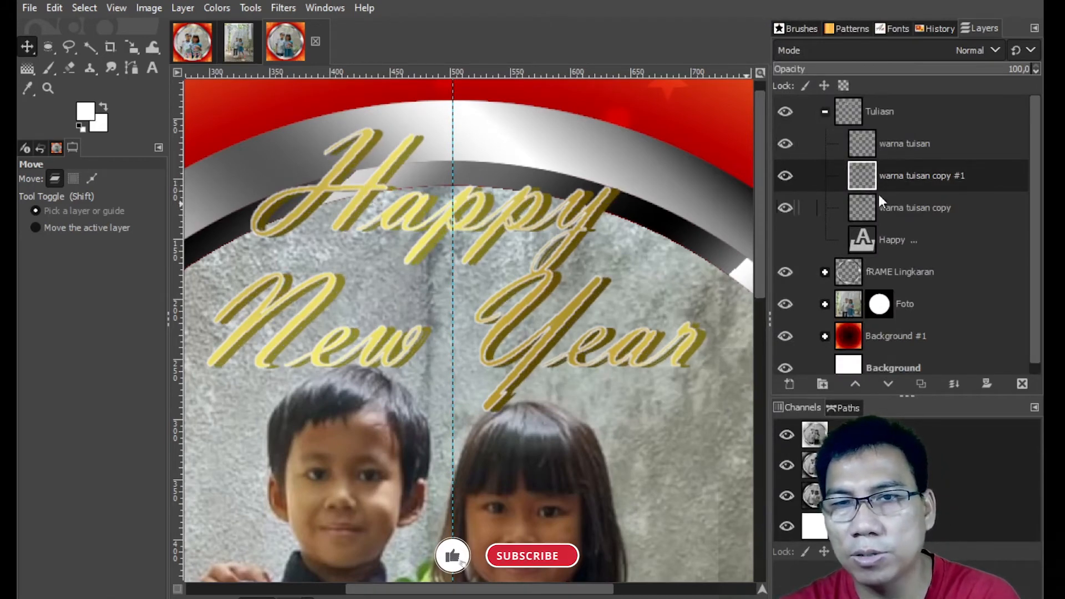
# - Duplicate the warna tuisan copy #1 layer and nudge this new duplicate about 4 px further right
pyautogui.rightClick(918, 174)
pyautogui.click(830, 151)
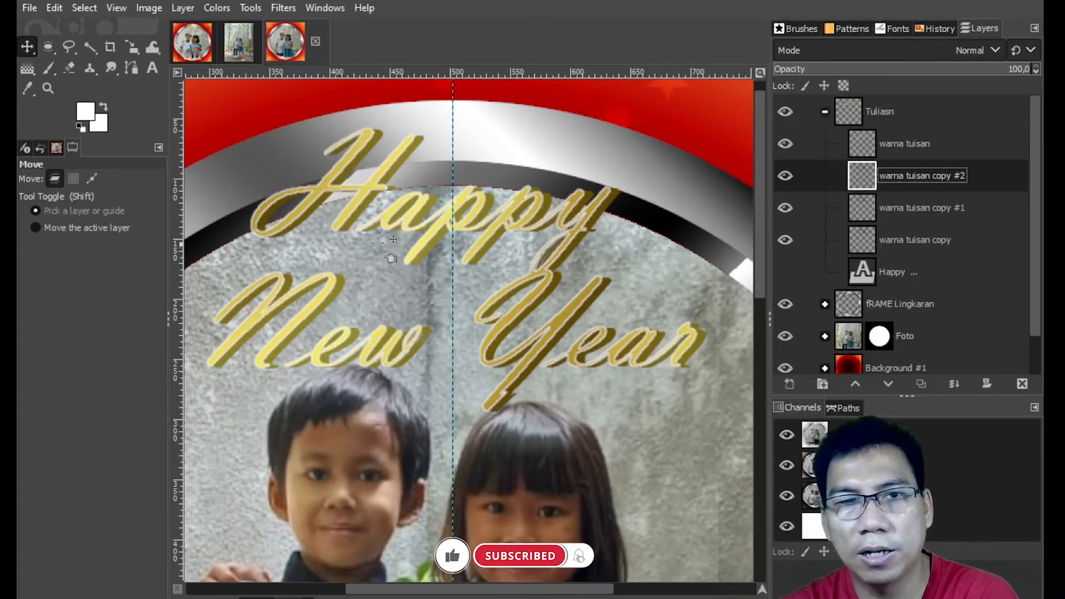
pyautogui.press('Right')
pyautogui.press('Right')
pyautogui.press('Right')
pyautogui.press('Right')
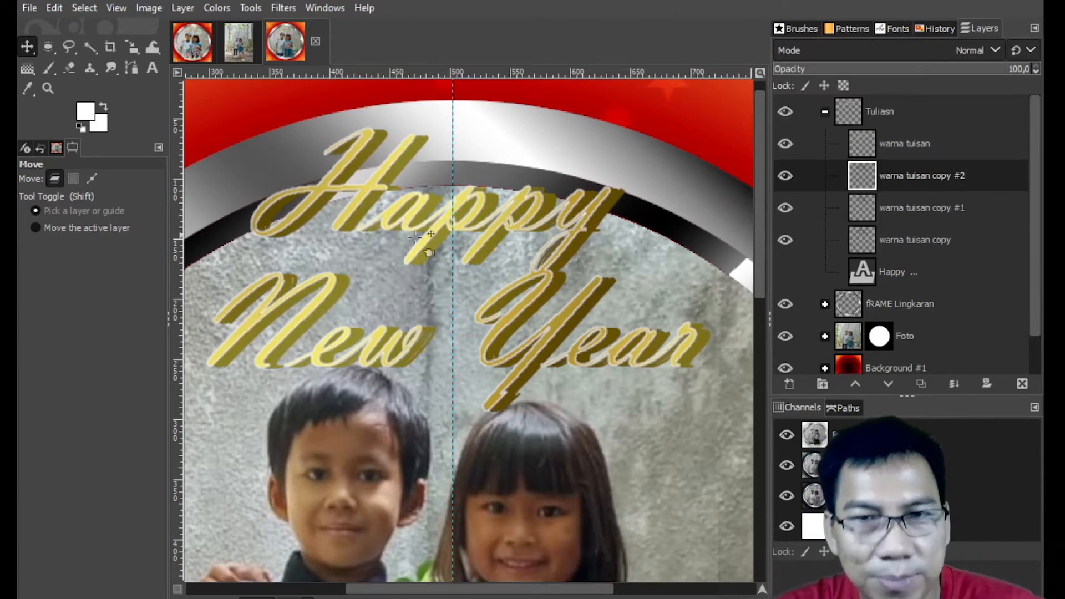
pyautogui.click(897, 210)
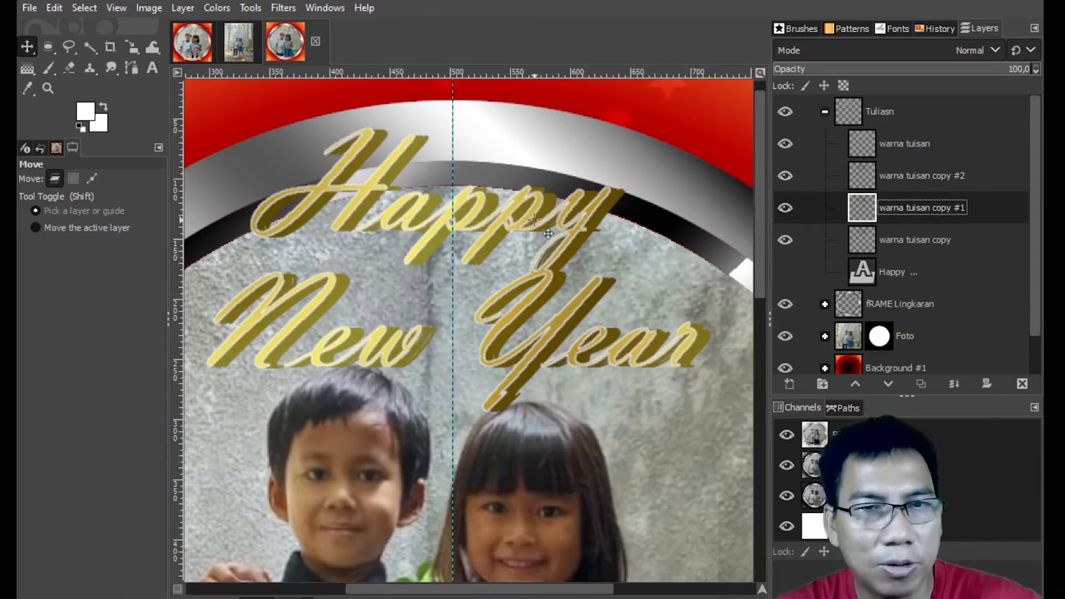
pyautogui.click(825, 112)
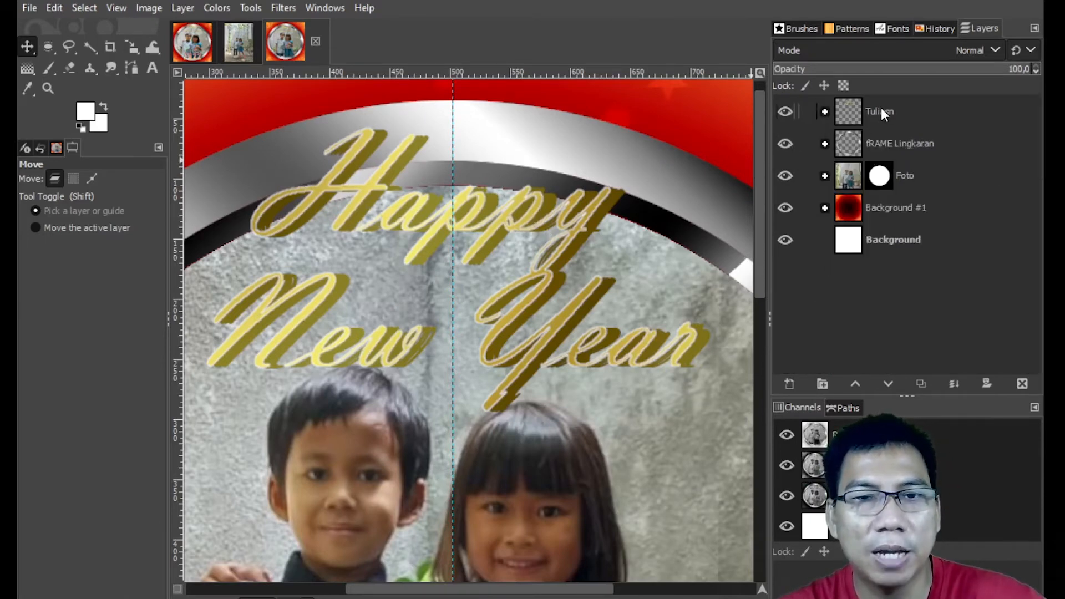
pyautogui.click(619, 258)
pyautogui.scroll(1, 619, 258)
pyautogui.scroll(-4, 619, 258)
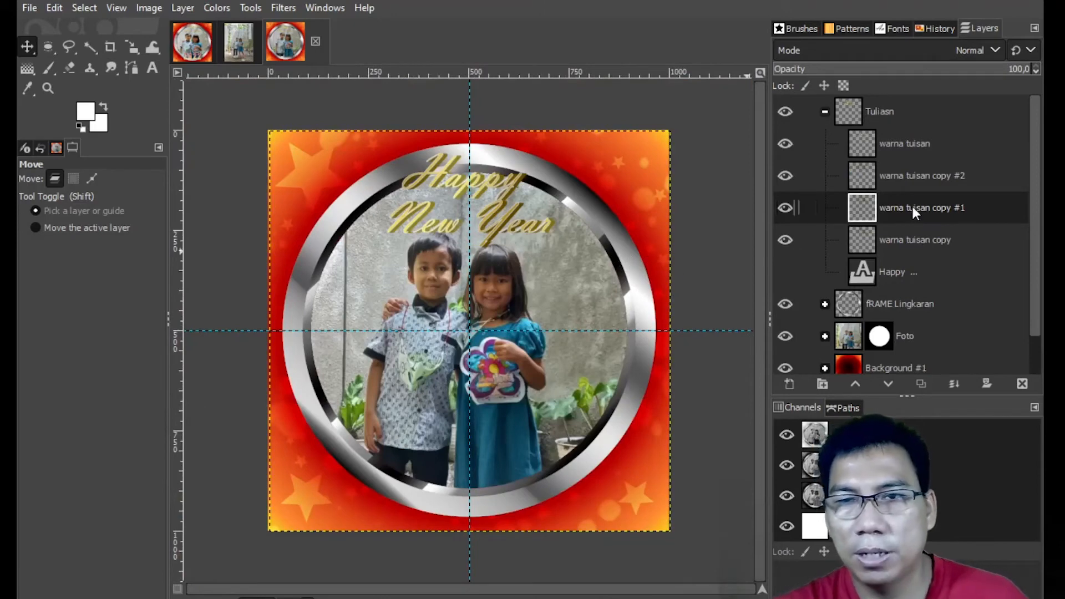
# - Add a white 2022 text in Vladimir Script near the lower edge of the circular frame, above the warna tuisan copy #2 layer
pyautogui.click(917, 178)
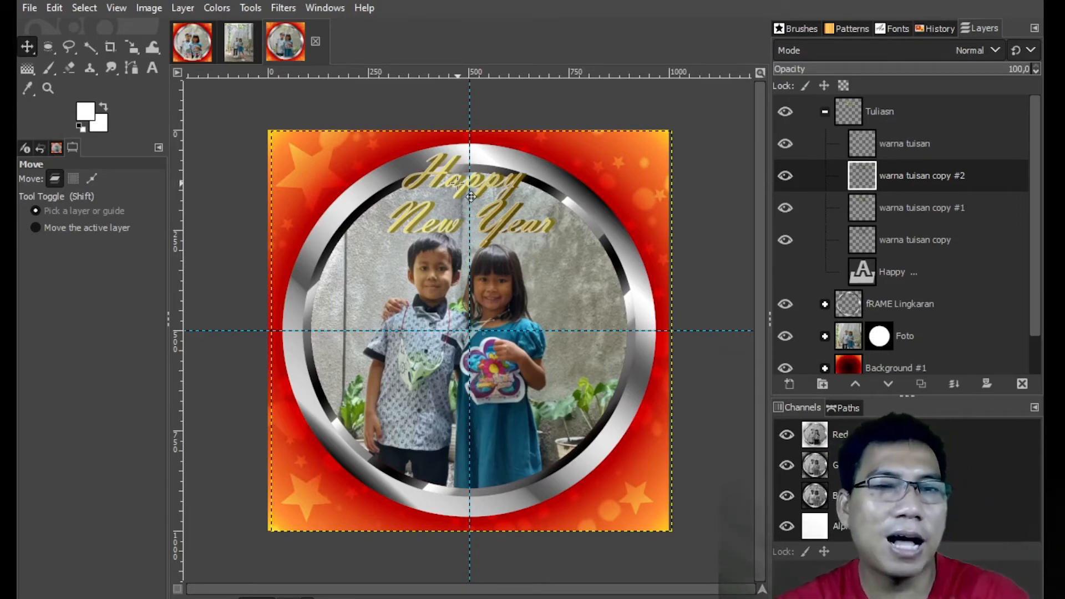
pyautogui.click(152, 67)
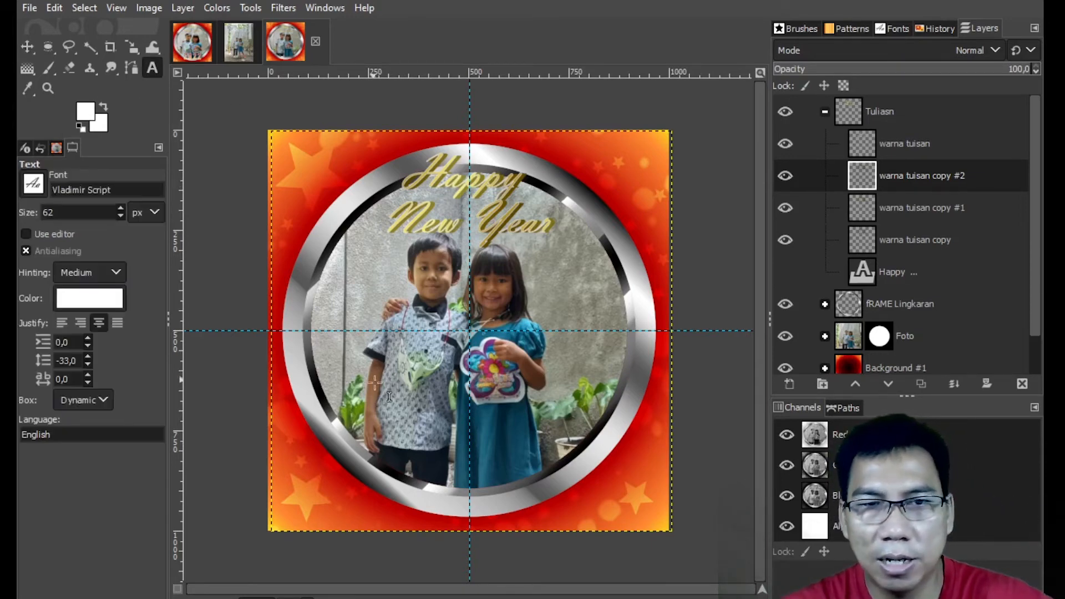
pyautogui.click(412, 472)
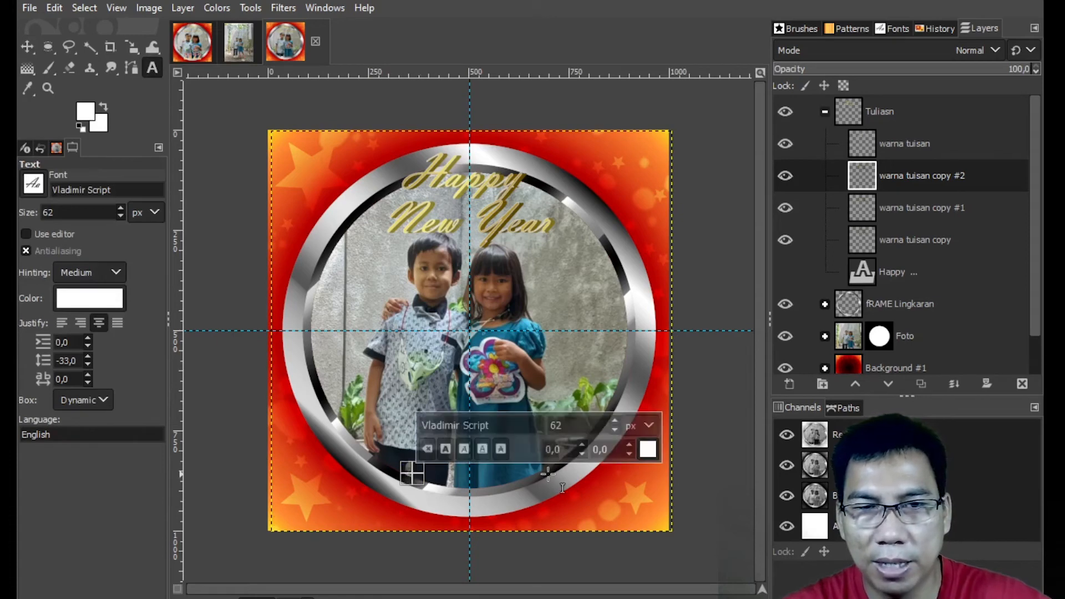
pyautogui.write('2022')
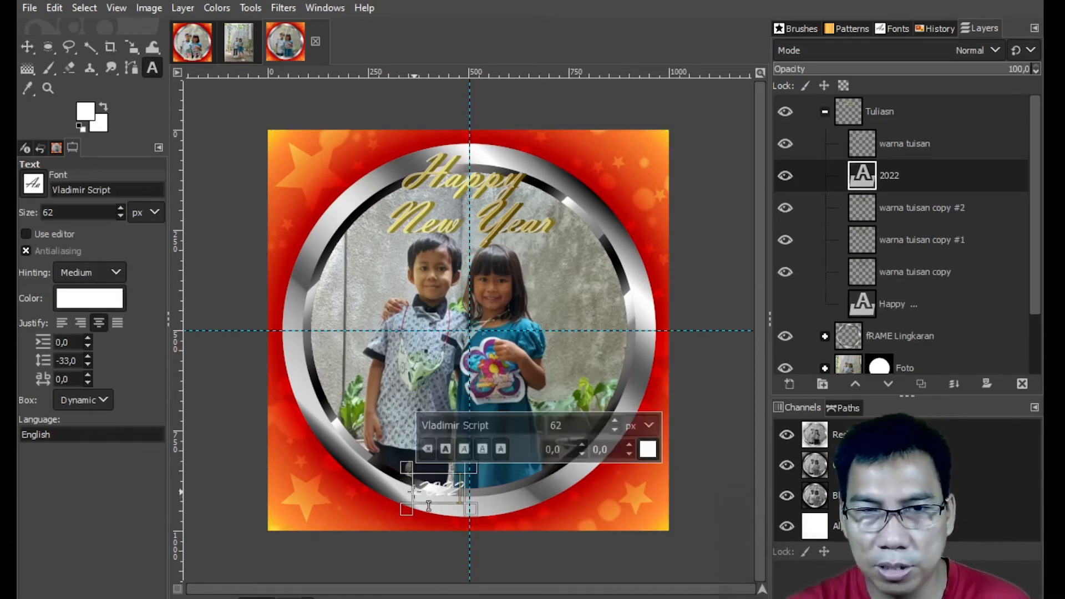
# - Enlarge the 2022 text to 200 px and move it up and left over the lower part of the circular frame
pyautogui.moveTo(415, 488); pyautogui.dragTo(456, 489)
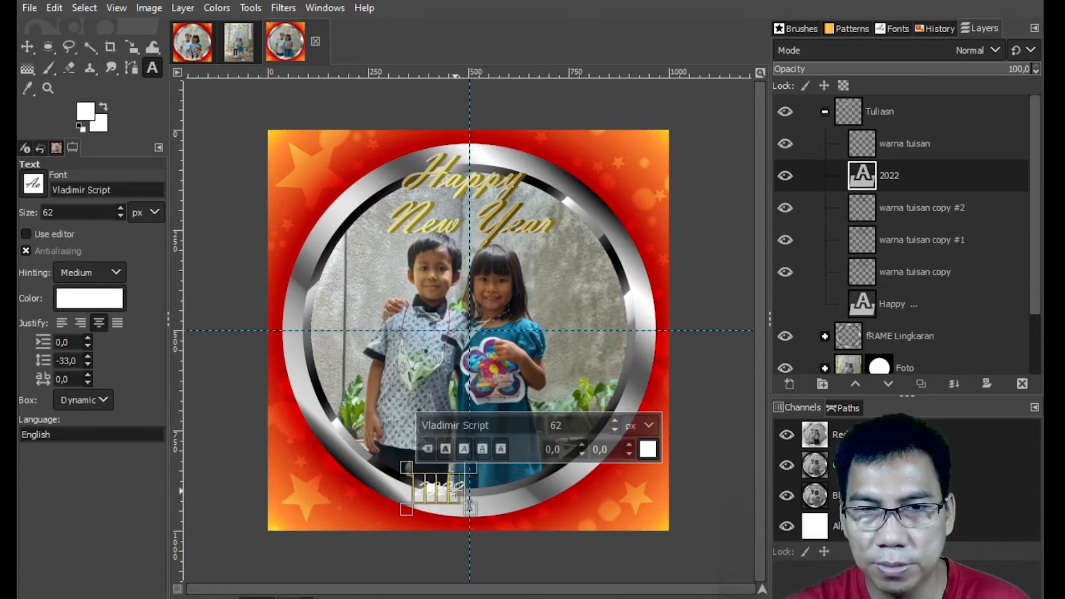
pyautogui.doubleClick(571, 424)
pyautogui.write('200')
pyautogui.press('Return')
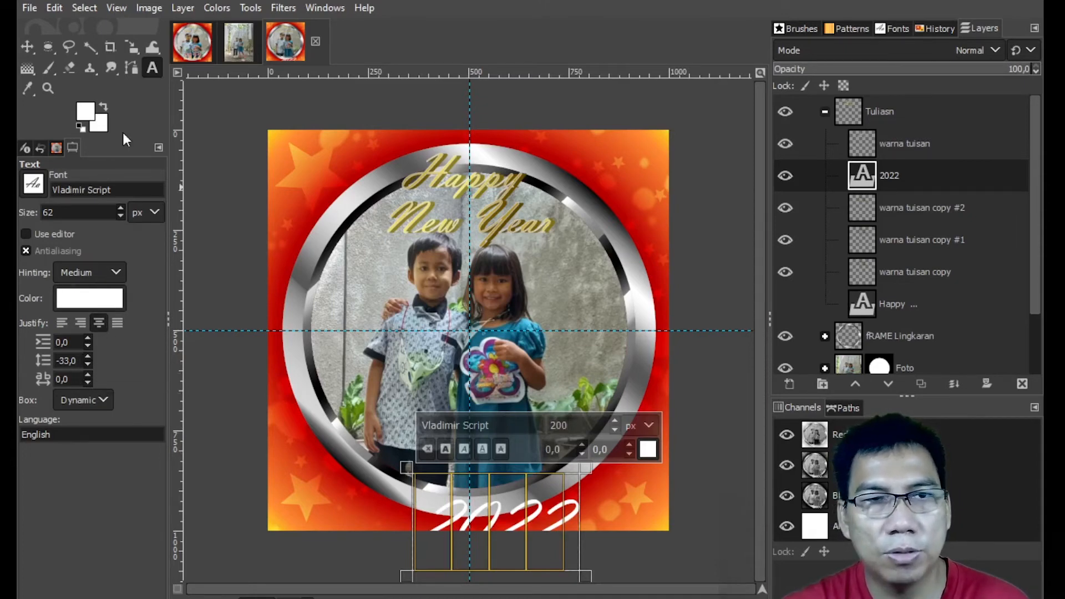
pyautogui.click(26, 48)
pyautogui.moveTo(538, 519); pyautogui.dragTo(499, 478)
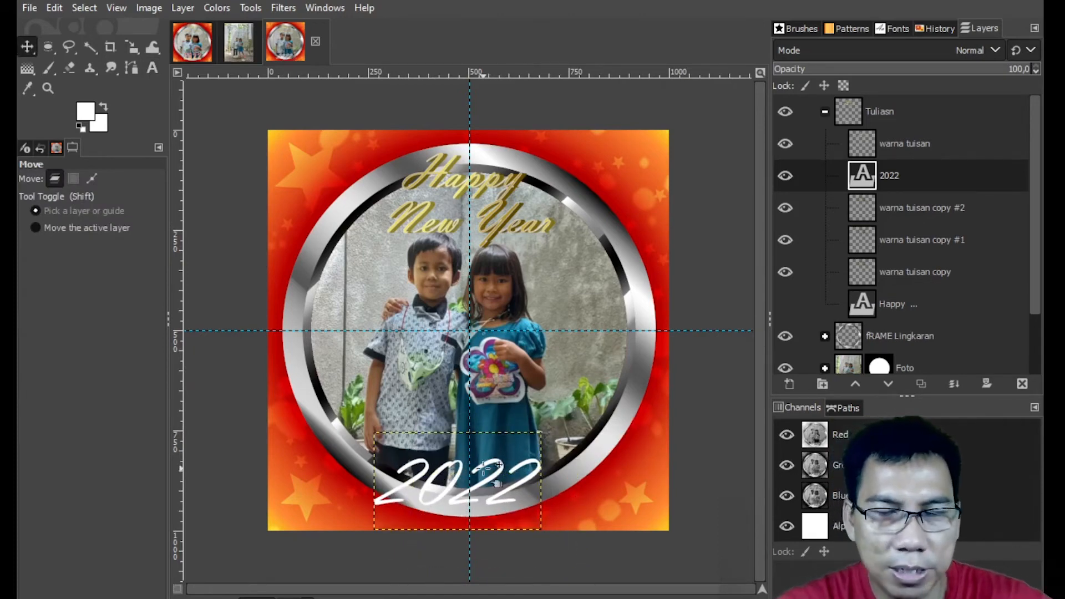
# - Reopen the 2022 text for editing with its digits selected and show the available fonts
pyautogui.doubleClick(856, 178)
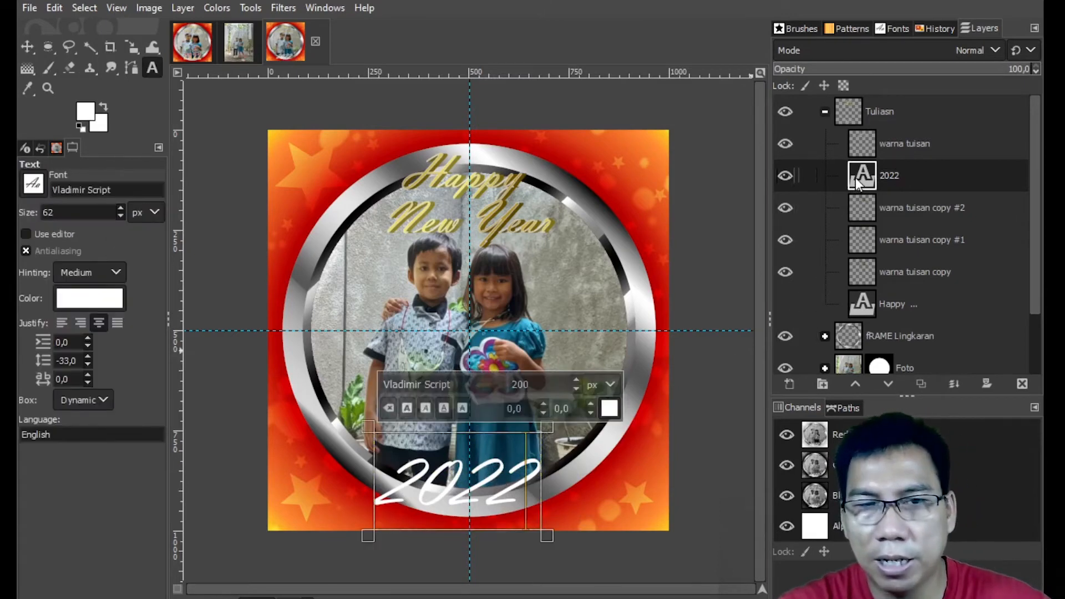
pyautogui.moveTo(386, 476); pyautogui.dragTo(541, 488)
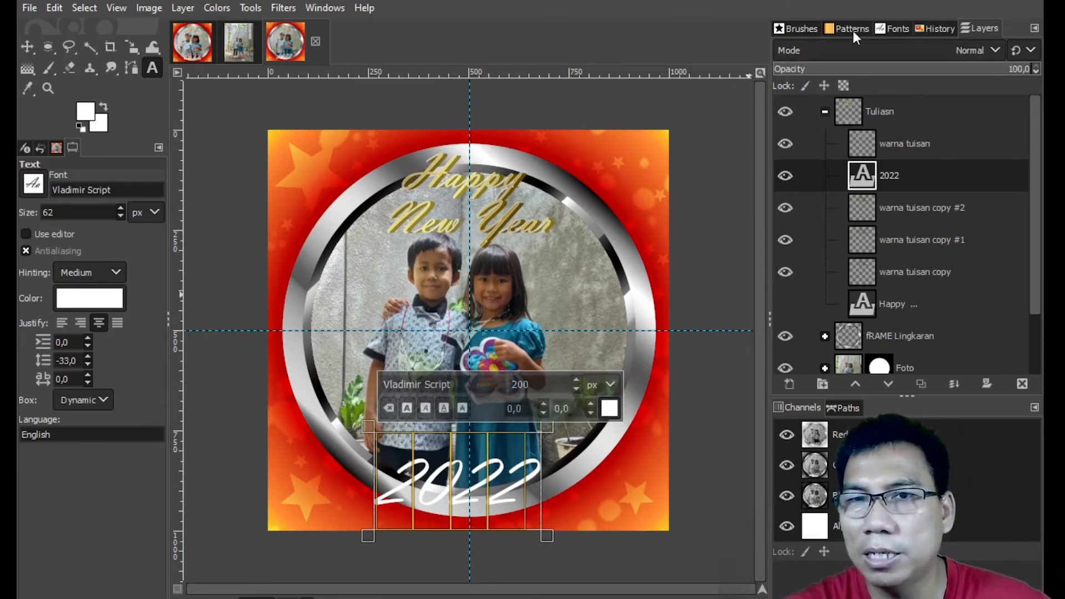
pyautogui.click(896, 28)
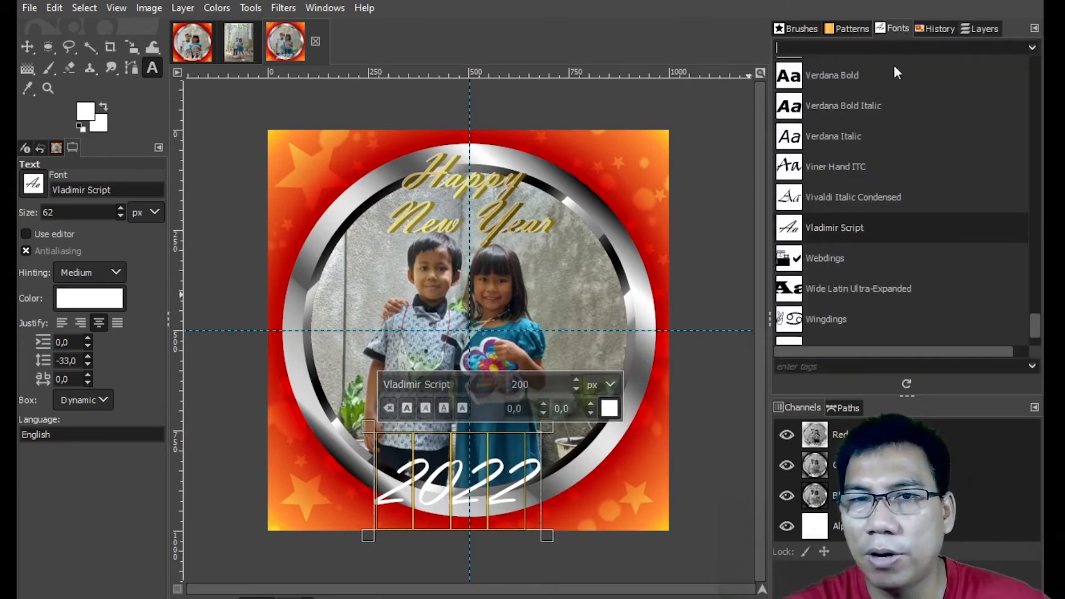
# - Try the 2022 text in Verdana Bold, Verdana Bold Italic, Verdana Italic, Tw Cen MT Condensed Extra Bold and Tw Cen MT Bold Italic
pyautogui.click(827, 73)
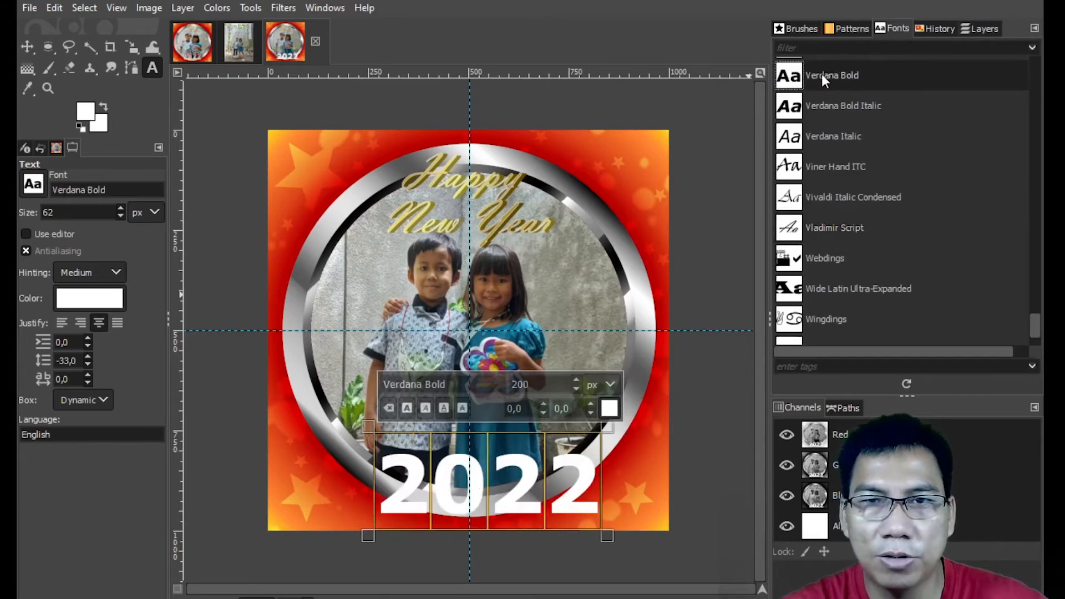
pyautogui.click(796, 110)
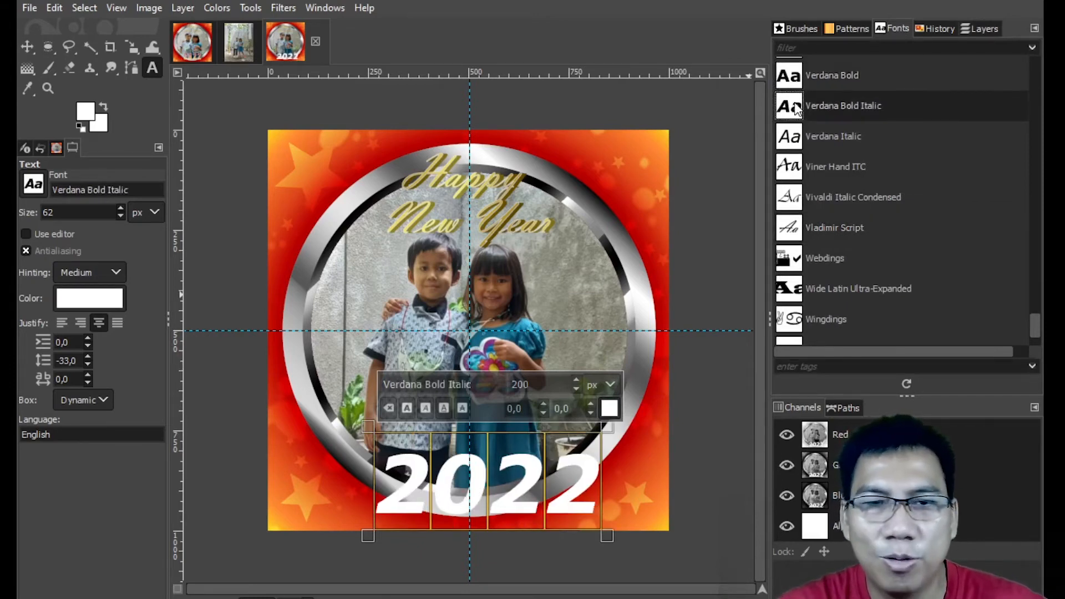
pyautogui.click(797, 142)
pyautogui.scroll(5, 877, 178)
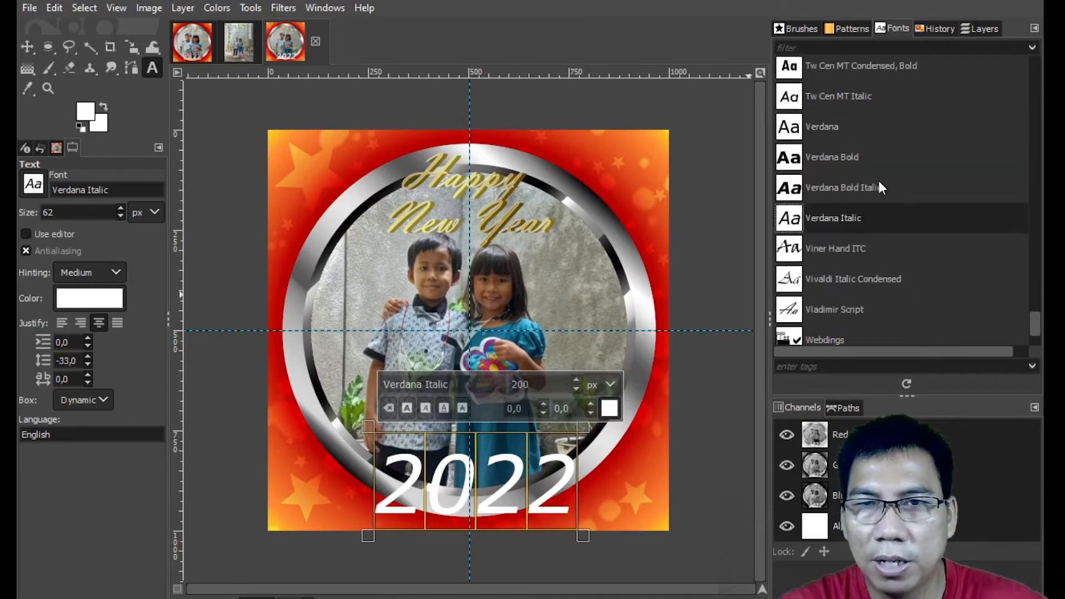
pyautogui.click(797, 129)
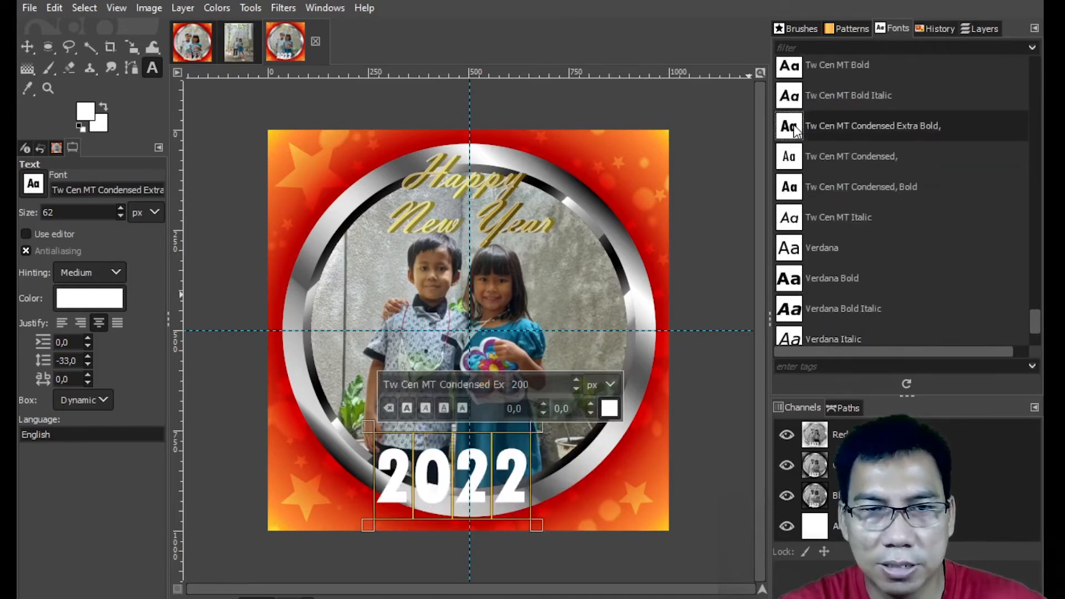
pyautogui.click(792, 105)
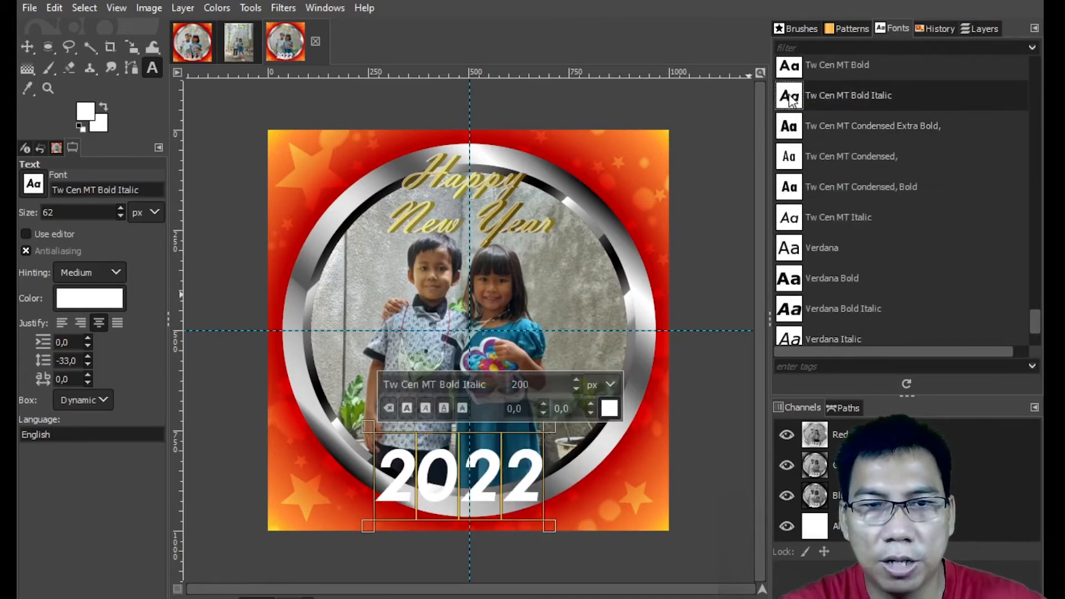
# - Try the 2022 text in Times New Roman Bold, Tahoma Bold and Tahoma
pyautogui.scroll(5, 863, 165)
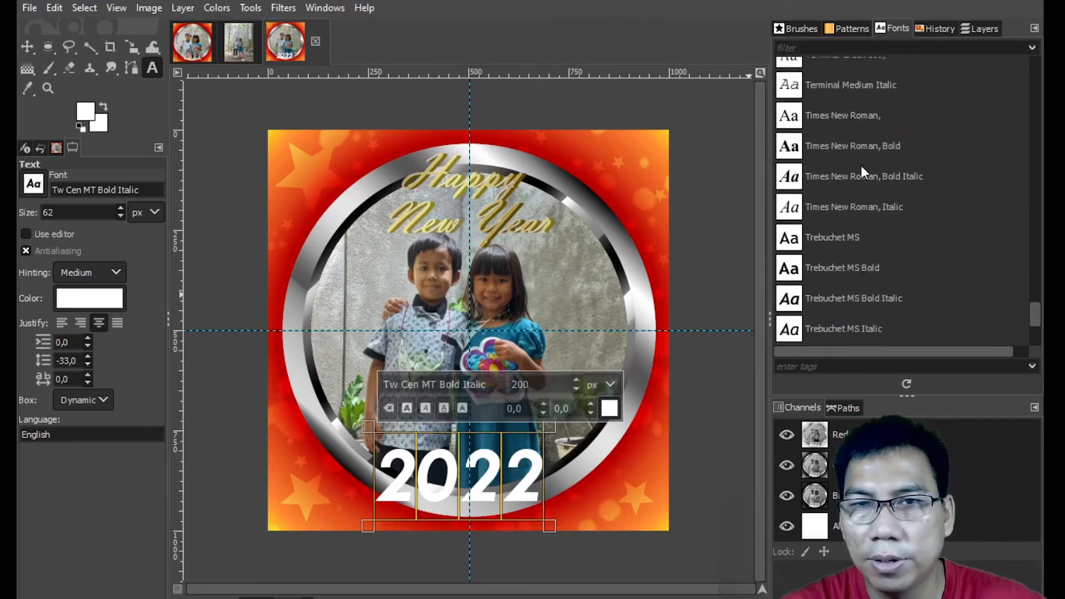
pyautogui.click(792, 147)
pyautogui.scroll(2, 804, 158)
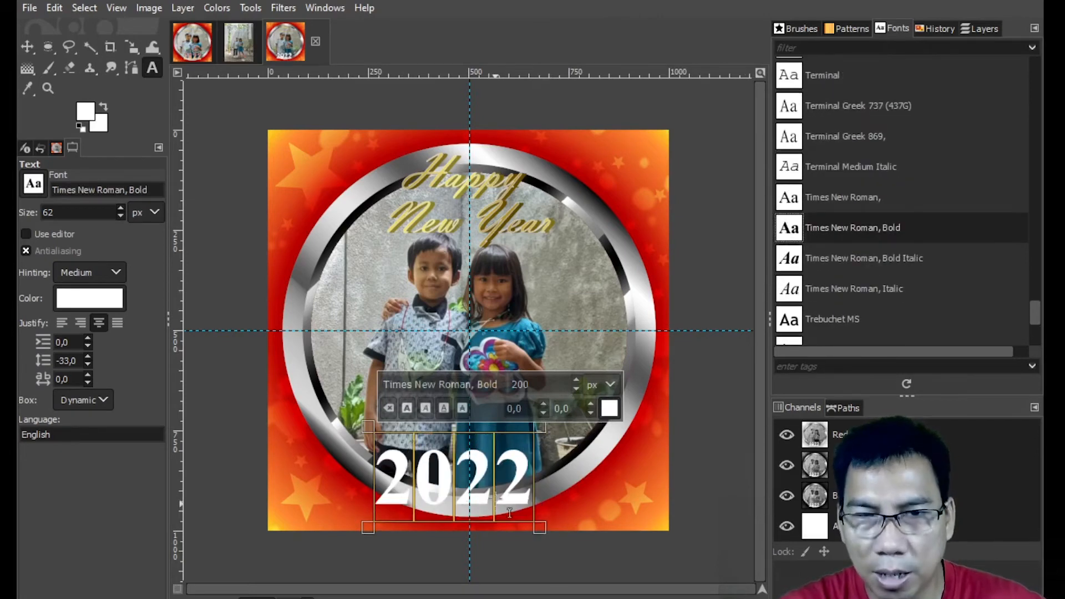
pyautogui.scroll(3, 835, 196)
pyautogui.scroll(2, 834, 190)
pyautogui.scroll(-1, 834, 189)
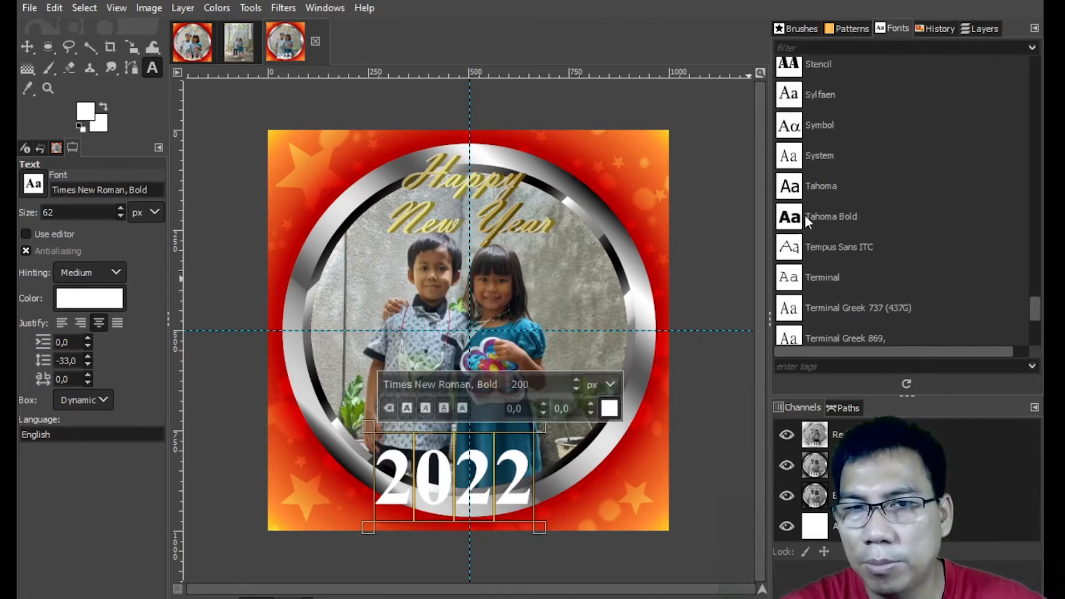
pyautogui.click(796, 215)
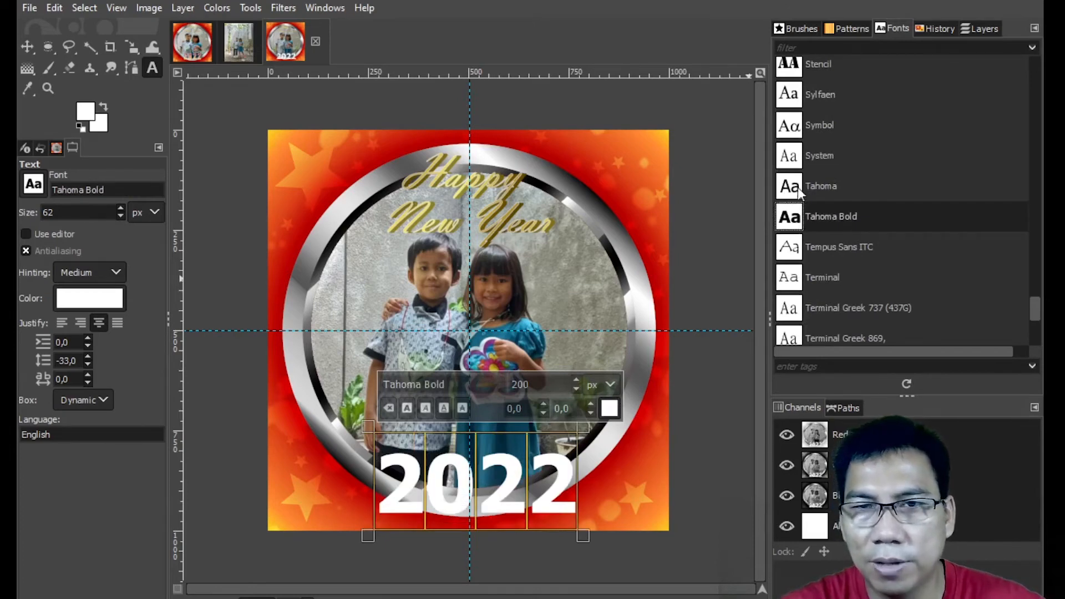
pyautogui.click(796, 189)
# - Try the 2022 text in Snap ITC, Source Sans Pro Heavy and Semi-Bold, Serif Bold, Serif and Segoe UI Symbol
pyautogui.scroll(3, 802, 183)
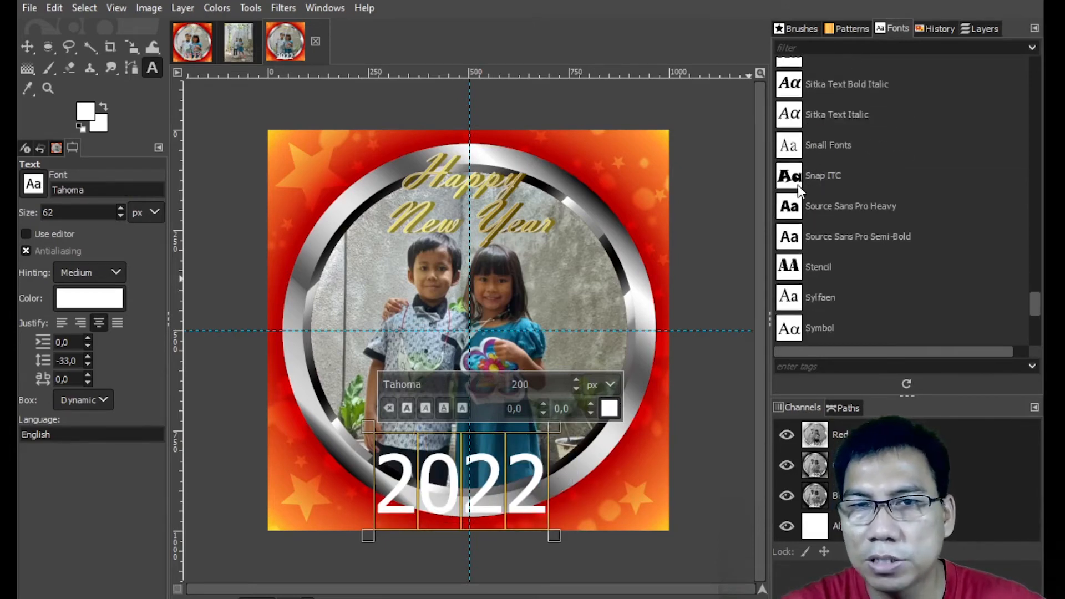
pyautogui.click(798, 183)
pyautogui.click(797, 214)
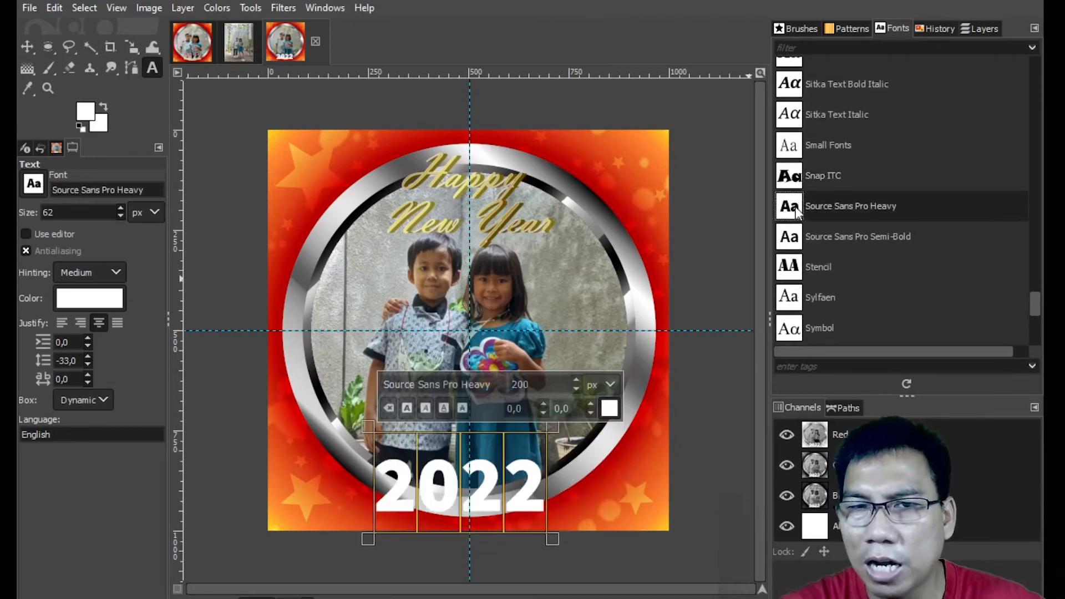
pyautogui.click(797, 240)
pyautogui.scroll(6, 798, 238)
pyautogui.scroll(5, 798, 237)
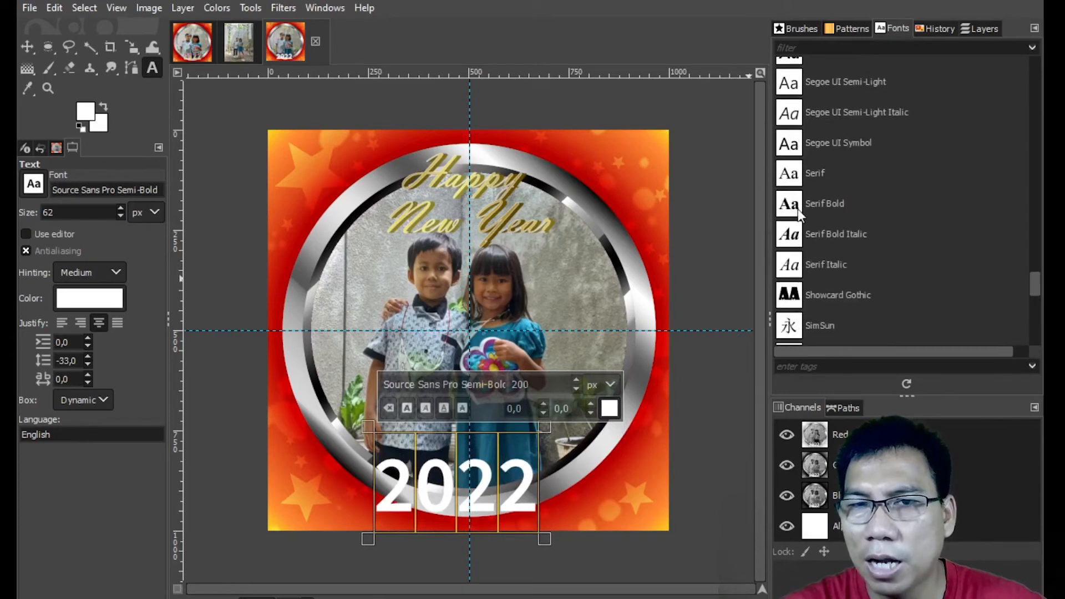
pyautogui.click(797, 203)
pyautogui.click(794, 173)
pyautogui.click(792, 143)
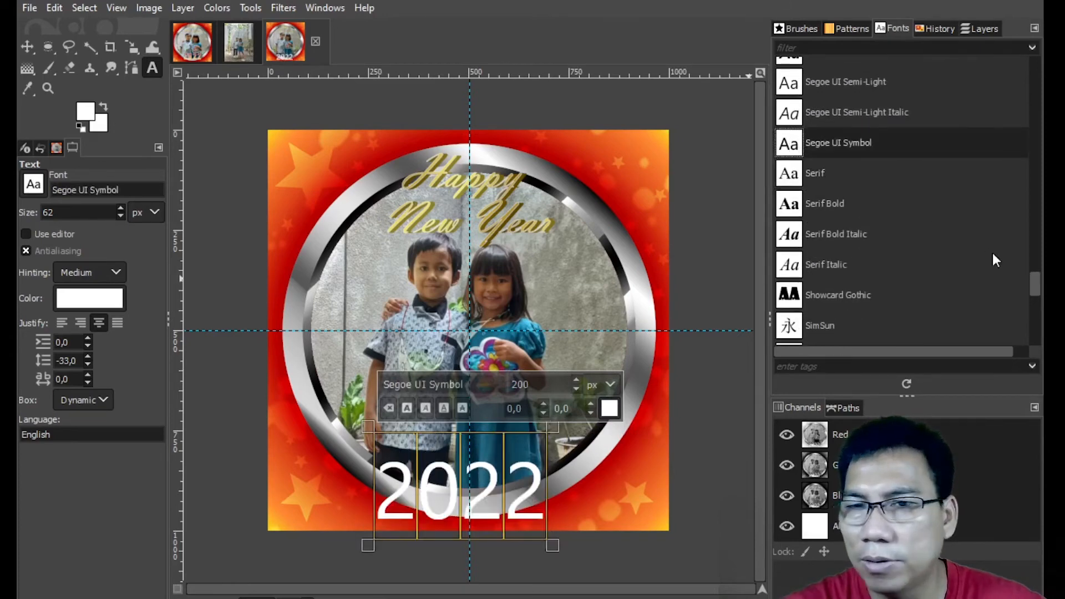
# - Set the 2022 text's font to Sans-serif Bold after comparing it with Sans-serif Bold Italic
pyautogui.moveTo(1035, 279); pyautogui.dragTo(1032, 265)
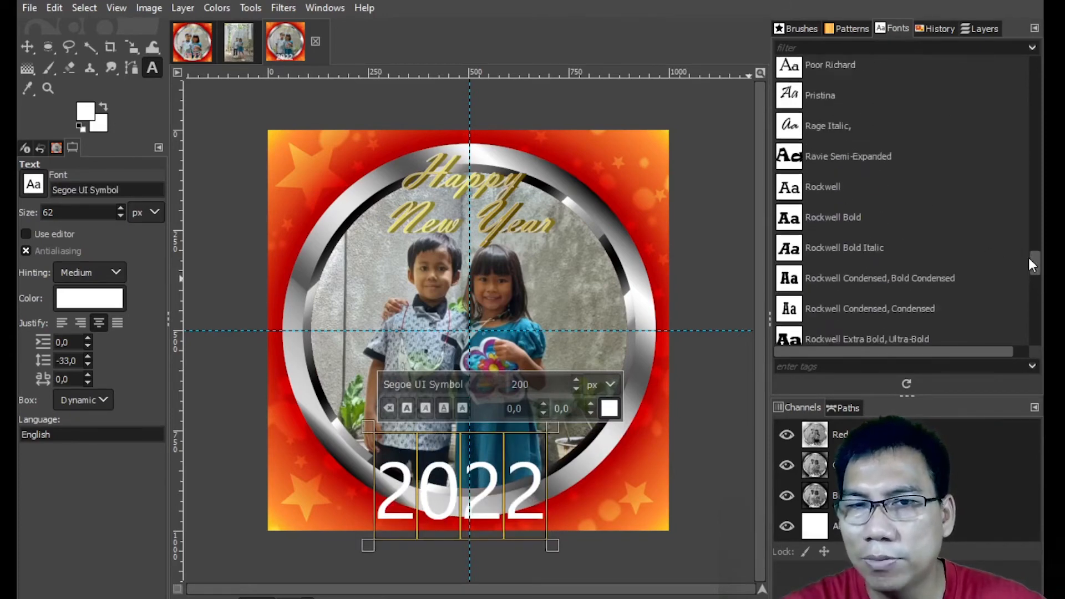
pyautogui.scroll(-5, 1029, 259)
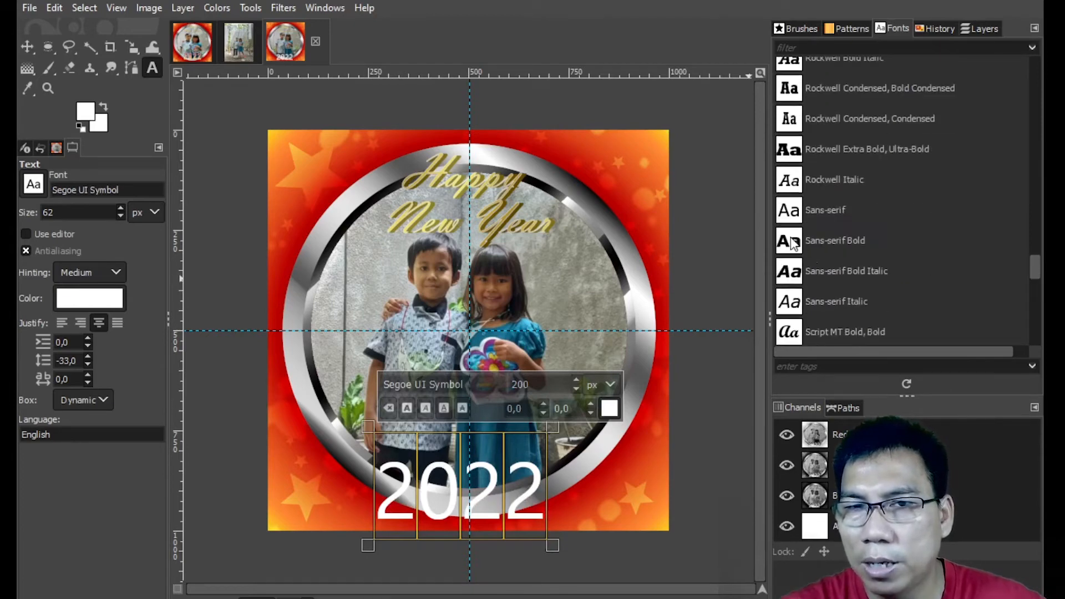
pyautogui.click(794, 244)
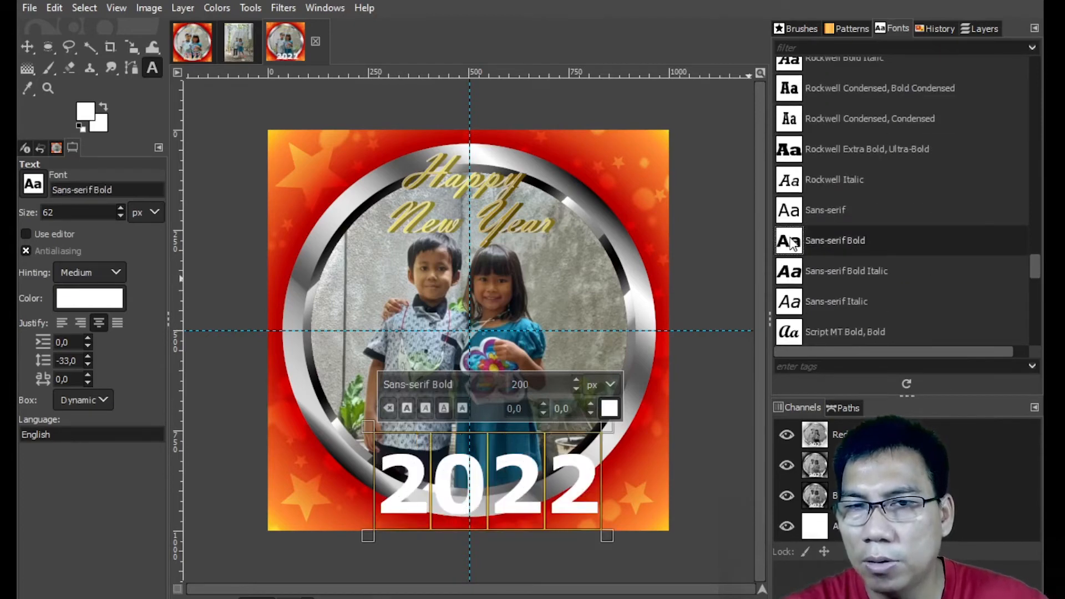
pyautogui.click(793, 272)
pyautogui.click(794, 247)
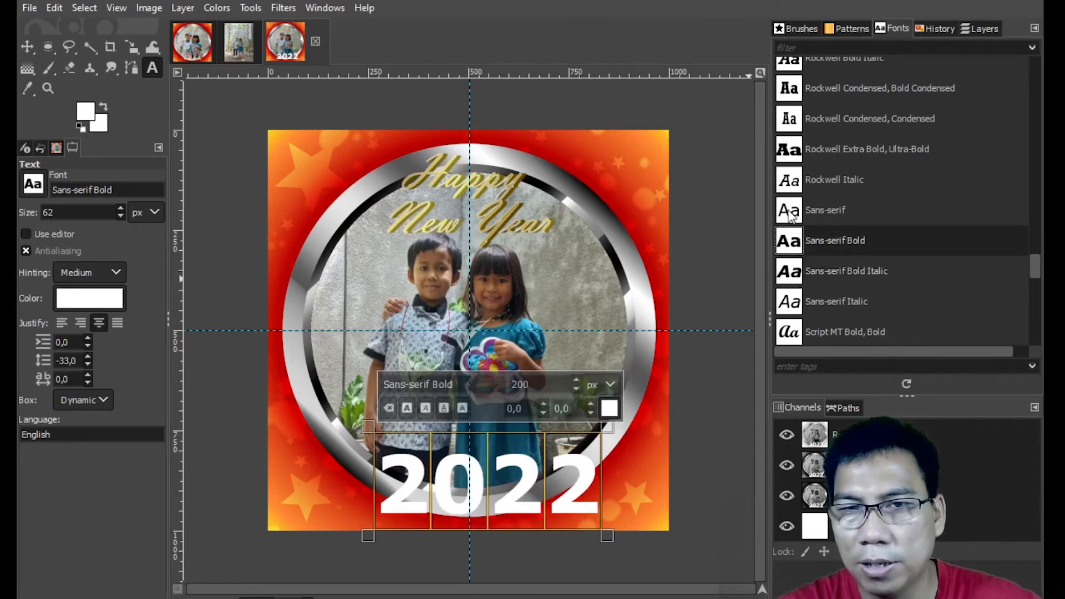
# - Set the 2022 text's font to Rockwell Extra Bold, Ultra-Bold after trying Sans-serif and Rockwell Italic
pyautogui.click(790, 209)
pyautogui.click(795, 180)
pyautogui.click(793, 149)
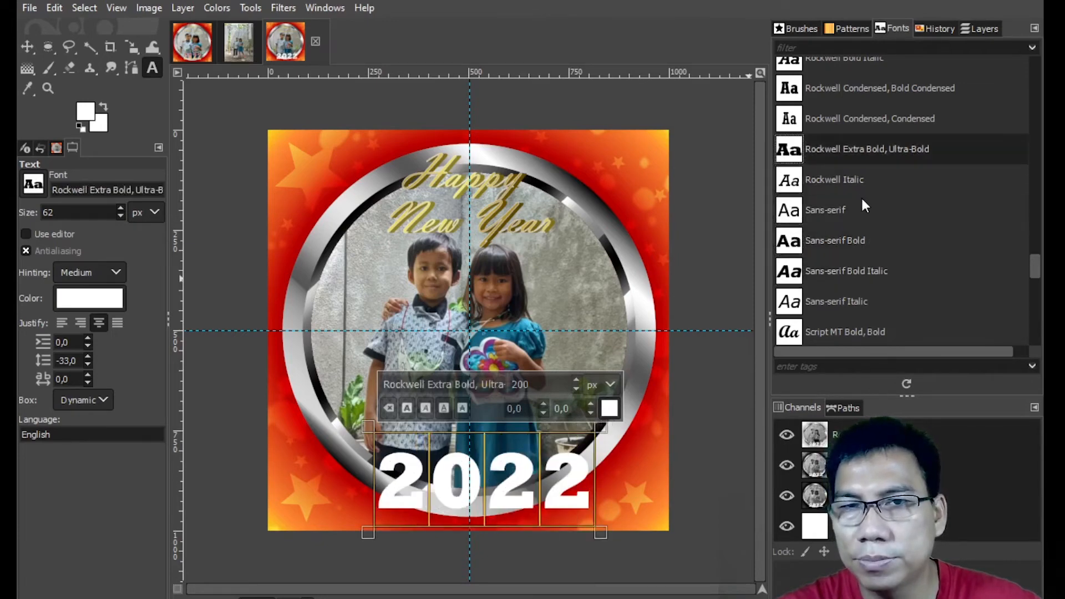
pyautogui.scroll(3, 861, 197)
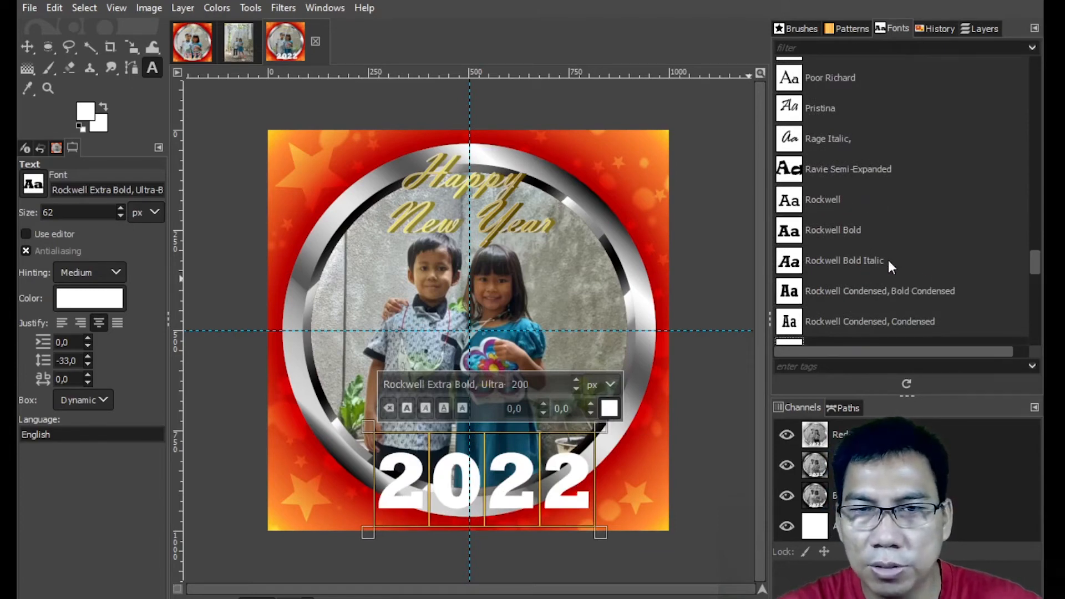
pyautogui.moveTo(1040, 253)
pyautogui.mouseDown()
pyautogui.moveTo(1037, 262)
pyautogui.moveTo(1034, 245)
pyautogui.moveTo(1036, 255)
pyautogui.mouseUp()
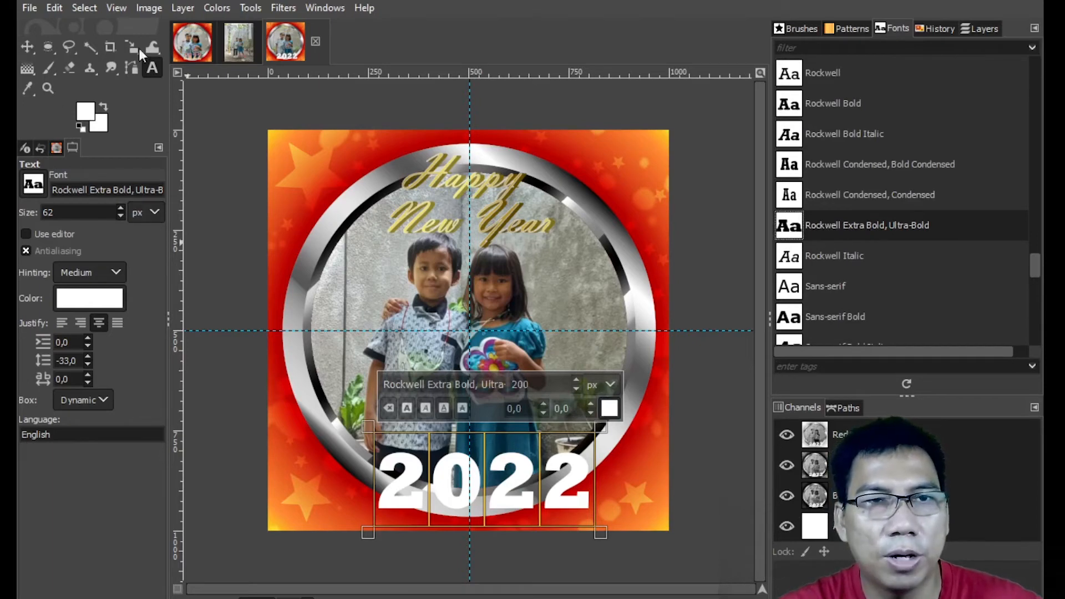
# - Check the finished reference design and move the 2022 text left to centre it on the vertical guide
pyautogui.click(194, 49)
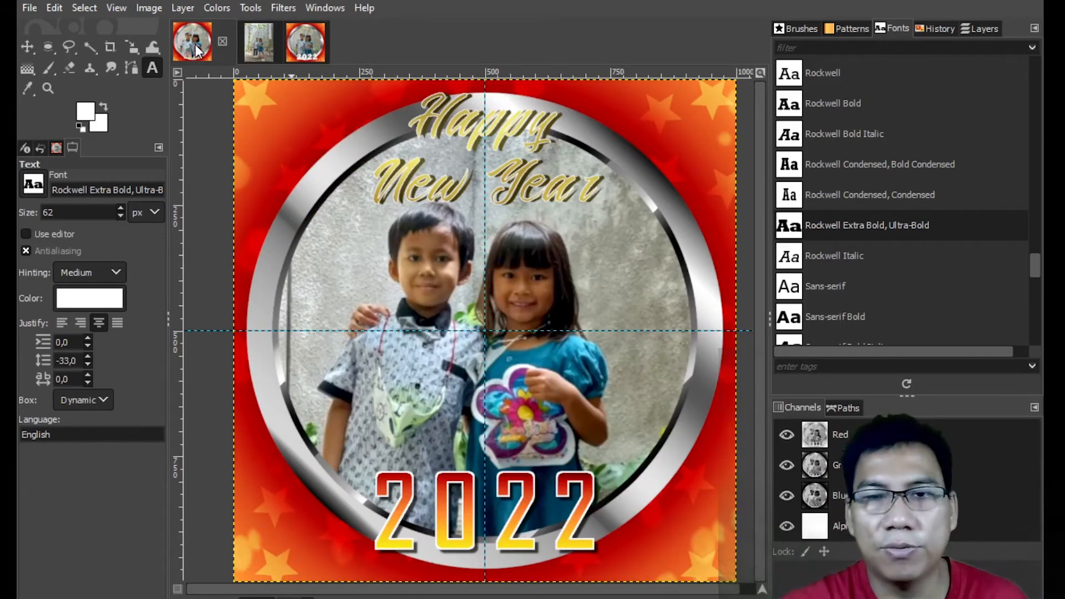
pyautogui.click(299, 35)
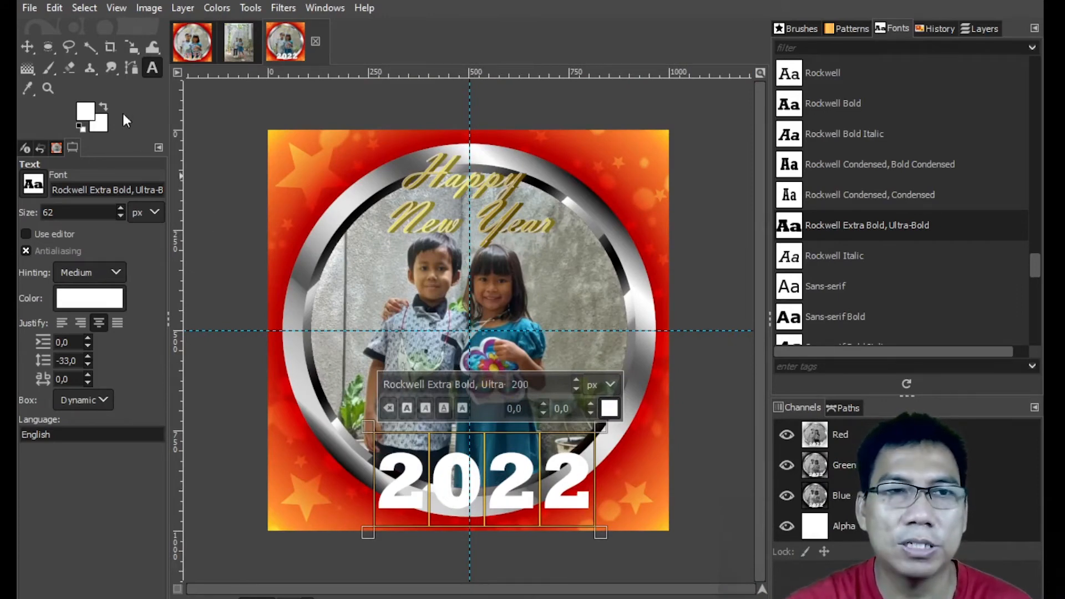
pyautogui.click(27, 46)
pyautogui.moveTo(524, 495)
pyautogui.mouseDown()
pyautogui.moveTo(508, 488)
pyautogui.moveTo(521, 489)
pyautogui.mouseUp()
# - Create a selection from the shape of the 2022 text layer and hide that layer
pyautogui.click(980, 29)
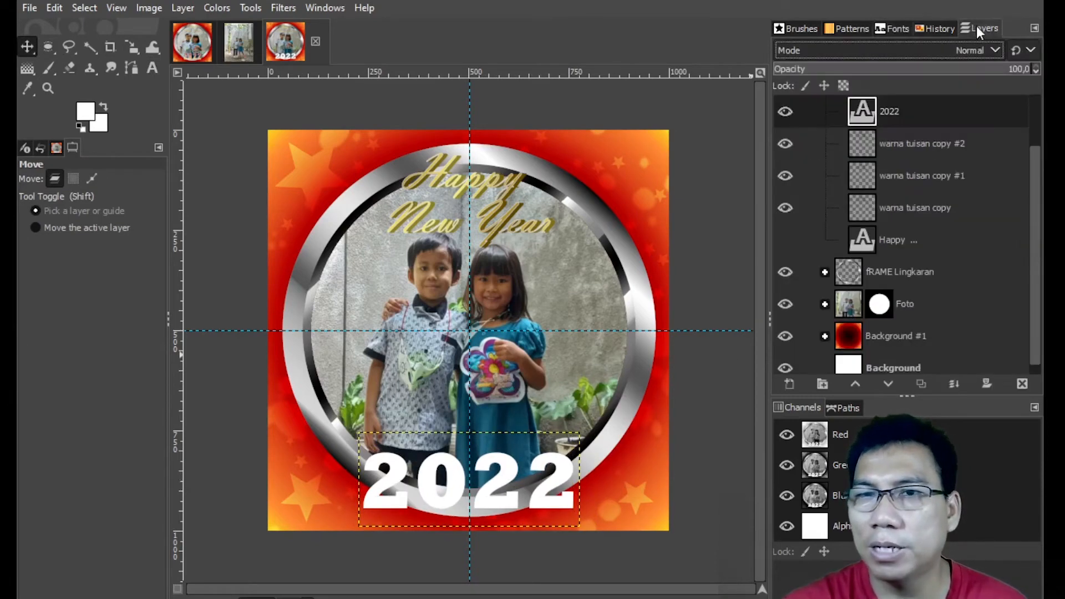
pyautogui.moveTo(1028, 173); pyautogui.dragTo(1028, 122)
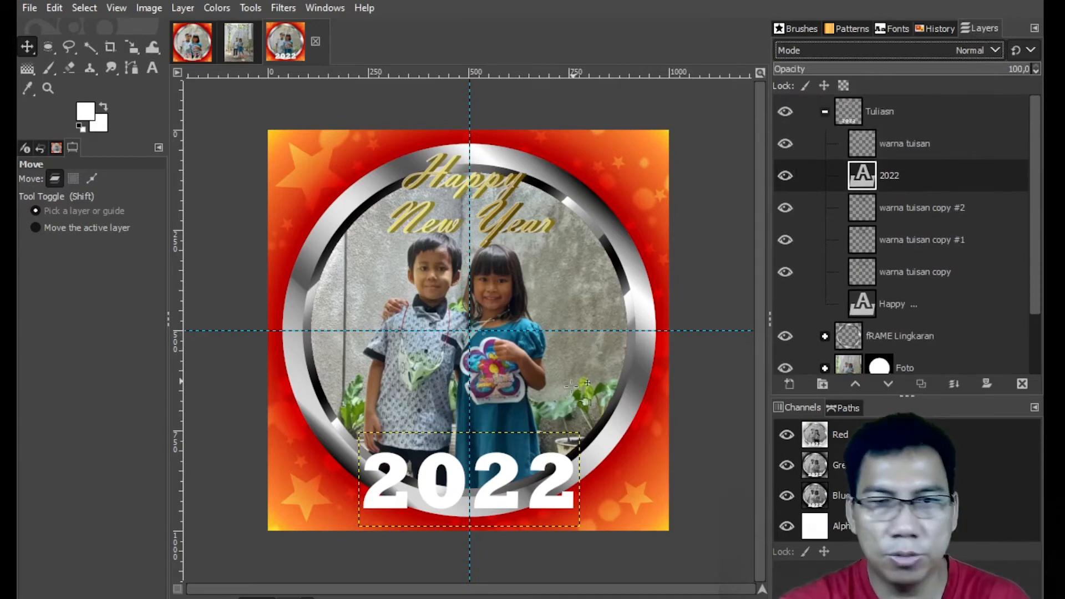
pyautogui.keyDown('alt'); pyautogui.click(863, 175); pyautogui.keyUp('alt')
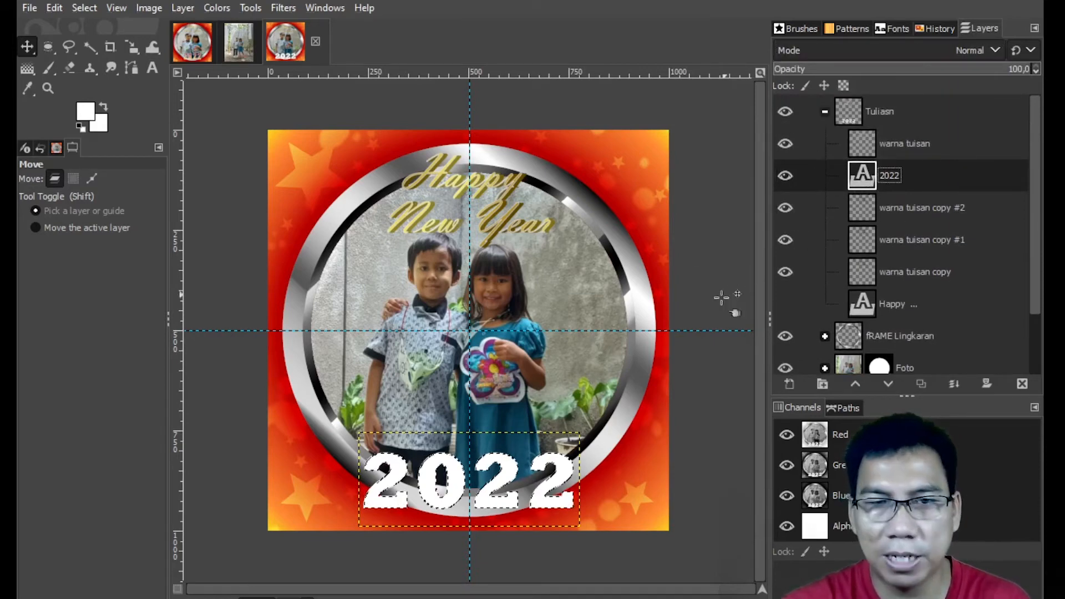
pyautogui.click(785, 175)
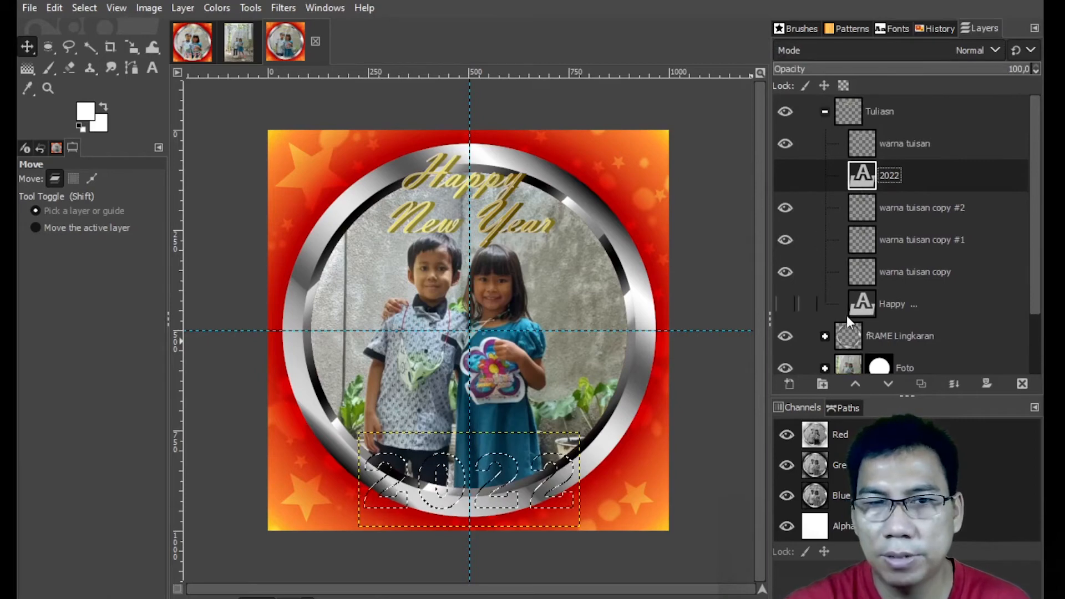
# - Add a new transparent layer named 2022 above the hidden 2022 text layer
pyautogui.click(789, 387)
pyautogui.click(756, 265)
pyautogui.moveTo(755, 265); pyautogui.dragTo(631, 261)
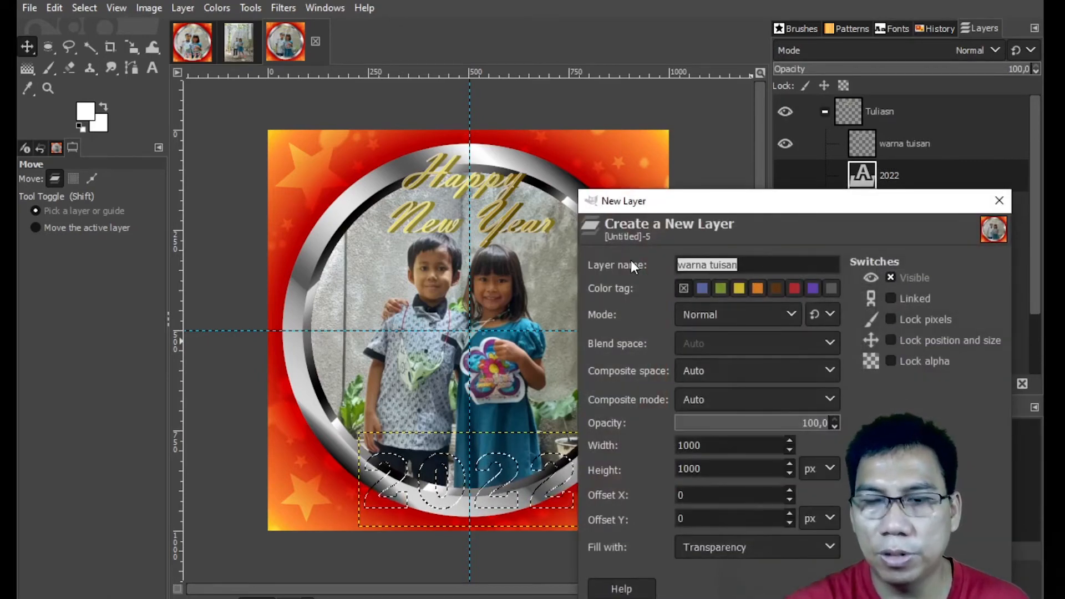
pyautogui.write('2022')
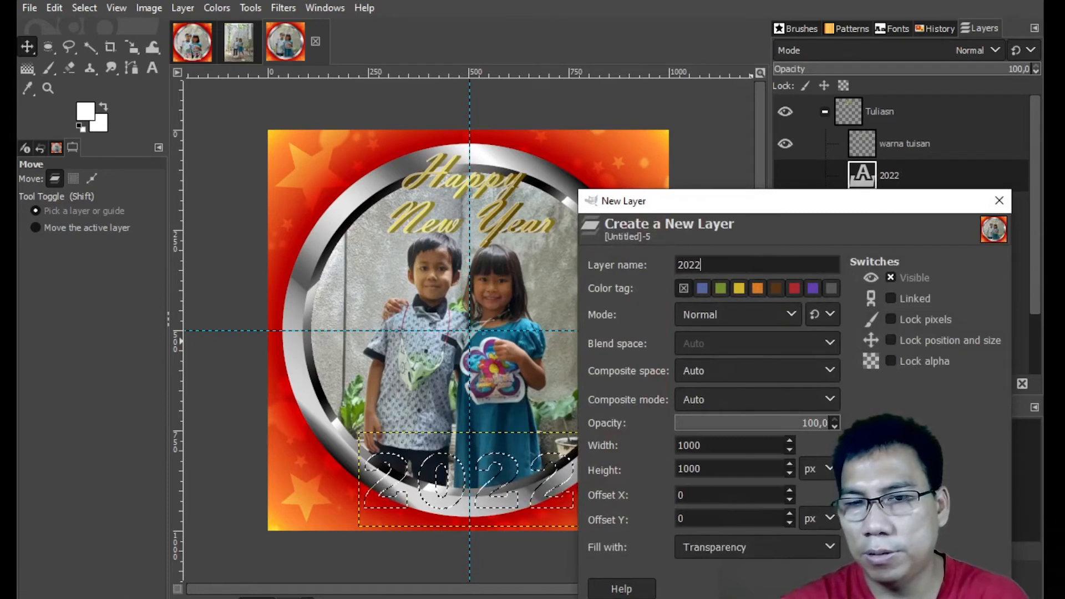
pyautogui.press('Return')
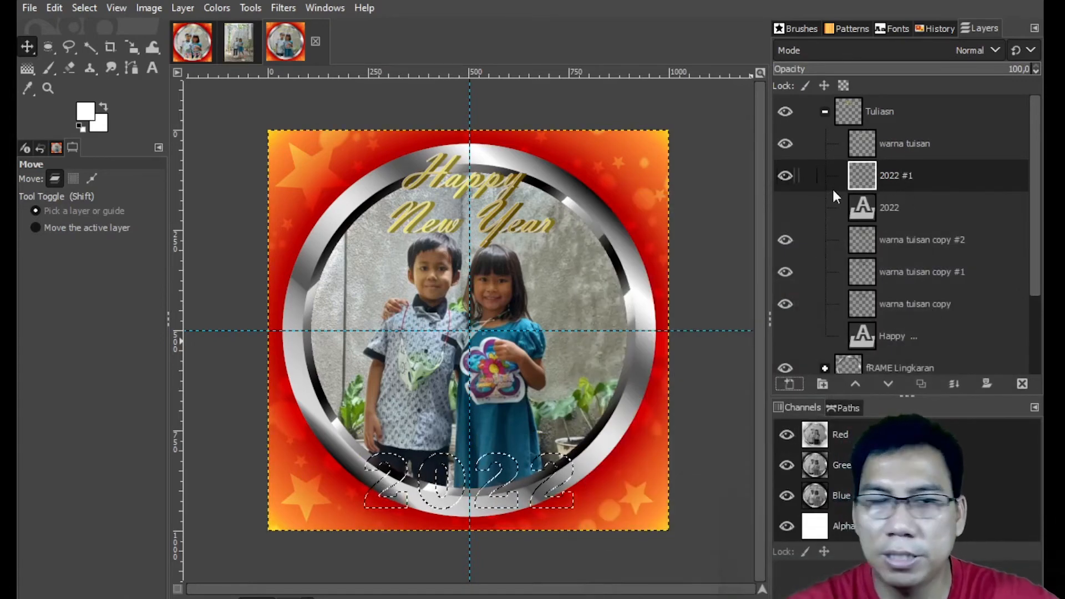
# - Check the reference design's number colours and choose the Incandescent gradient for the Gradient tool
pyautogui.click(205, 42)
pyautogui.click(305, 48)
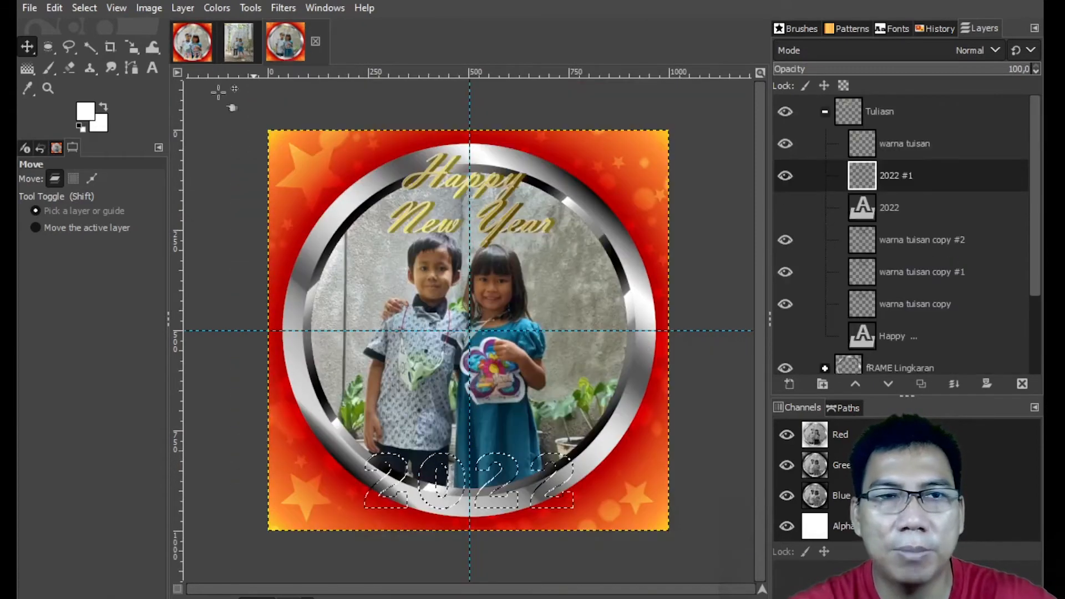
pyautogui.click(28, 68)
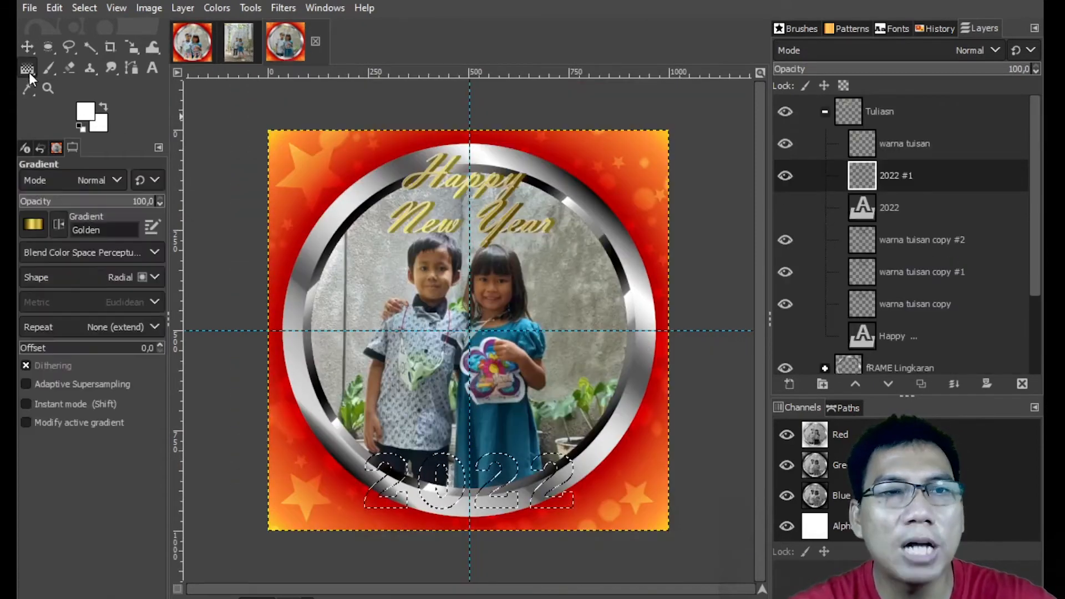
pyautogui.click(35, 220)
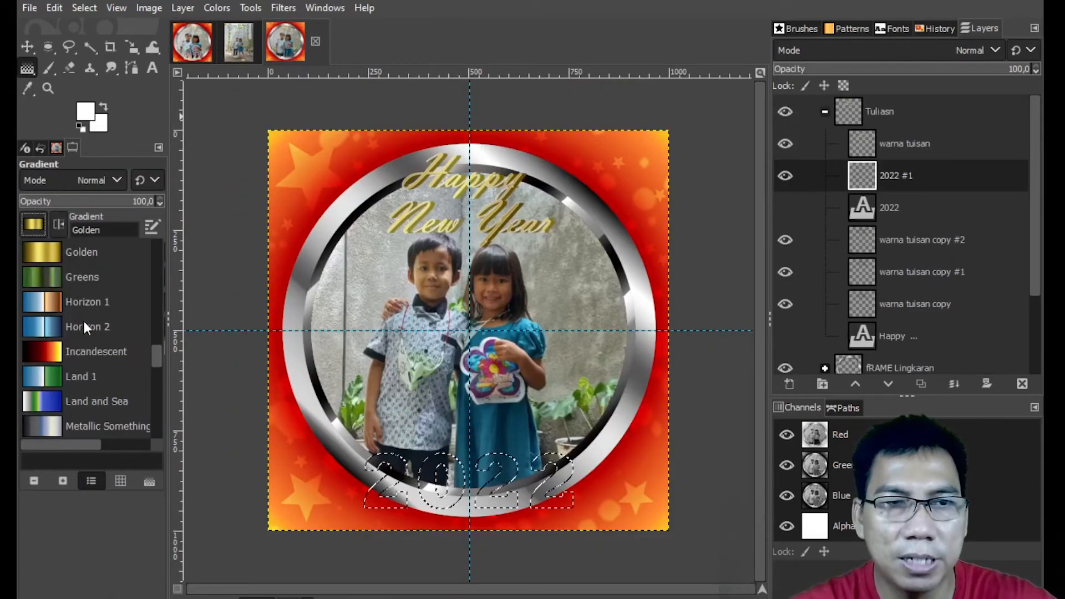
pyautogui.click(52, 354)
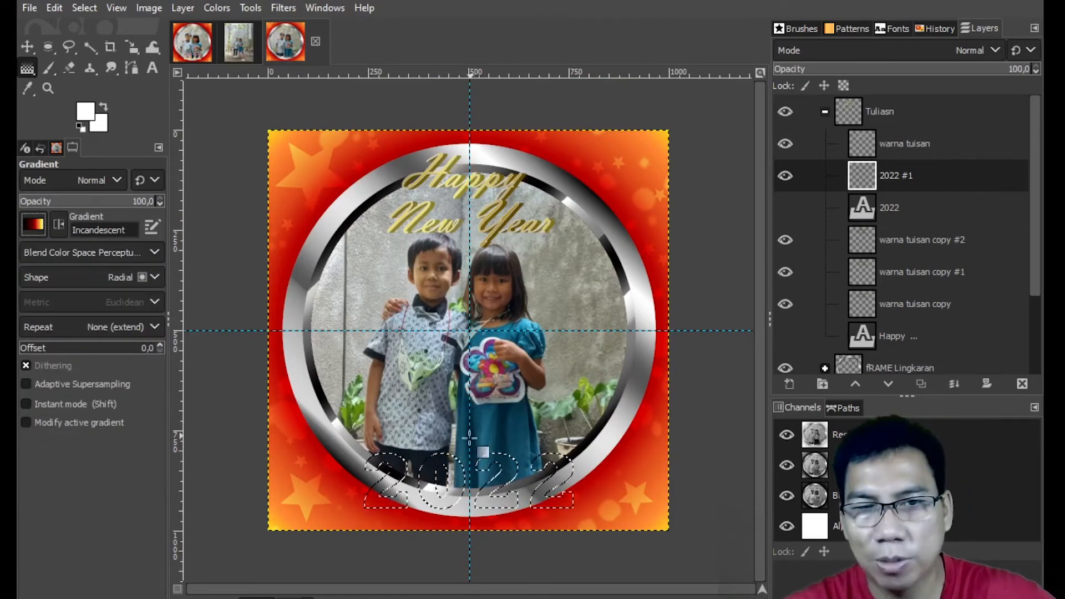
# - Undo a trial radial fill of the 2022 selection and apply a linear Incandescent gradient from top to bottom instead
pyautogui.moveTo(441, 447); pyautogui.dragTo(461, 515)
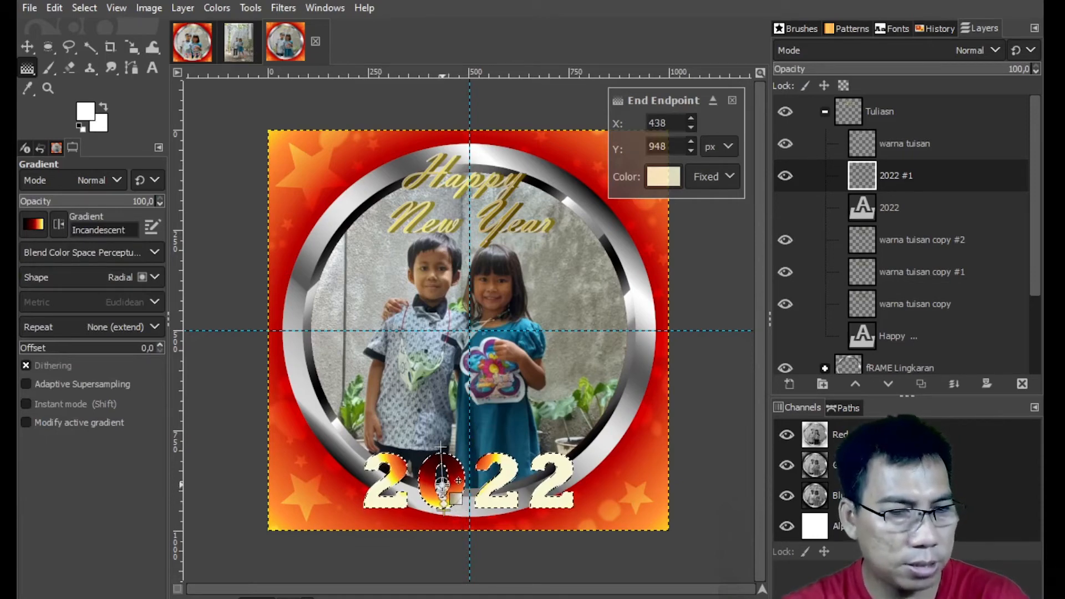
pyautogui.hotkey('ctrl', 'z')
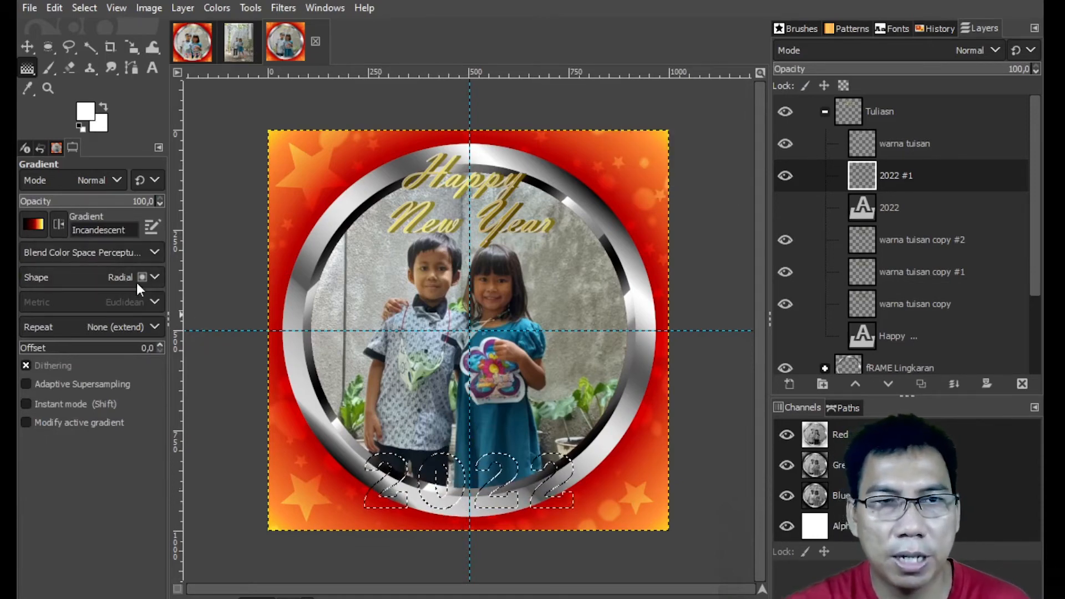
pyautogui.click(155, 276)
pyautogui.click(101, 300)
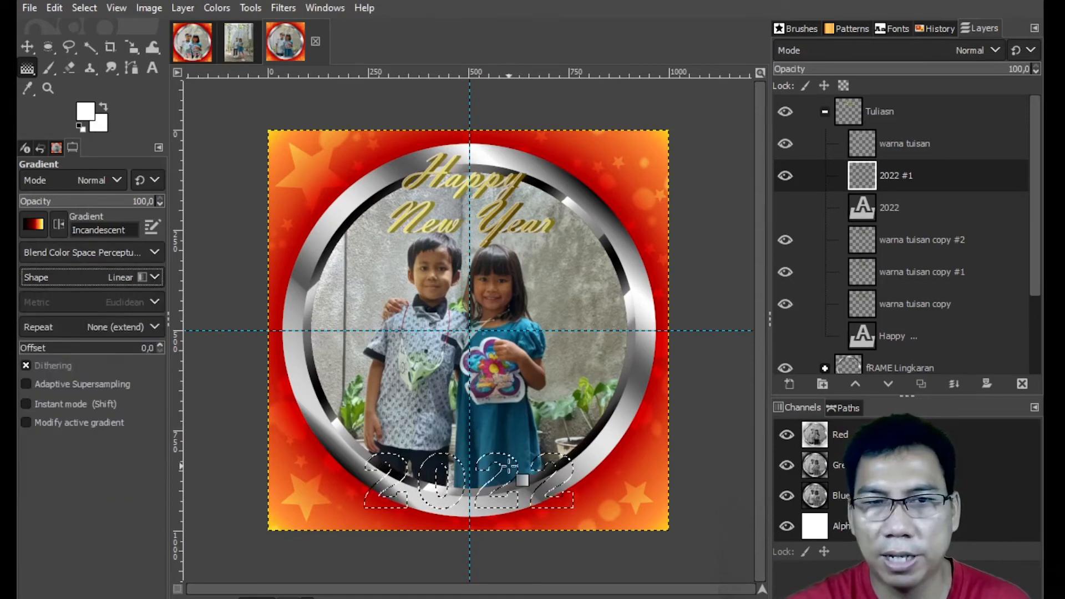
pyautogui.moveTo(493, 451); pyautogui.dragTo(490, 501)
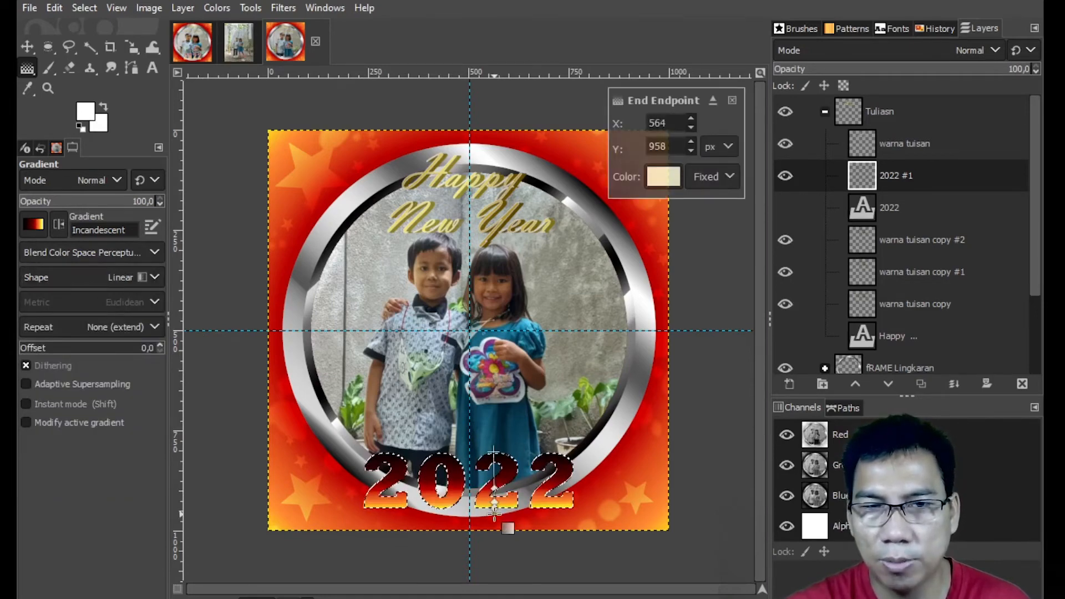
# - Add red and orange stops near the 32 and 56 positions of the gradient, and raise its start endpoint to Y 780
pyautogui.click(491, 476)
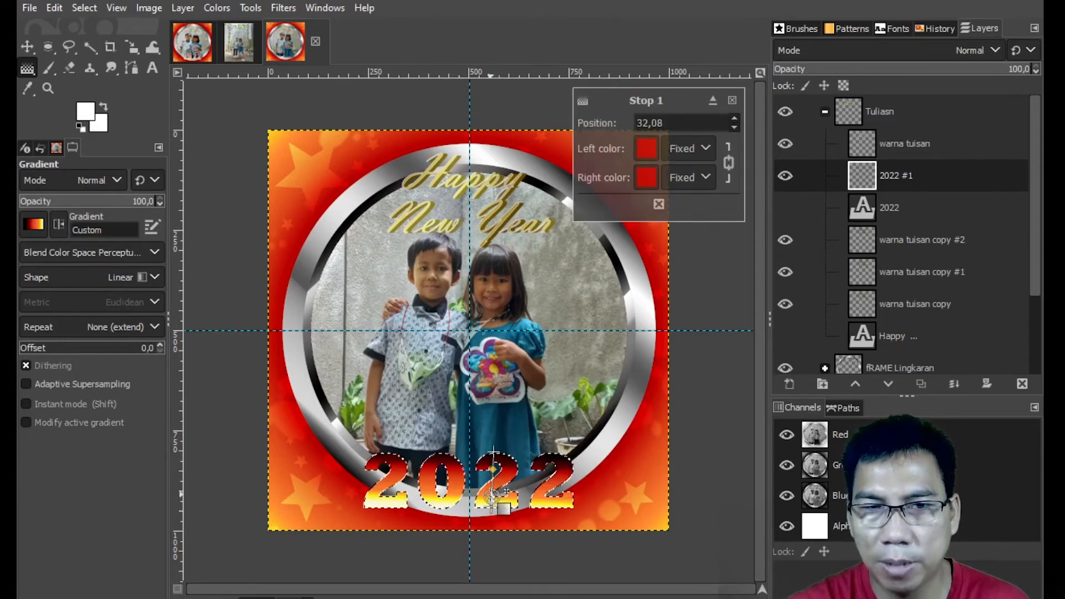
pyautogui.click(491, 493)
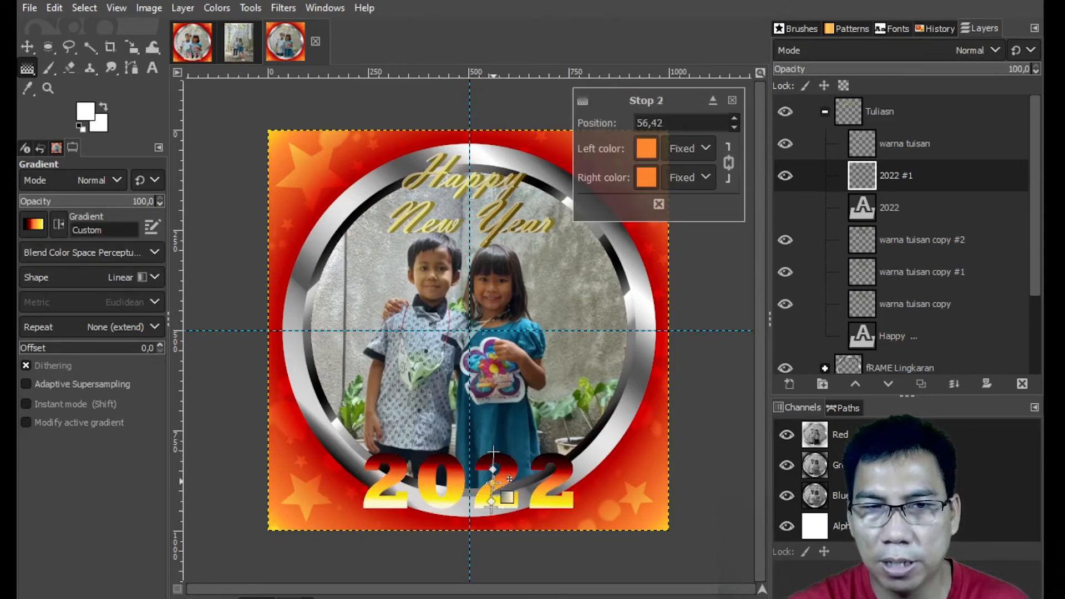
pyautogui.moveTo(493, 452)
pyautogui.mouseDown()
pyautogui.moveTo(495, 431)
pyautogui.moveTo(492, 442)
pyautogui.mouseUp()
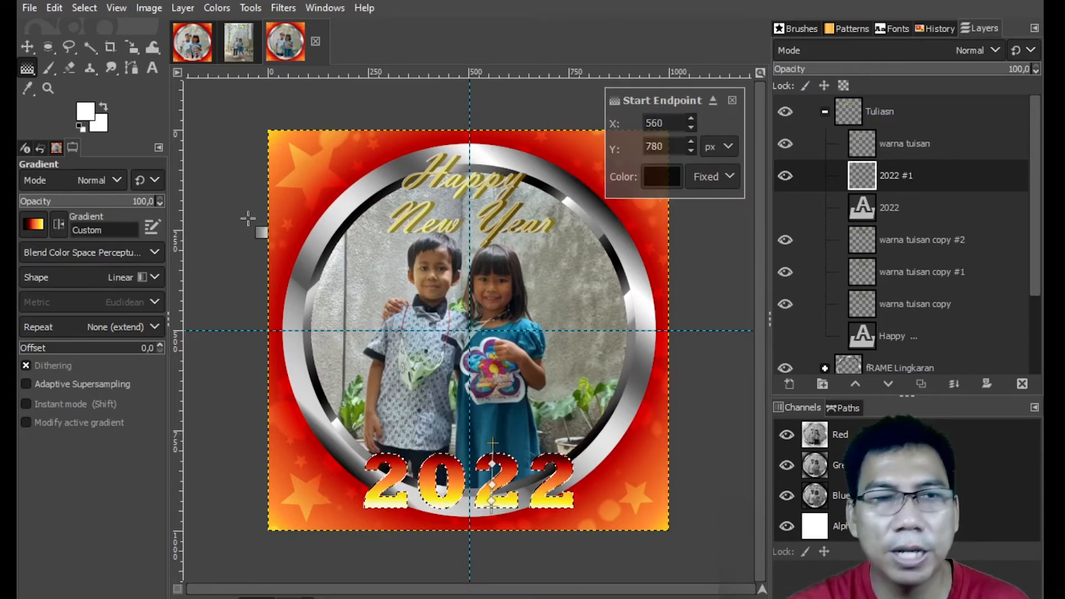
pyautogui.click(26, 49)
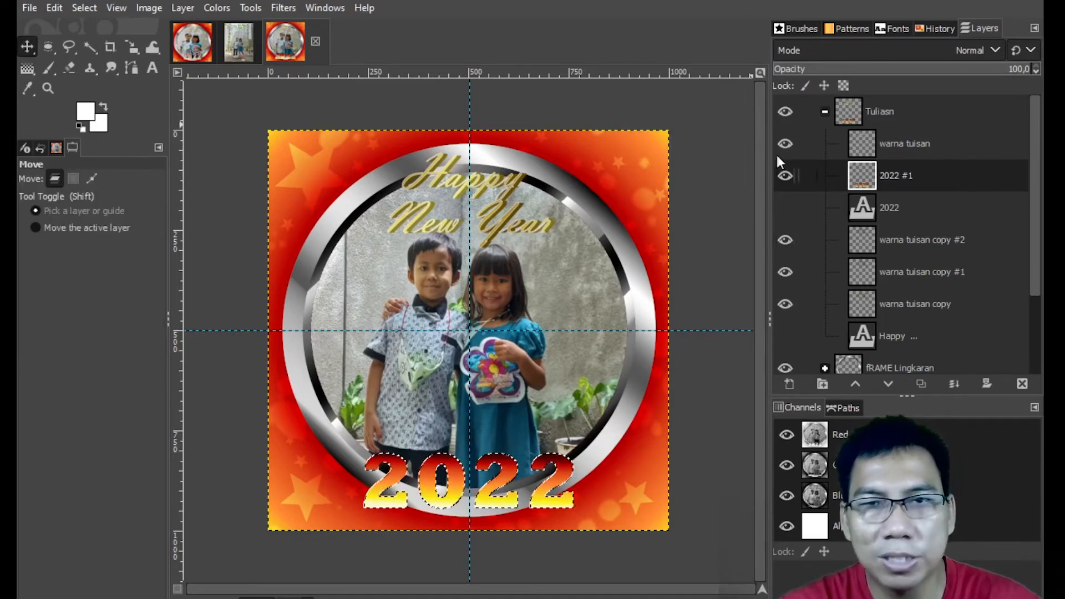
# - Stroke the 2022 selection with a solid white line 2 px wide
pyautogui.click(55, 8)
pyautogui.click(109, 388)
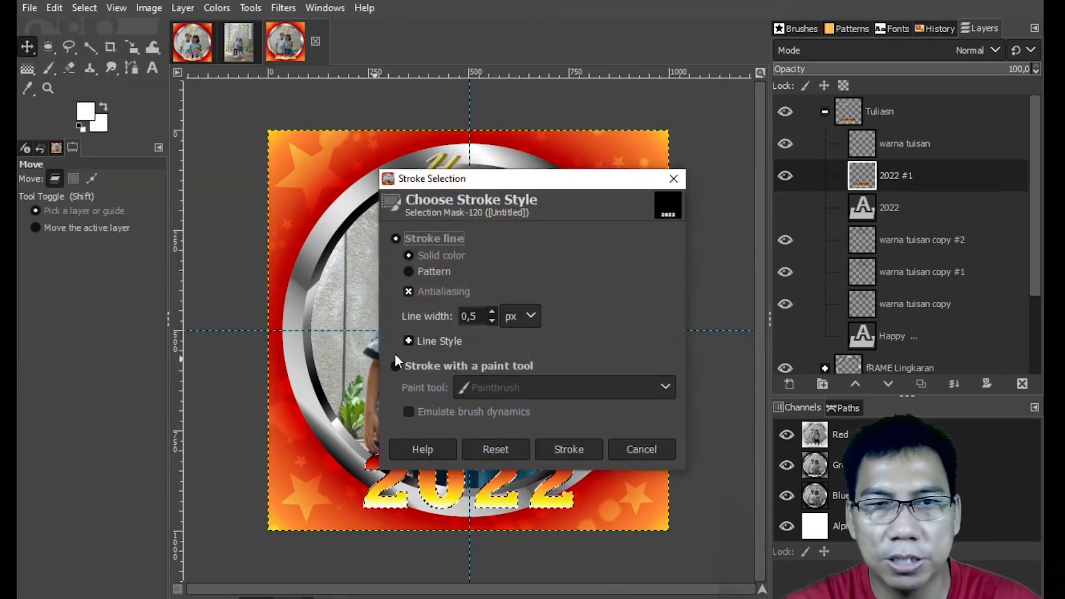
pyautogui.moveTo(483, 317); pyautogui.dragTo(392, 312)
pyautogui.write('2')
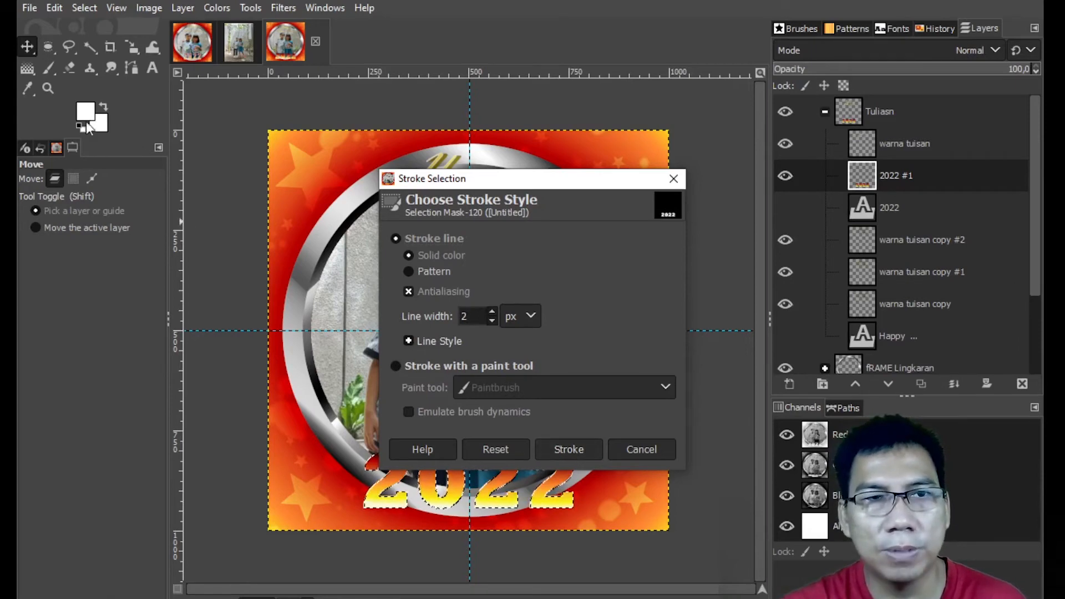
pyautogui.click(569, 449)
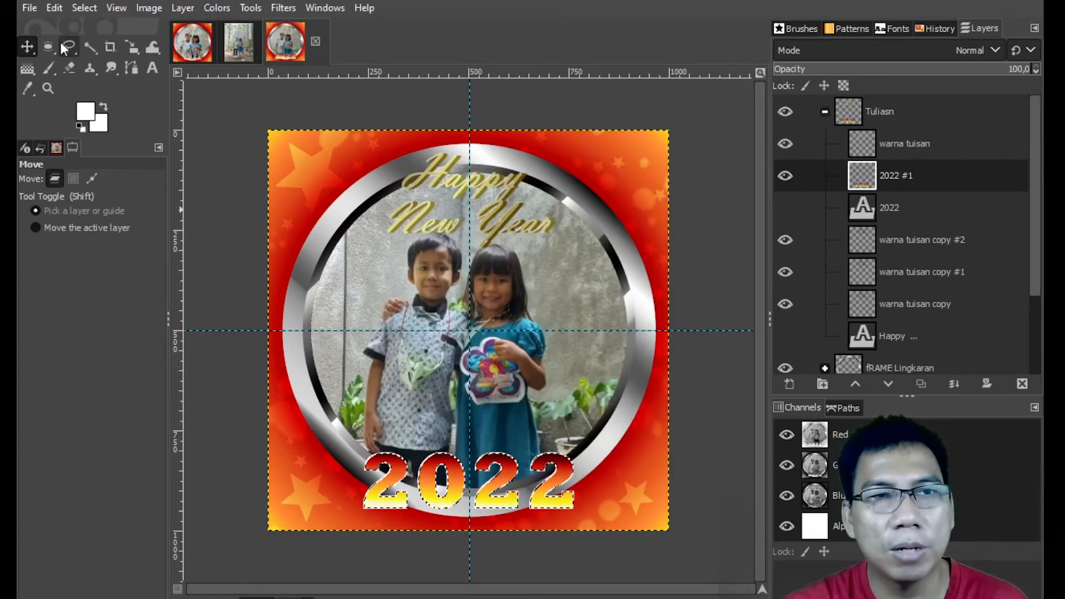
# - Stroke the 2022 selection again with a 1.5 px solid white line and clear the selection
pyautogui.click(54, 8)
pyautogui.click(110, 388)
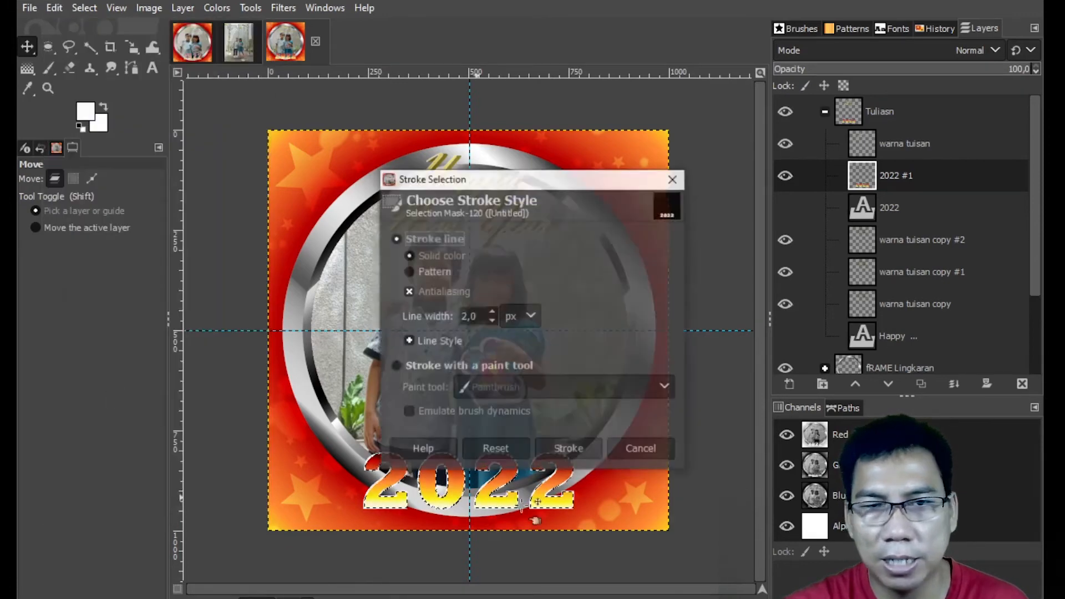
pyautogui.write('1,5')
pyautogui.click(576, 450)
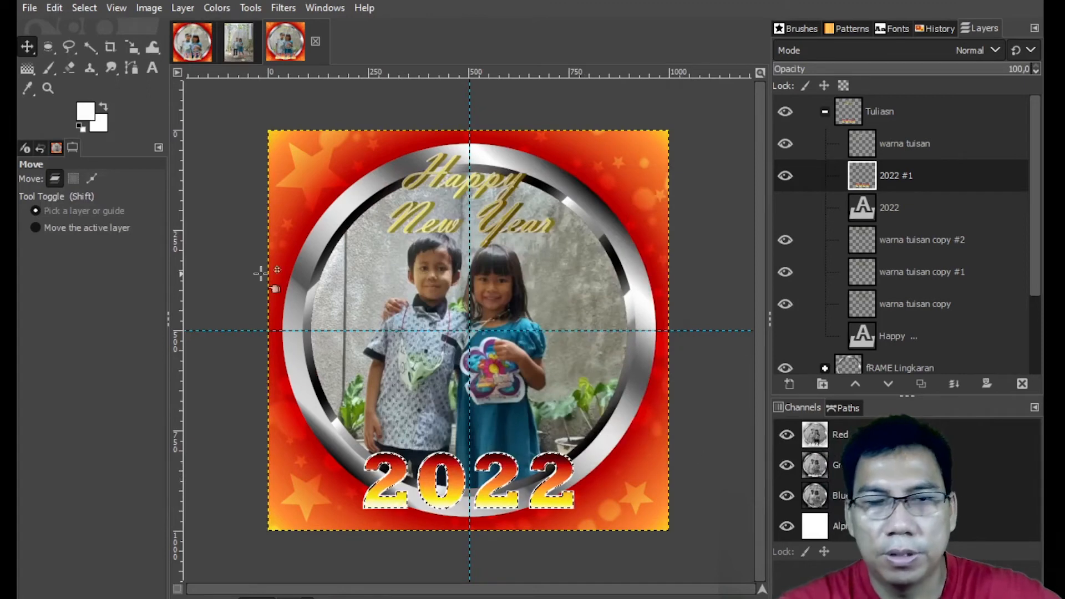
pyautogui.hotkey('ctrl', 'shift')
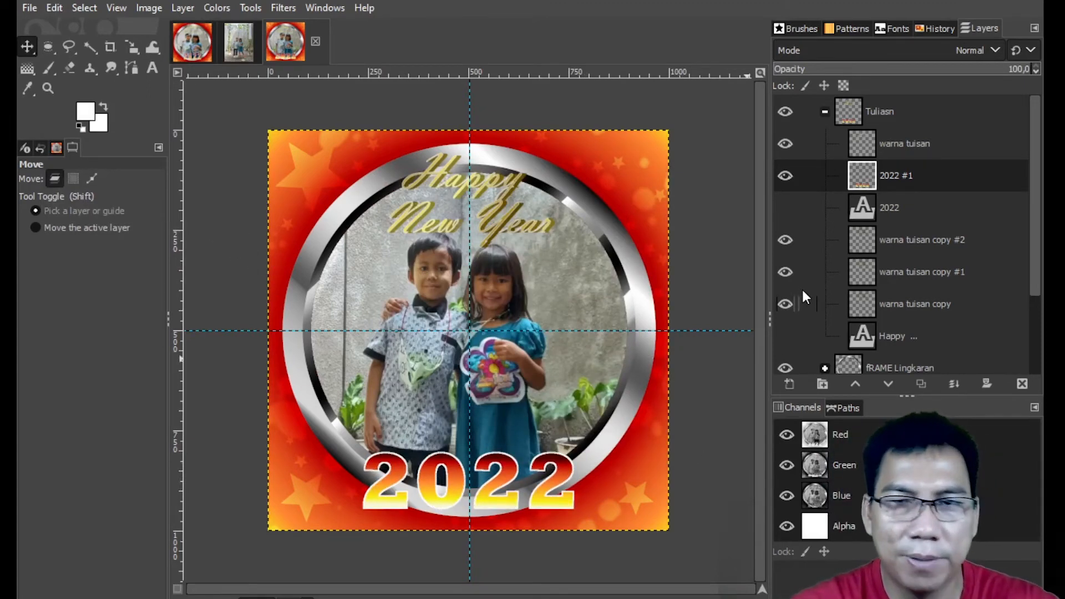
# - Examine the finished reference design with its balon #6 layer shown, and return to the working design
pyautogui.click(194, 42)
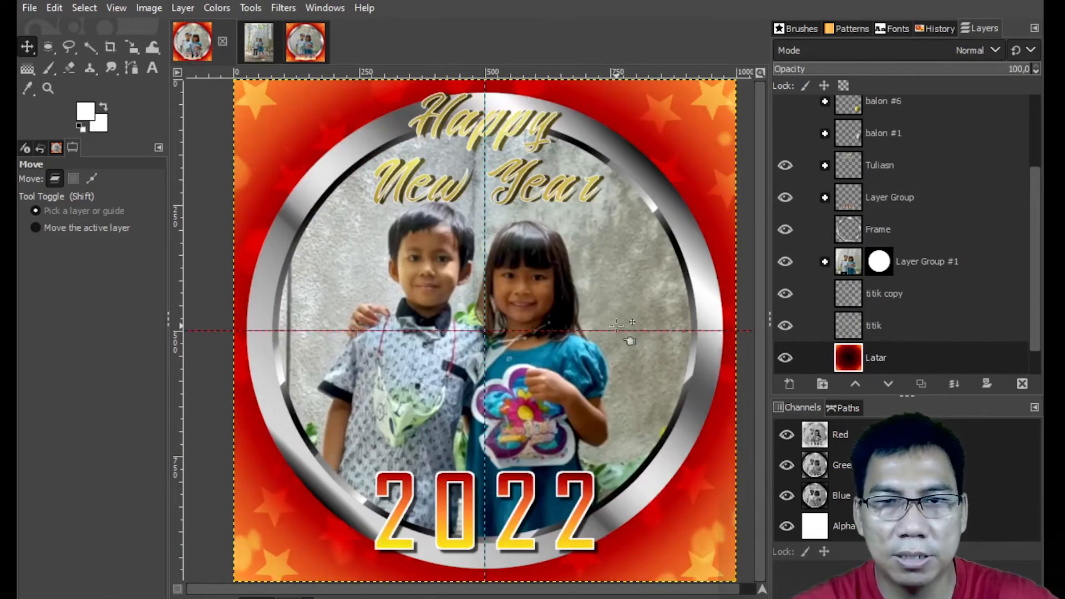
pyautogui.moveTo(1030, 205); pyautogui.dragTo(1023, 131)
pyautogui.click(785, 207)
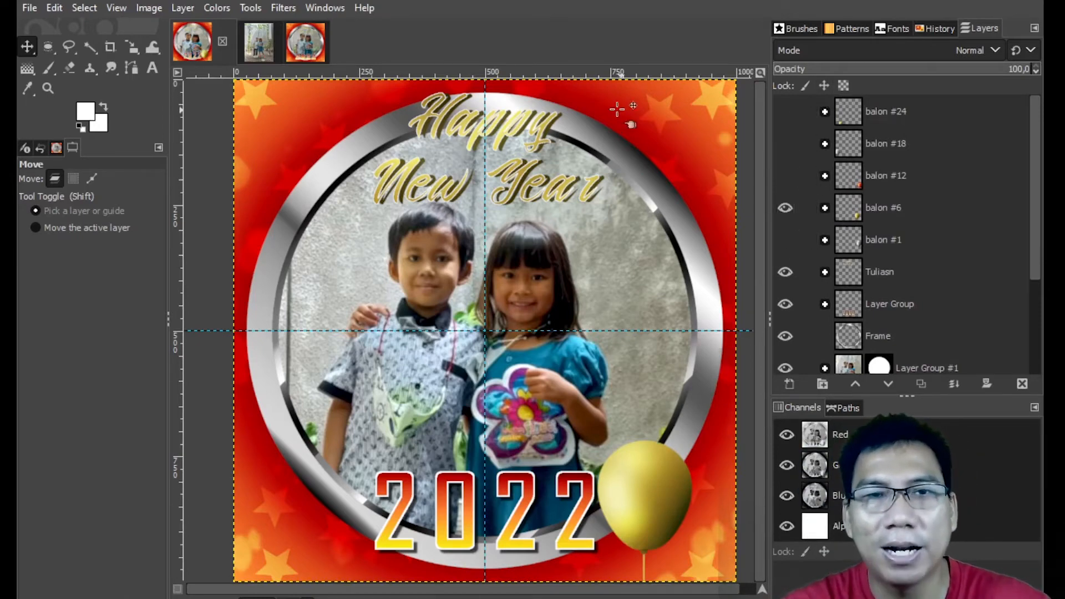
pyautogui.click(305, 41)
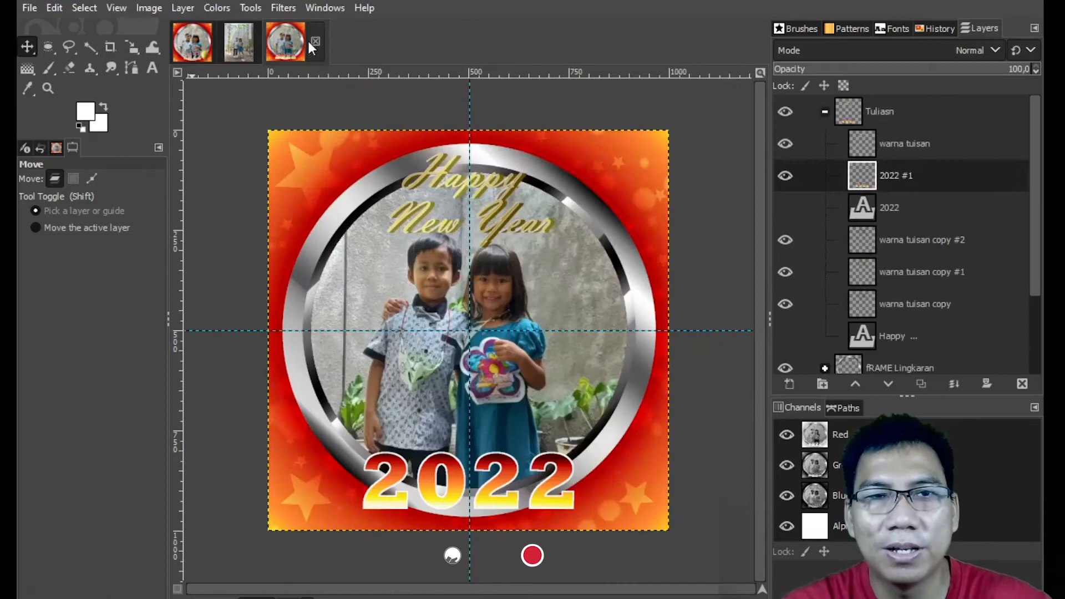
# - Create a new layer group and place it at the top of the layer stack, above the Tuliasn group
pyautogui.click(825, 111)
pyautogui.click(899, 112)
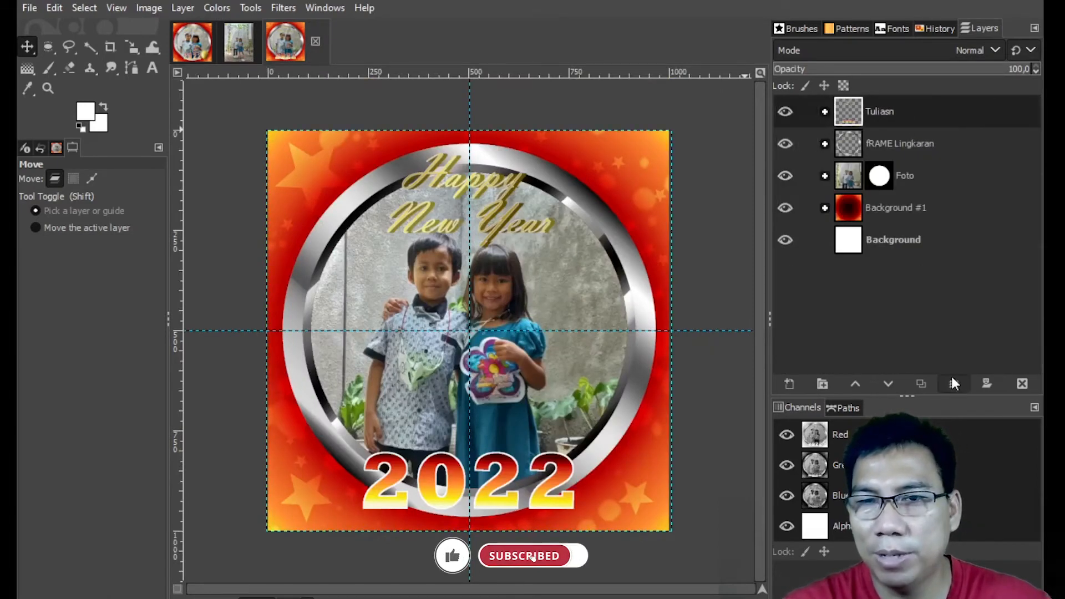
pyautogui.click(823, 383)
pyautogui.moveTo(903, 142); pyautogui.dragTo(835, 117)
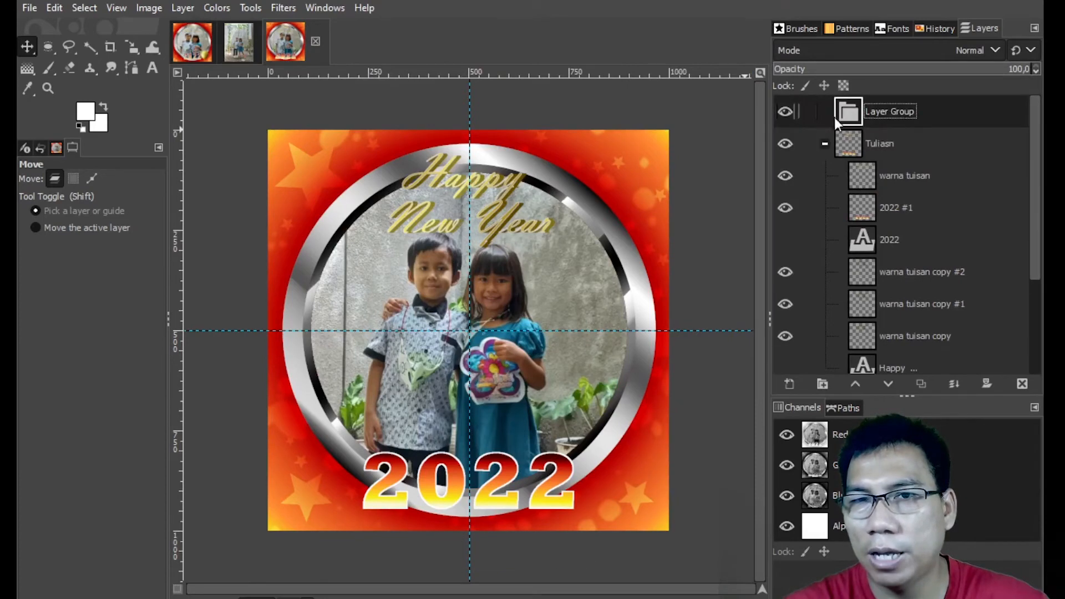
# - Collapse the Tuliasn group and rename the new layer group as Baloon
pyautogui.click(826, 143)
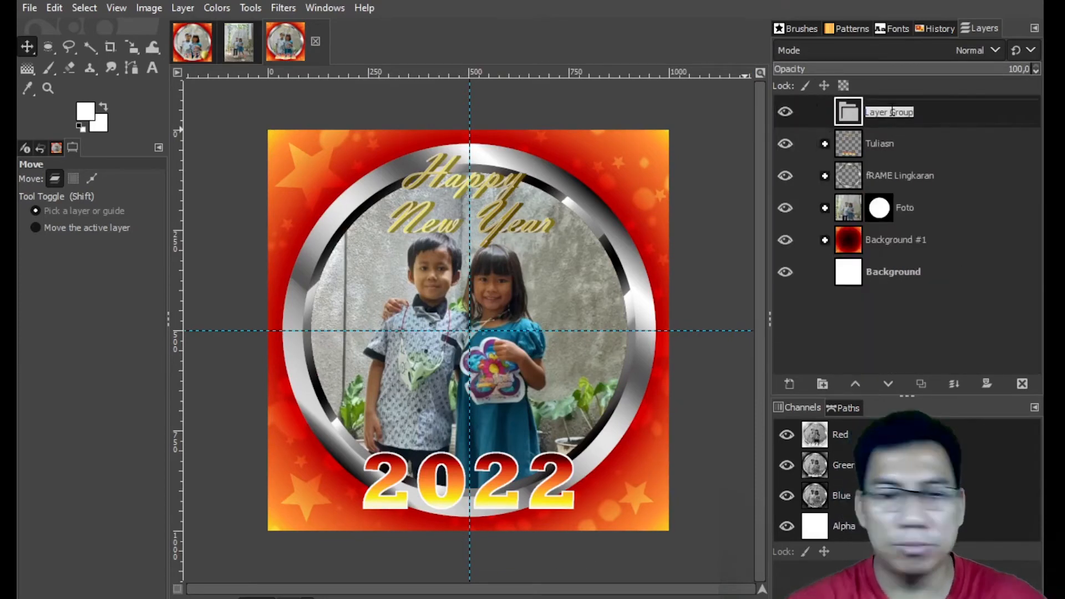
pyautogui.write('Ball')
pyautogui.write('oon')
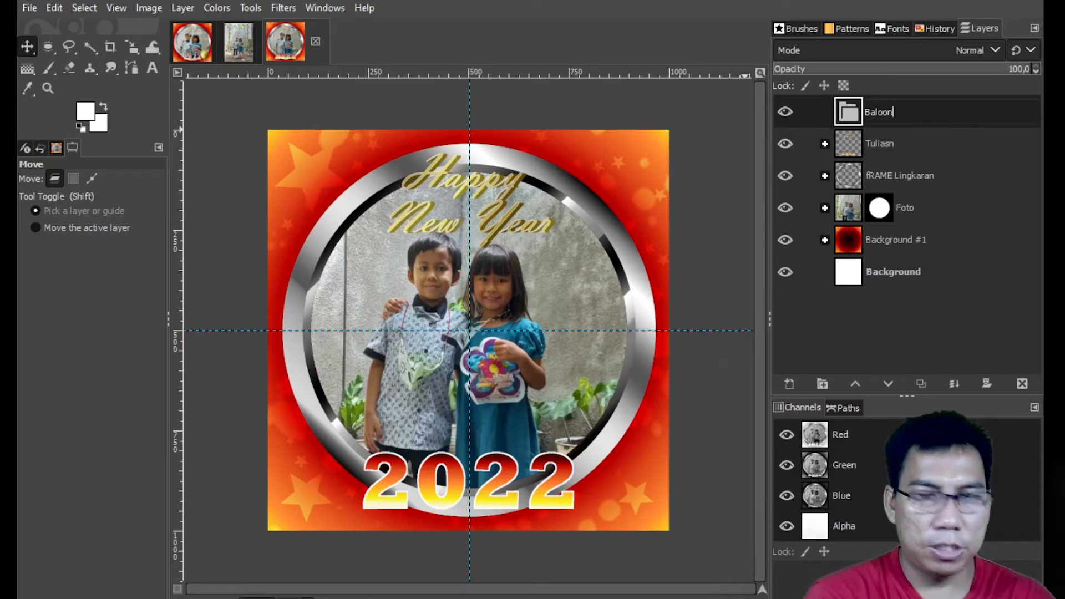
pyautogui.click(876, 144)
pyautogui.click(881, 112)
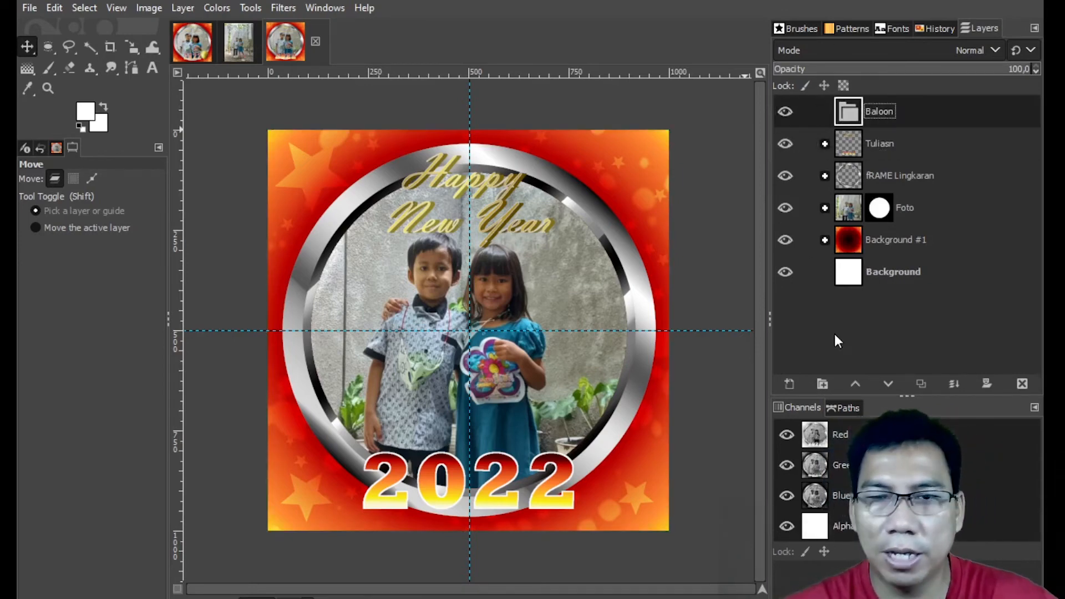
# - Create a transparent 1000 x 1000 px layer named balon inside the Baloon group and make it active
pyautogui.click(790, 384)
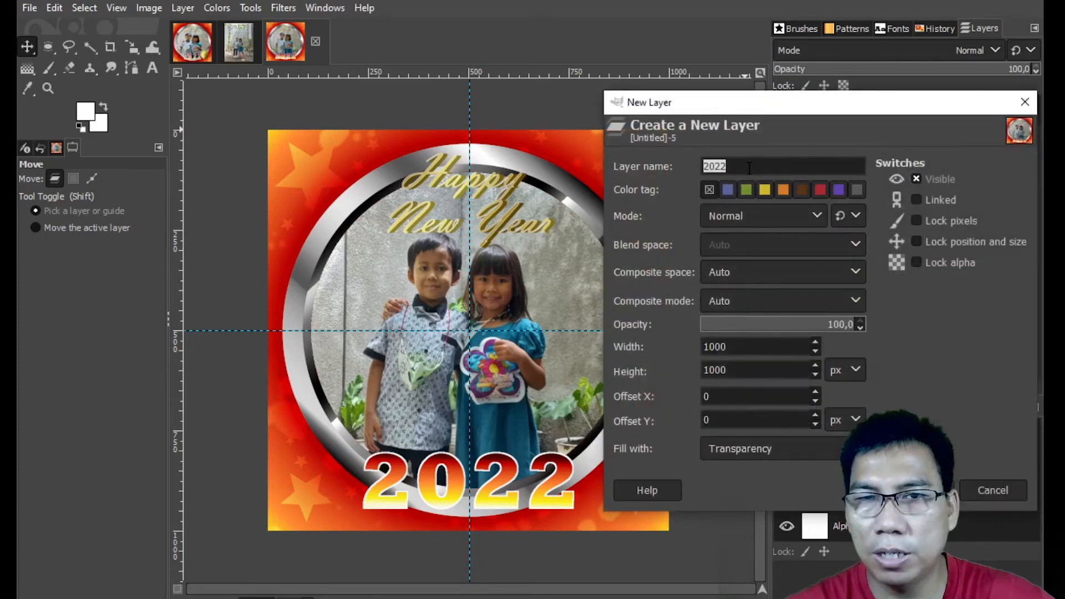
pyautogui.write('balon')
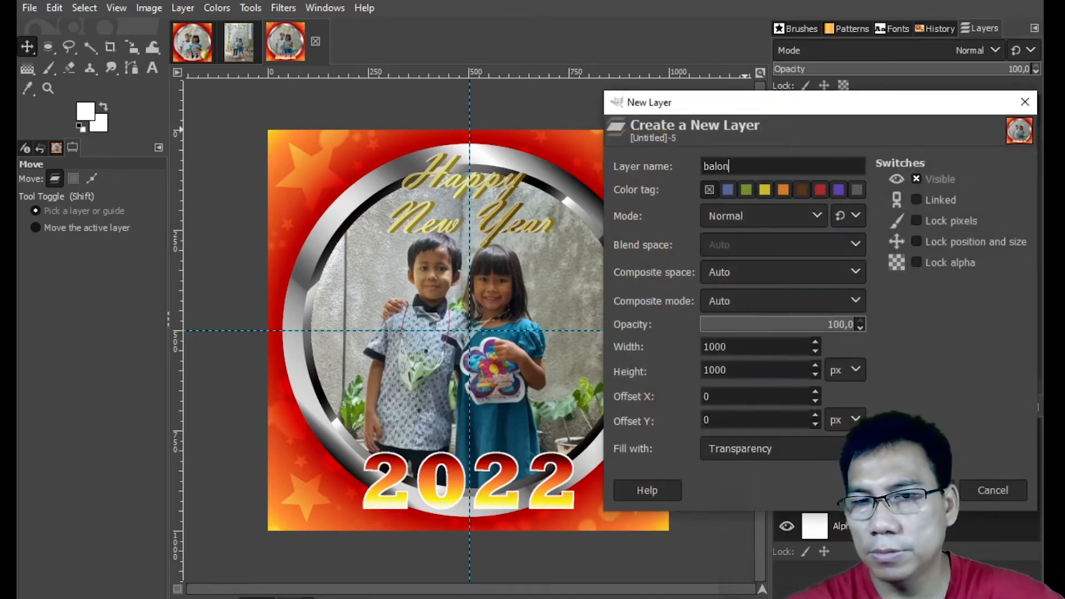
pyautogui.press('Return')
pyautogui.click(881, 111)
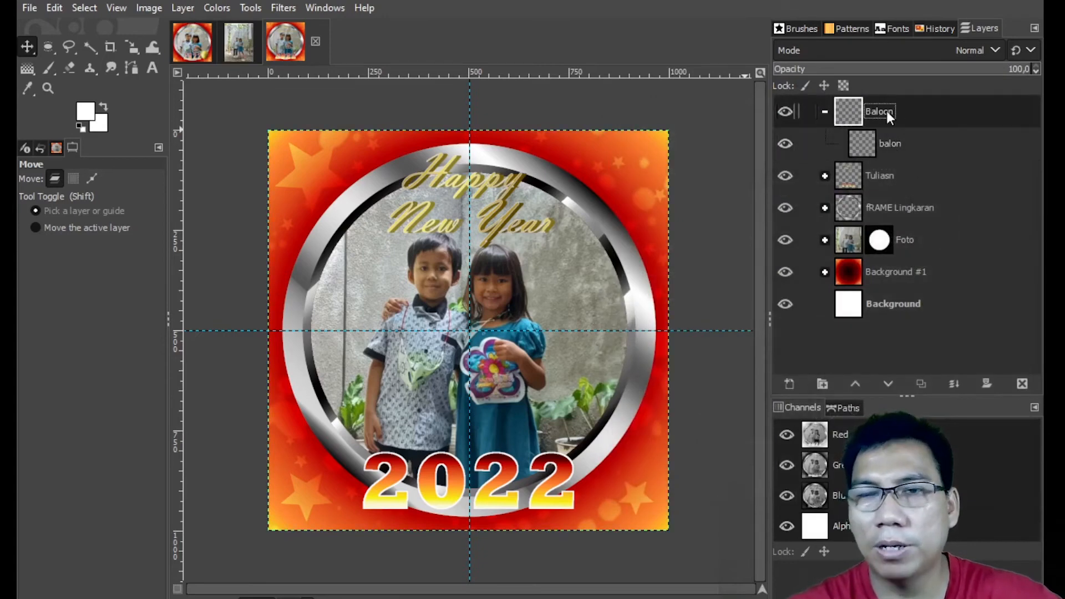
pyautogui.click(893, 142)
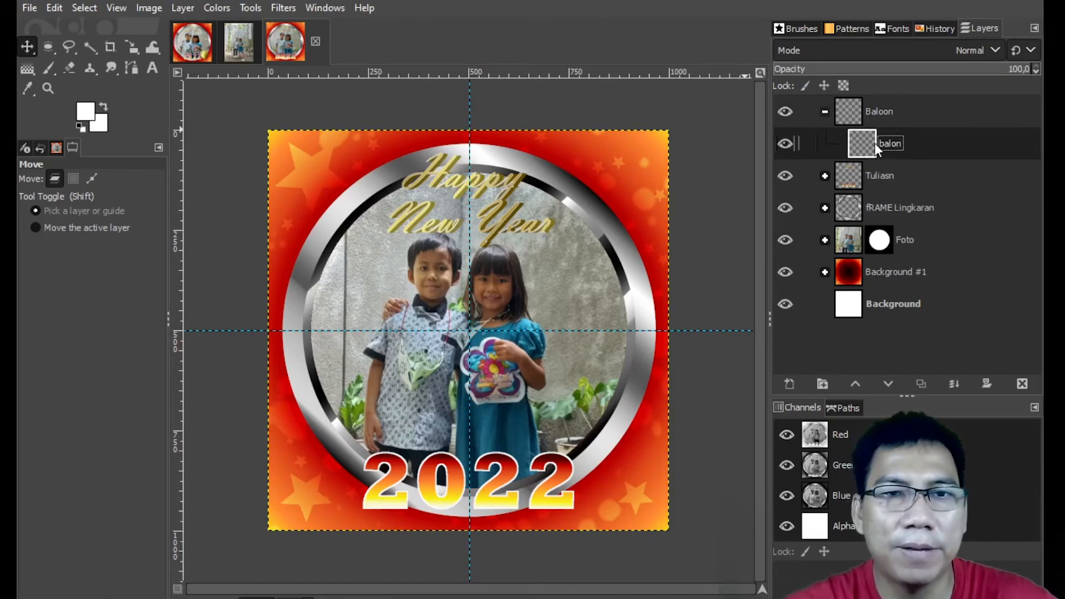
# - Select a perfect circle about 280 px in diameter over the girl's head and the word Year, using the Ellipse Select tool
pyautogui.click(54, 48)
pyautogui.click(88, 67)
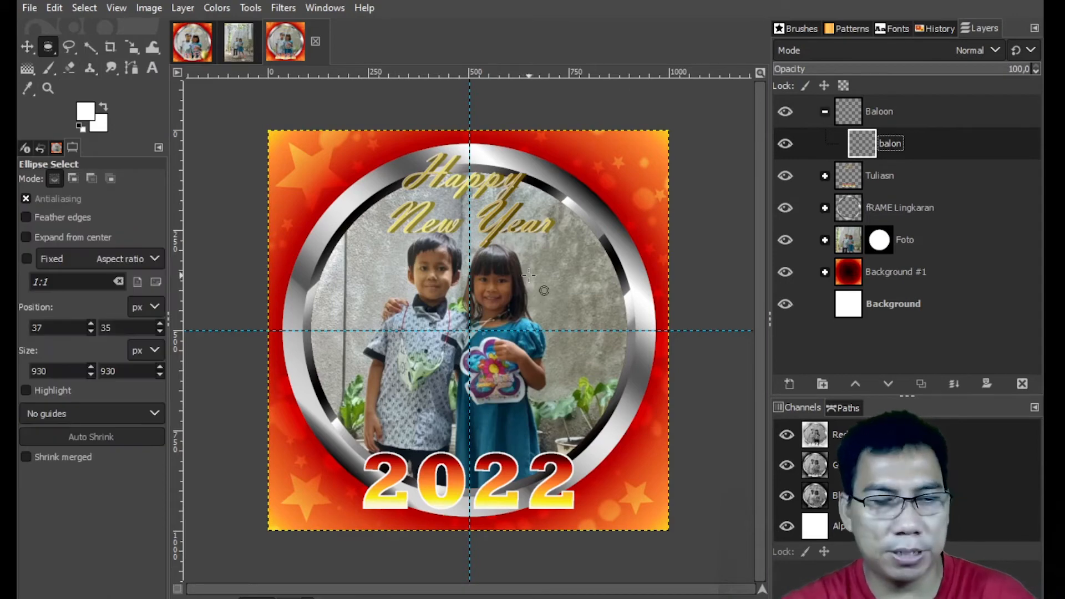
pyautogui.moveTo(555, 242); pyautogui.dragTo(638, 330)
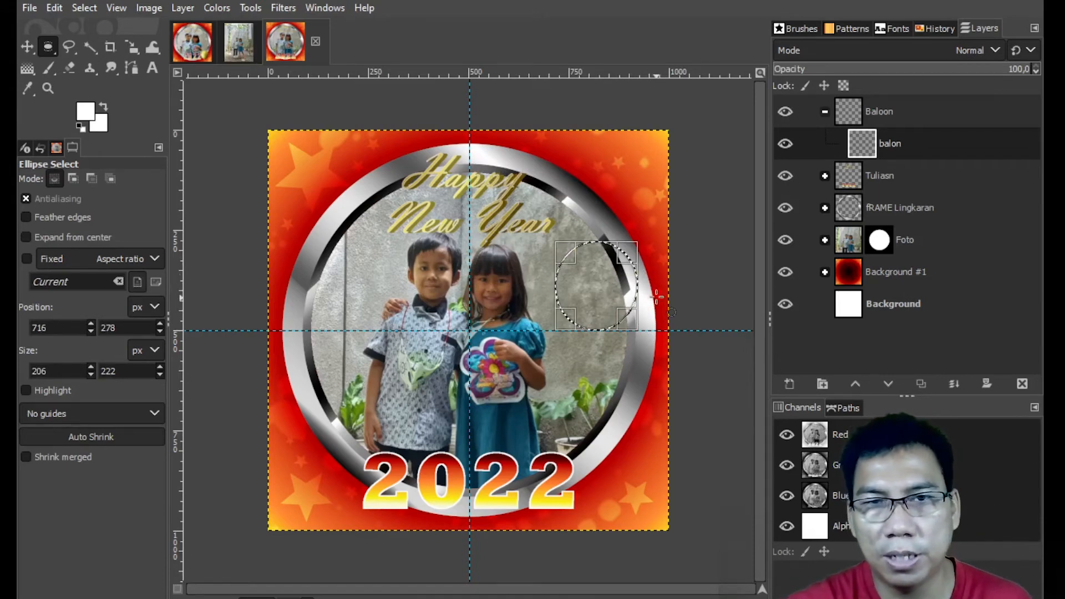
pyautogui.click(549, 238)
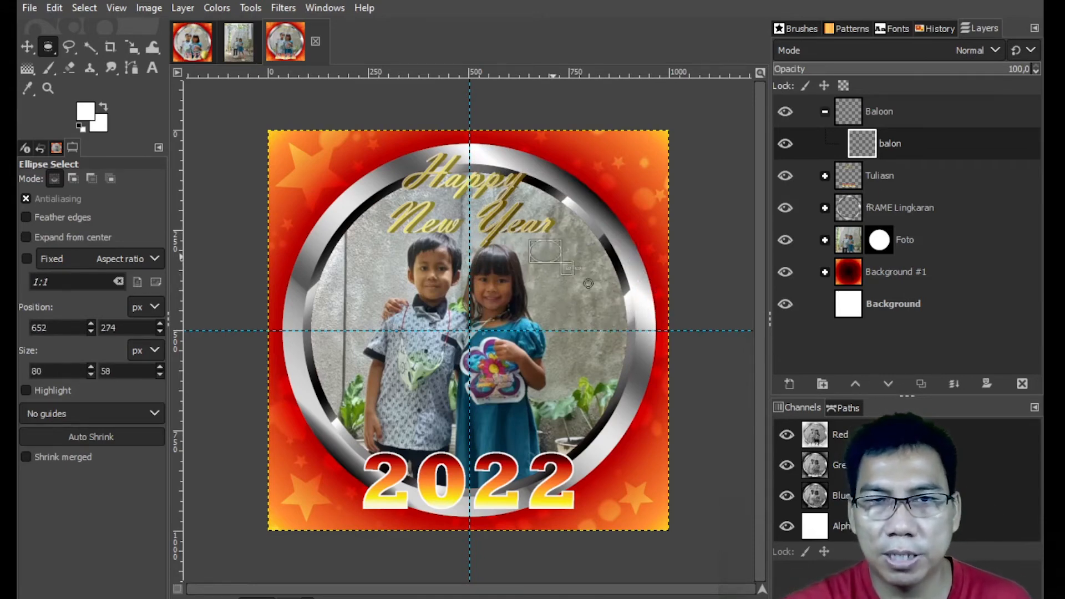
pyautogui.moveTo(613, 322); pyautogui.dragTo(573, 300)
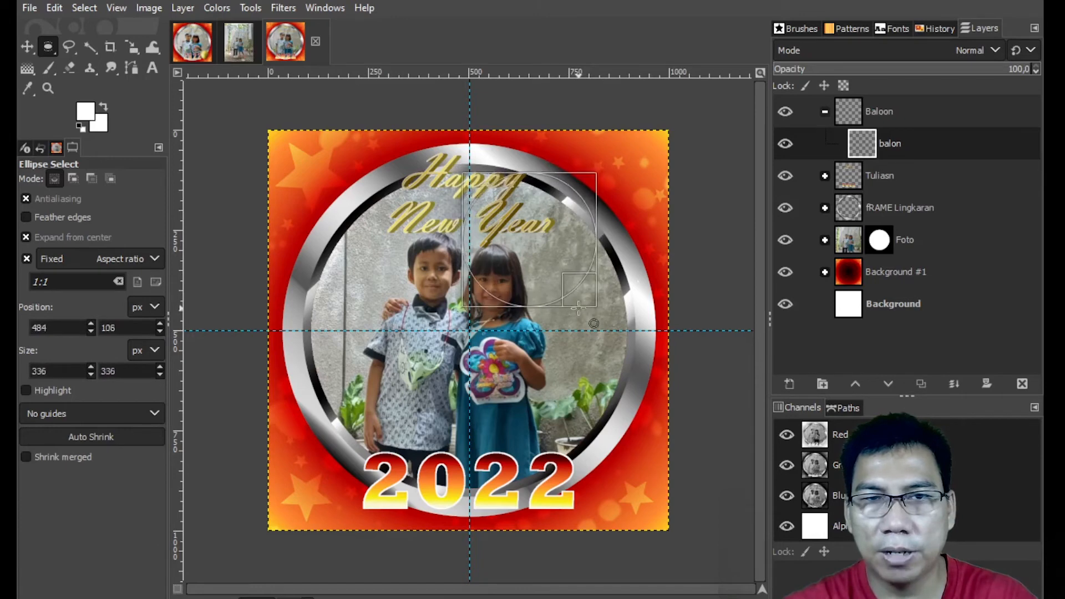
pyautogui.moveTo(566, 296); pyautogui.dragTo(566, 296)
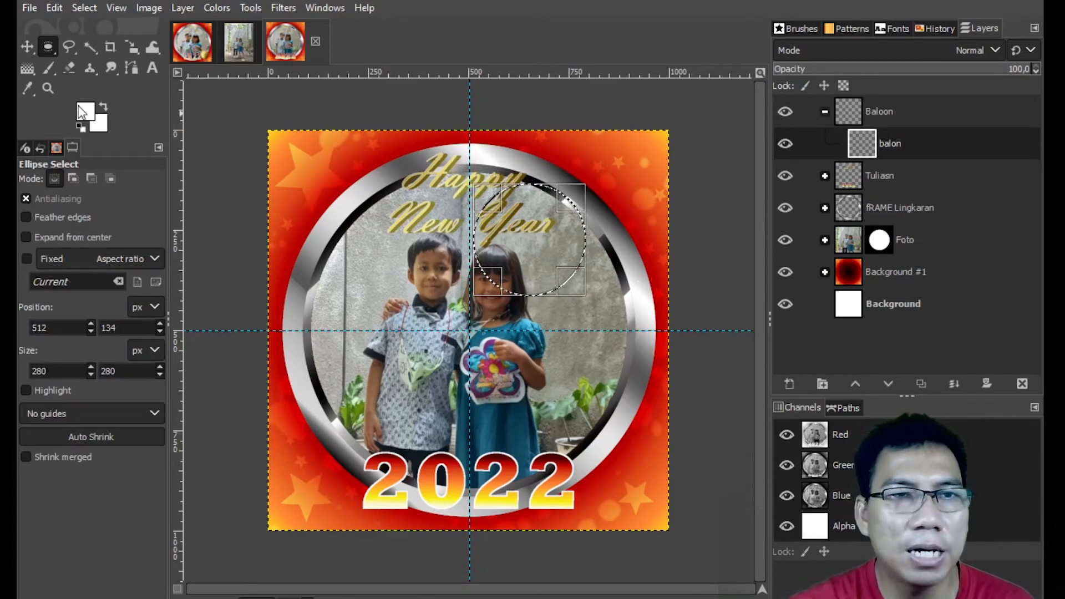
# - Fill the circle with the linear Golden gradient, running diagonally from beyond the canvas's upper-left corner to the circle's lower-right edge
pyautogui.click(28, 70)
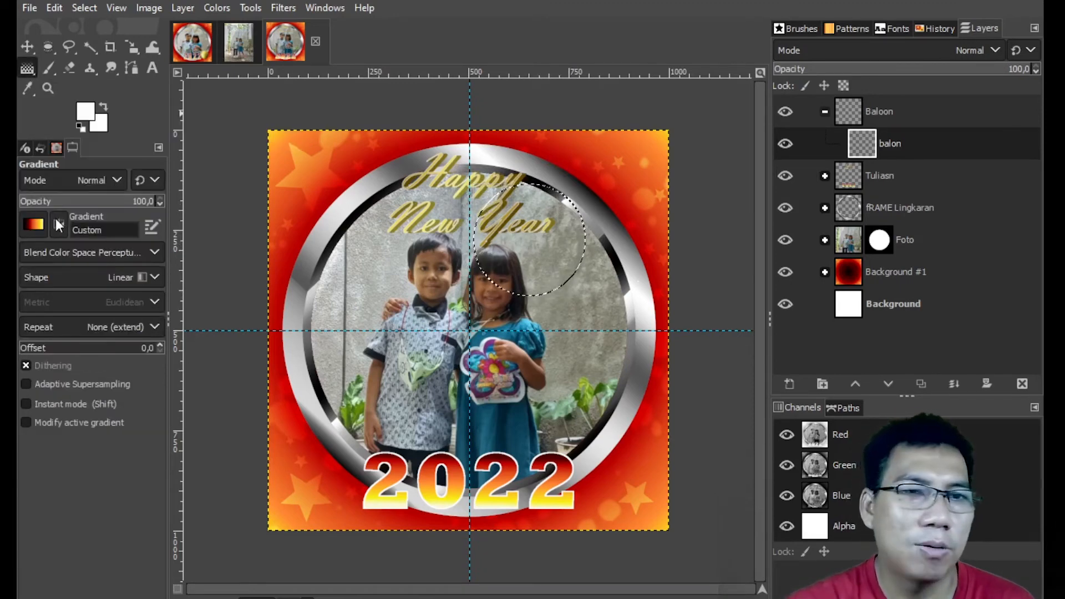
pyautogui.click(32, 225)
pyautogui.moveTo(159, 248); pyautogui.dragTo(155, 350)
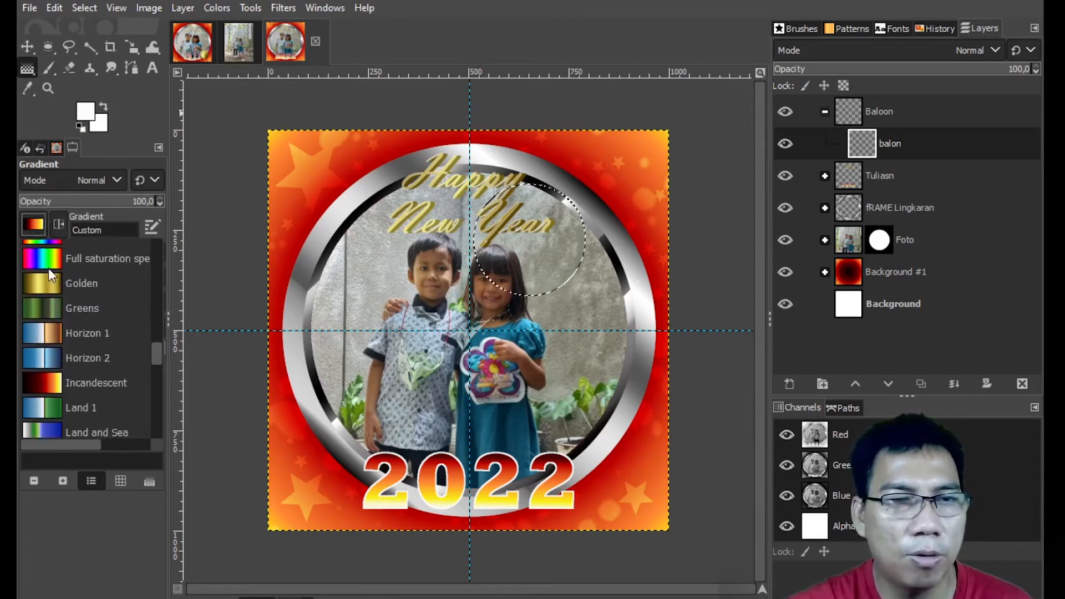
pyautogui.moveTo(162, 349)
pyautogui.mouseDown()
pyautogui.moveTo(152, 430)
pyautogui.moveTo(152, 340)
pyautogui.mouseUp()
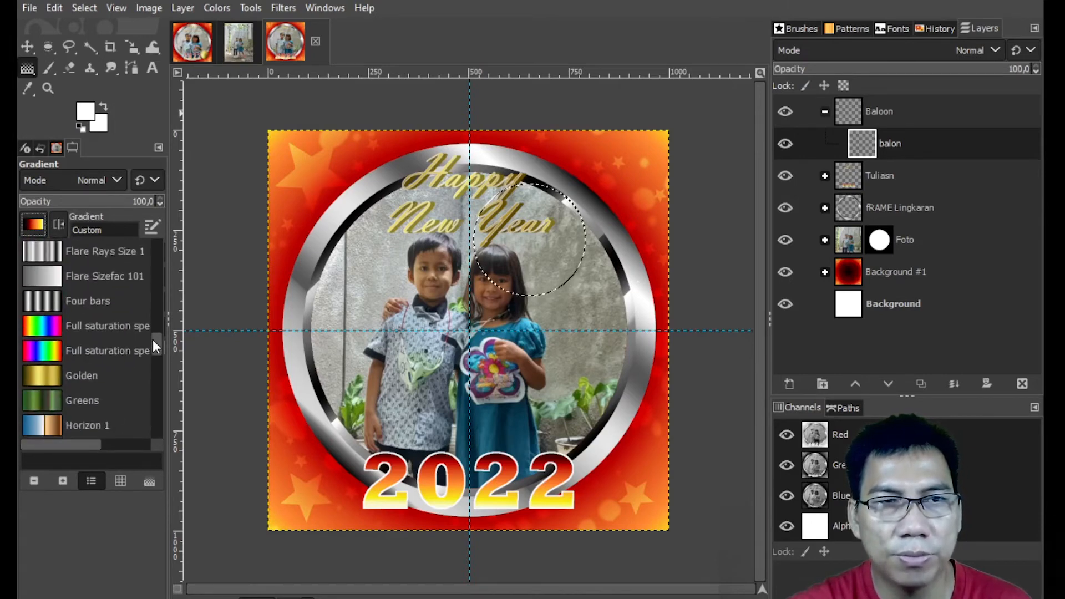
pyautogui.click(70, 373)
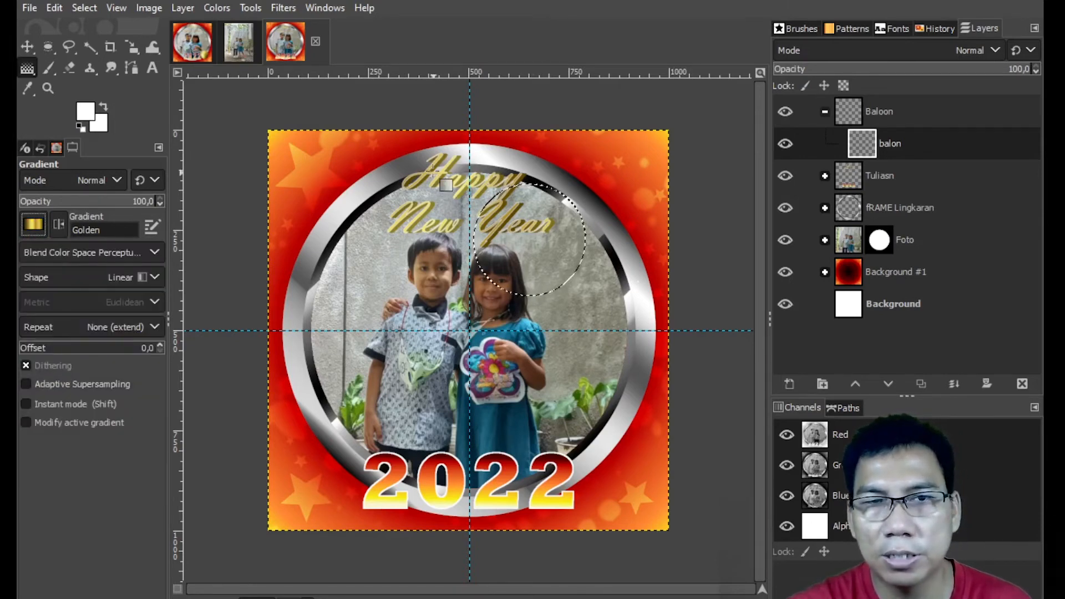
pyautogui.moveTo(314, 129); pyautogui.dragTo(585, 279)
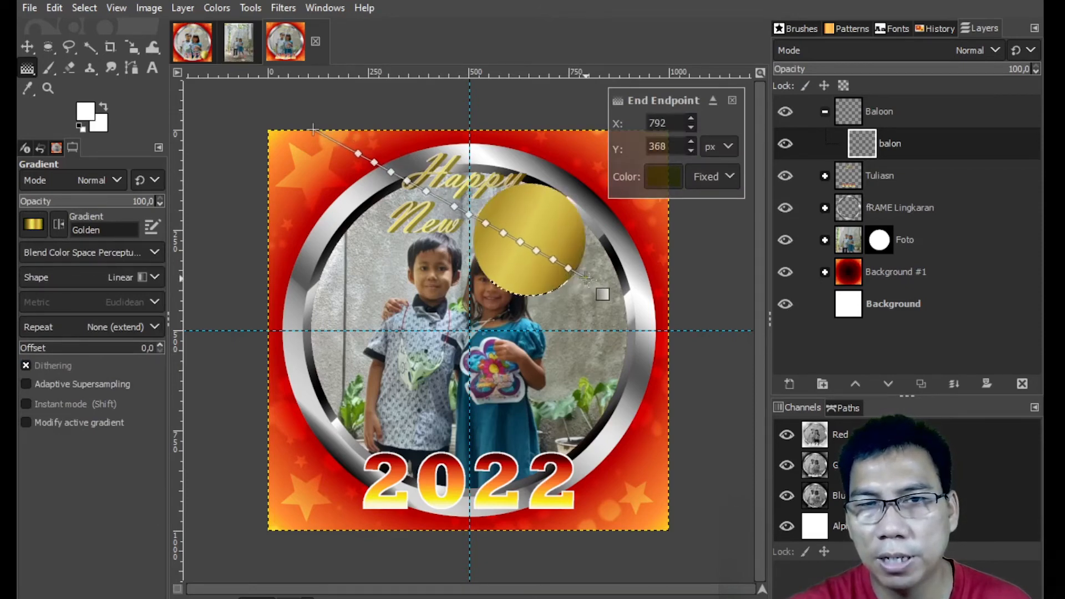
pyautogui.moveTo(586, 275); pyautogui.dragTo(589, 282)
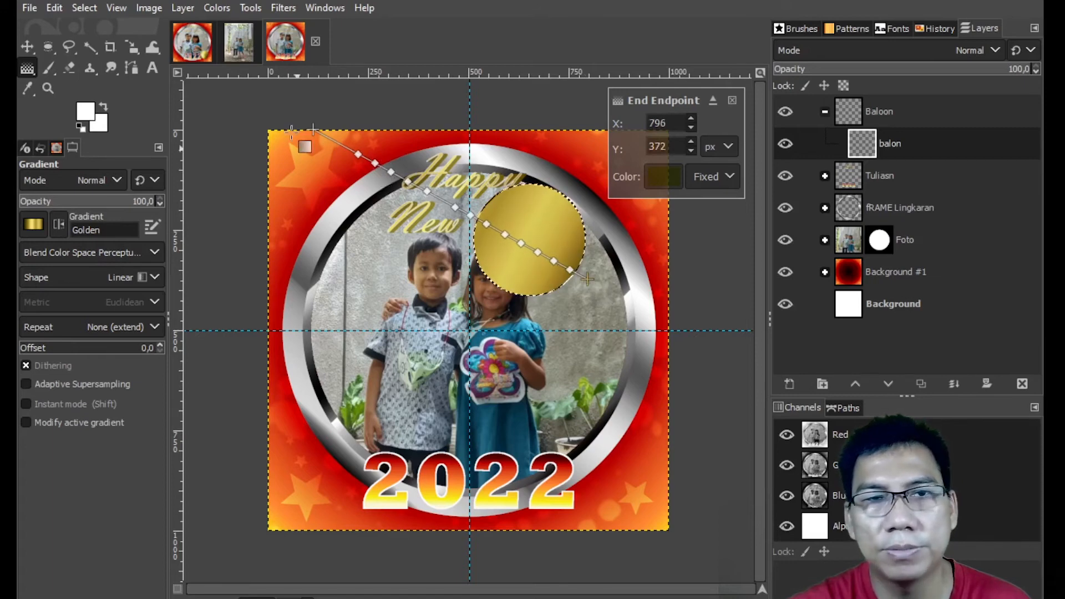
pyautogui.moveTo(314, 129); pyautogui.dragTo(302, 119)
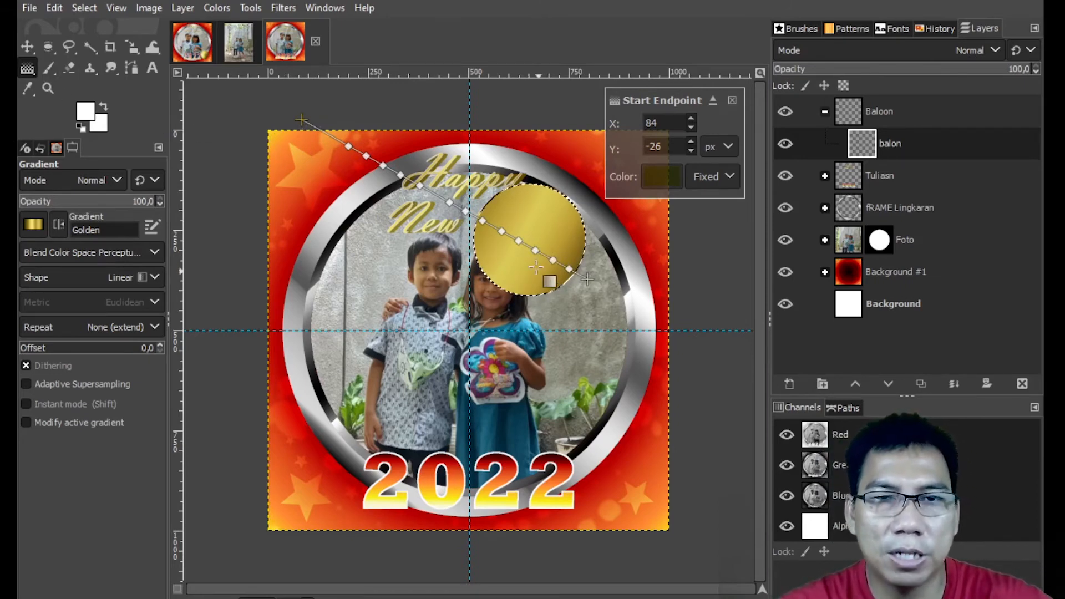
# - Clear the circle selection and check the balloon's shape in the reference design, returning to the working design
pyautogui.click(27, 47)
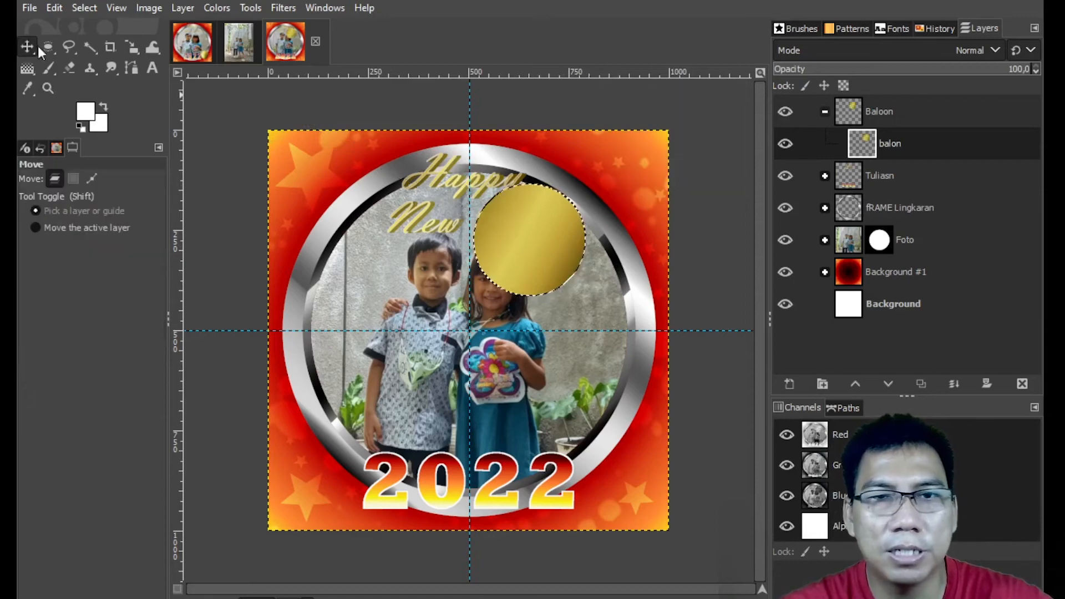
pyautogui.hotkey('ctrl', 'shift', 'a')
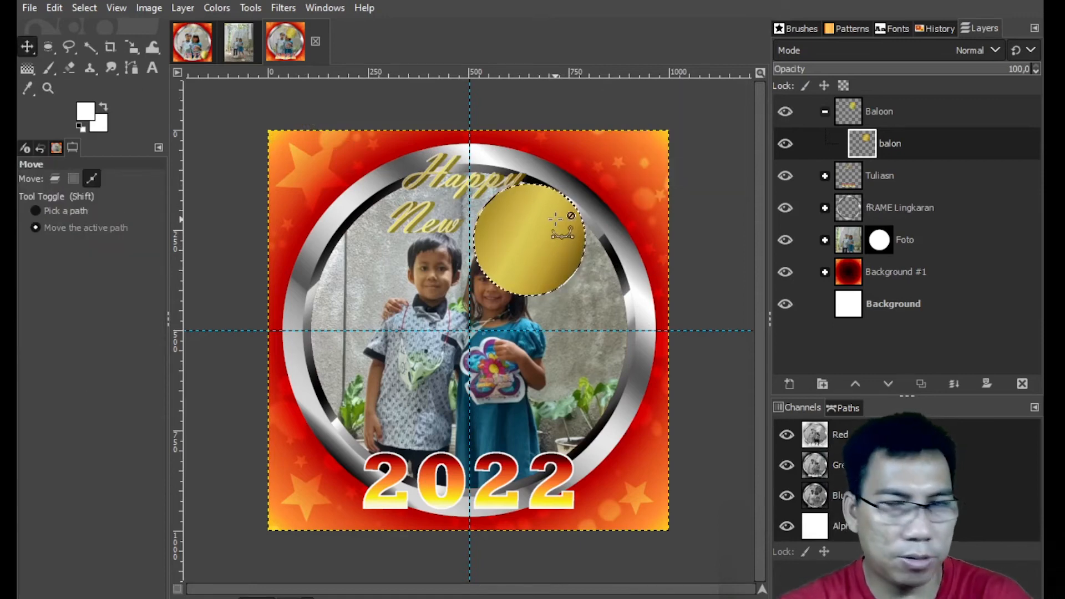
pyautogui.click(204, 44)
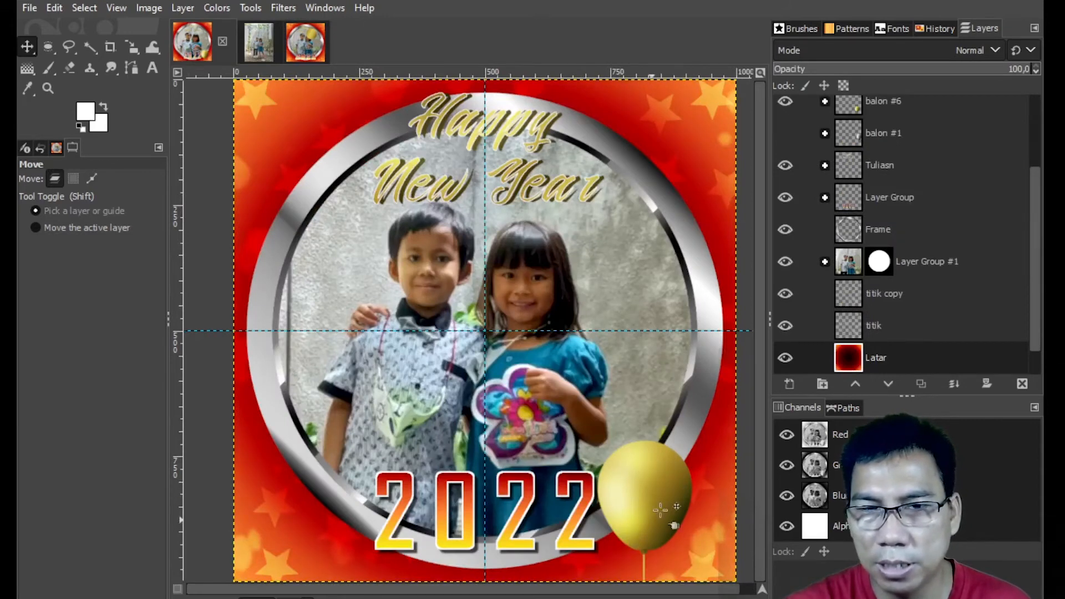
pyautogui.click(305, 40)
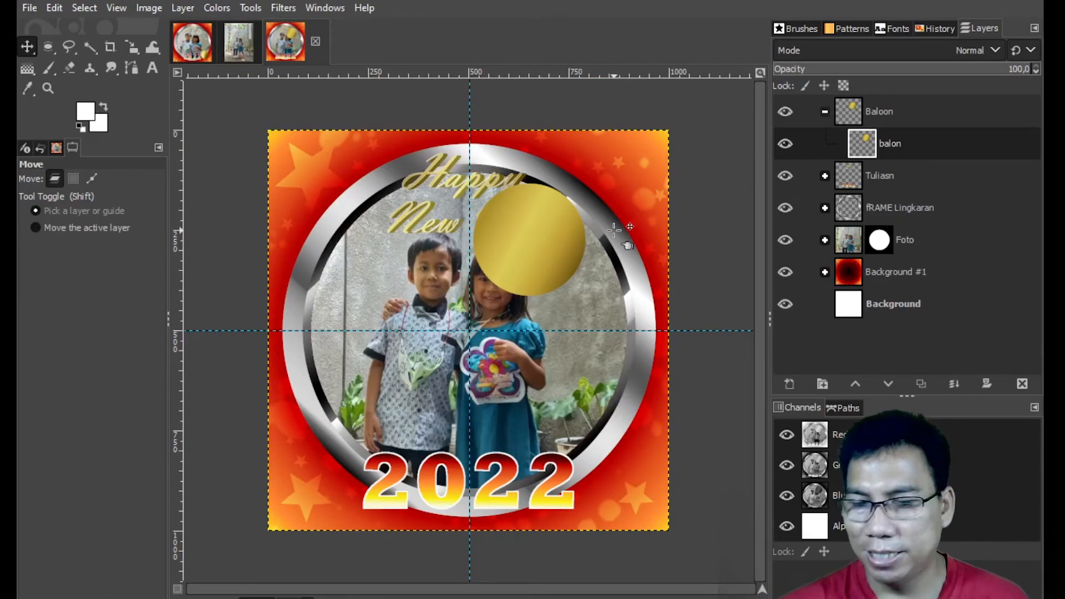
# - Activate the Warp Transform tool in Move pixels mode for the balon layer, with the whole gold circle in view
pyautogui.scroll(3, 614, 230)
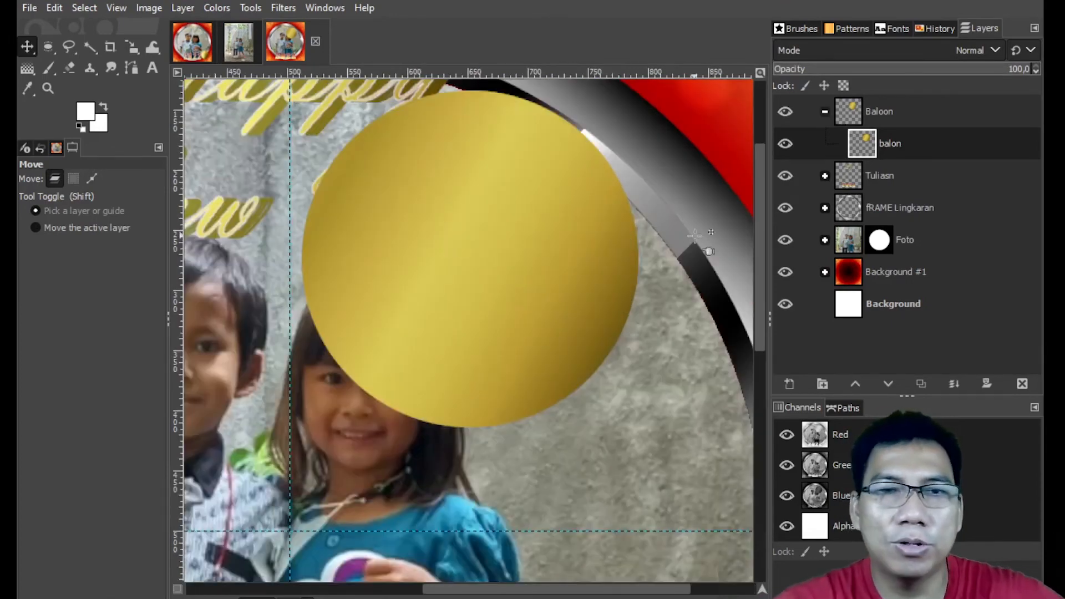
pyautogui.click(151, 48)
pyautogui.click(185, 51)
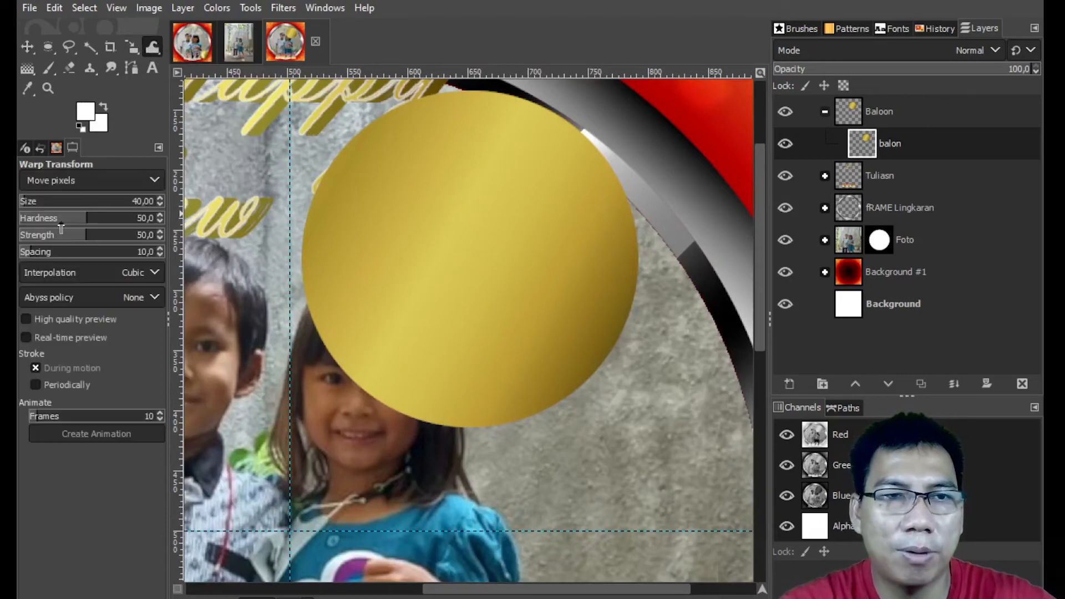
pyautogui.click(55, 202)
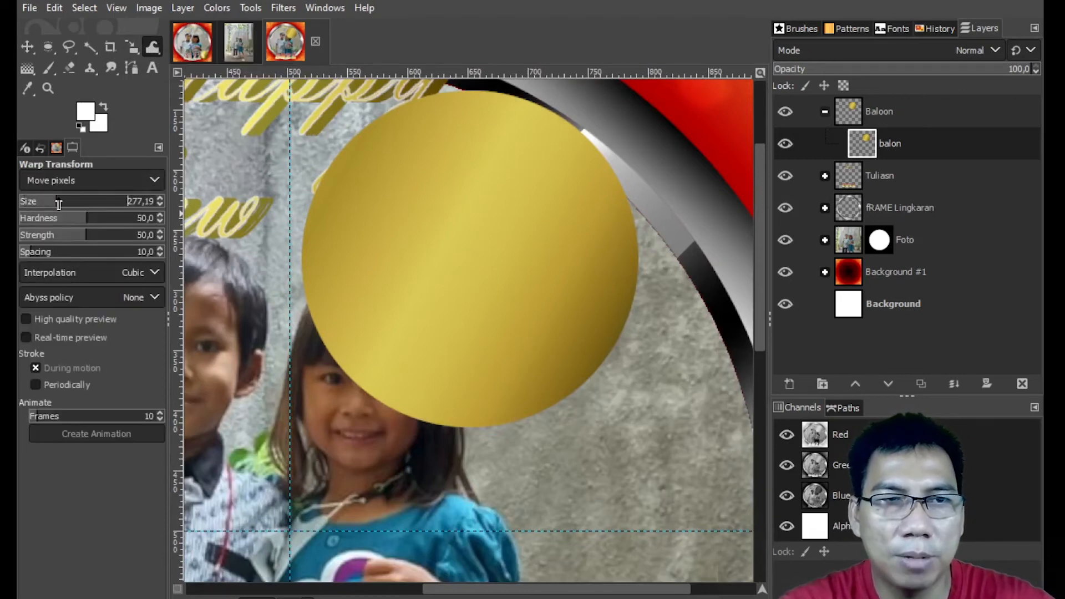
pyautogui.moveTo(105, 203); pyautogui.dragTo(123, 202)
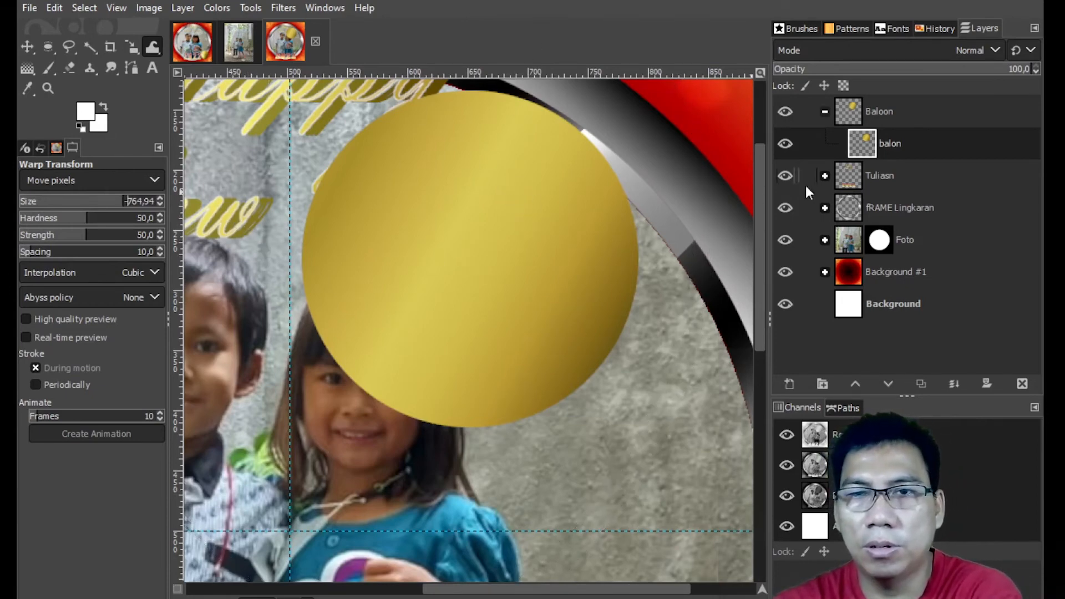
pyautogui.click(890, 175)
pyautogui.click(887, 144)
pyautogui.press('-')
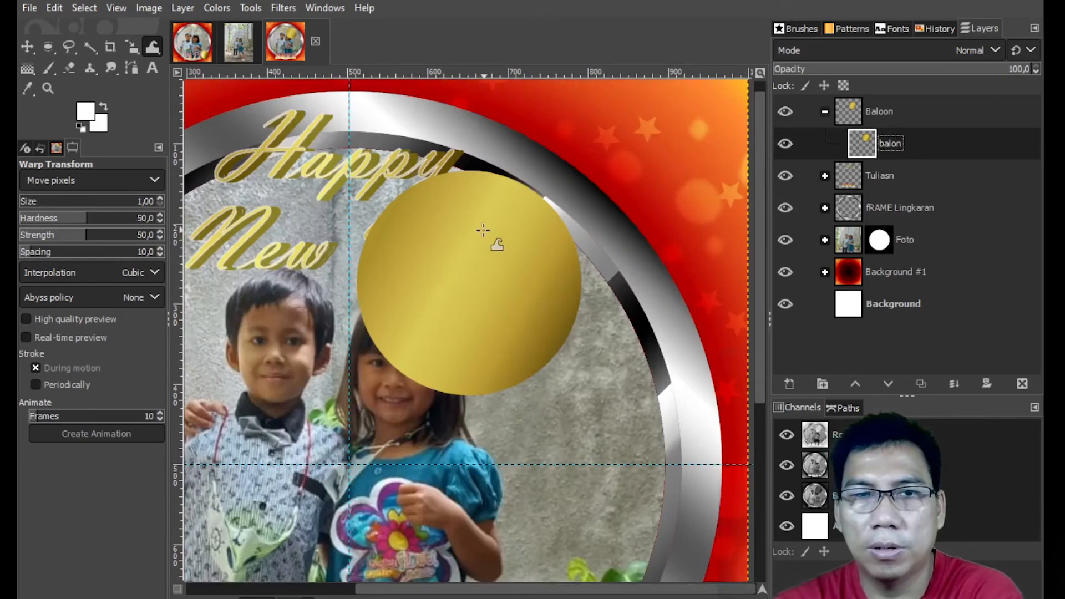
pyautogui.scroll(-1, 484, 225)
pyautogui.scroll(1, 547, 233)
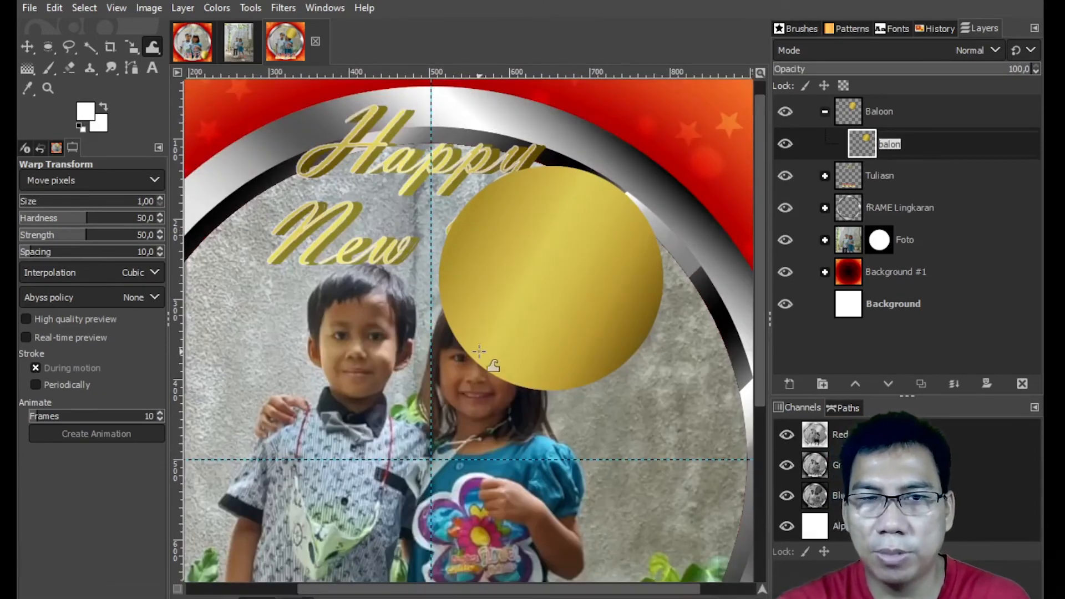
pyautogui.moveTo(430, 589); pyautogui.dragTo(461, 591)
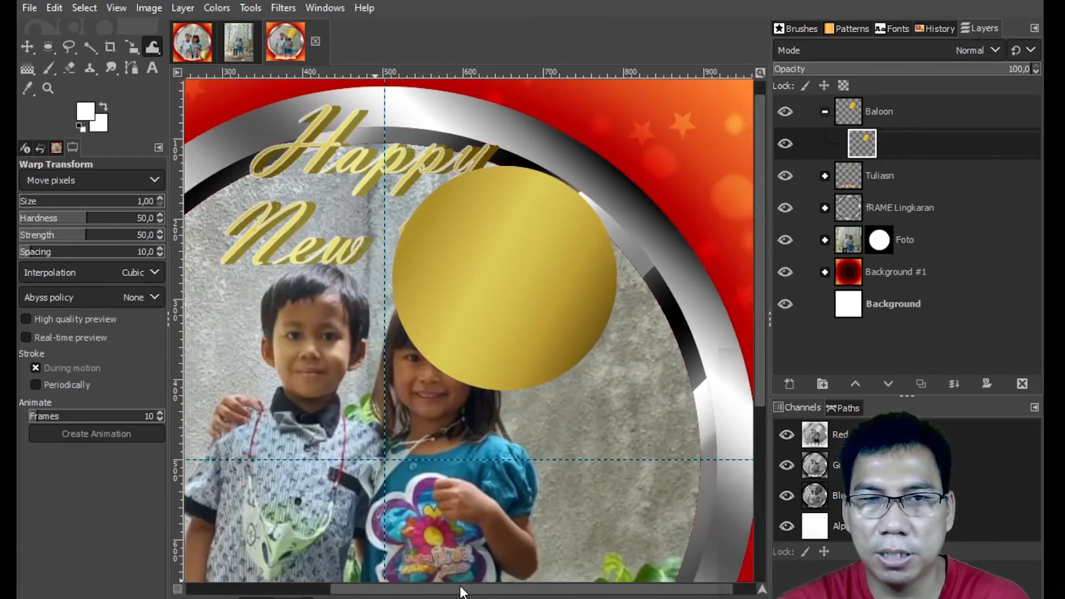
# - Set the warp size to 500 and pull the gold circle's bottom edge downward to form a tapered balloon shape
pyautogui.moveTo(53, 202); pyautogui.dragTo(107, 202)
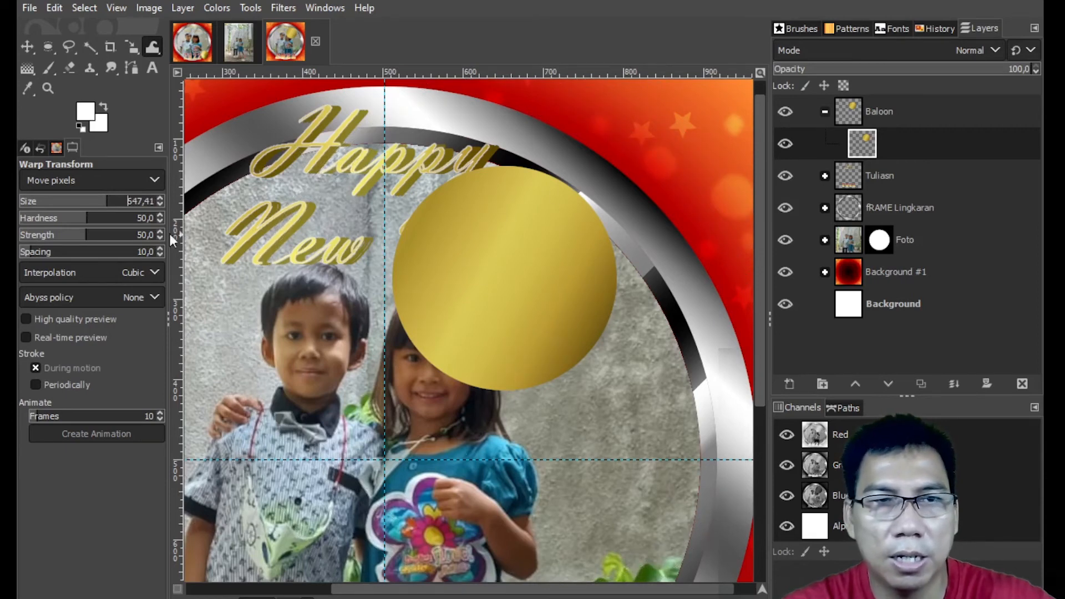
pyautogui.doubleClick(136, 200)
pyautogui.write('5')
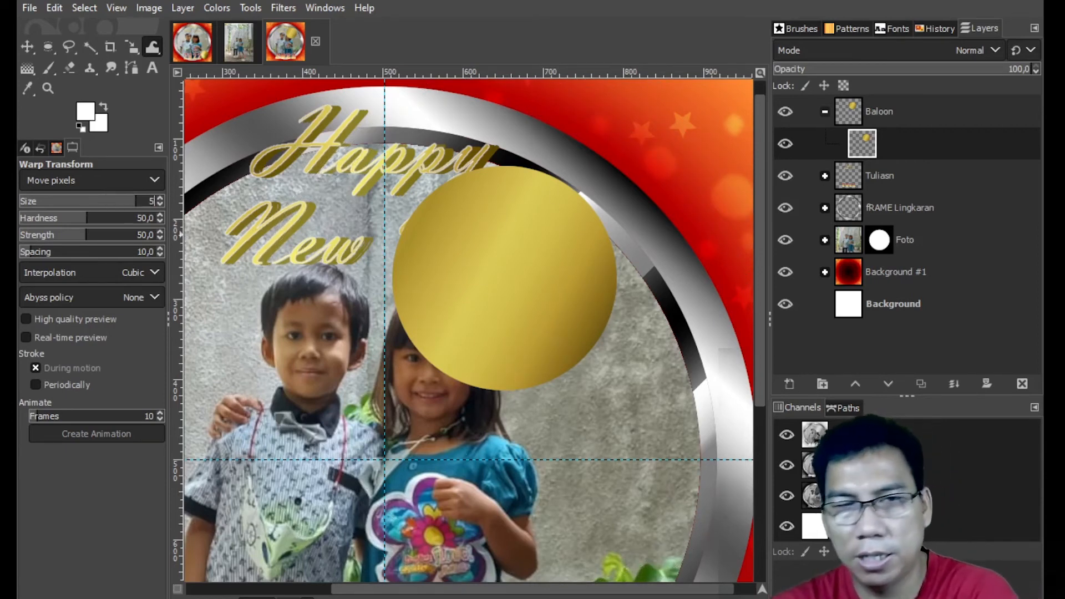
pyautogui.write('00')
pyautogui.press('Return')
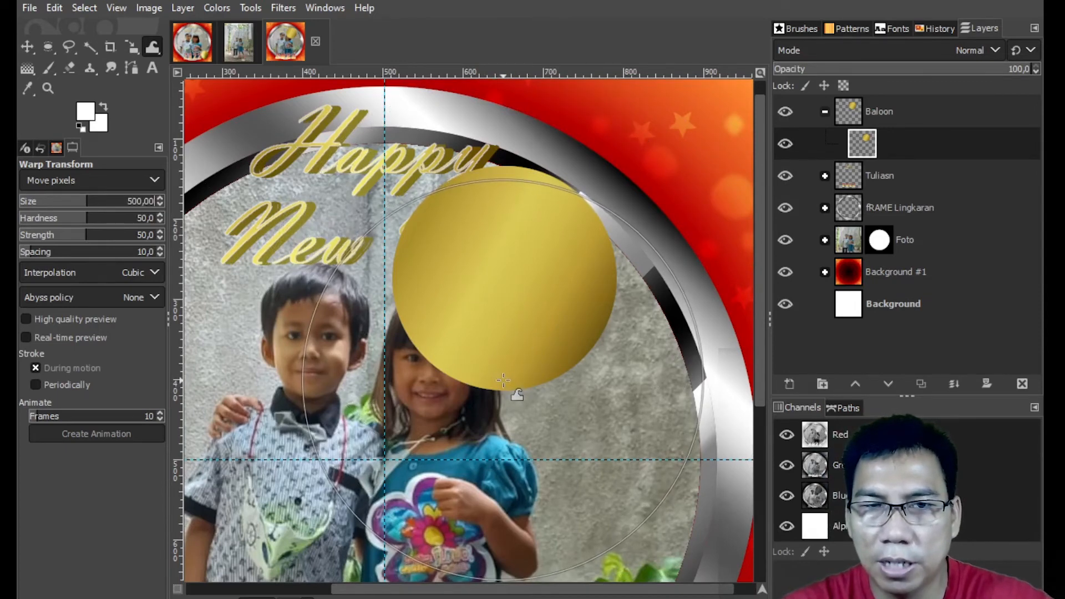
pyautogui.moveTo(502, 380); pyautogui.dragTo(502, 413)
pyautogui.moveTo(502, 450); pyautogui.dragTo(504, 475)
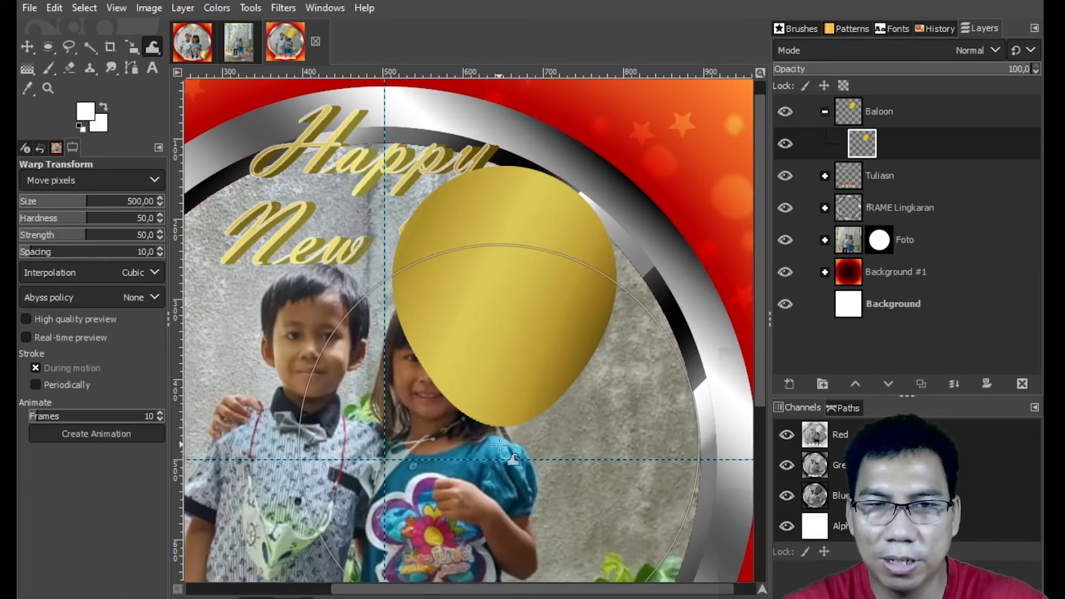
pyautogui.moveTo(498, 442); pyautogui.dragTo(498, 454)
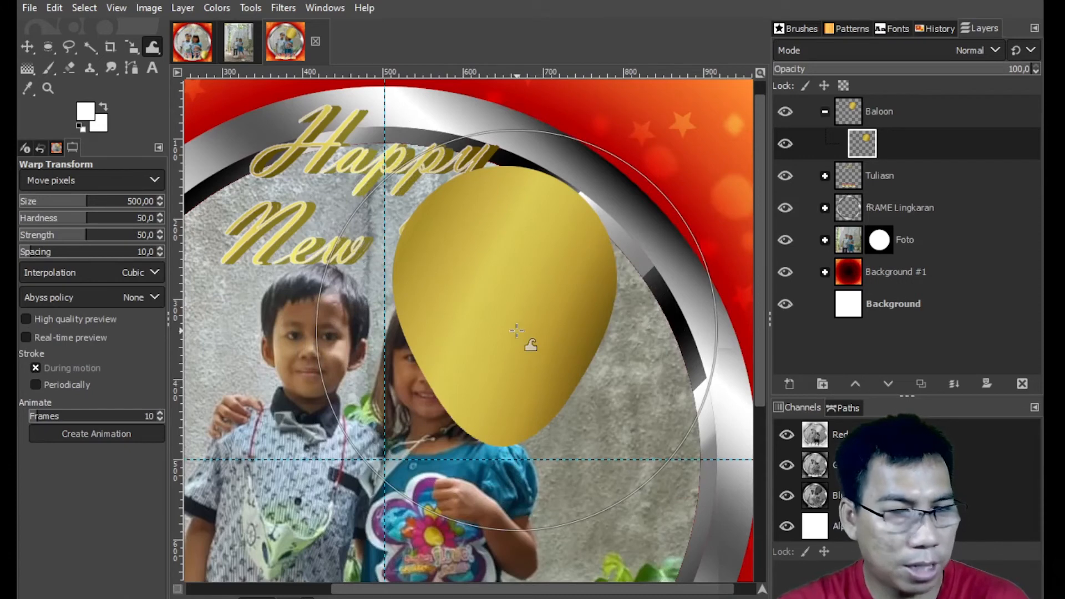
# - Undo the last balloon warp, set the warp size to 600 and pull the circle's bottom downward again into a tapered balloon
pyautogui.hotkey('ctrl', 'z')
pyautogui.hotkey('ctrl', 'z')
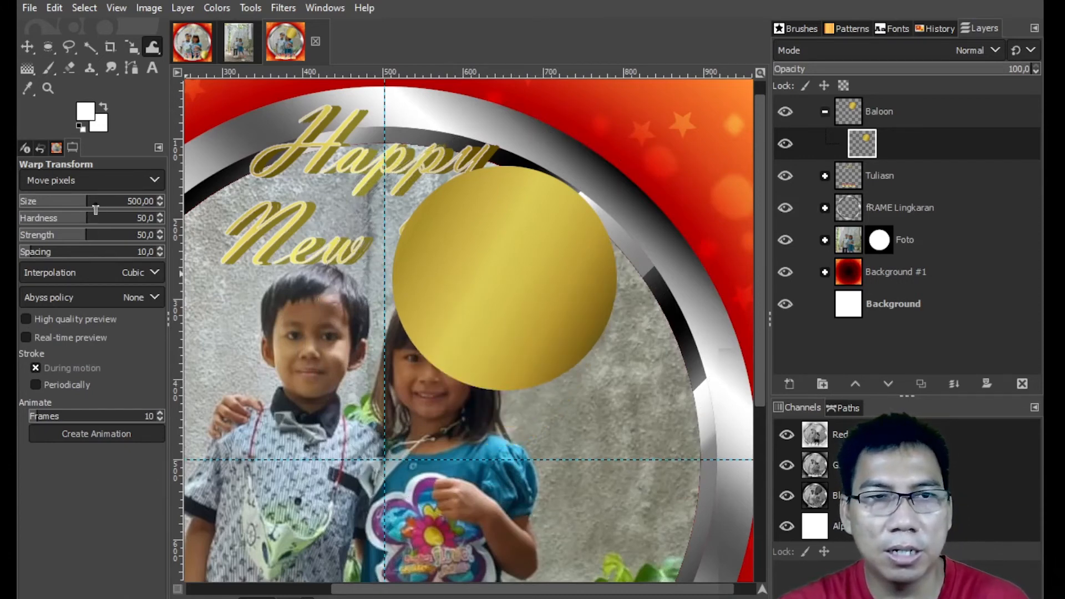
pyautogui.click(139, 202)
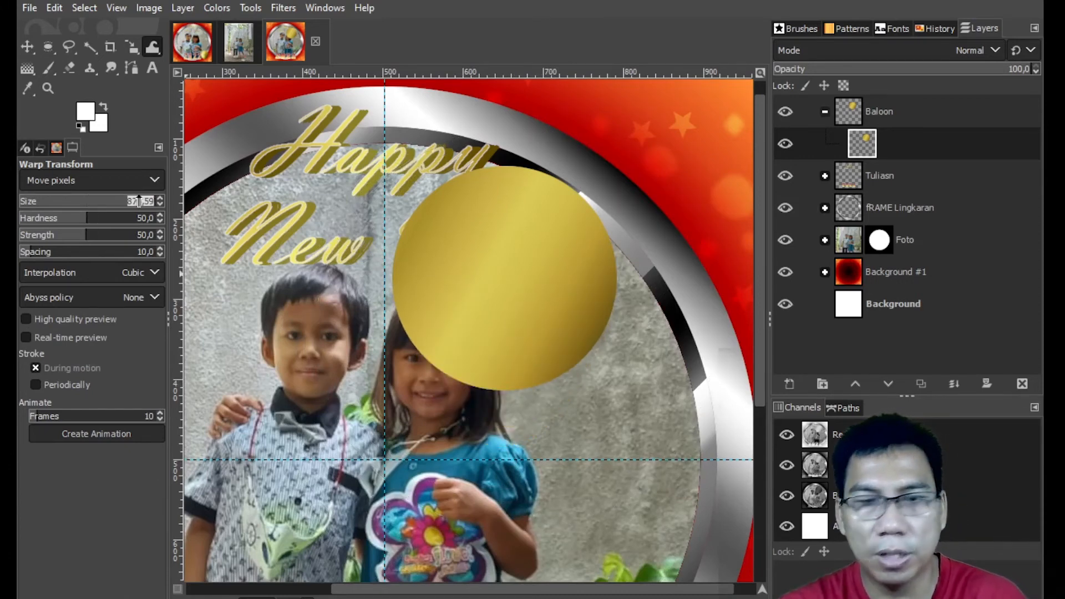
pyautogui.write('600')
pyautogui.press('Return')
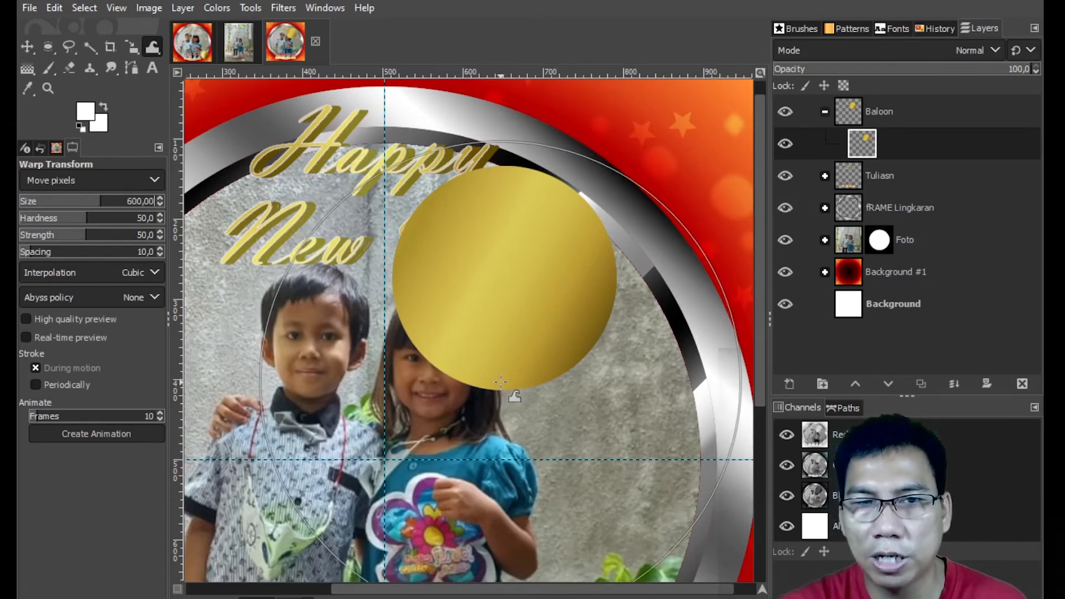
pyautogui.moveTo(498, 358); pyautogui.dragTo(497, 472)
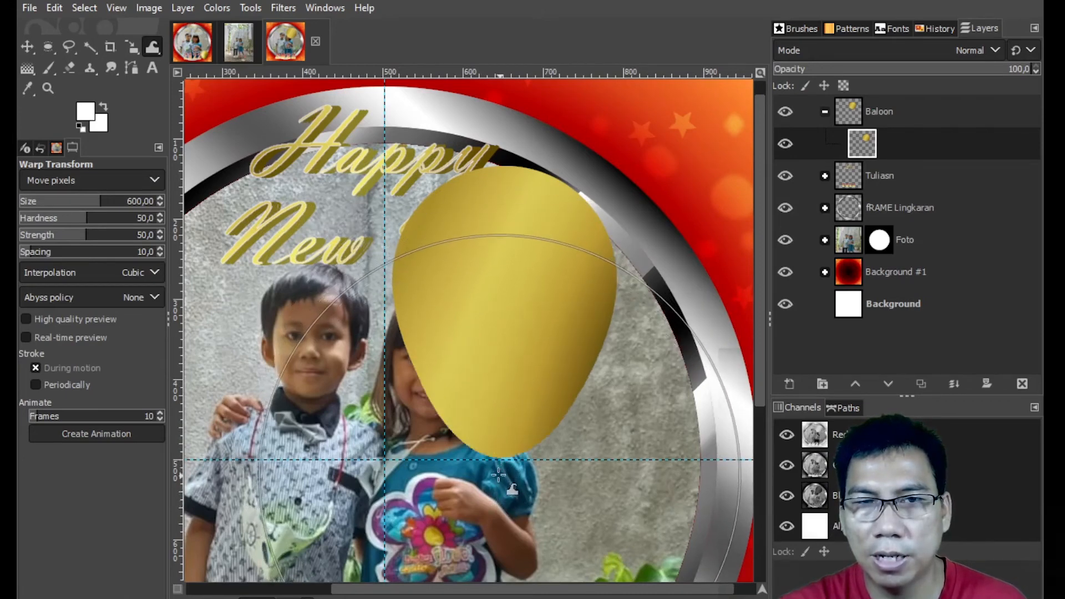
pyautogui.click(25, 45)
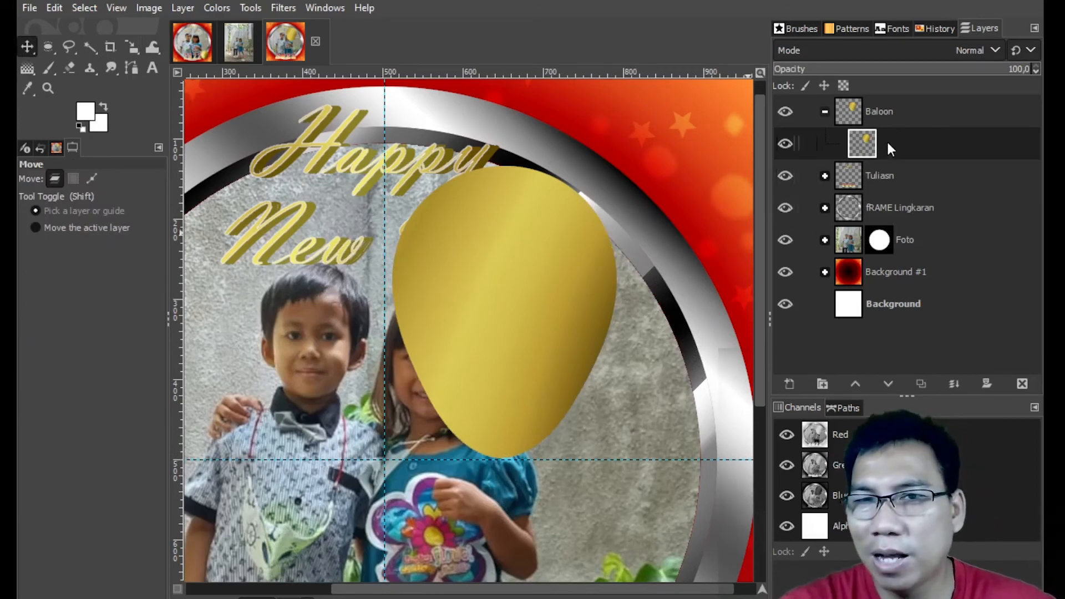
# - Create a transparent layer named cahaya above the balloon layer in the Baloon group
pyautogui.click(792, 384)
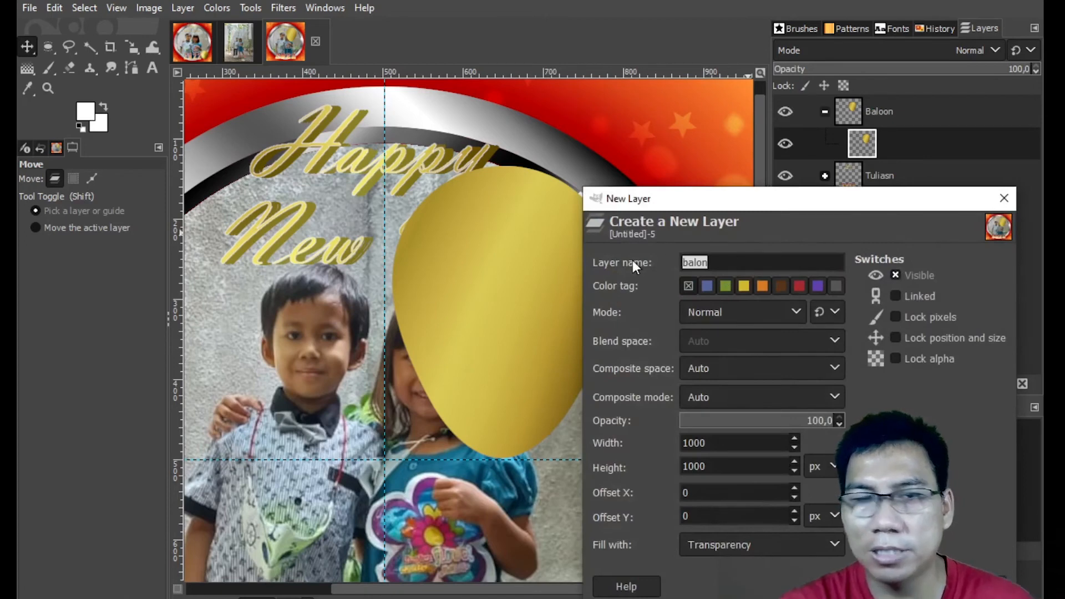
pyautogui.write('cahaya')
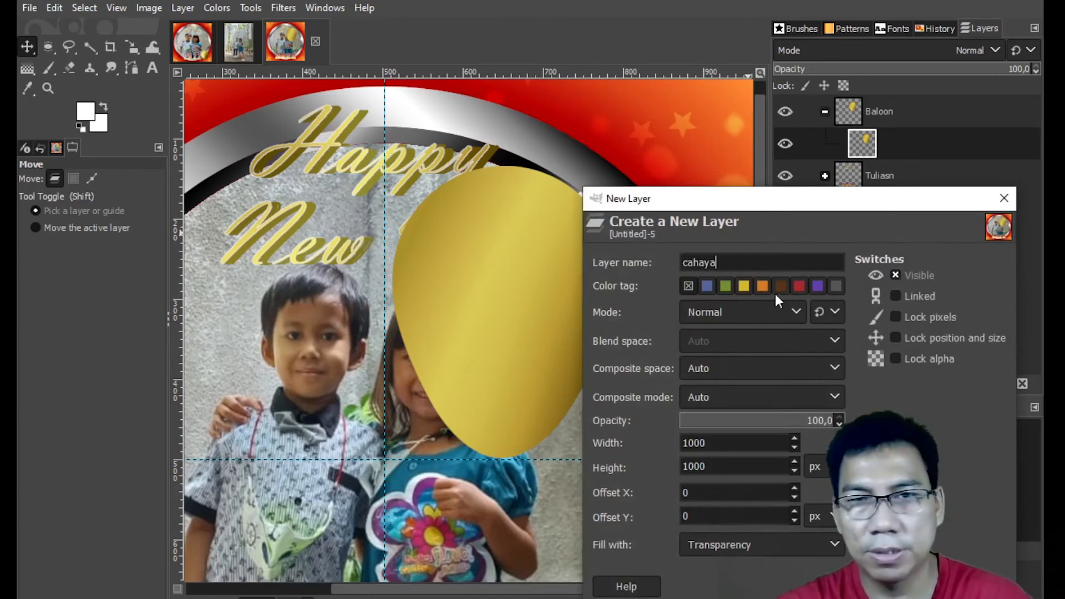
pyautogui.click(900, 585)
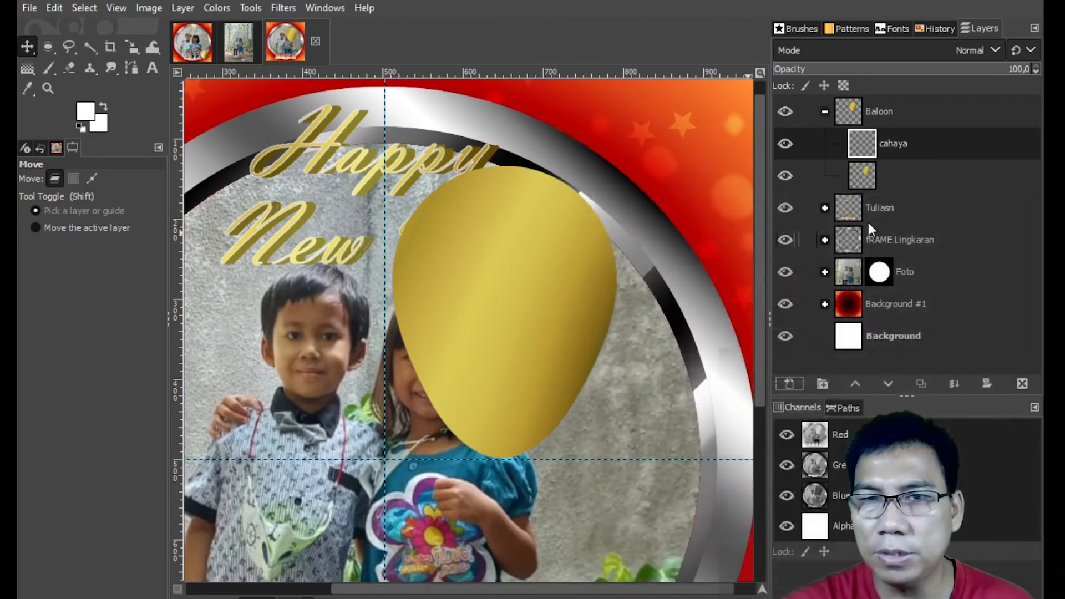
# - On the gold balloon layer, pull a small pointed neck down from the balloon's bottom tip with Warp Transform at size 65.64
pyautogui.click(889, 174)
pyautogui.click(890, 143)
pyautogui.click(867, 179)
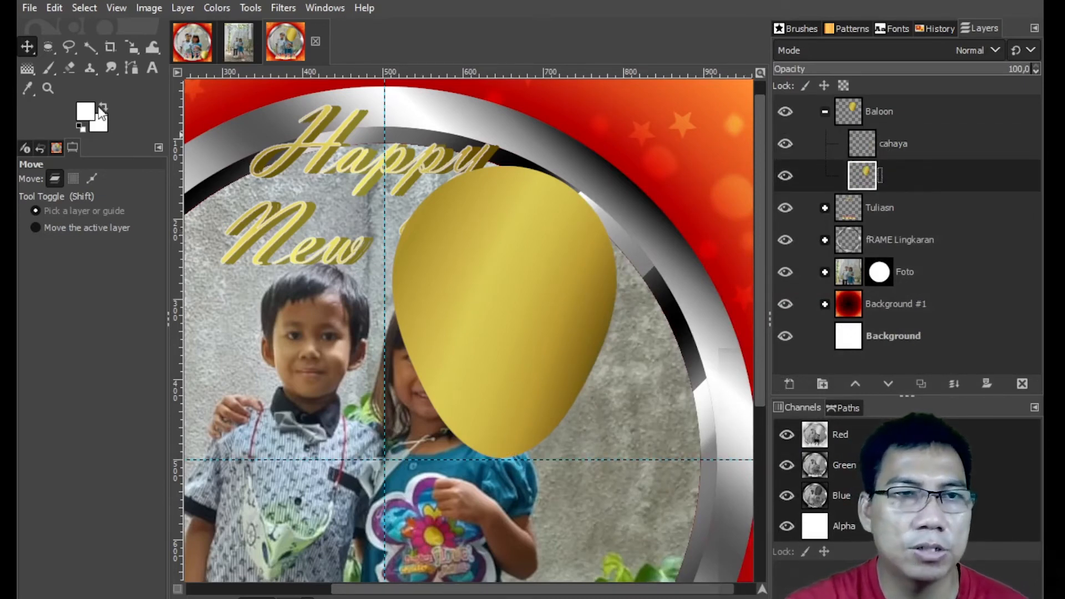
pyautogui.click(153, 48)
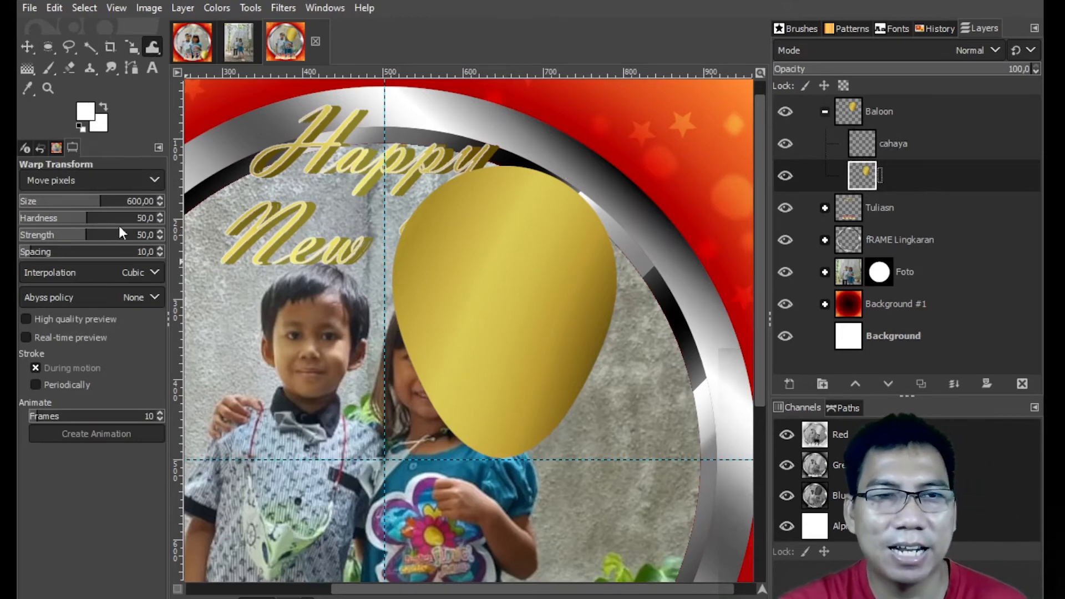
pyautogui.click(59, 201)
pyautogui.moveTo(59, 202); pyautogui.dragTo(26, 202)
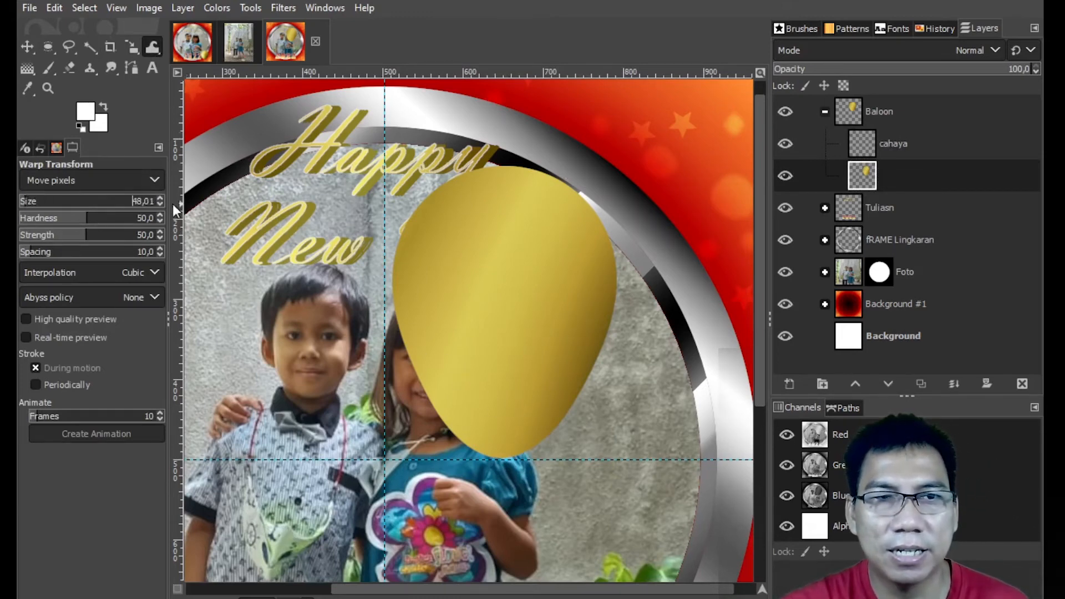
pyautogui.doubleClick(144, 202)
pyautogui.write('10')
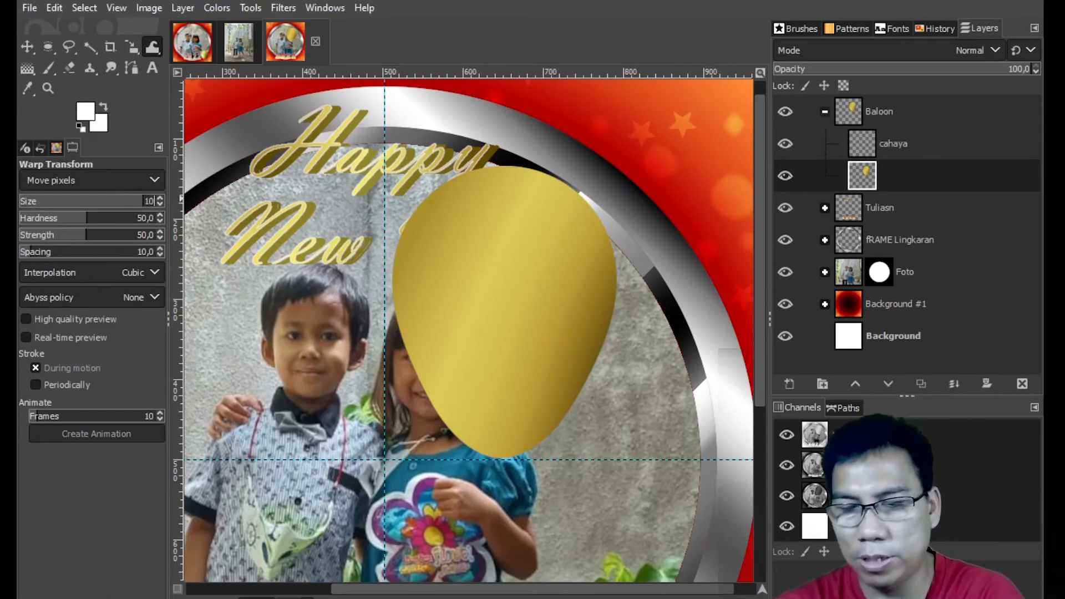
pyautogui.press('Return')
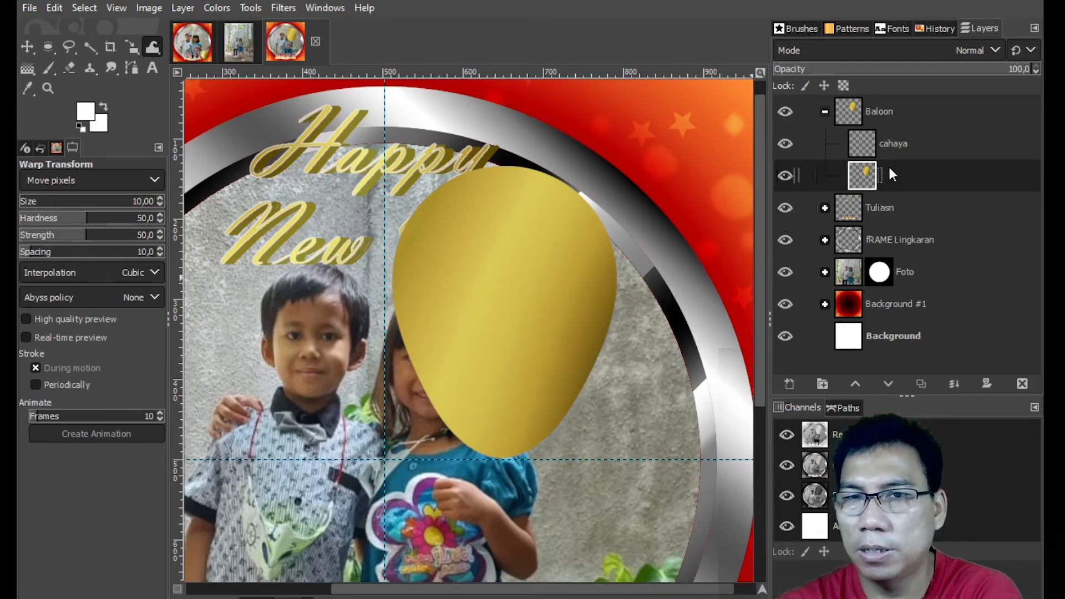
pyautogui.press('+')
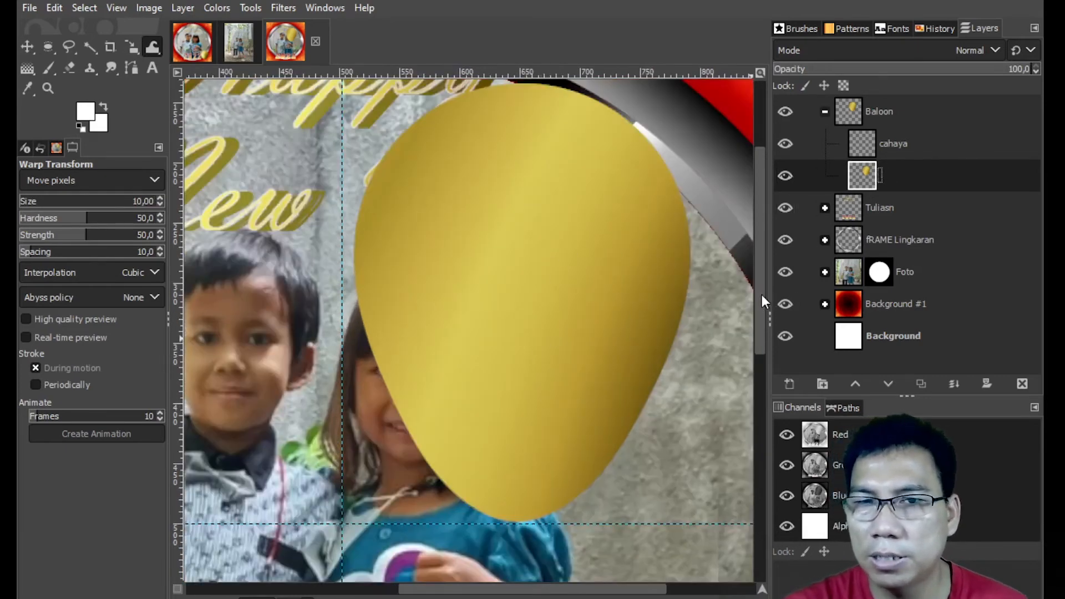
pyautogui.moveTo(761, 300); pyautogui.dragTo(757, 345)
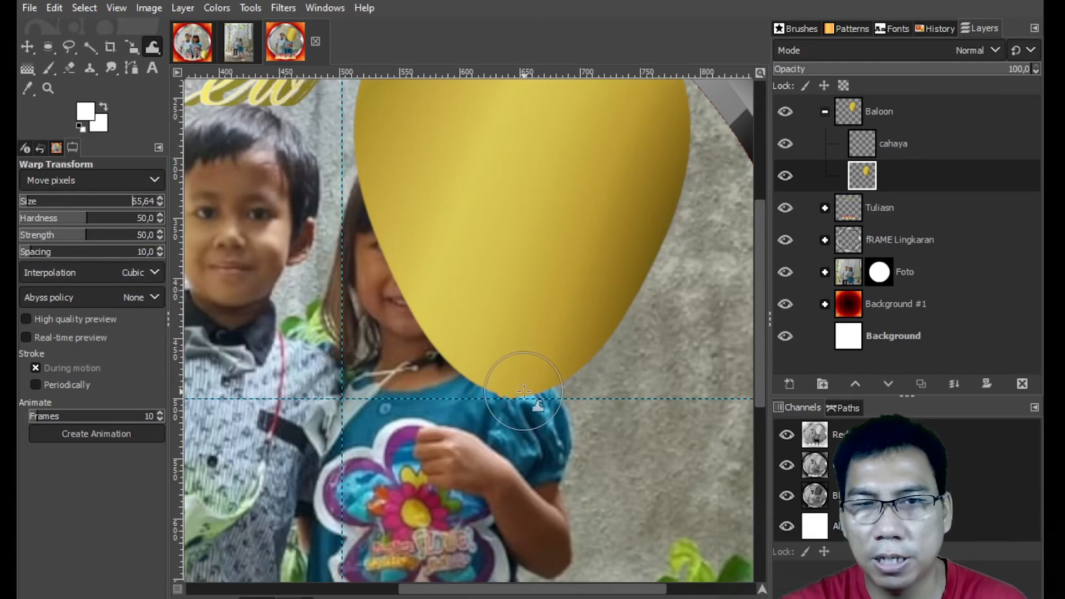
pyautogui.moveTo(520, 402); pyautogui.dragTo(521, 430)
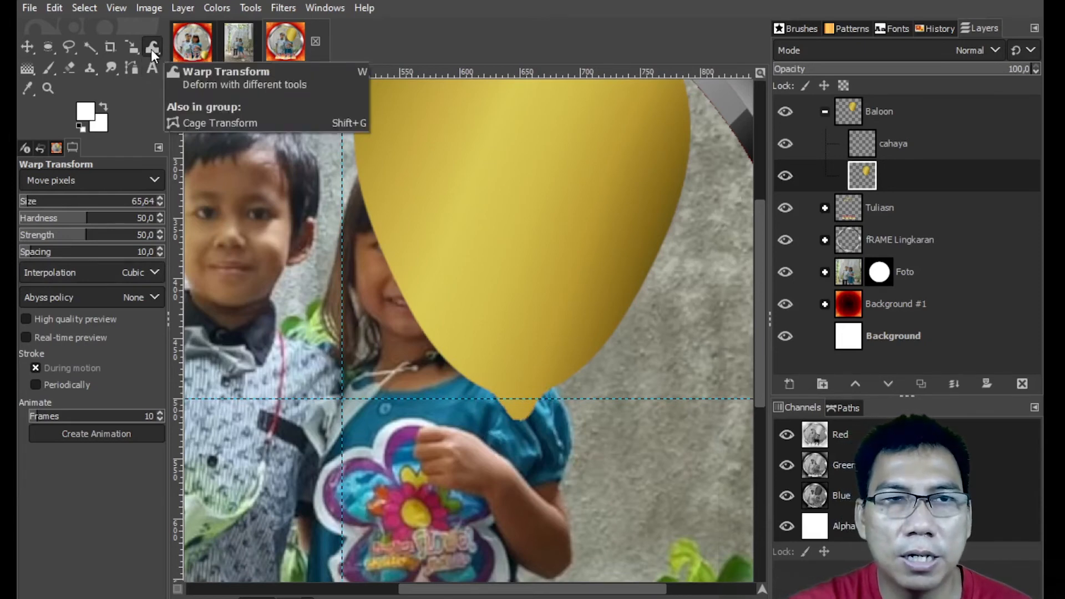
# - Configure the Dodge/Burn tool to Burn with the 2. Hardness 050 brush
pyautogui.moveTo(117, 68)
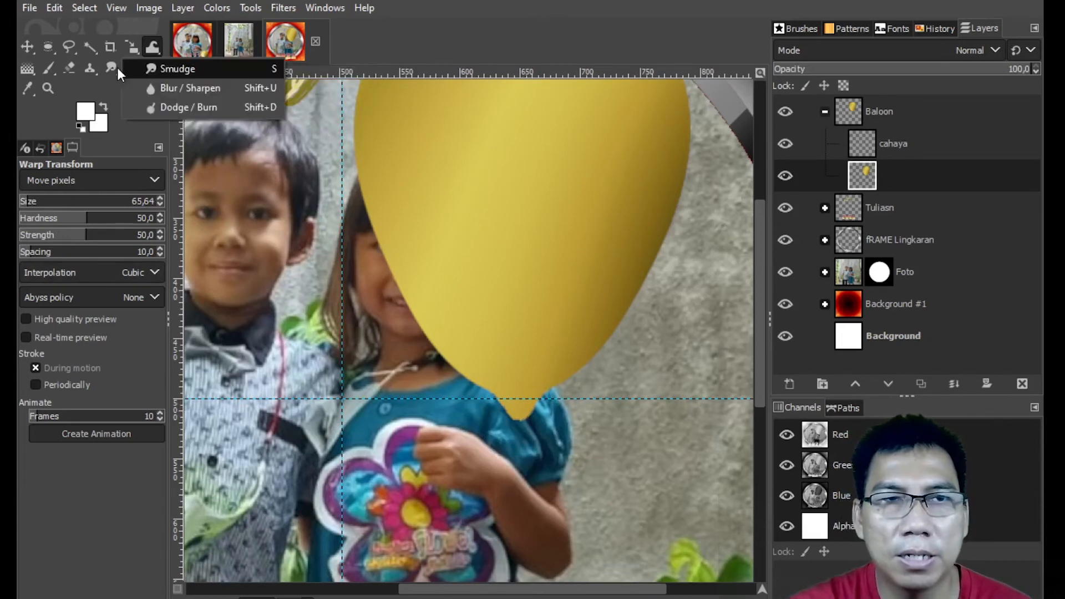
pyautogui.click(161, 105)
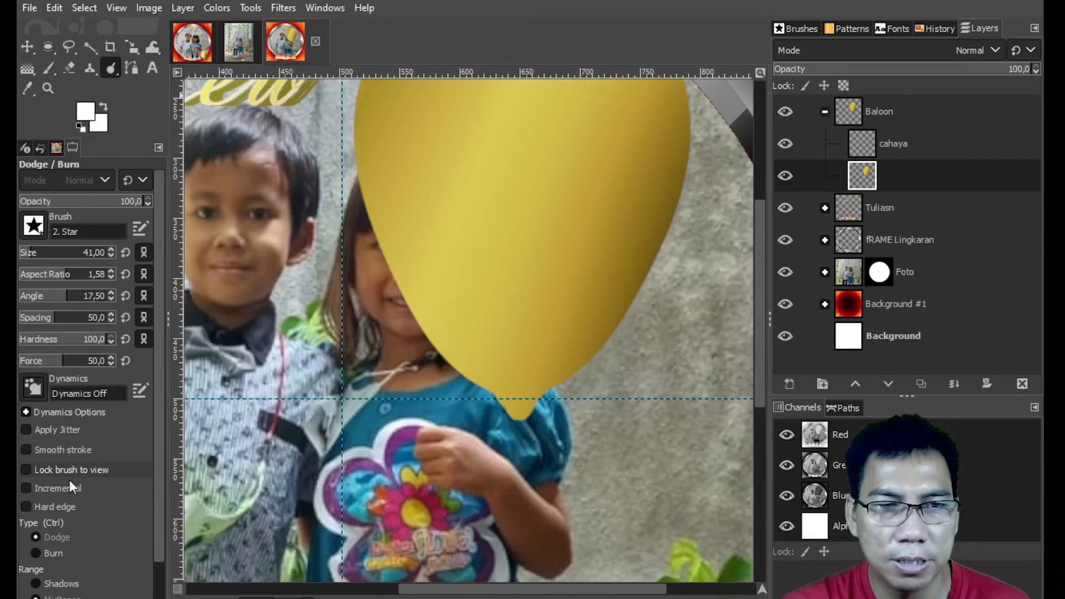
pyautogui.click(43, 552)
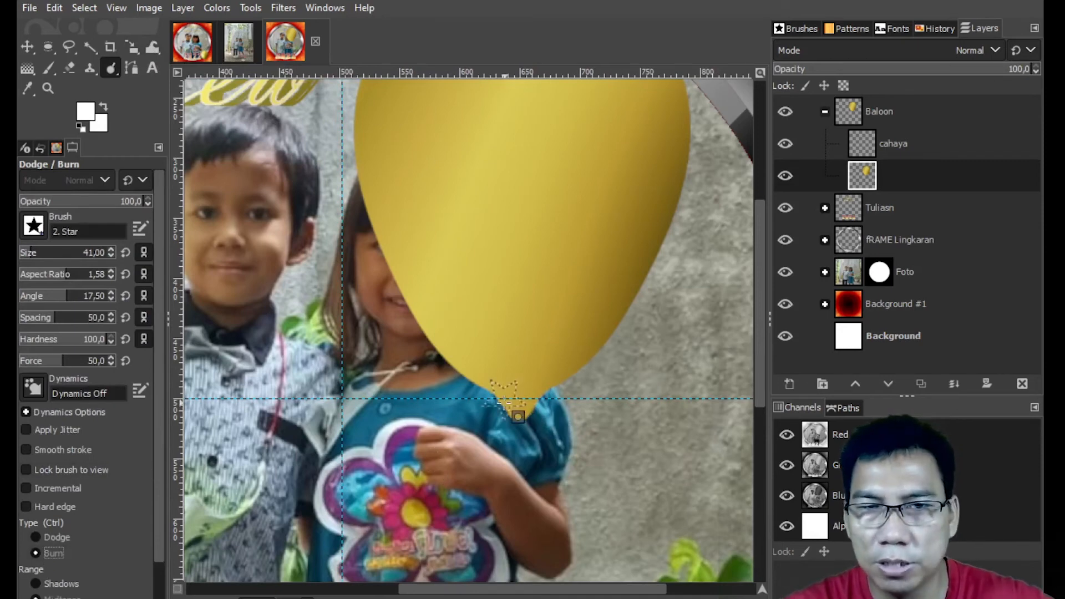
pyautogui.click(35, 227)
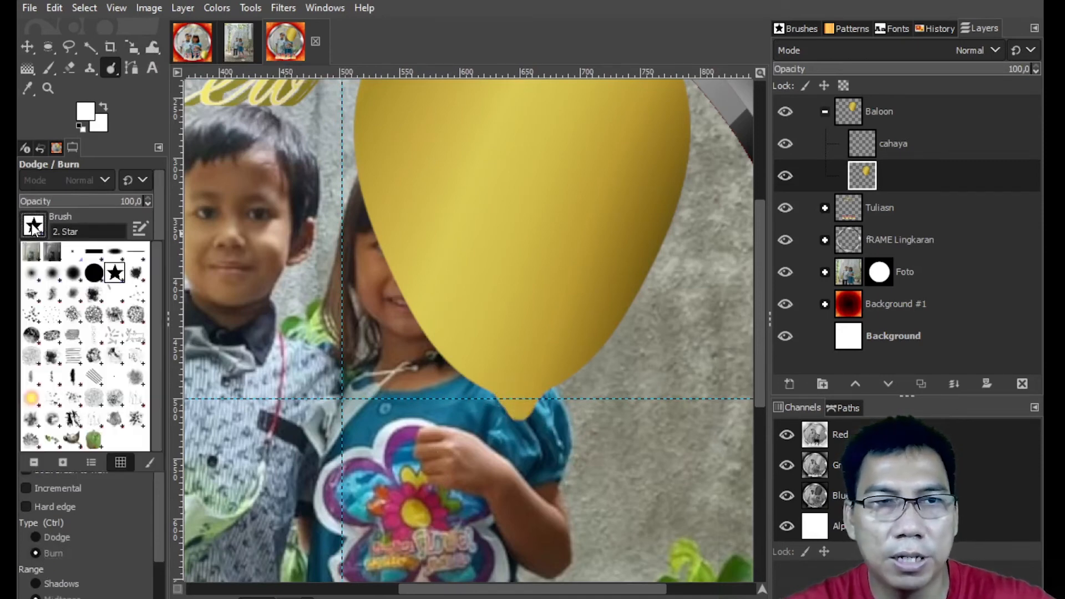
pyautogui.click(73, 274)
pyautogui.click(33, 228)
pyautogui.click(72, 273)
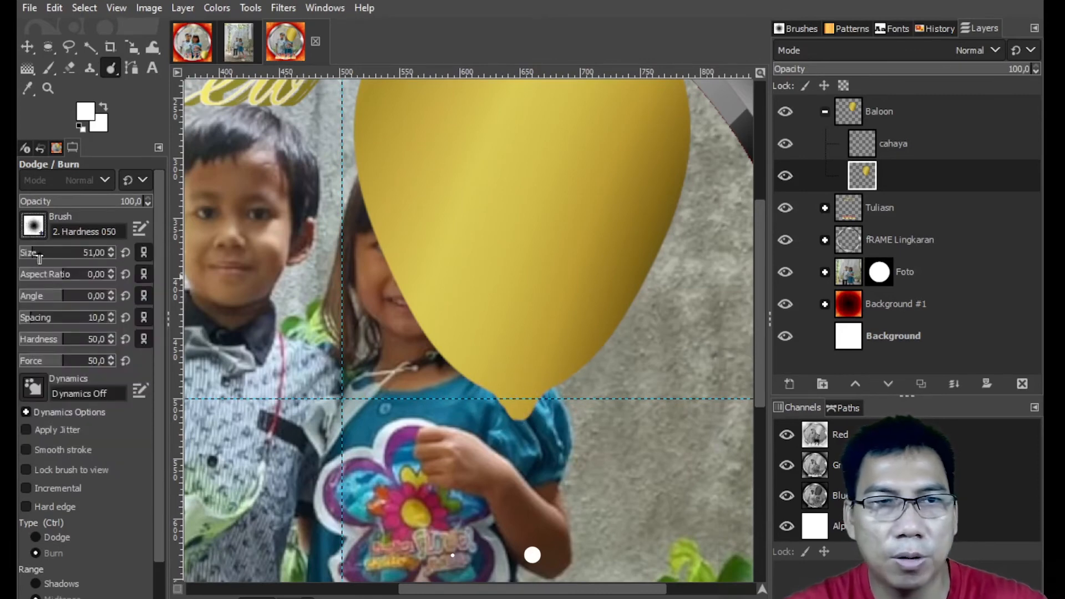
# - Set the burn brush size to 10 and darken a band across the top of the balloon's neck
pyautogui.click(92, 253)
pyautogui.write('10')
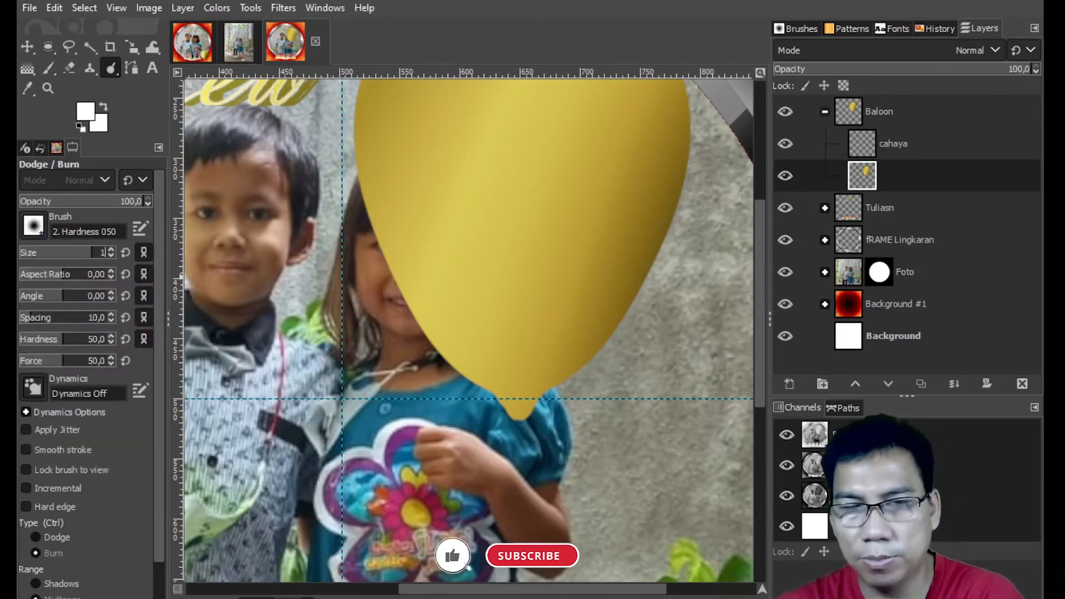
pyautogui.press('Return')
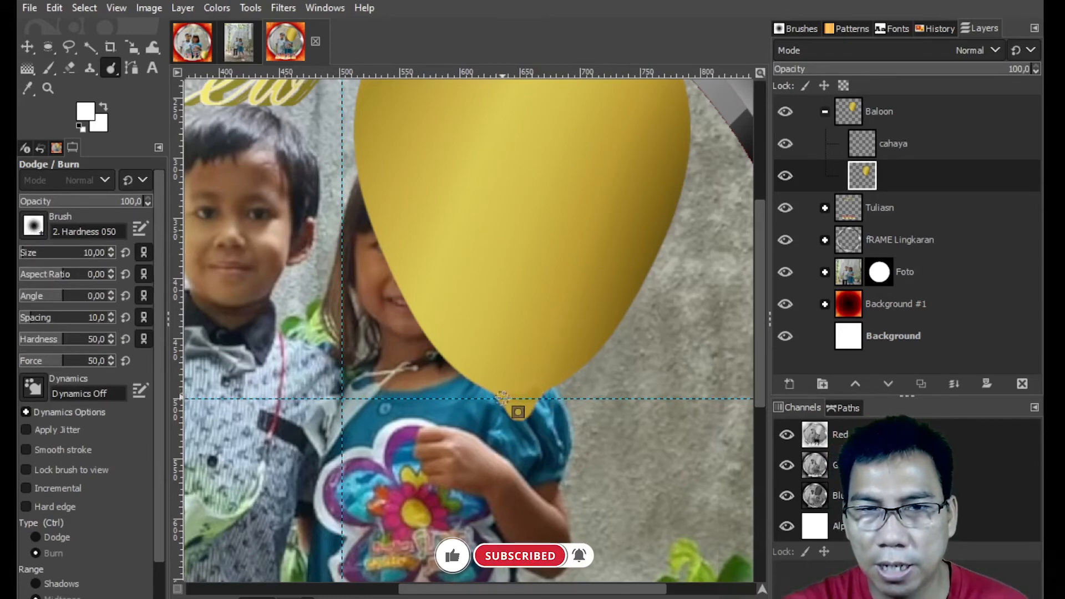
pyautogui.scroll(3, 524, 395)
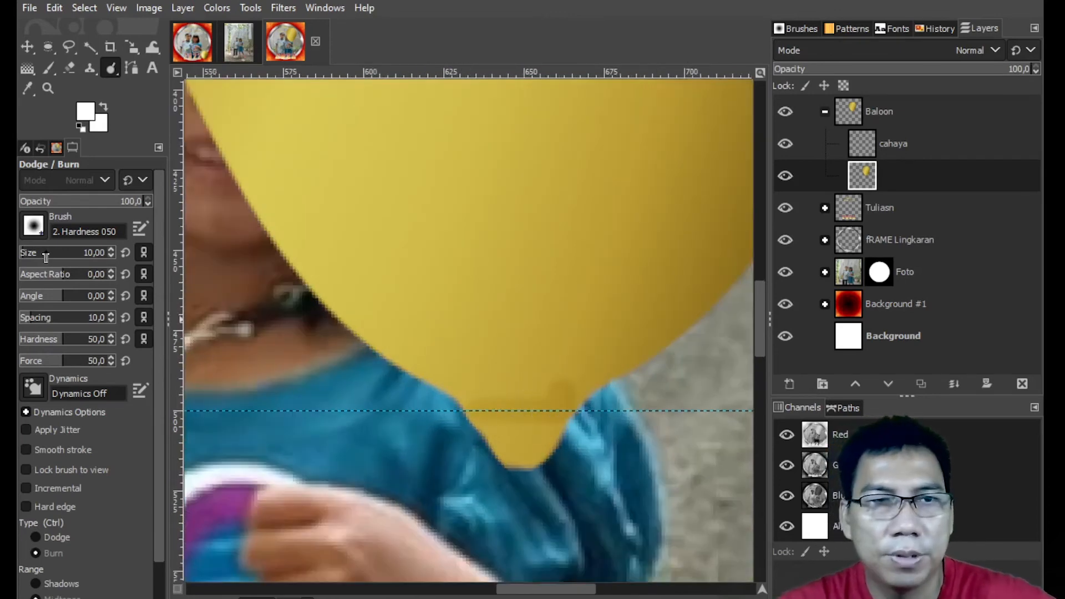
# - Set the burn brush size to 5 and darken the neck band plus several fine vertical creases down to the neck's tip
pyautogui.doubleClick(94, 256)
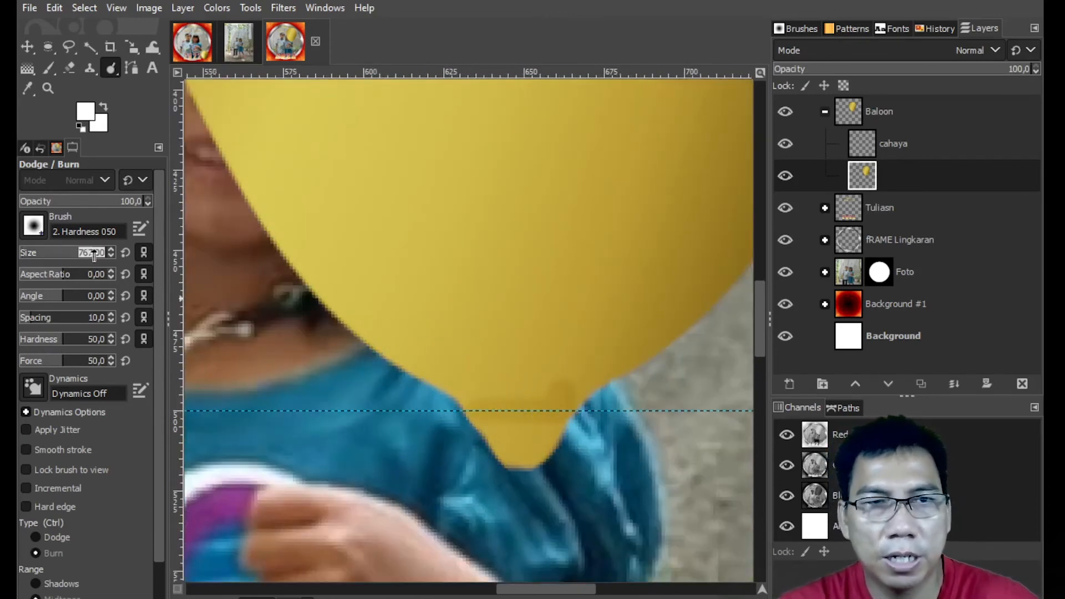
pyautogui.write('5')
pyautogui.press('Return')
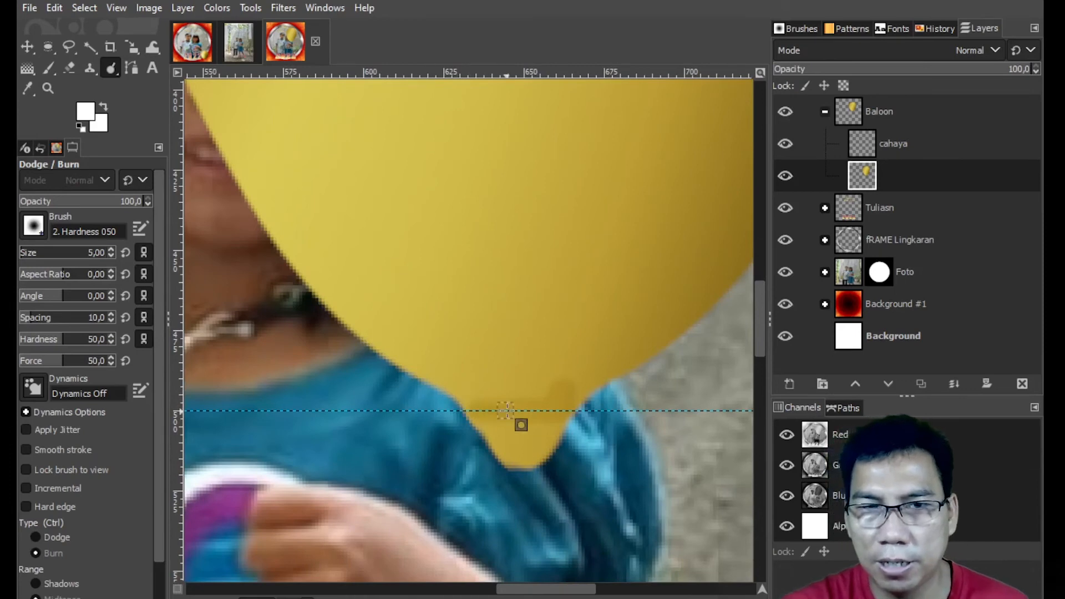
pyautogui.moveTo(573, 404); pyautogui.dragTo(503, 409)
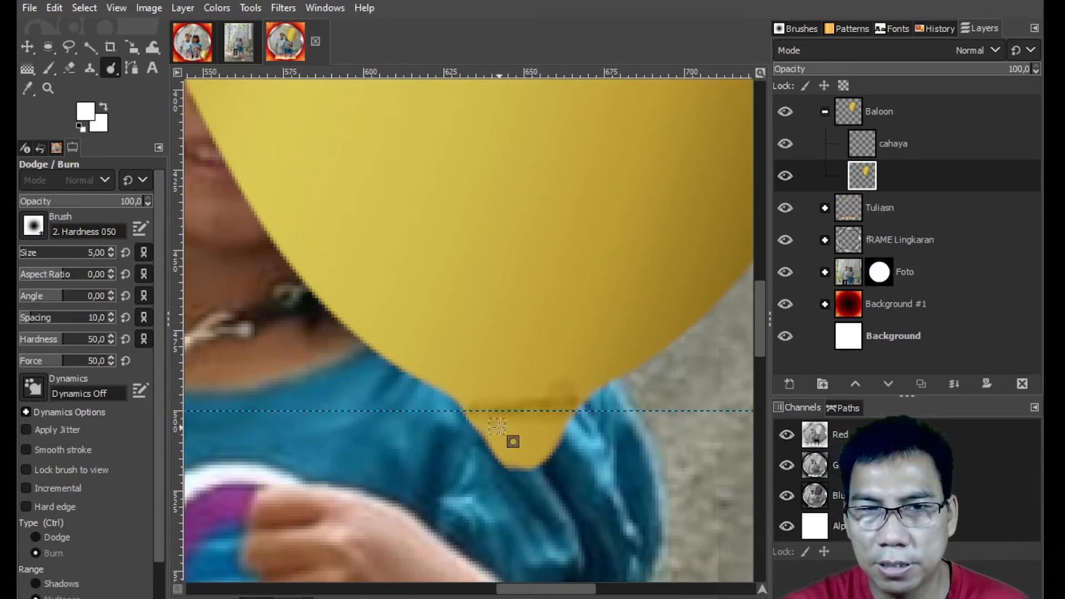
pyautogui.moveTo(499, 461)
pyautogui.mouseDown()
pyautogui.moveTo(509, 443)
pyautogui.moveTo(521, 459)
pyautogui.moveTo(564, 451)
pyautogui.moveTo(514, 426)
pyautogui.mouseUp()
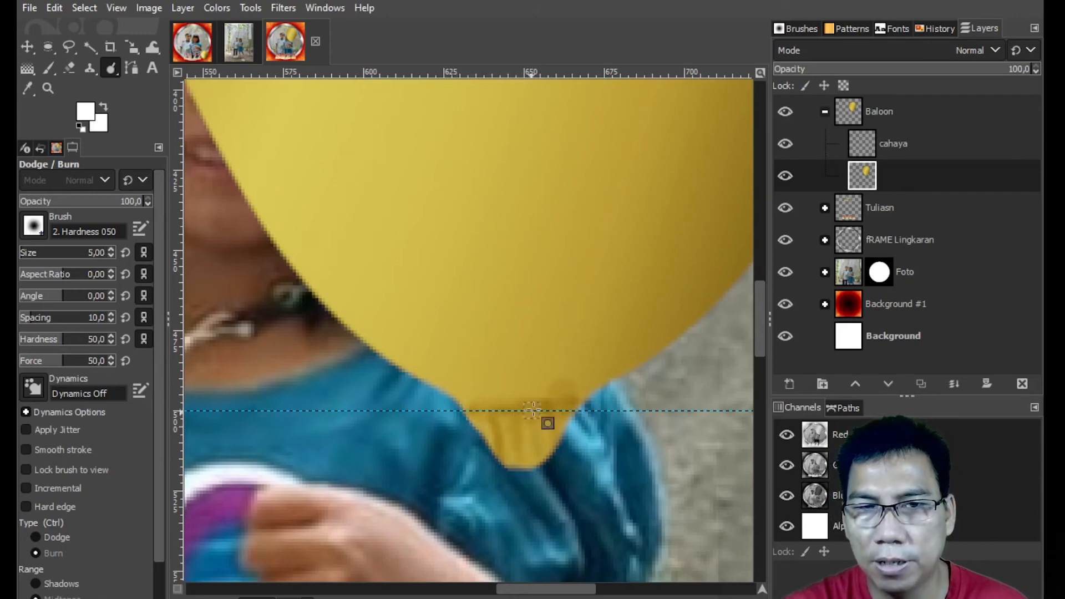
pyautogui.moveTo(540, 424); pyautogui.dragTo(529, 467)
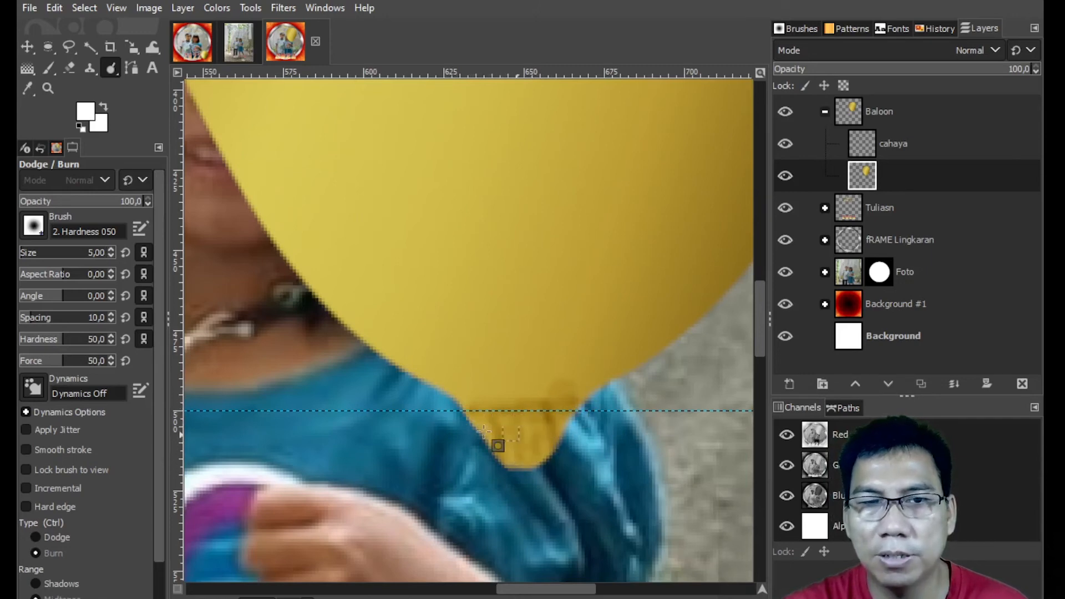
# - Warp the edges of the balloon's neck outward and downward at size 10, forming a ragged, flared knot
pyautogui.click(154, 49)
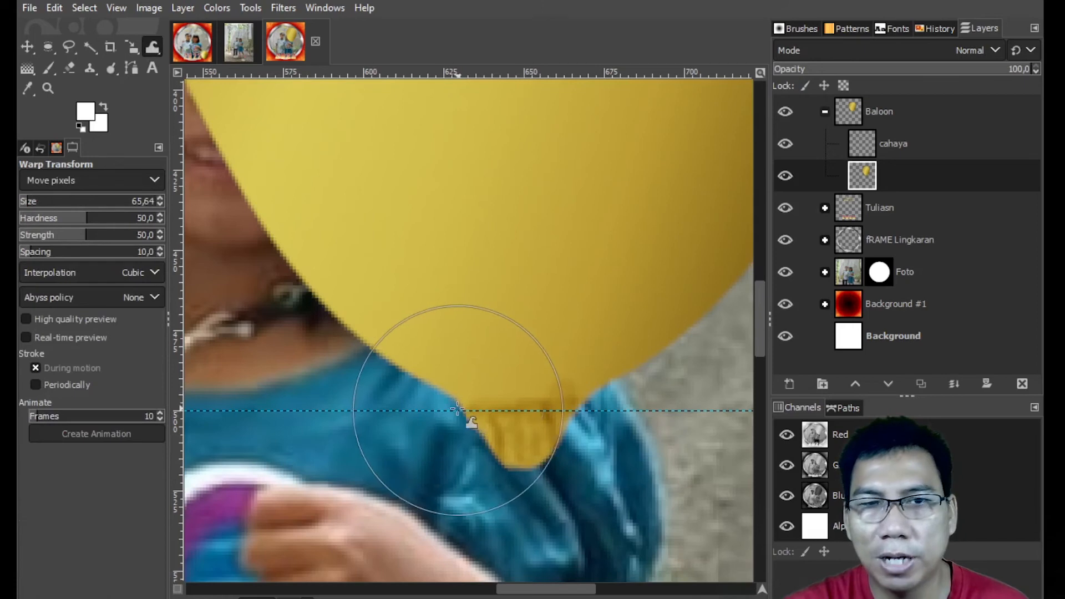
pyautogui.click(141, 202)
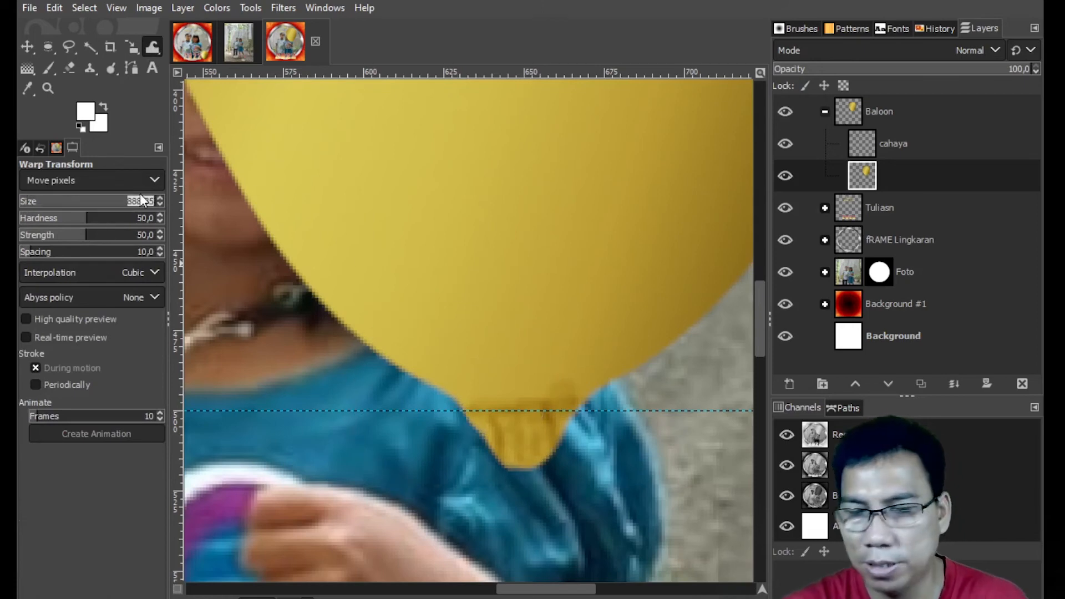
pyautogui.write('10')
pyautogui.press('Return')
pyautogui.moveTo(481, 424)
pyautogui.mouseDown()
pyautogui.moveTo(470, 485)
pyautogui.moveTo(487, 427)
pyautogui.moveTo(480, 473)
pyautogui.moveTo(483, 445)
pyautogui.moveTo(472, 469)
pyautogui.moveTo(523, 445)
pyautogui.moveTo(530, 423)
pyautogui.moveTo(547, 450)
pyautogui.moveTo(542, 399)
pyautogui.moveTo(566, 445)
pyautogui.moveTo(544, 421)
pyautogui.moveTo(586, 456)
pyautogui.moveTo(554, 417)
pyautogui.moveTo(587, 481)
pyautogui.moveTo(533, 431)
pyautogui.moveTo(579, 484)
pyautogui.moveTo(522, 435)
pyautogui.moveTo(485, 486)
pyautogui.mouseUp()
pyautogui.moveTo(542, 443)
pyautogui.mouseDown()
pyautogui.moveTo(567, 455)
pyautogui.moveTo(556, 462)
pyautogui.moveTo(563, 432)
pyautogui.moveTo(587, 461)
pyautogui.moveTo(570, 427)
pyautogui.mouseUp()
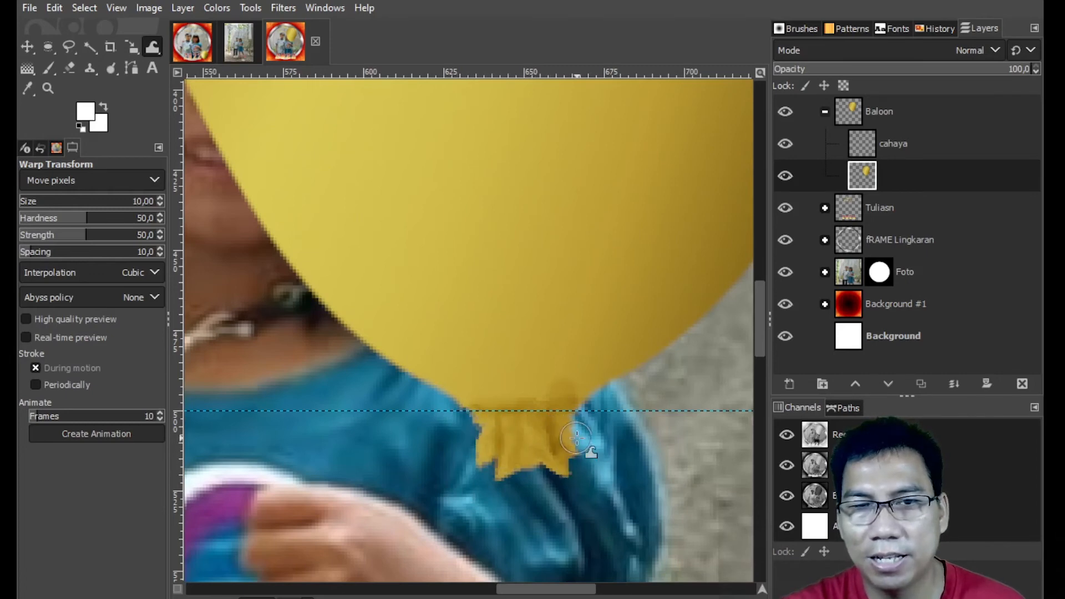
pyautogui.moveTo(489, 447)
pyautogui.mouseDown()
pyautogui.moveTo(554, 427)
pyautogui.moveTo(572, 452)
pyautogui.moveTo(500, 445)
pyautogui.moveTo(484, 485)
pyautogui.moveTo(551, 477)
pyautogui.mouseUp()
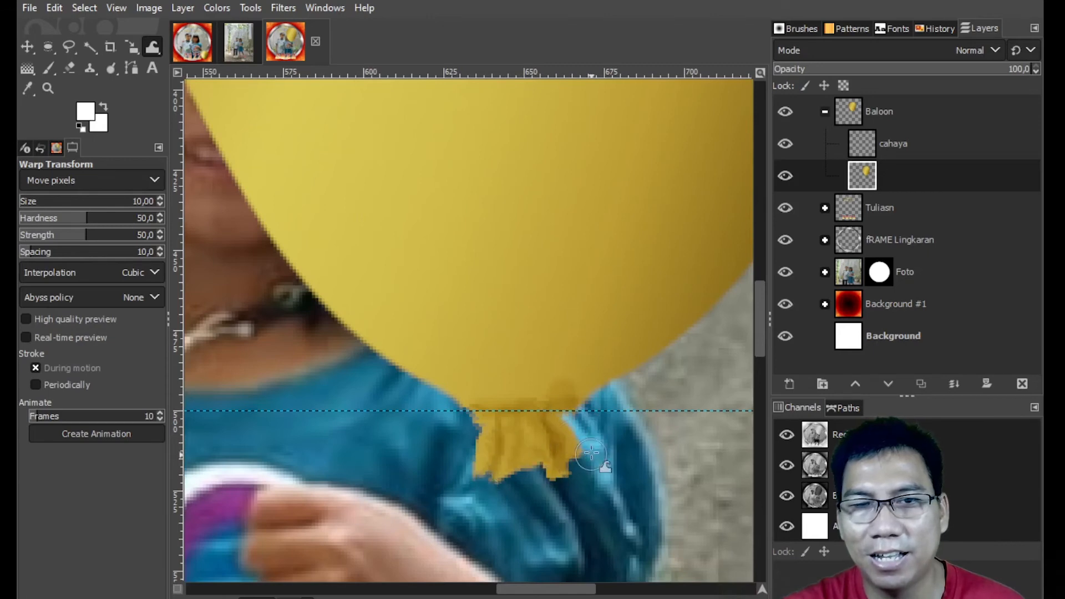
pyautogui.moveTo(549, 423); pyautogui.dragTo(576, 427)
pyautogui.moveTo(511, 422); pyautogui.dragTo(469, 417)
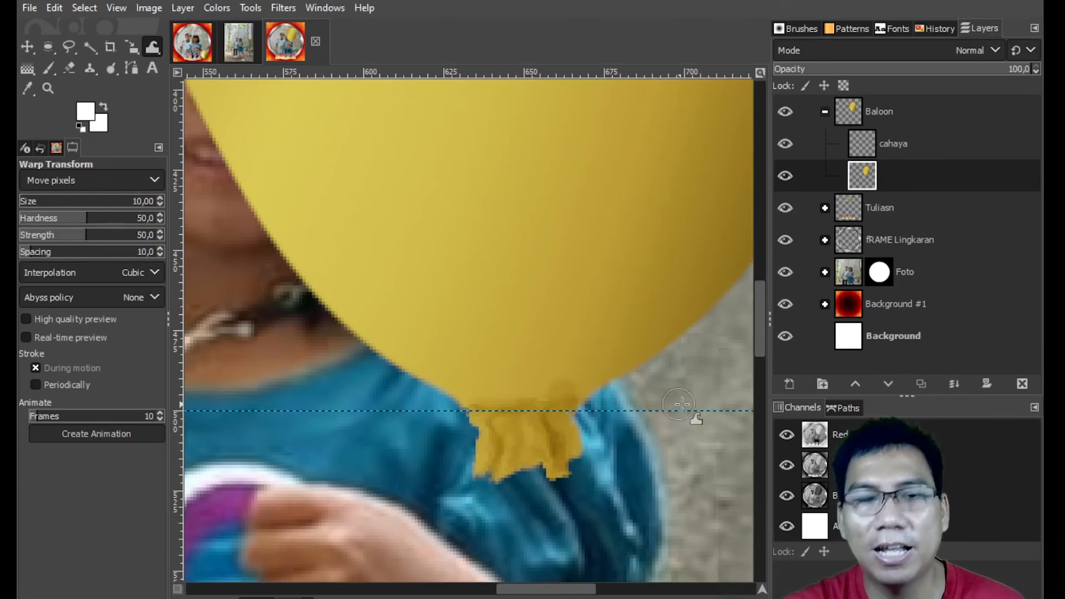
# - On the cahaya layer, draw a circular selection about 42 px wide near the balloon's upper-left edge
pyautogui.click(895, 148)
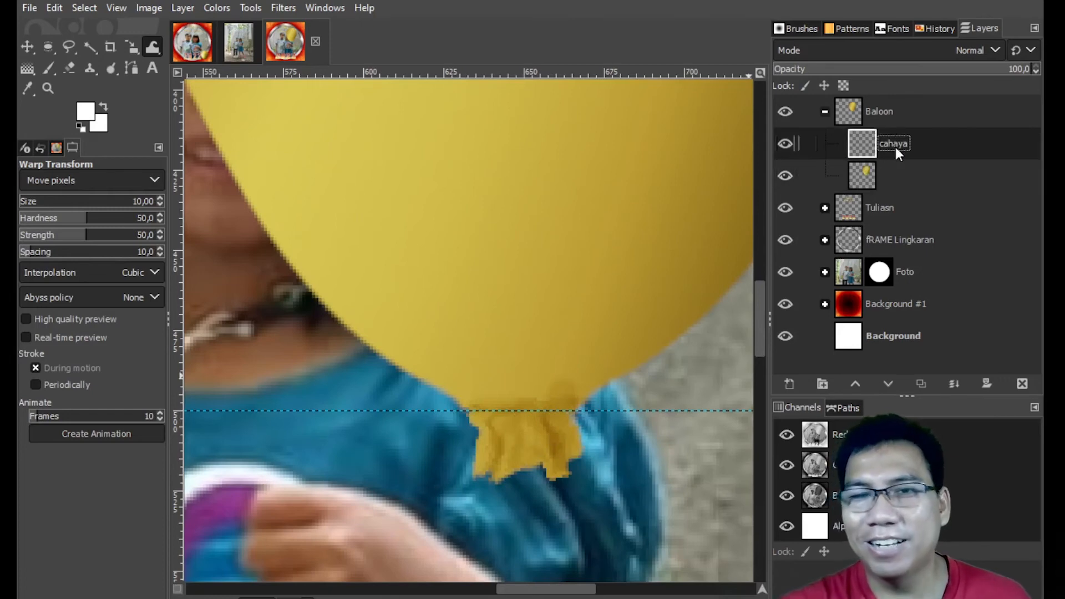
pyautogui.press('+')
pyautogui.press('+')
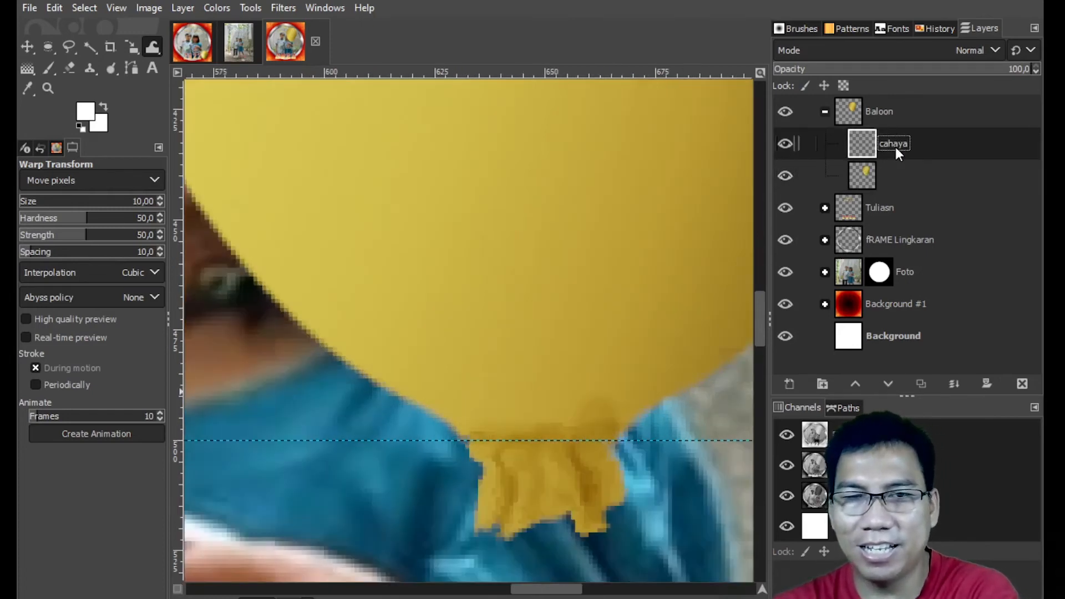
pyautogui.press('-')
pyautogui.press('-')
pyautogui.press('-')
pyautogui.press('-')
pyautogui.press('-')
pyautogui.press('-')
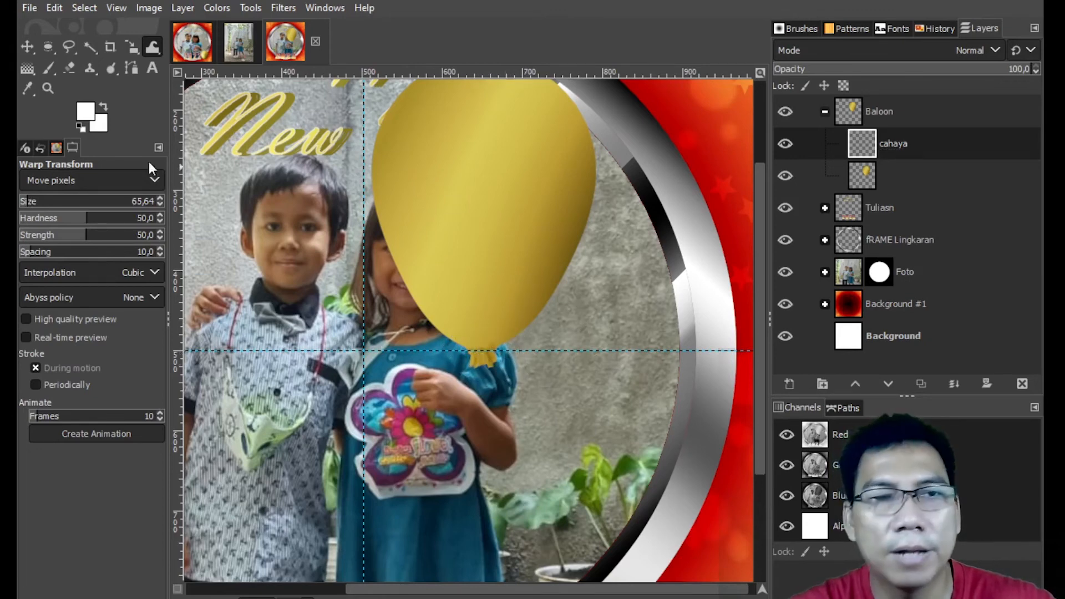
pyautogui.click(27, 49)
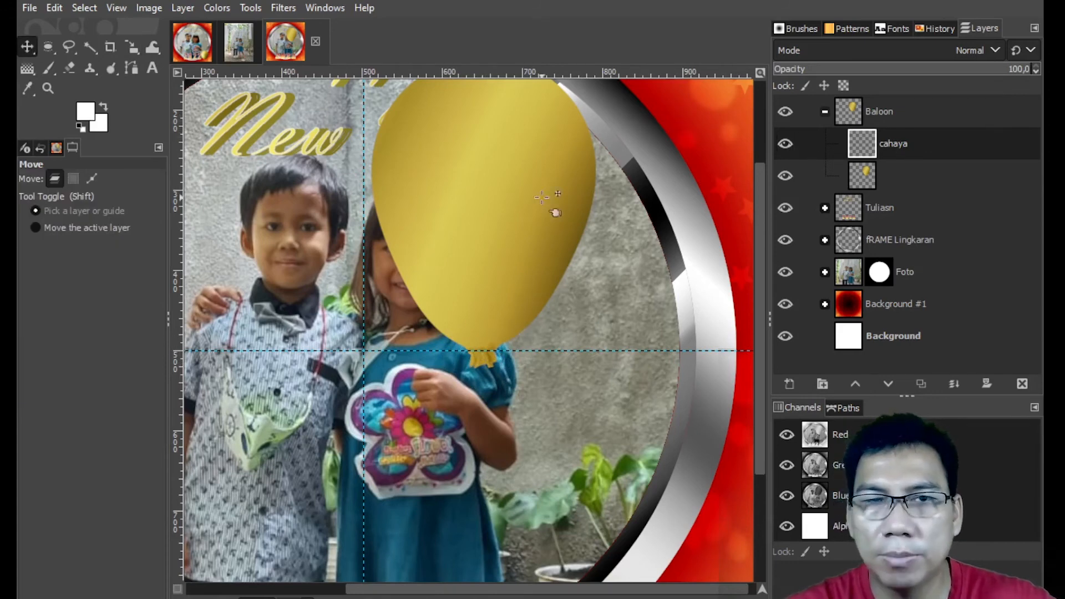
pyautogui.moveTo(756, 202); pyautogui.dragTo(755, 158)
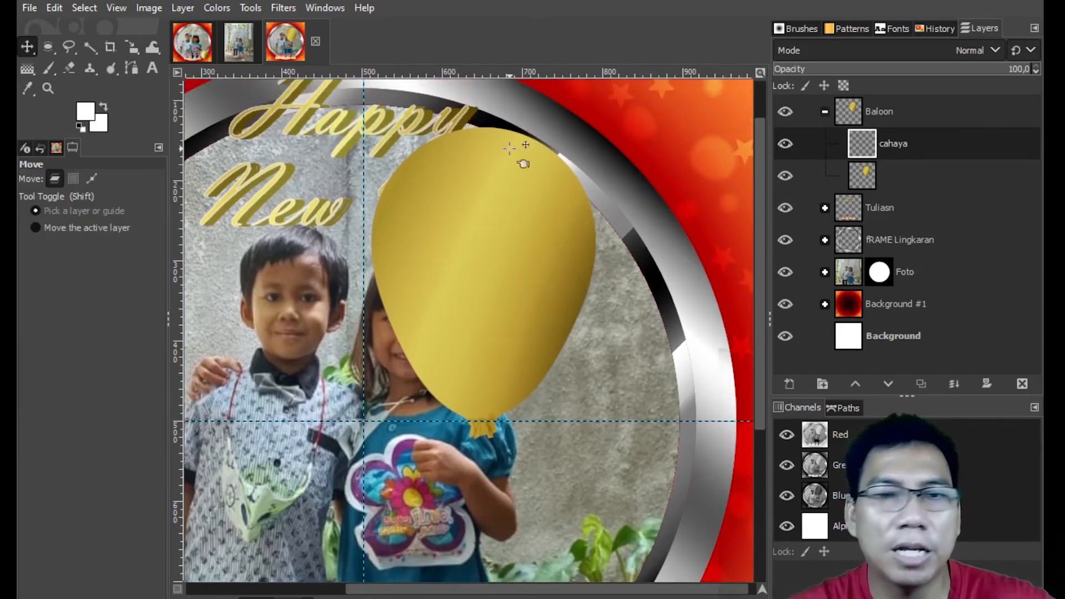
pyautogui.rightClick(48, 48)
pyautogui.click(100, 67)
pyautogui.moveTo(428, 175); pyautogui.dragTo(460, 204)
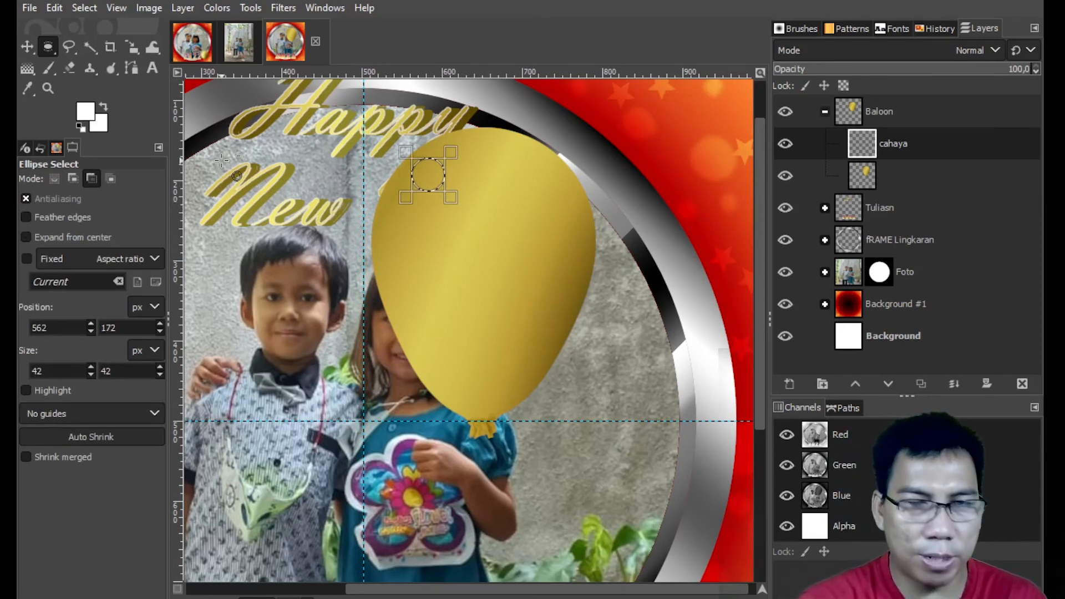
# - Fill the circular selection with white, clear the selection, and shift the white circle slightly inward on the balloon
pyautogui.hotkey('ctrl', ',')
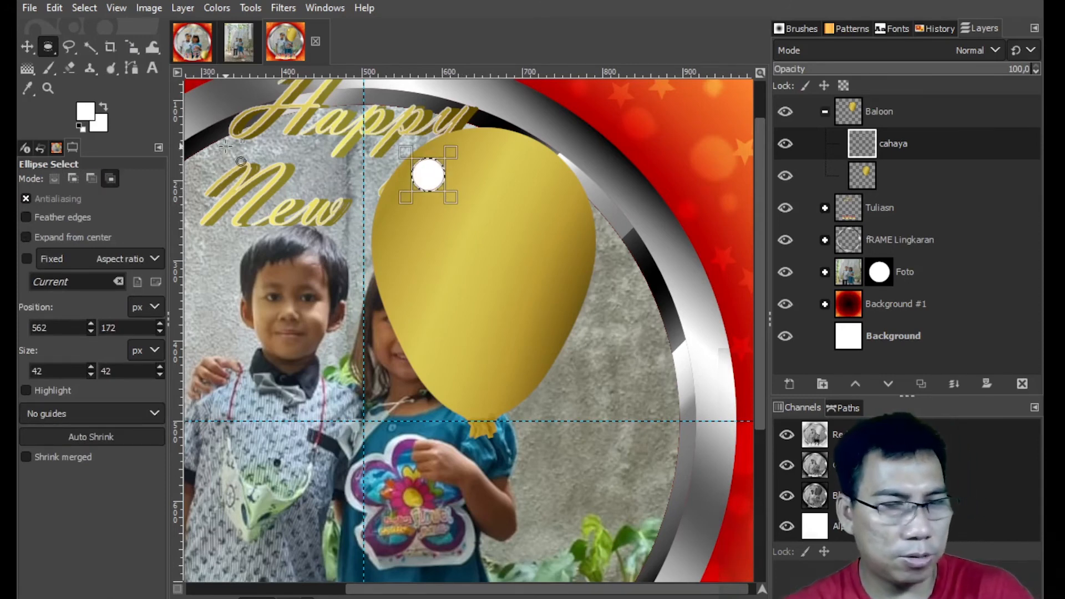
pyautogui.hotkey('ctrl', 'shift', 'a')
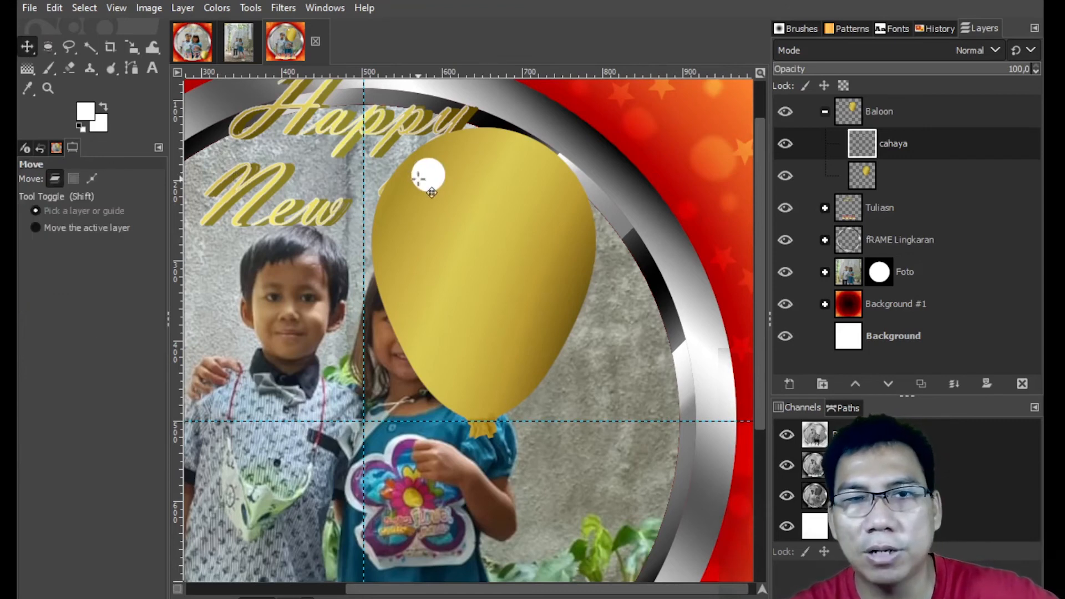
pyautogui.moveTo(426, 175); pyautogui.dragTo(436, 188)
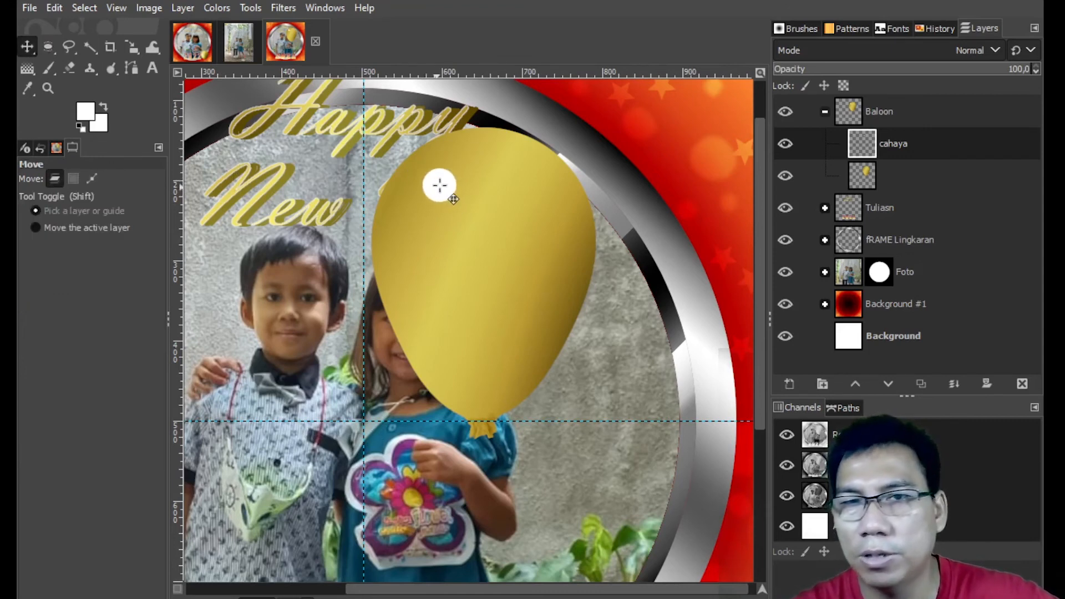
# - Soften the white circle with a Gaussian Blur of 15.69 in X and Y and set the cahaya layer's mode to Overlay
pyautogui.click(283, 8)
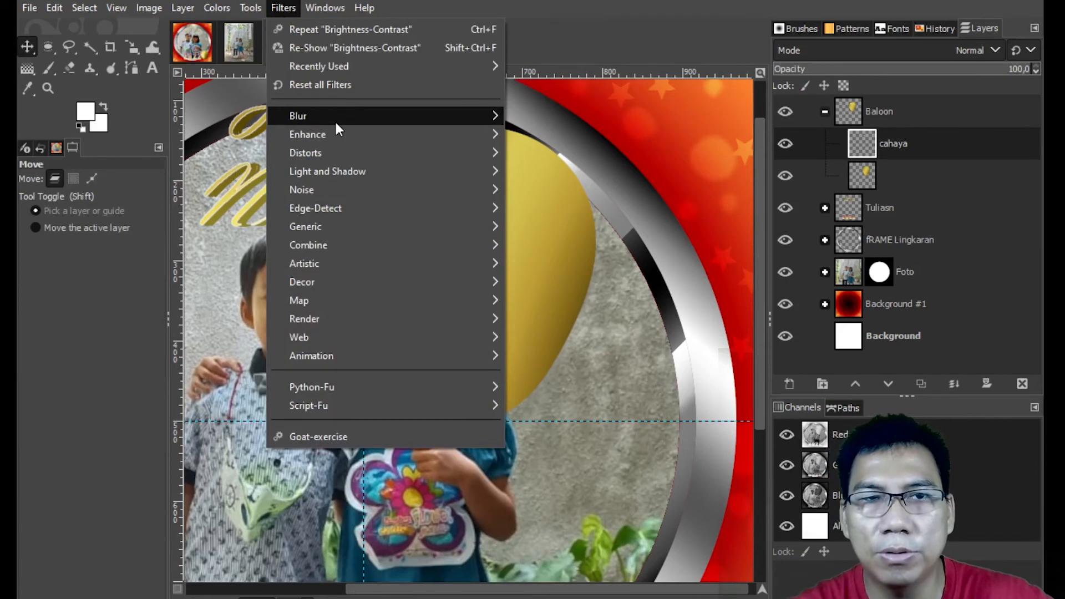
pyautogui.moveTo(335, 121)
pyautogui.click(521, 138)
pyautogui.moveTo(569, 88); pyautogui.dragTo(703, 246)
pyautogui.moveTo(566, 331)
pyautogui.mouseDown()
pyautogui.moveTo(598, 327)
pyautogui.moveTo(578, 338)
pyautogui.mouseUp()
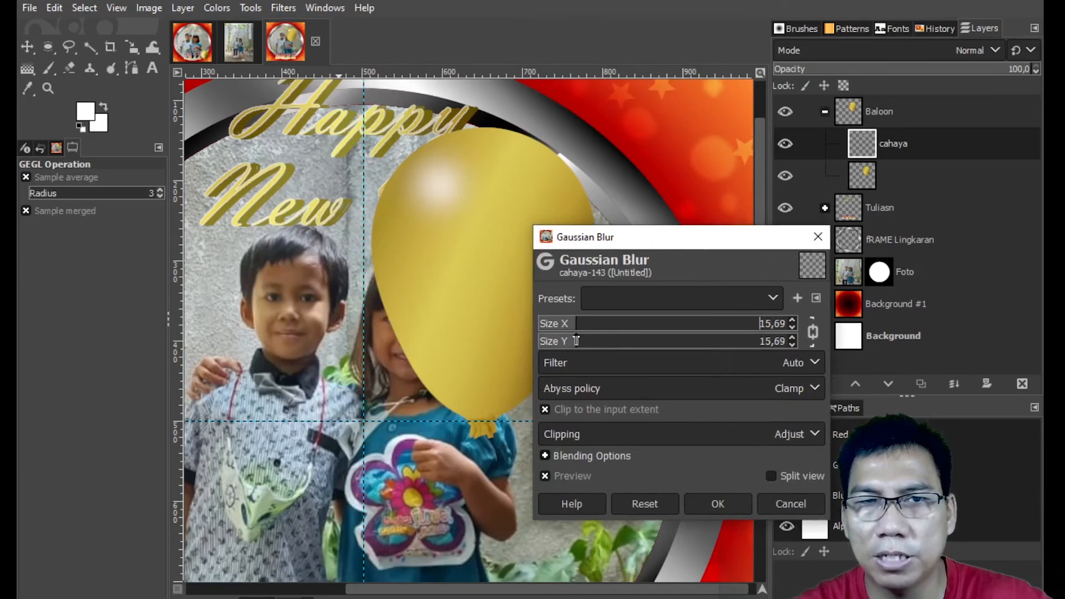
pyautogui.click(719, 503)
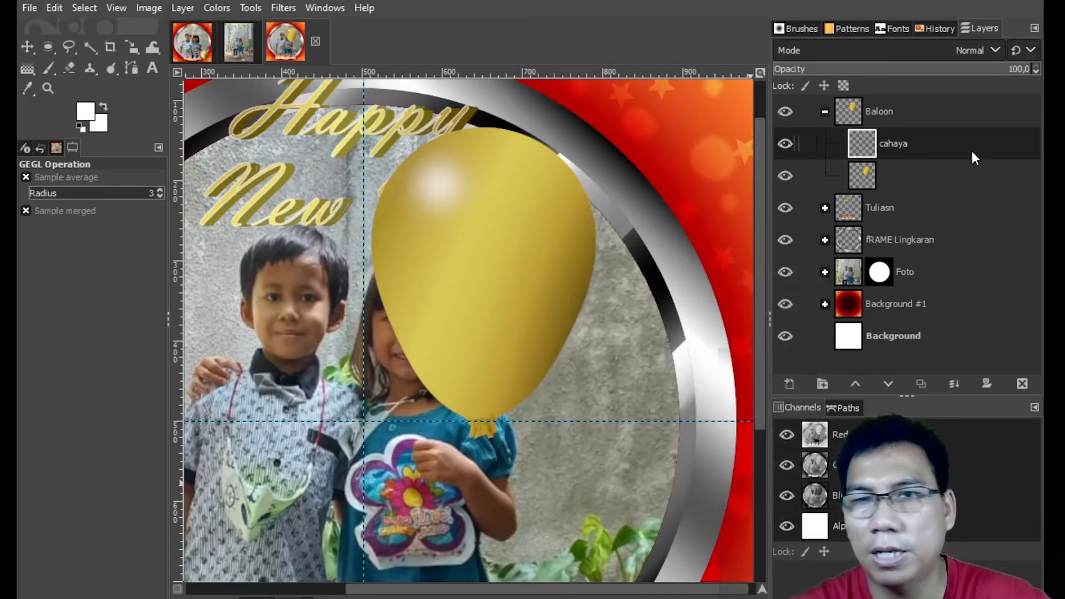
pyautogui.click(996, 51)
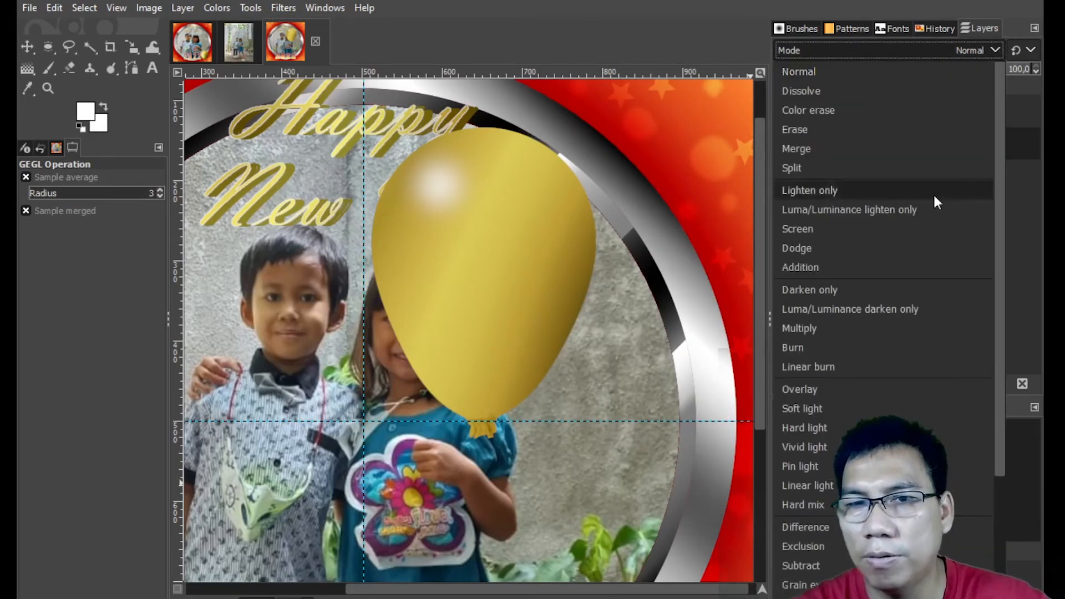
pyautogui.click(835, 389)
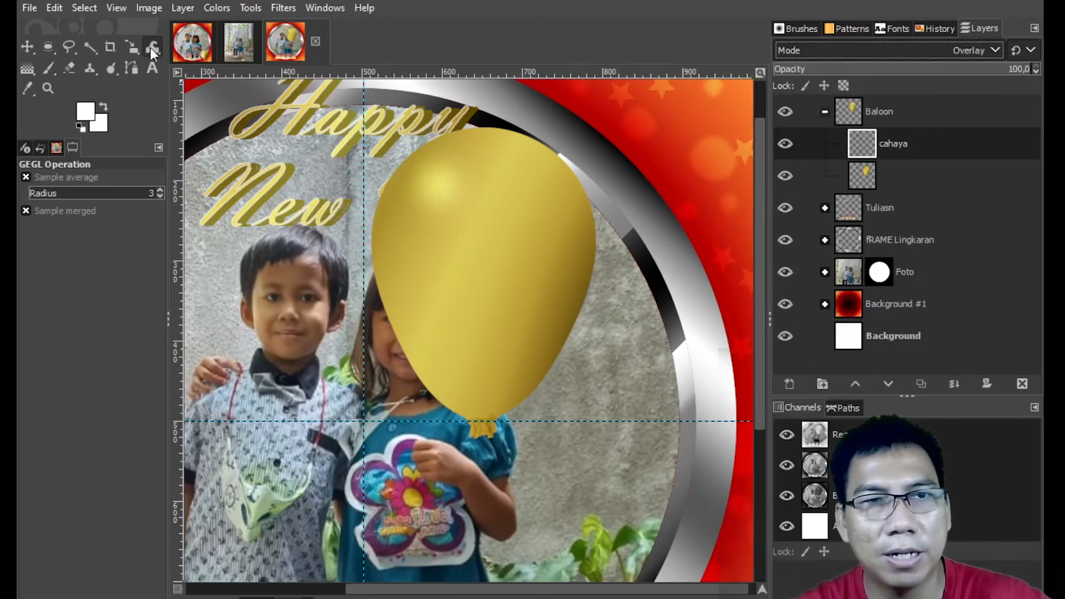
pyautogui.click(132, 48)
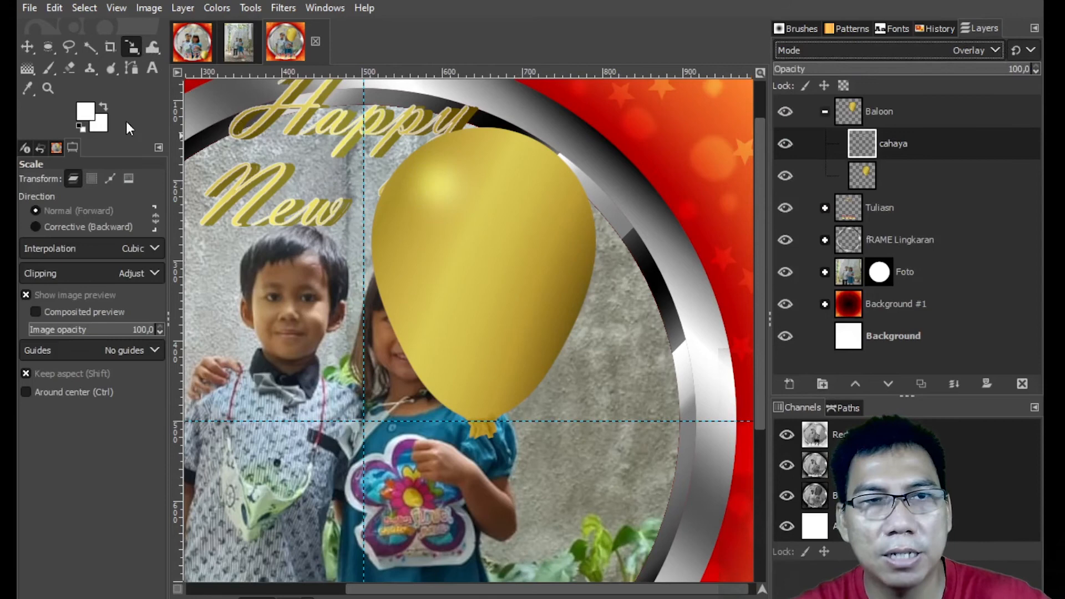
pyautogui.click(436, 192)
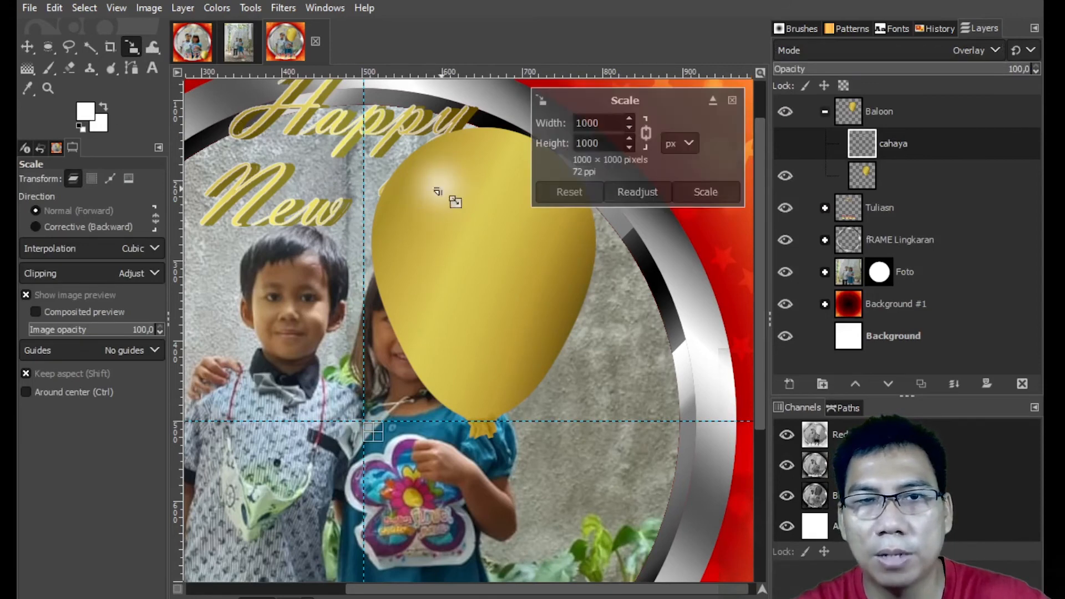
pyautogui.click(27, 47)
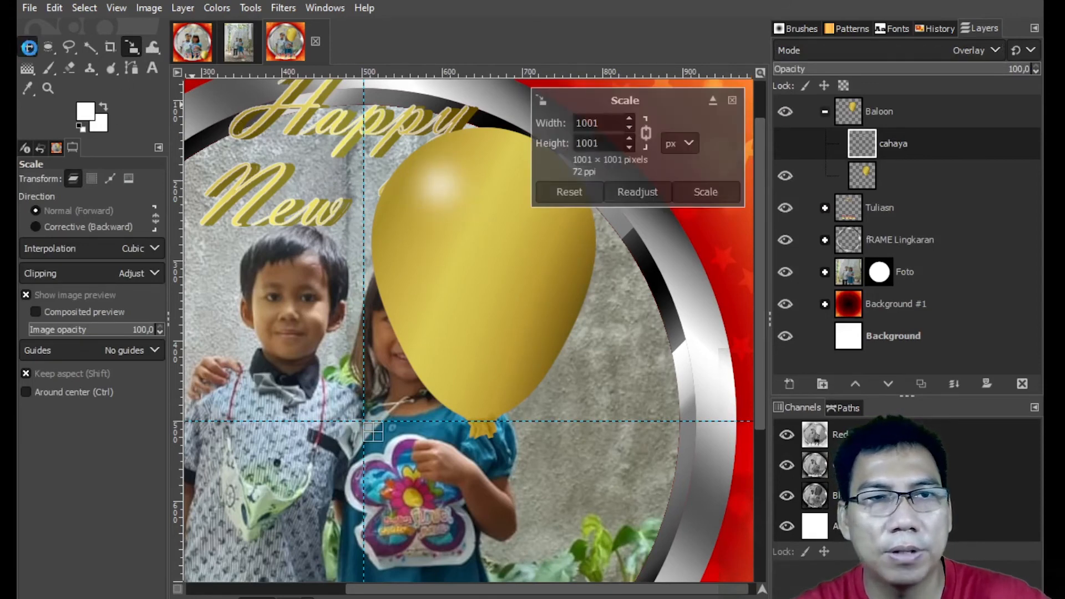
# - Duplicate the cahaya highlight twice, offsetting each copy down and slightly outward along the balloon's upper-left curve
pyautogui.rightClick(908, 150)
pyautogui.click(856, 152)
pyautogui.moveTo(419, 203)
pyautogui.mouseDown()
pyautogui.moveTo(405, 219)
pyautogui.moveTo(405, 195)
pyautogui.moveTo(412, 207)
pyautogui.mouseUp()
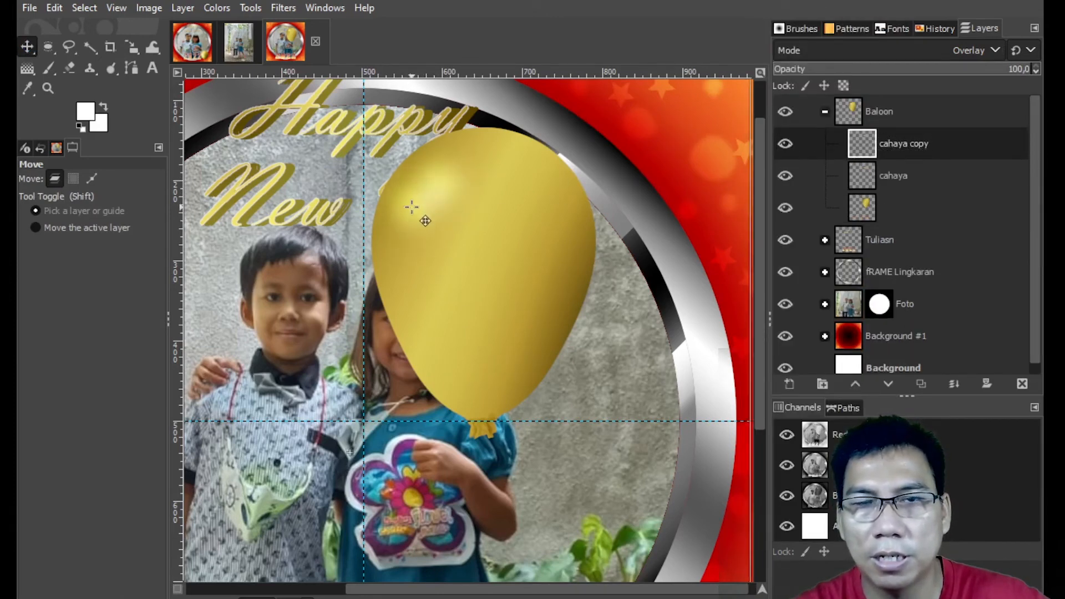
pyautogui.rightClick(860, 158)
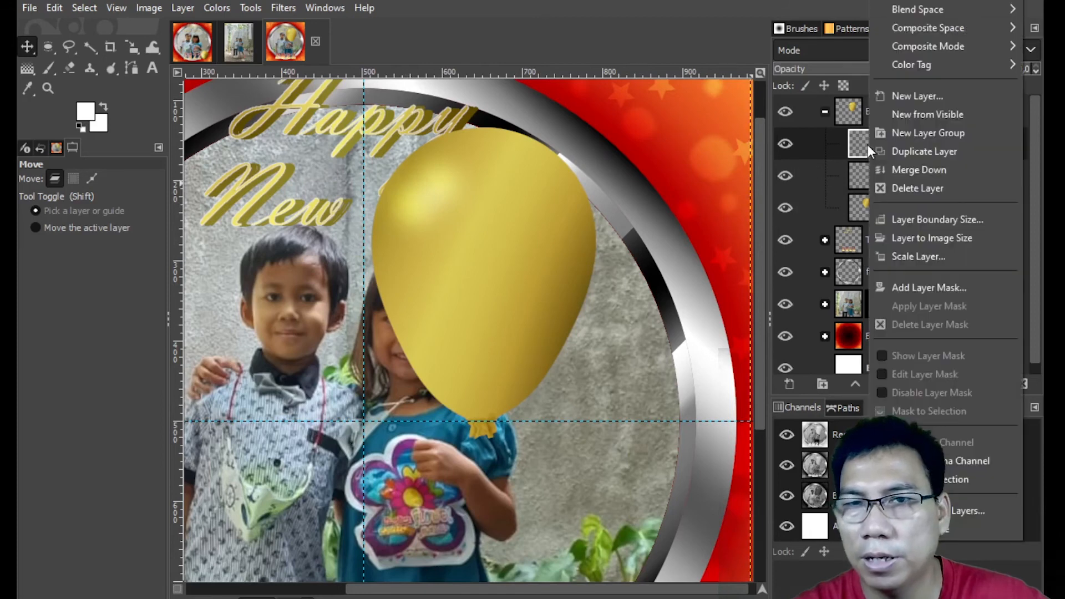
pyautogui.click(910, 147)
pyautogui.moveTo(417, 213); pyautogui.dragTo(410, 239)
# - Duplicate the lowest highlight twice more, moving the copies down to extend the glow along the middle of the balloon's left side
pyautogui.rightClick(891, 154)
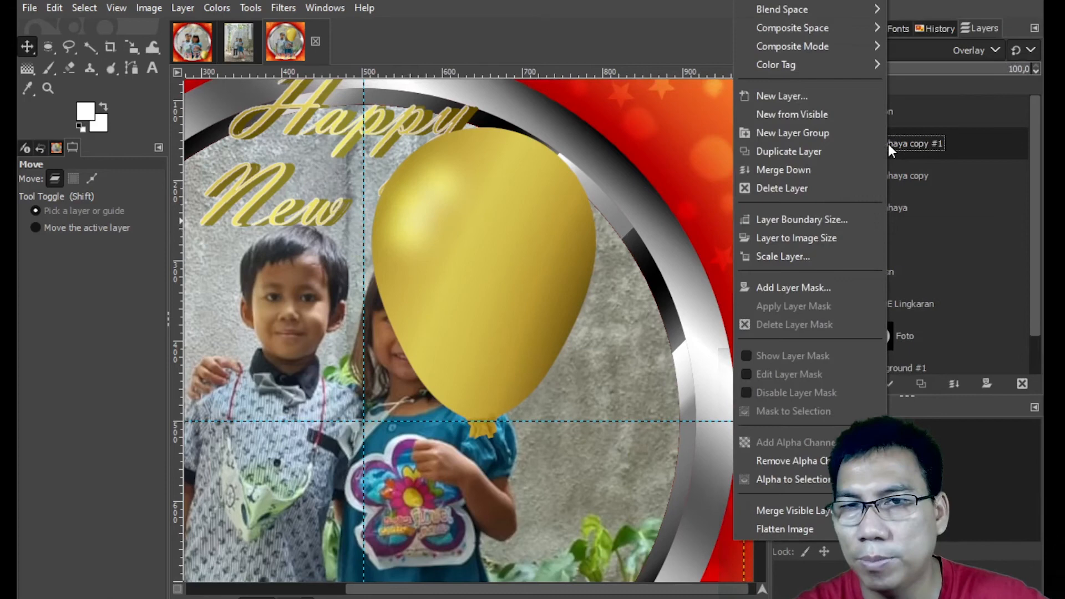
pyautogui.click(820, 150)
pyautogui.moveTo(414, 244); pyautogui.dragTo(408, 272)
pyautogui.rightClick(892, 143)
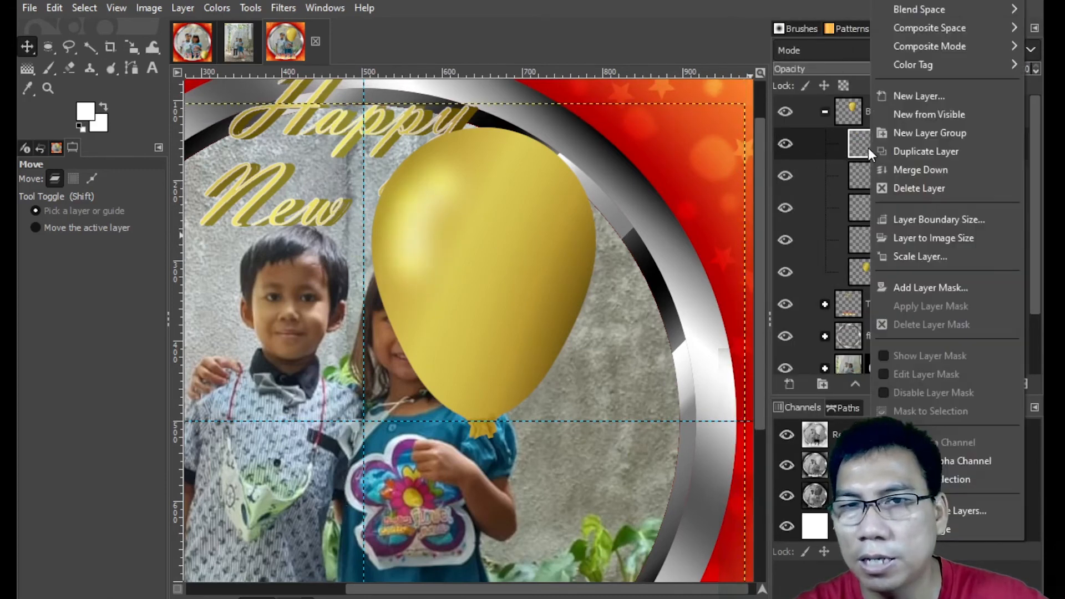
pyautogui.click(903, 152)
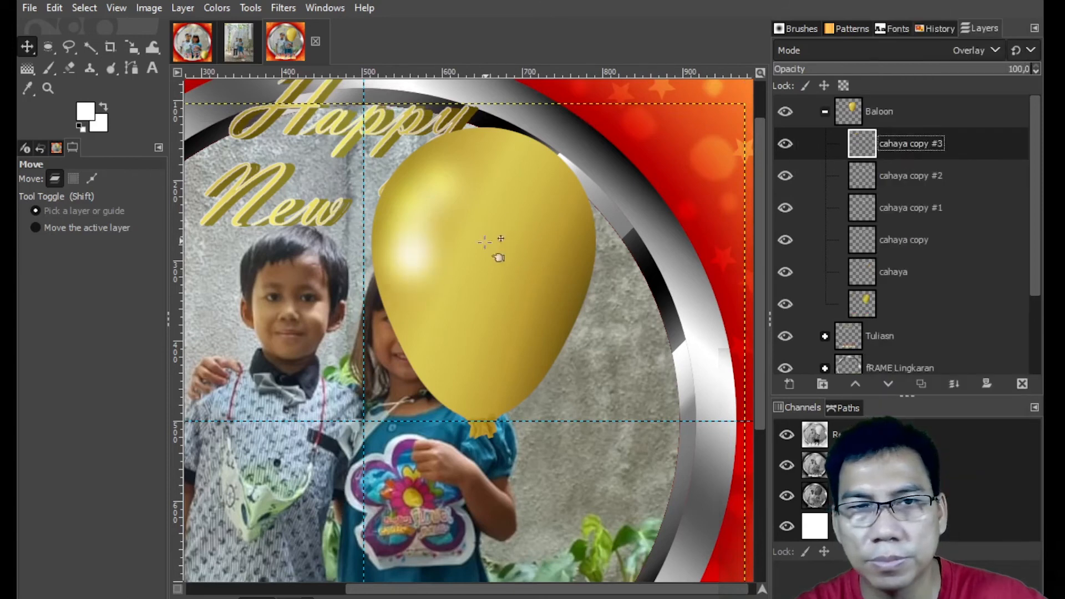
pyautogui.moveTo(415, 266); pyautogui.dragTo(422, 288)
# - Add two more highlight duplicates, continuing the glow down and inward along the balloon's lower-left curve
pyautogui.rightClick(900, 154)
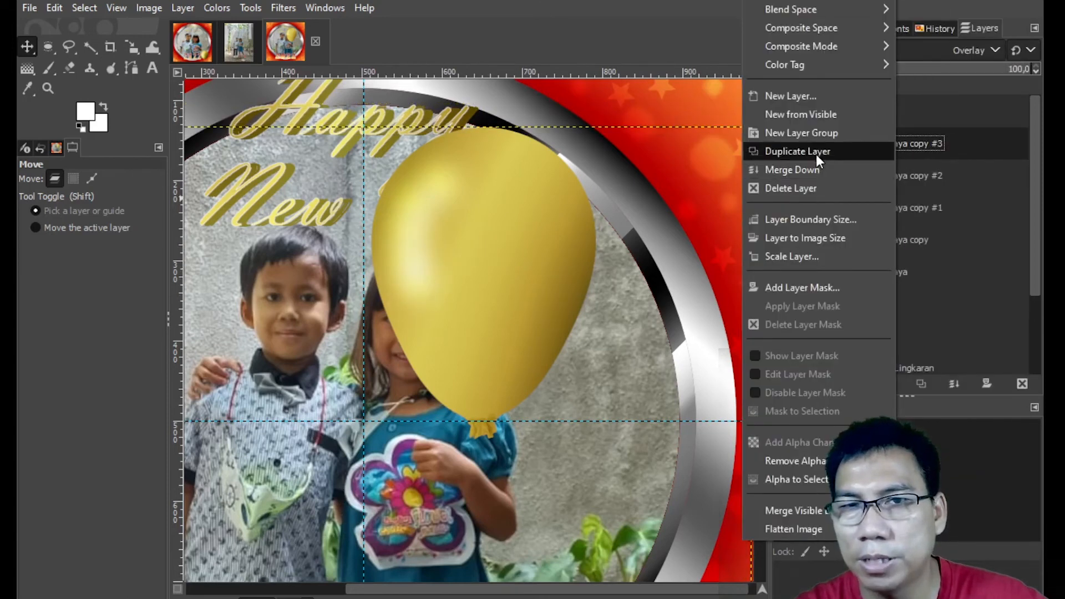
pyautogui.click(888, 151)
pyautogui.moveTo(426, 340); pyautogui.dragTo(427, 320)
pyautogui.rightClick(875, 145)
pyautogui.click(916, 136)
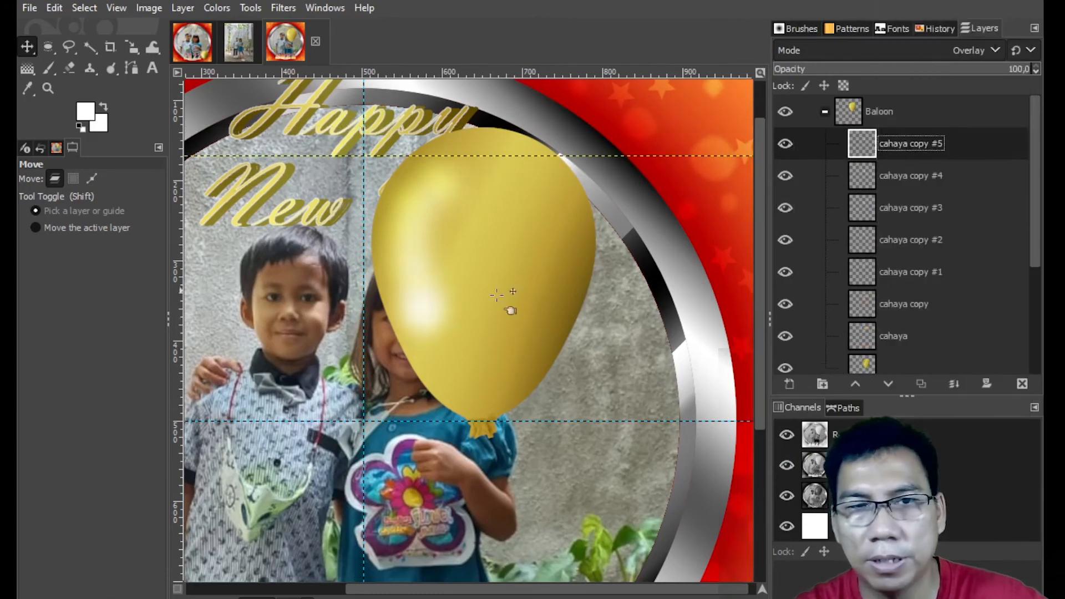
pyautogui.moveTo(445, 337); pyautogui.dragTo(446, 360)
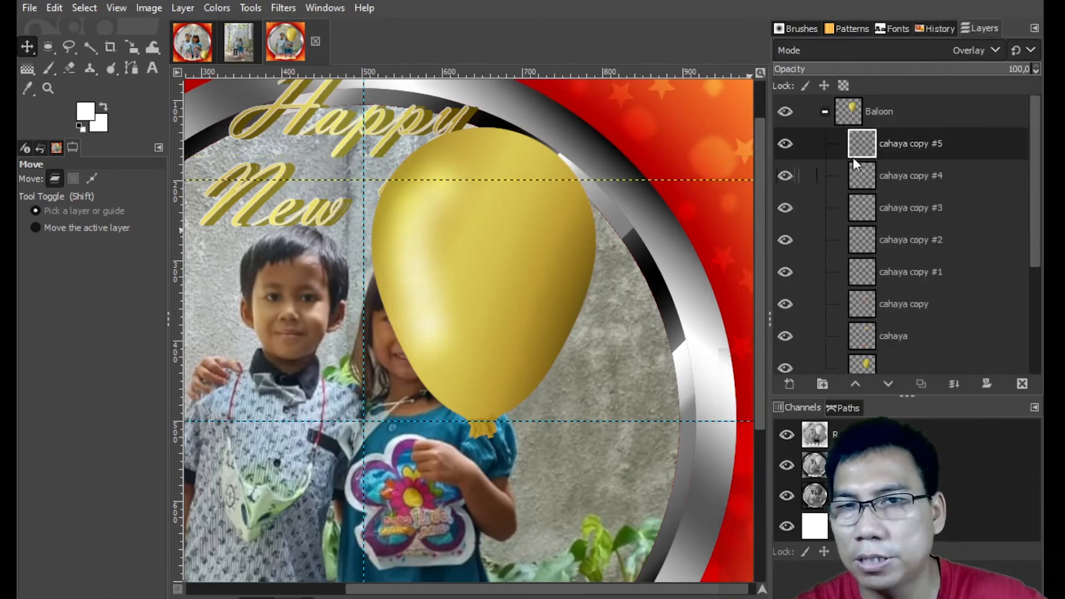
# - Duplicate the highlight once more and place the copy near the balloon's upper-right edge
pyautogui.rightClick(886, 146)
pyautogui.click(915, 151)
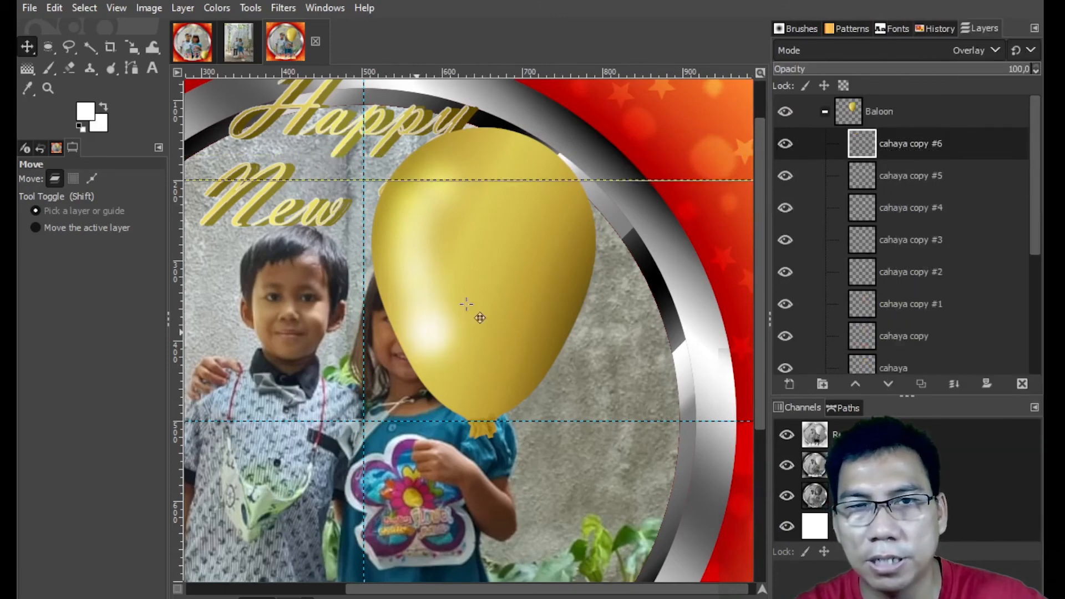
pyautogui.moveTo(556, 193); pyautogui.dragTo(583, 212)
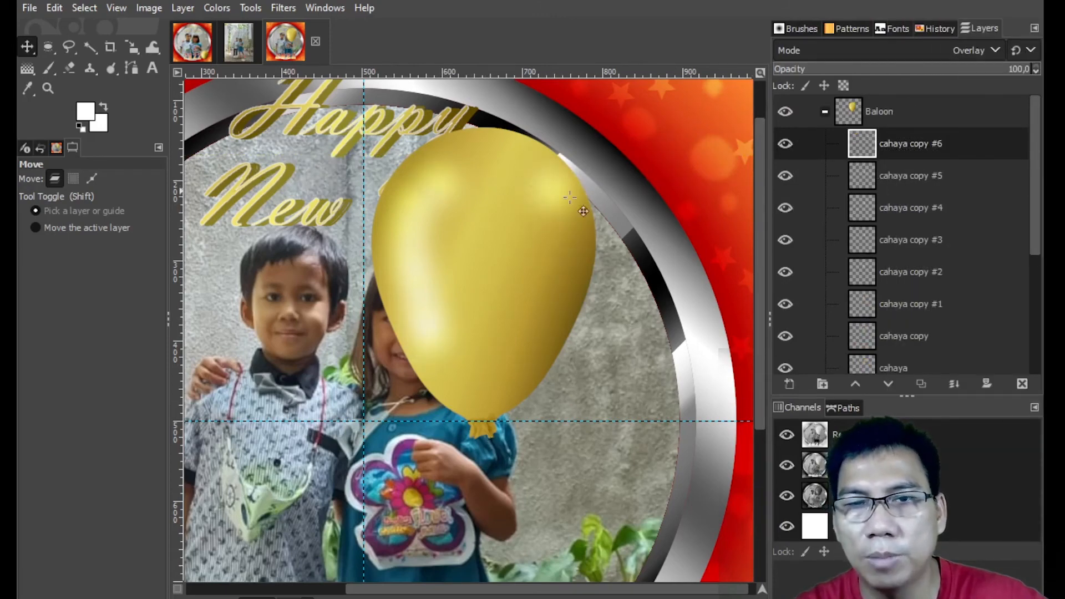
# - Scale the upper-right highlight layer to 1155 × 1141 px and reposition its glow inside the balloon's upper-right edge
pyautogui.hotkey('shift', 'ctrl', 'j')
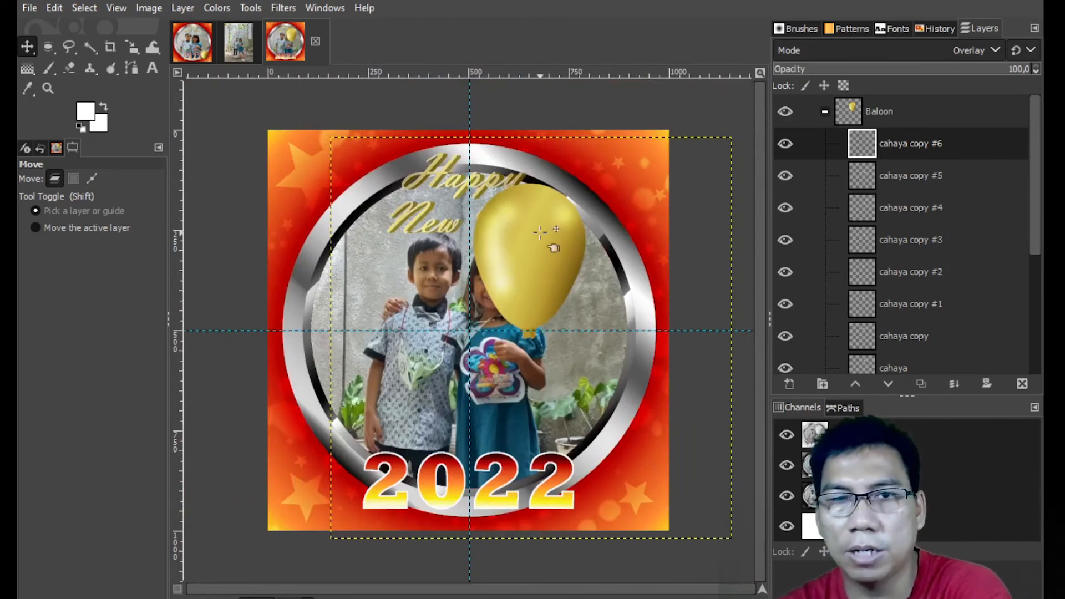
pyautogui.click(130, 48)
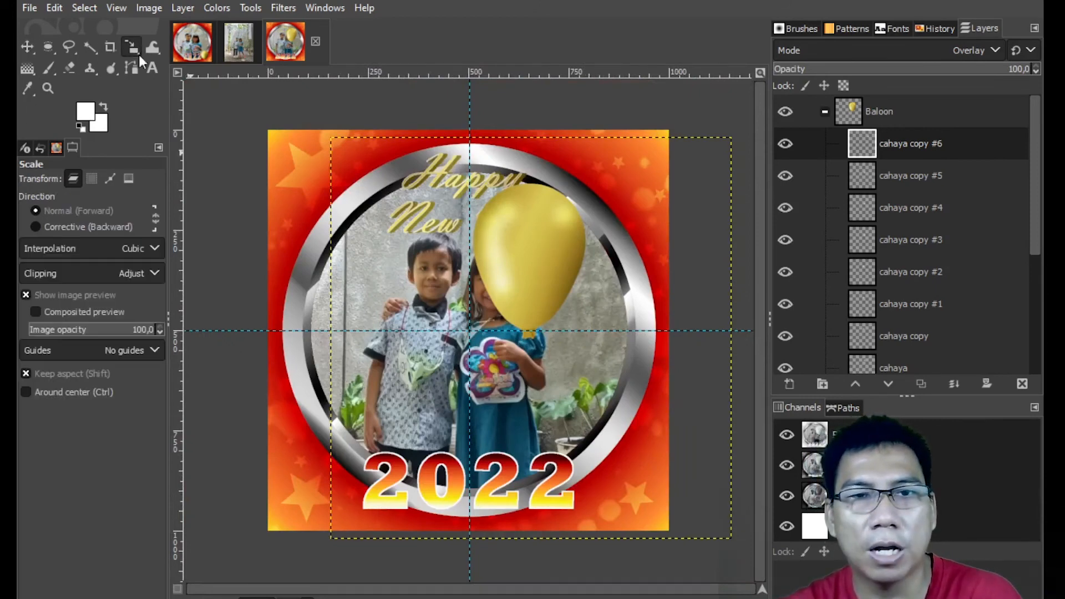
pyautogui.click(547, 212)
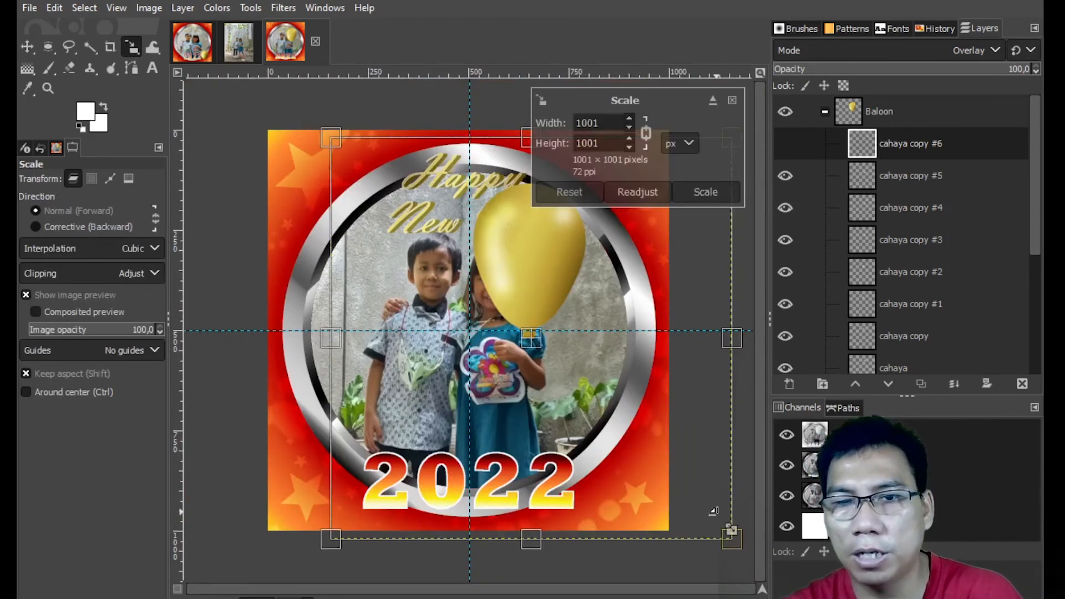
pyautogui.moveTo(748, 554); pyautogui.dragTo(792, 592)
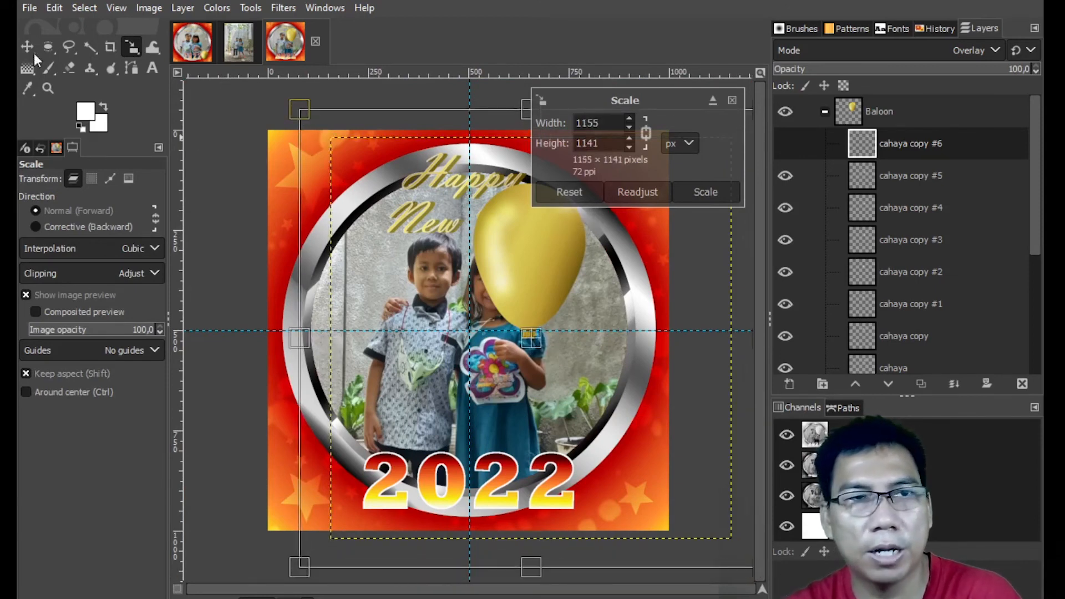
pyautogui.press('Return')
pyautogui.press('m')
pyautogui.moveTo(552, 218); pyautogui.dragTo(539, 227)
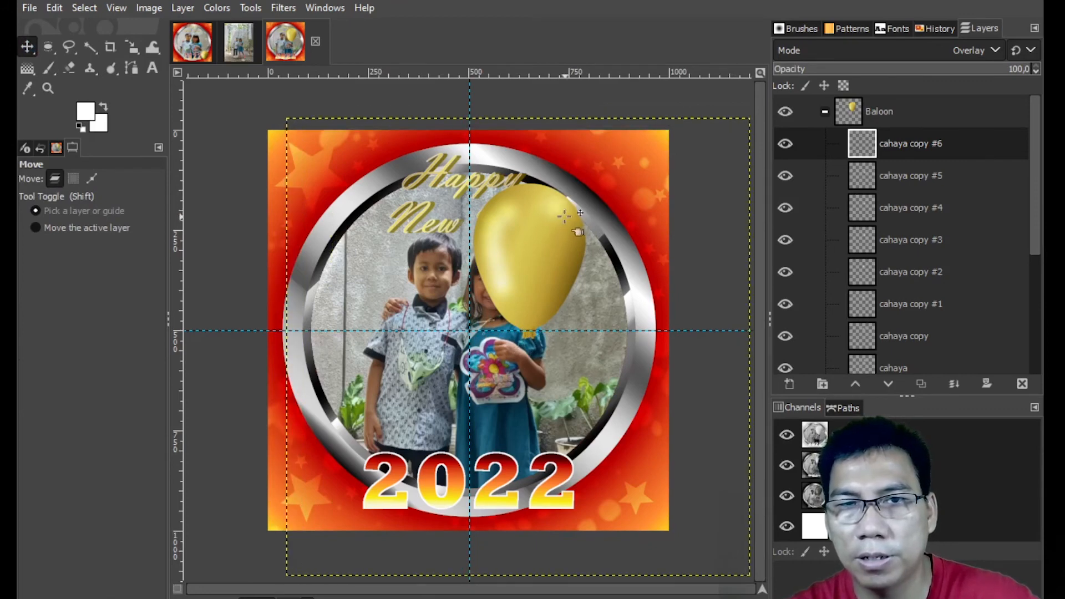
# - Duplicate the enlarged highlight twice and offset the copies down along the balloon's upper-right edge
pyautogui.rightClick(910, 145)
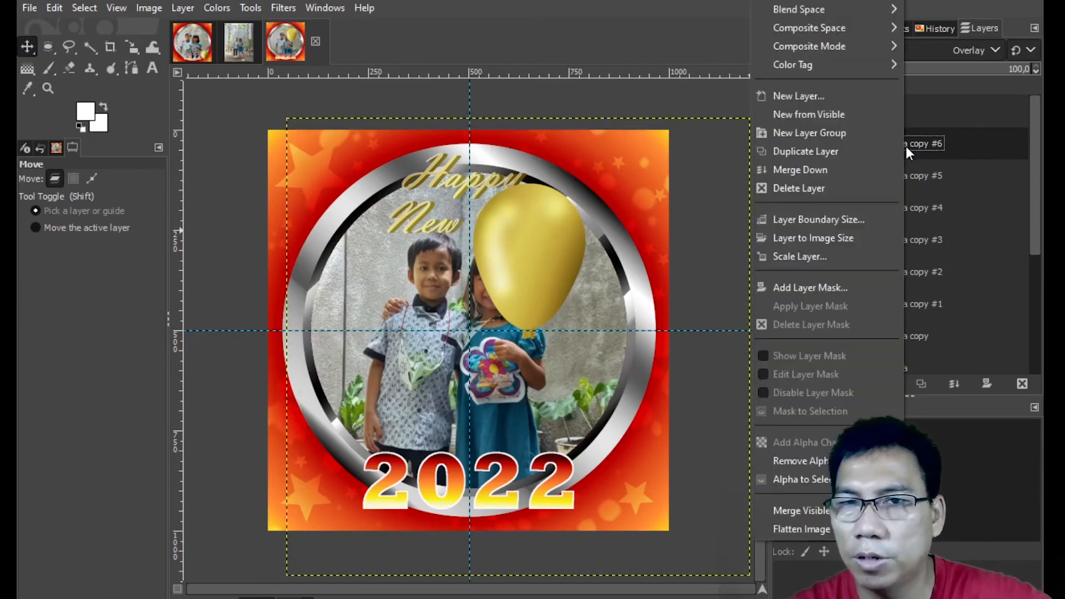
pyautogui.click(858, 154)
pyautogui.moveTo(556, 214); pyautogui.dragTo(562, 228)
pyautogui.rightClick(881, 158)
pyautogui.click(898, 150)
pyautogui.click(574, 245)
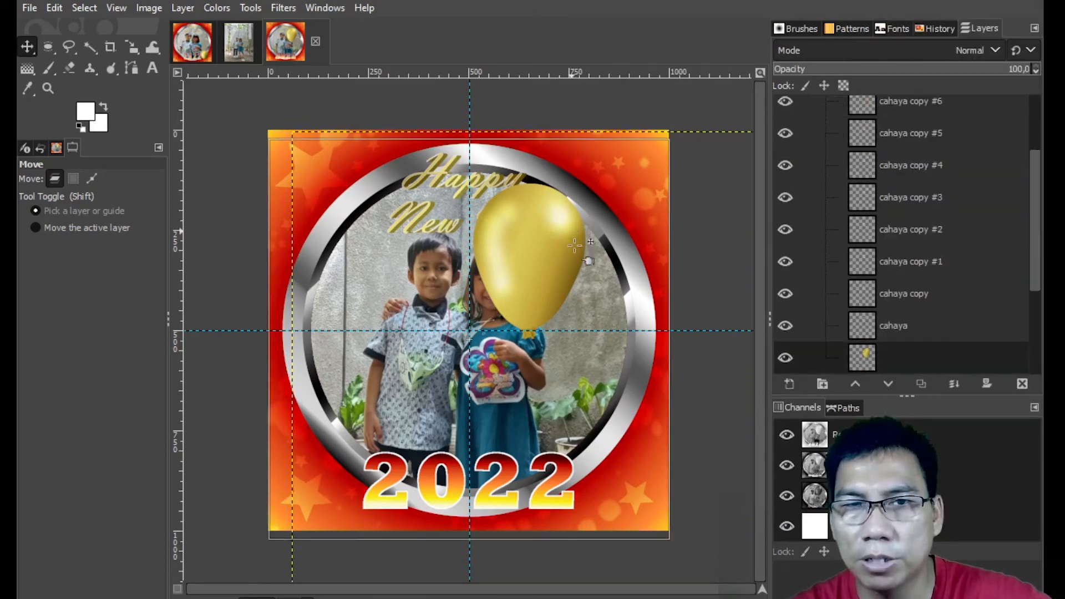
pyautogui.click(575, 244)
pyautogui.moveTo(575, 244)
pyautogui.mouseDown()
pyautogui.moveTo(589, 240)
pyautogui.moveTo(569, 237)
pyautogui.mouseUp()
pyautogui.click(906, 145)
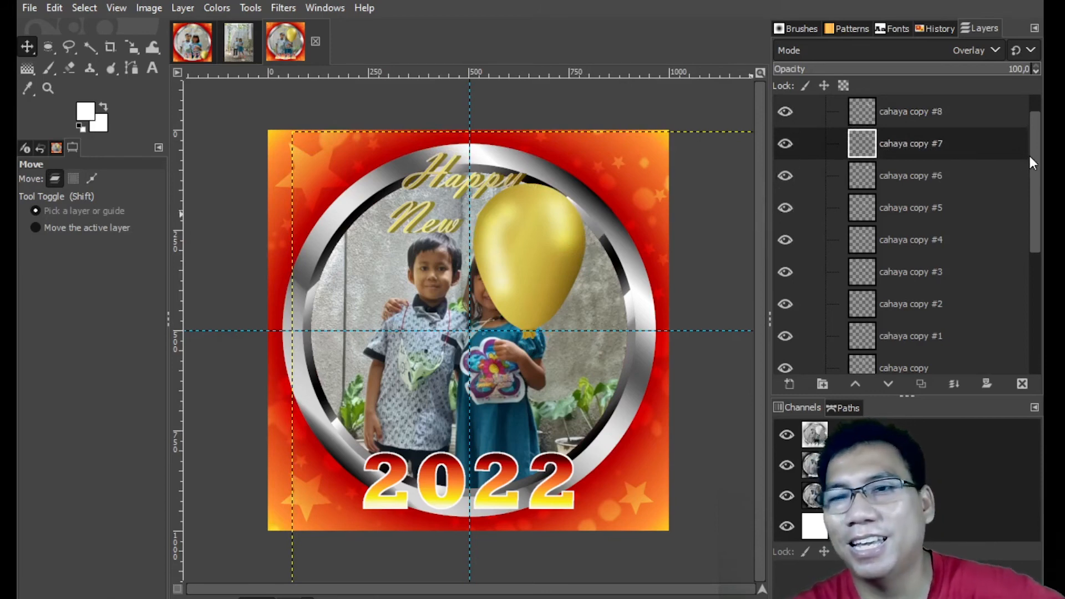
# - Scale the whole Baloon group to 831 × 799 px and position the balloon at the image's right edge, over the ring frame
pyautogui.scroll(1, 1028, 153)
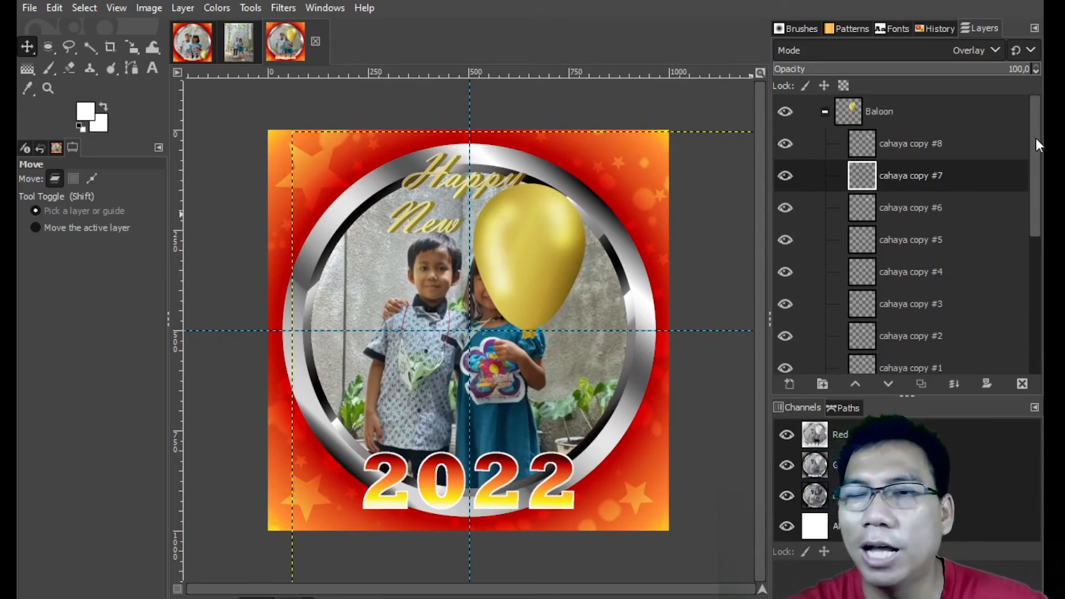
pyautogui.click(825, 111)
pyautogui.click(877, 115)
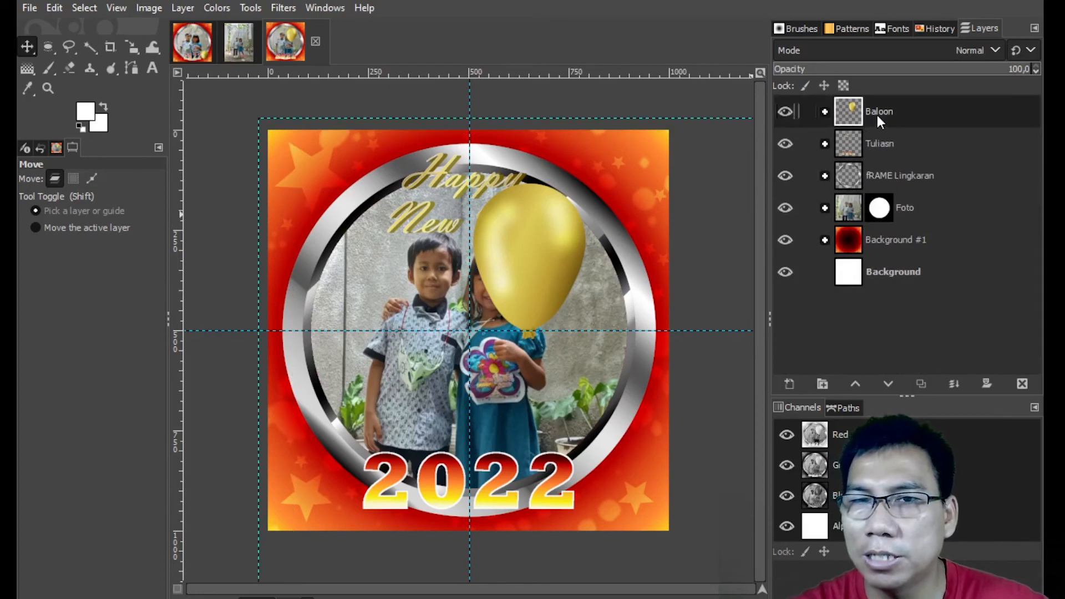
pyautogui.click(133, 46)
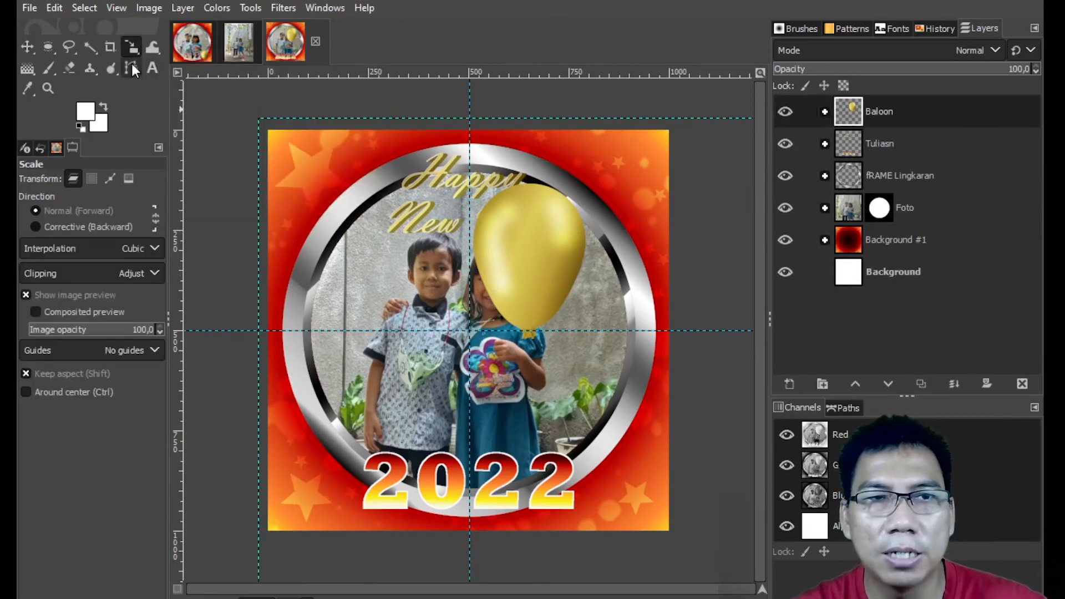
pyautogui.click(554, 276)
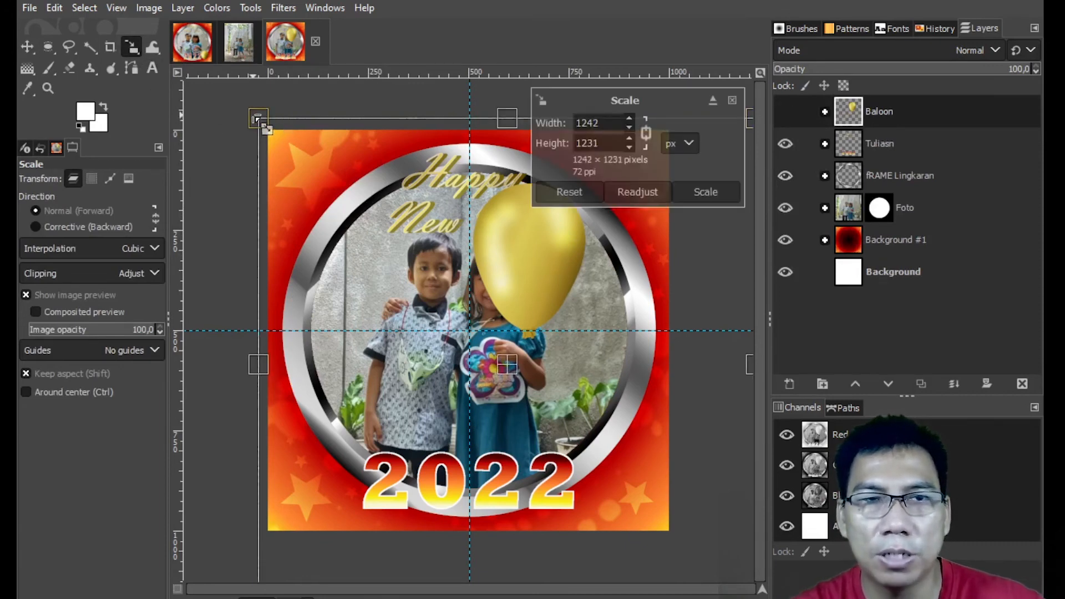
pyautogui.moveTo(257, 119); pyautogui.dragTo(330, 206)
pyautogui.moveTo(412, 290); pyautogui.dragTo(634, 459)
pyautogui.press('Return')
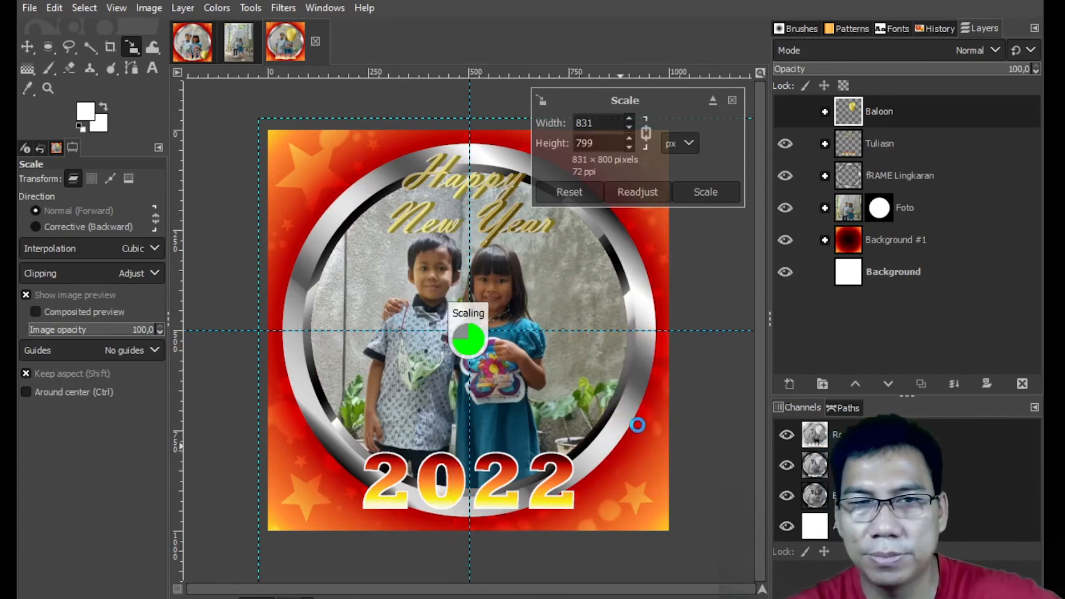
# - Make a thin rectangular selection about 4 × 253 px from the balloon's knot down to the image's lower edge
pyautogui.click(825, 112)
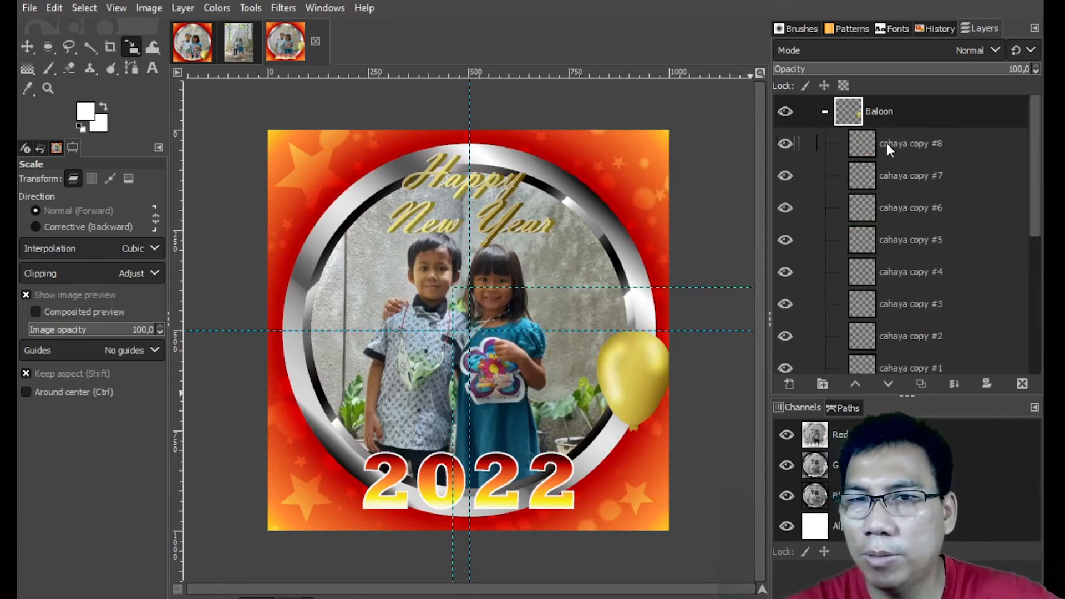
pyautogui.click(943, 145)
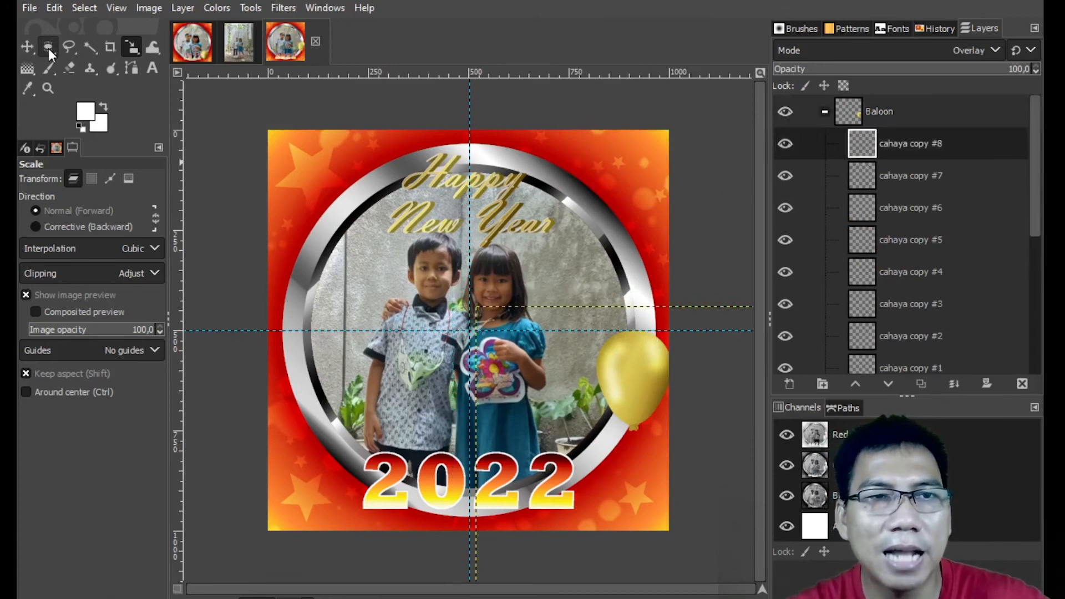
pyautogui.moveTo(44, 45); pyautogui.dragTo(72, 48)
pyautogui.scroll(4, 627, 438)
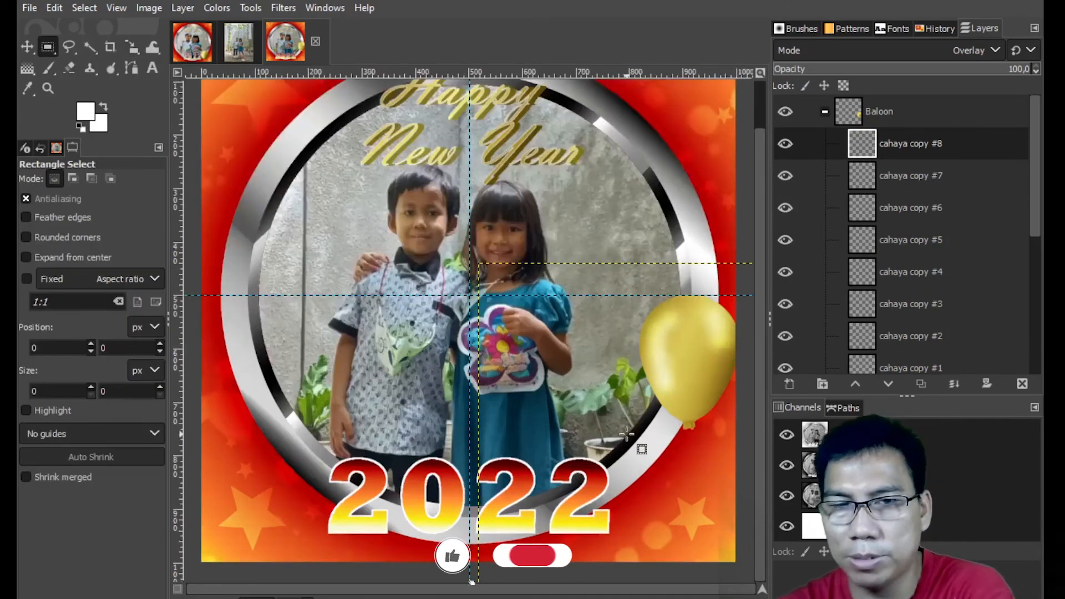
pyautogui.moveTo(646, 591); pyautogui.dragTo(734, 578)
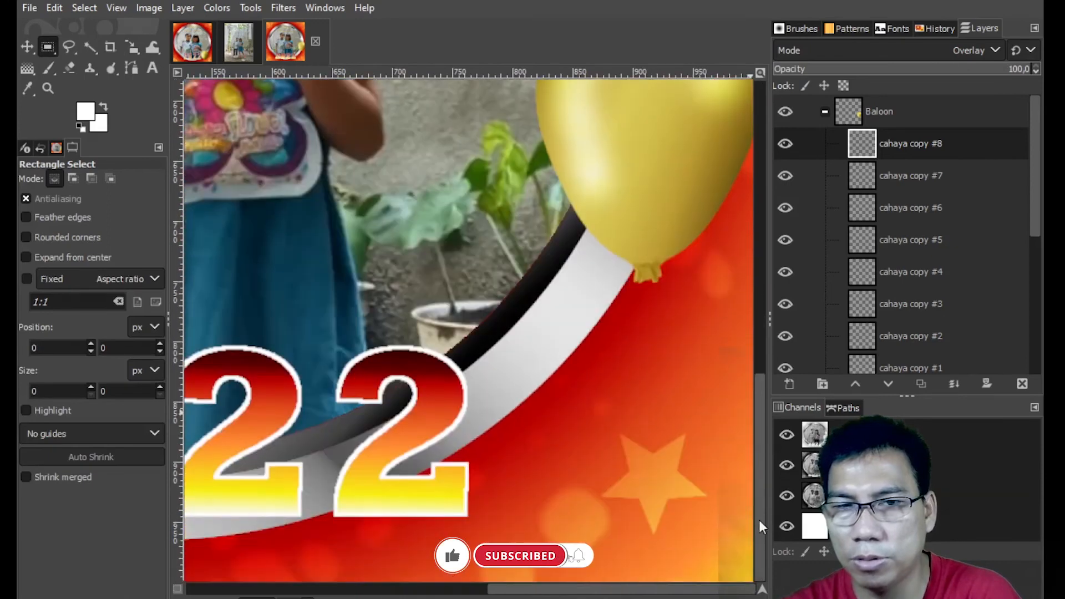
pyautogui.moveTo(764, 441); pyautogui.dragTo(759, 520)
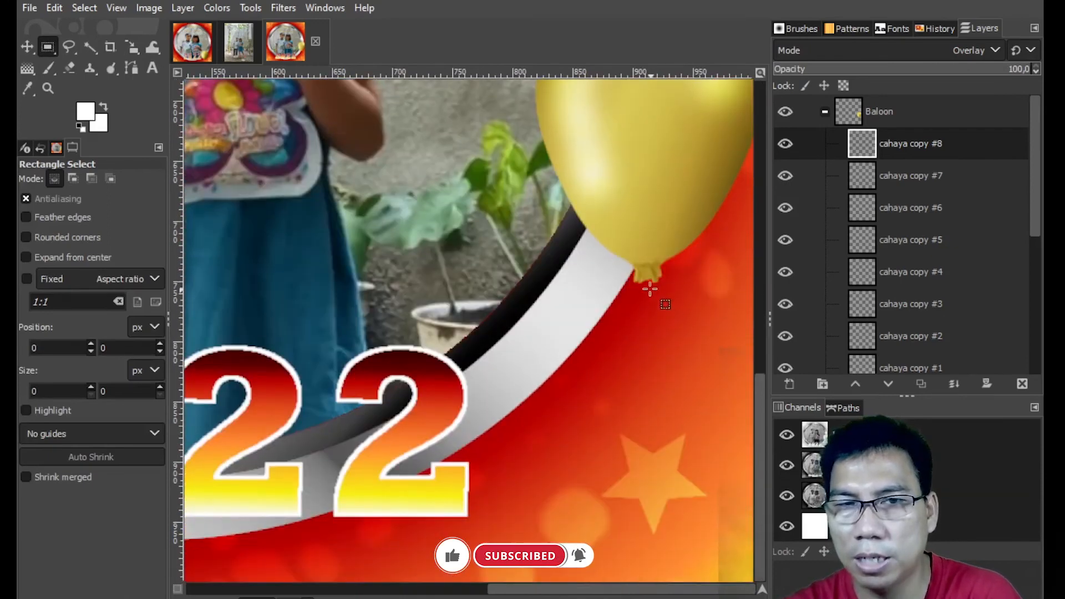
pyautogui.moveTo(645, 277); pyautogui.dragTo(649, 581)
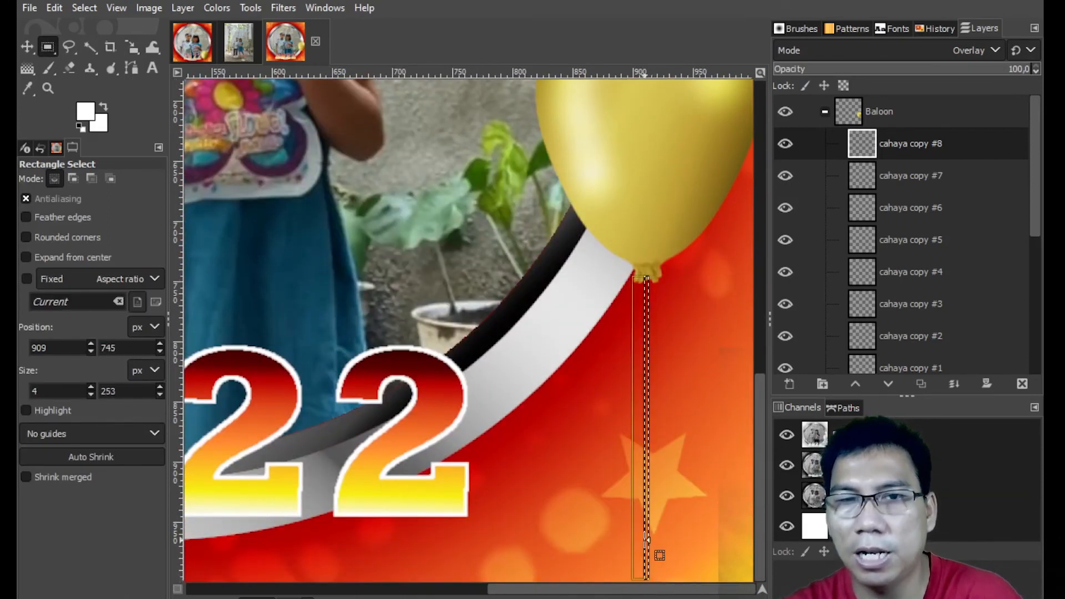
# - Try to fill the thin string selection with the Golden linear gradient on the top highlight layer
pyautogui.click(24, 68)
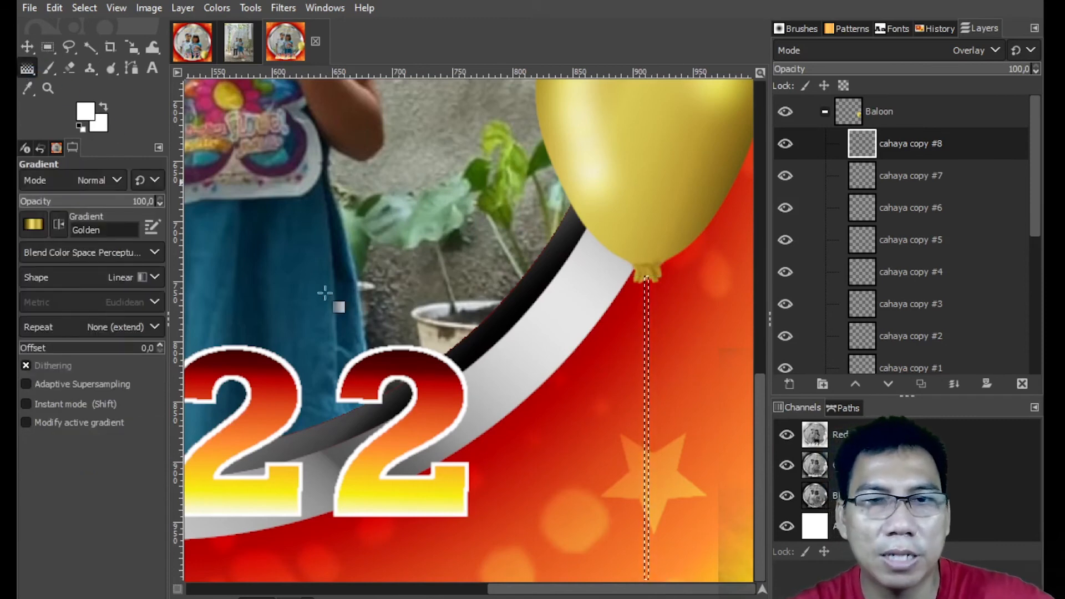
pyautogui.moveTo(614, 395); pyautogui.dragTo(651, 394)
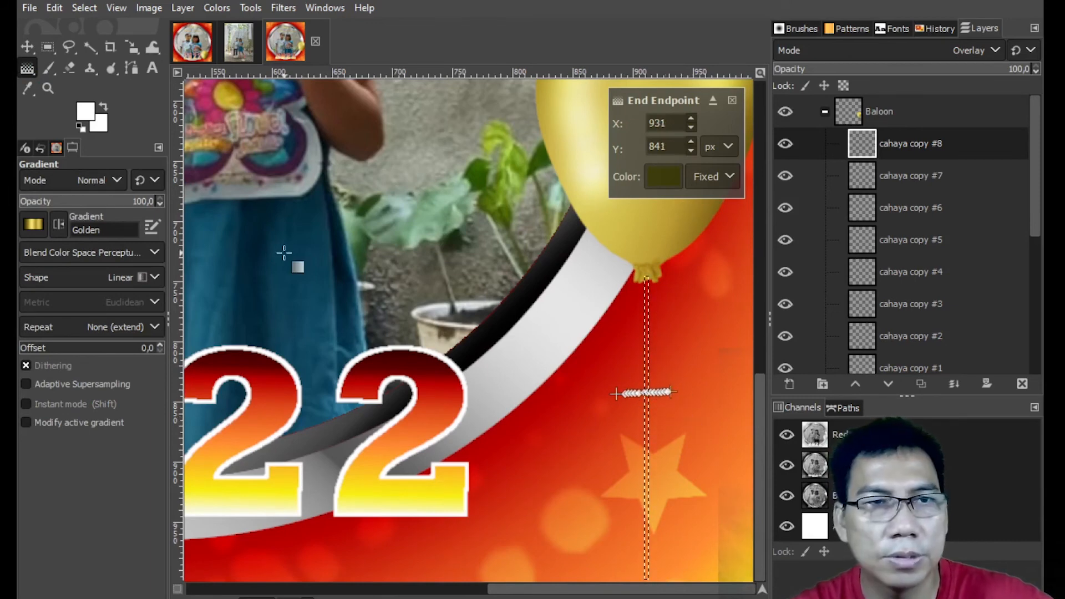
pyautogui.press('m')
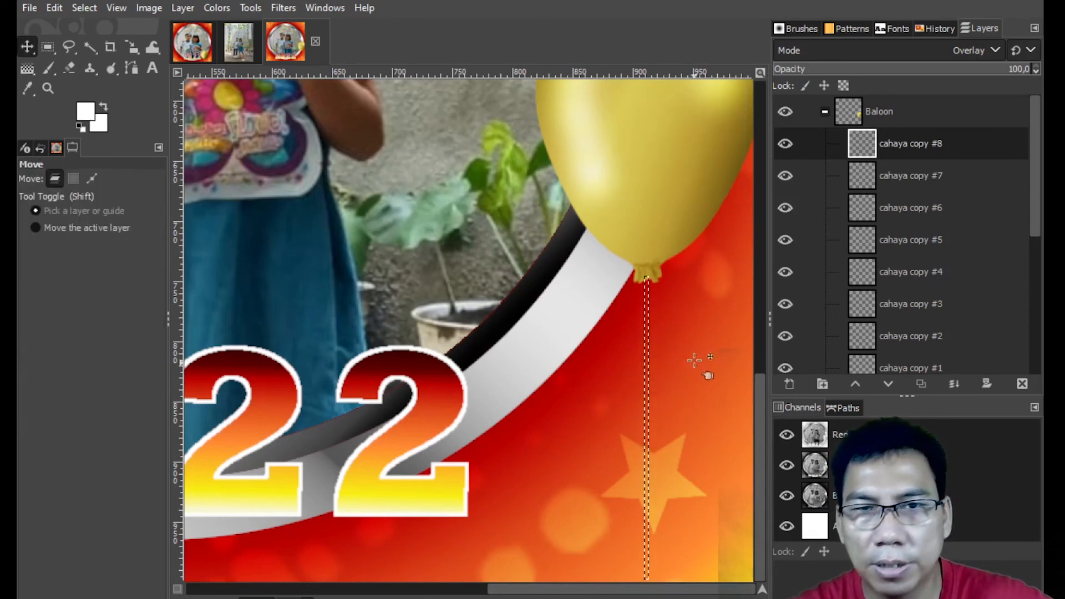
# - Create a transparent layer named tali above the highlight layers in the Baloon group
pyautogui.click(923, 172)
pyautogui.click(915, 146)
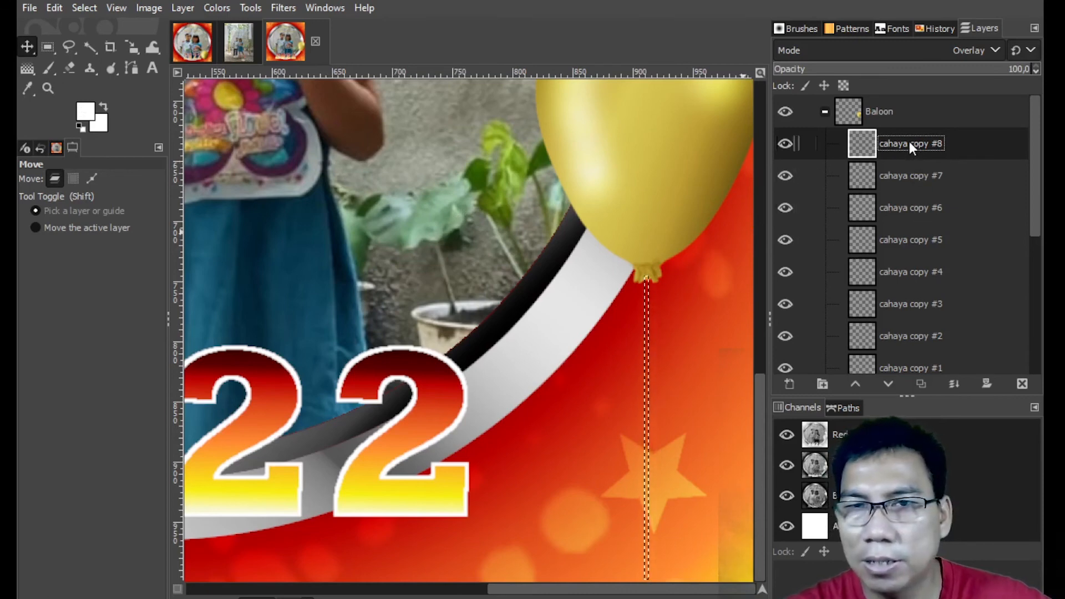
pyautogui.click(789, 383)
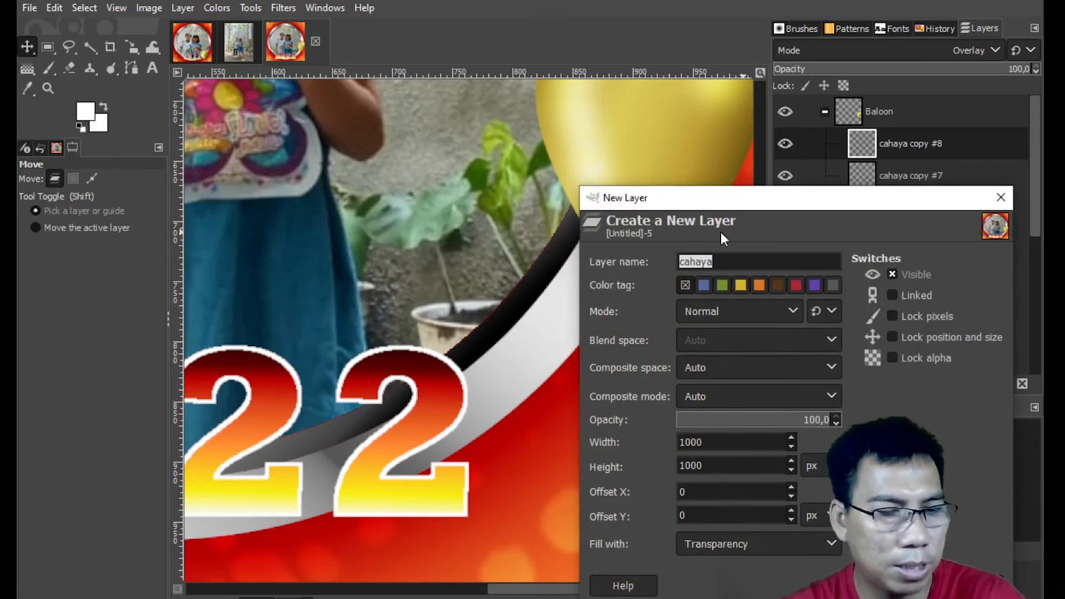
pyautogui.write('tali')
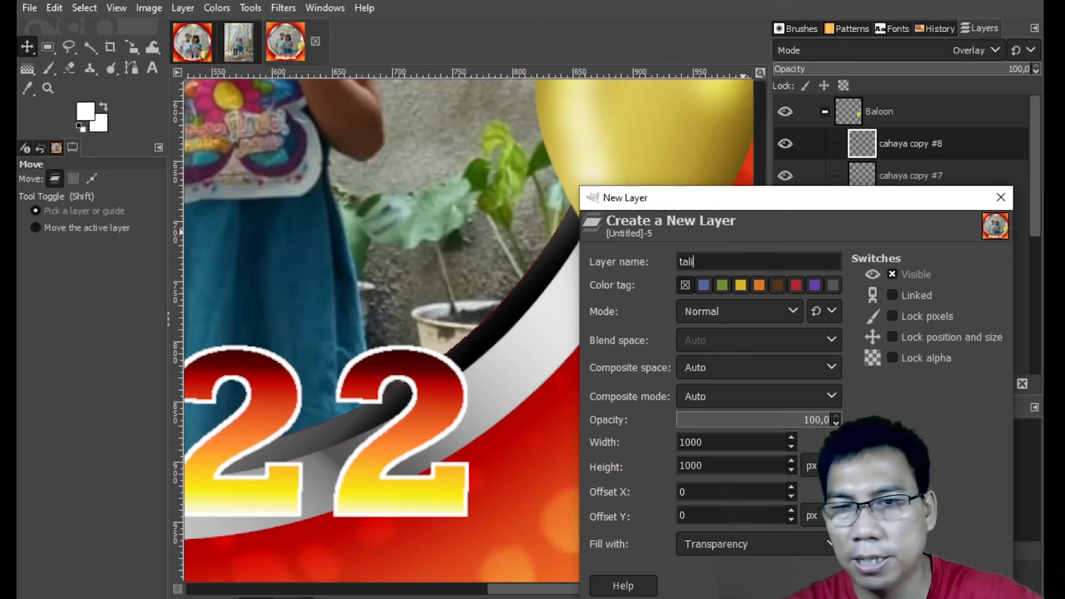
pyautogui.press('Return')
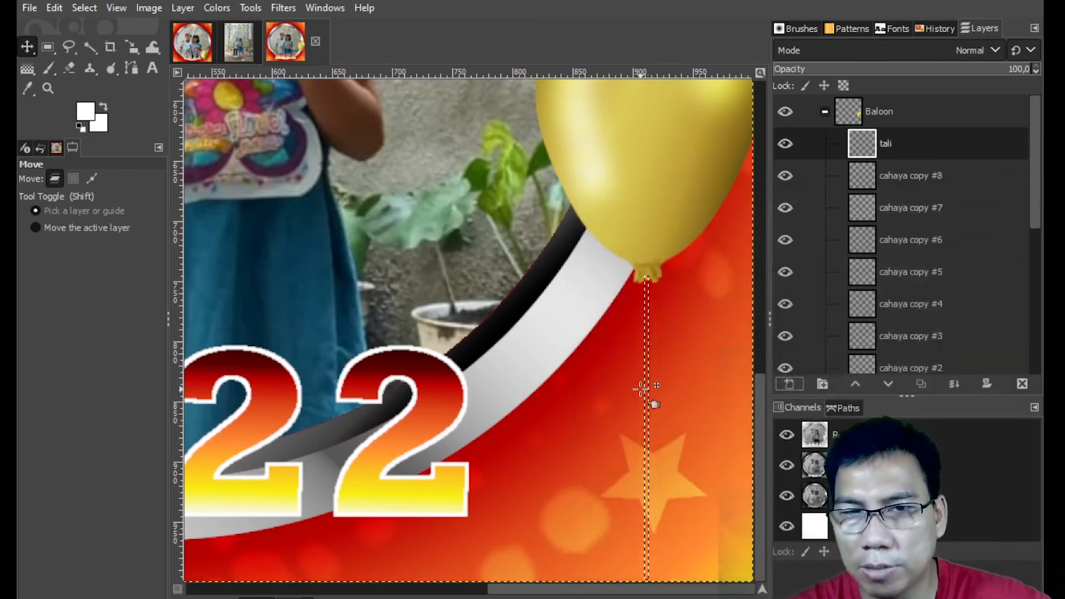
# - Fill the string selection on the tali layer with a horizontal Golden linear gradient and clear the selection
pyautogui.press('g')
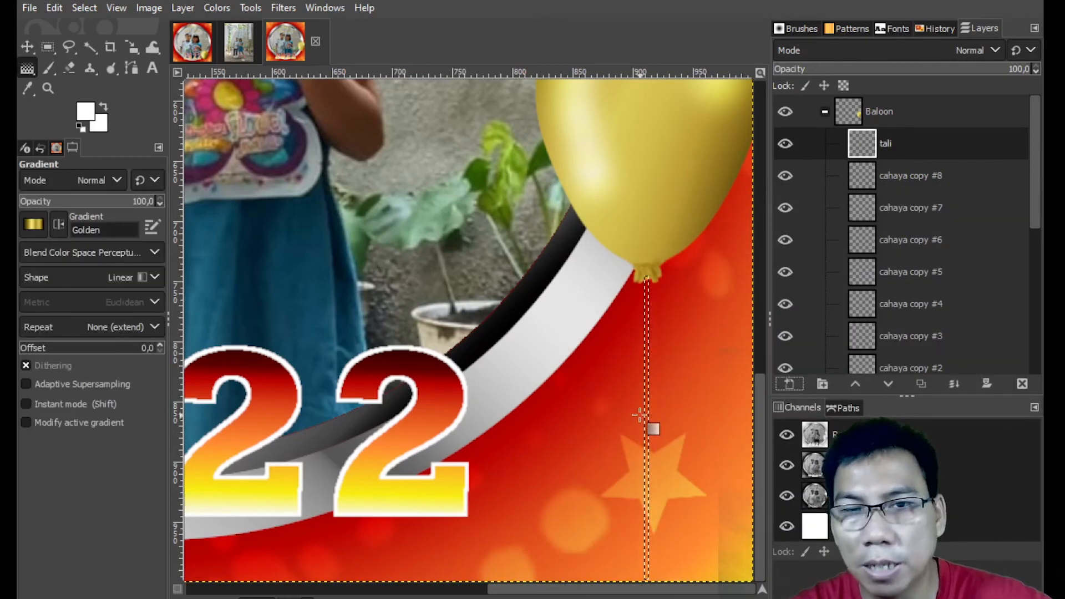
pyautogui.moveTo(636, 415); pyautogui.dragTo(670, 416)
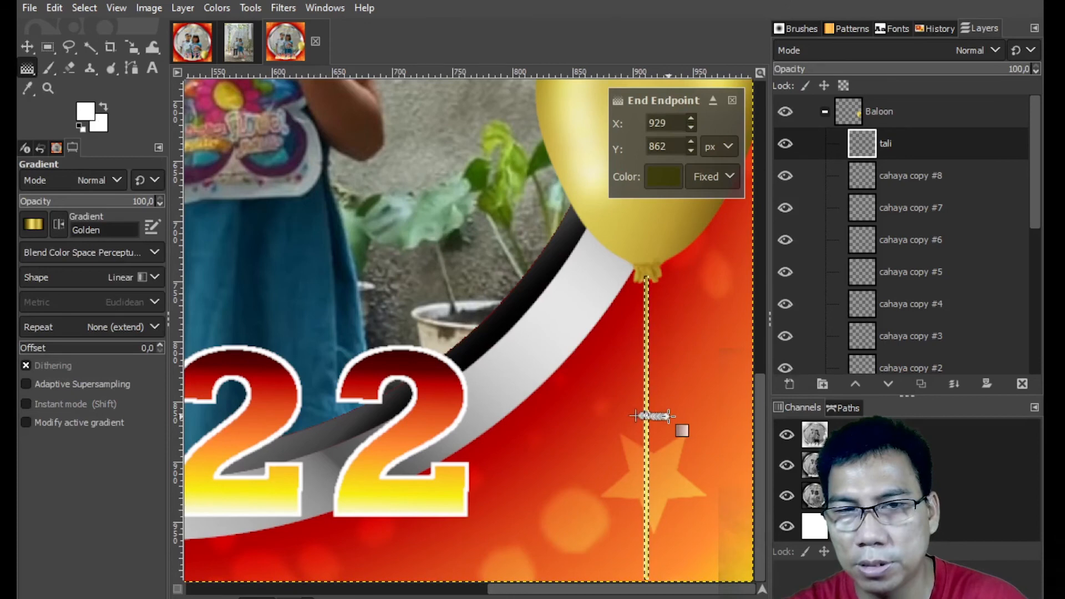
pyautogui.press('m')
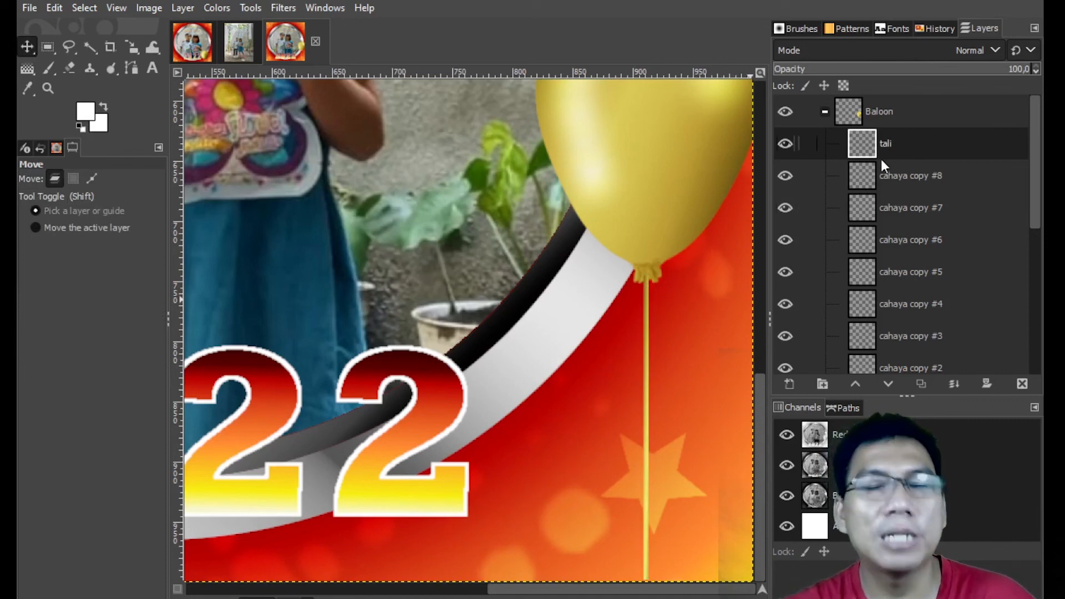
# - Duplicate the Baloon group and move the copy down and inward, over the last digit of 2022
pyautogui.click(825, 111)
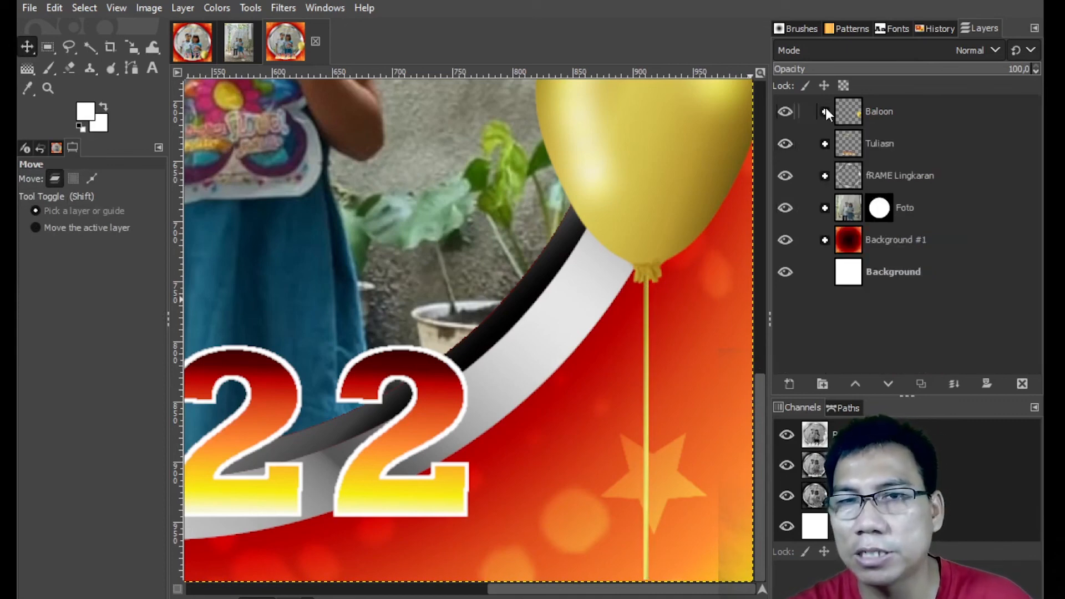
pyautogui.click(893, 117)
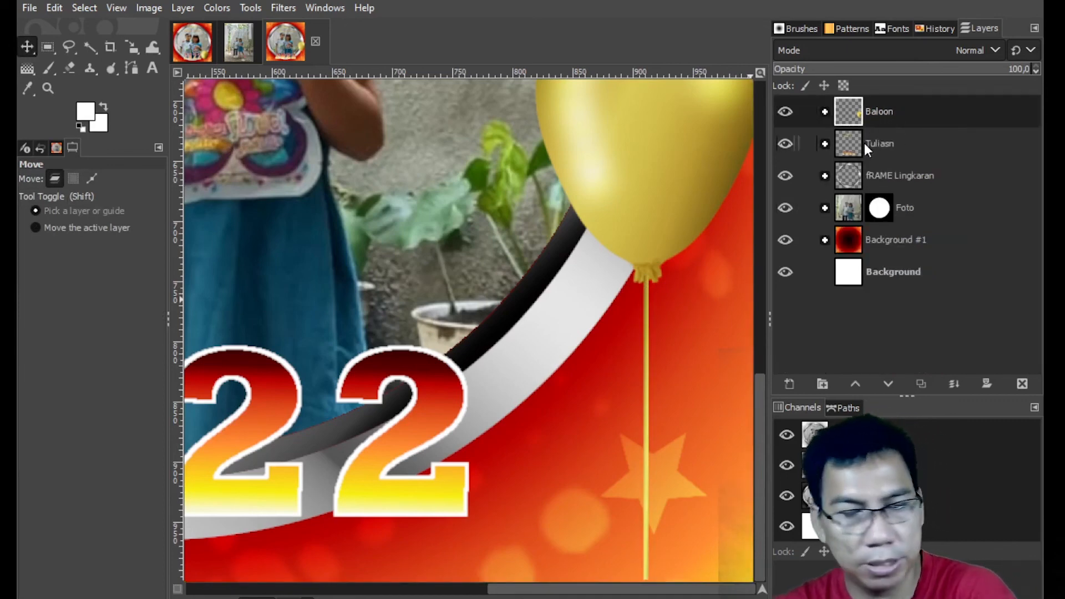
pyautogui.hotkey('ctrl', 'shift', 'j')
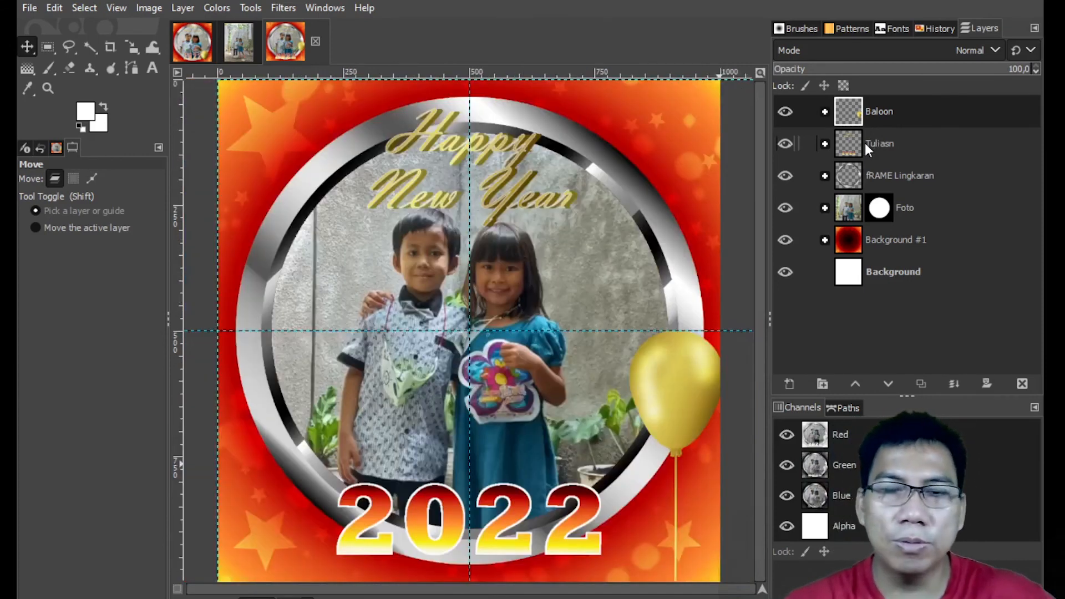
pyautogui.rightClick(887, 113)
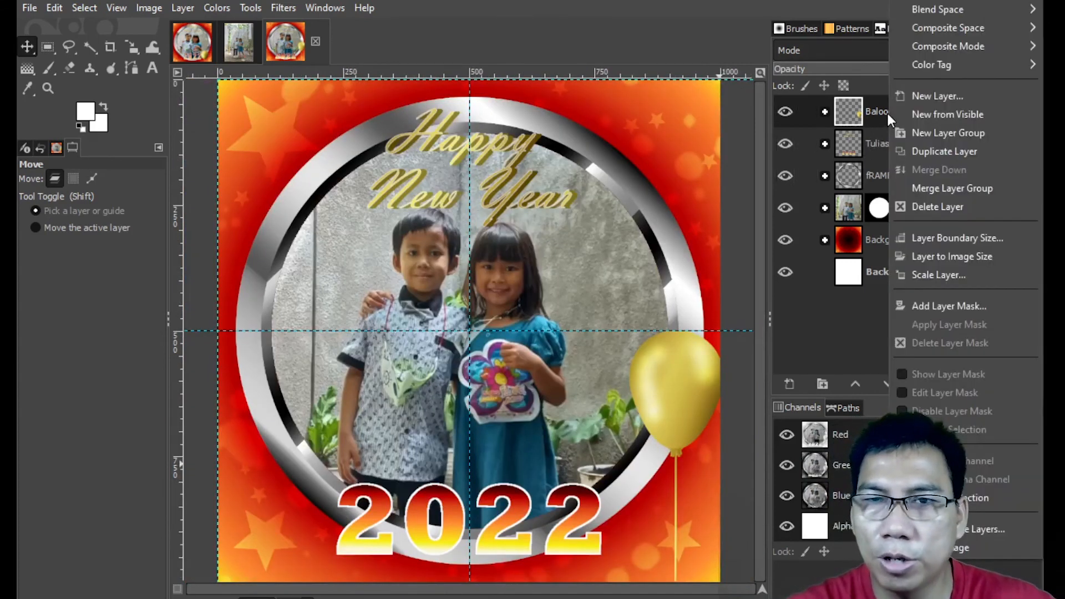
pyautogui.click(929, 149)
pyautogui.moveTo(696, 401); pyautogui.dragTo(636, 500)
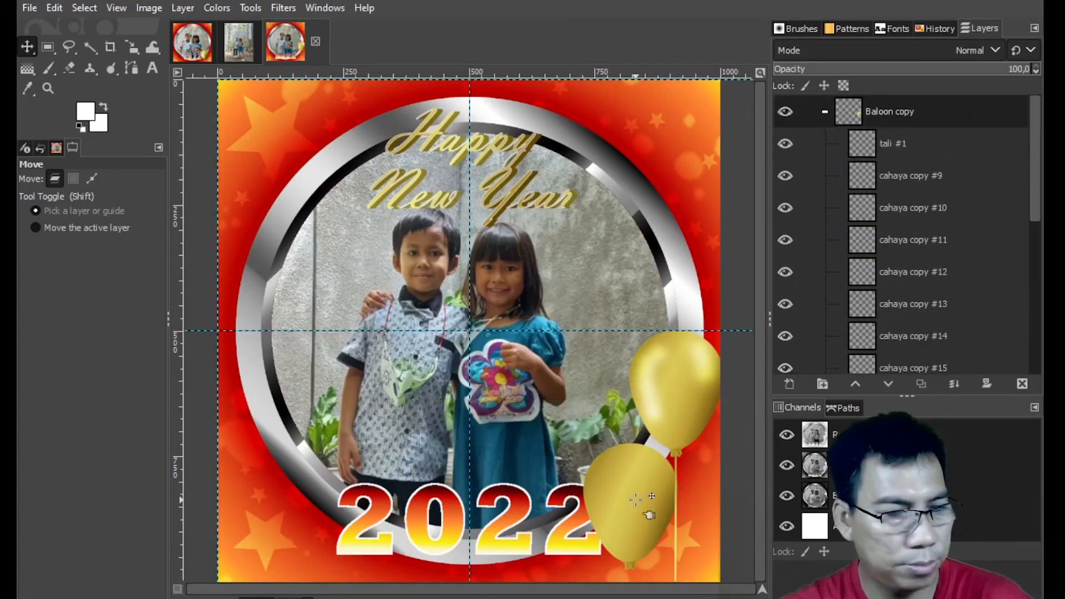
# - Shift the copied balloon up and inward beside the original, and delete the copied group
pyautogui.click(825, 112)
pyautogui.click(889, 143)
pyautogui.click(885, 116)
pyautogui.click(823, 108)
pyautogui.click(823, 109)
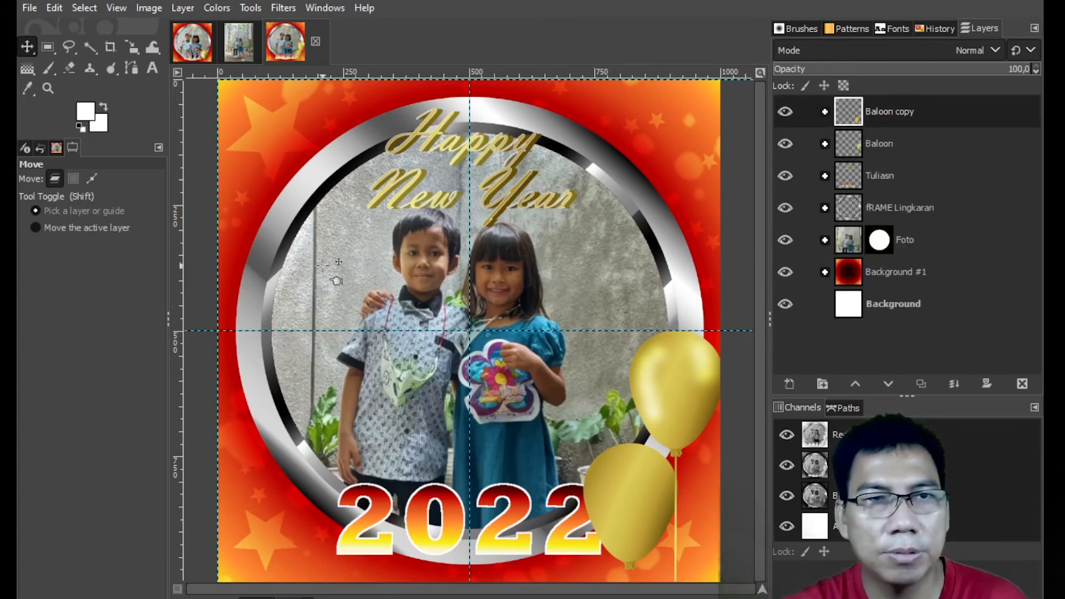
pyautogui.moveTo(630, 505); pyautogui.dragTo(599, 454)
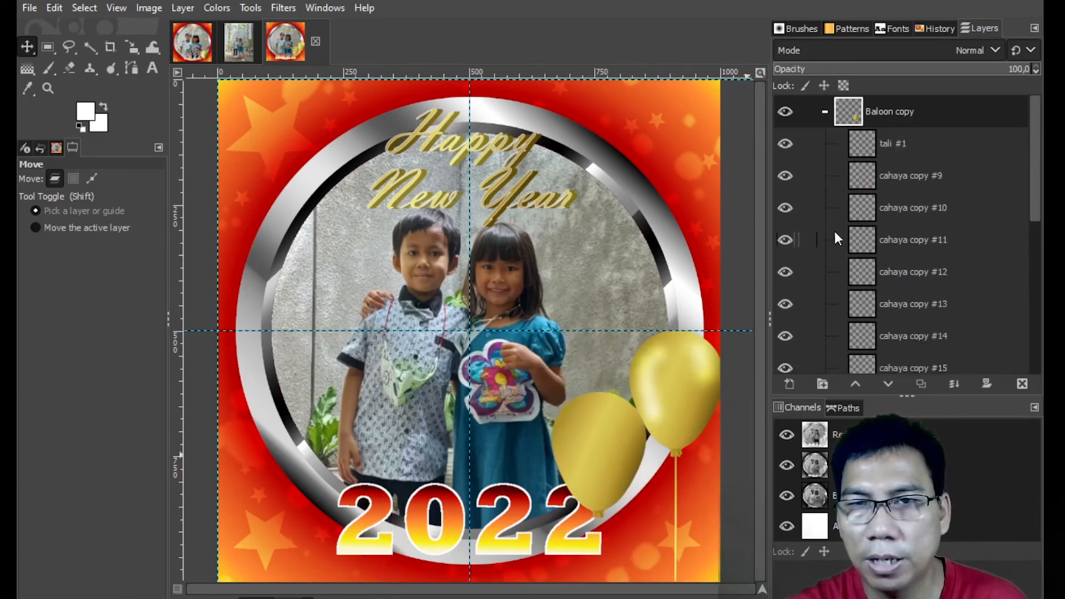
pyautogui.moveTo(614, 467); pyautogui.dragTo(604, 432)
pyautogui.moveTo(910, 121); pyautogui.dragTo(1022, 384)
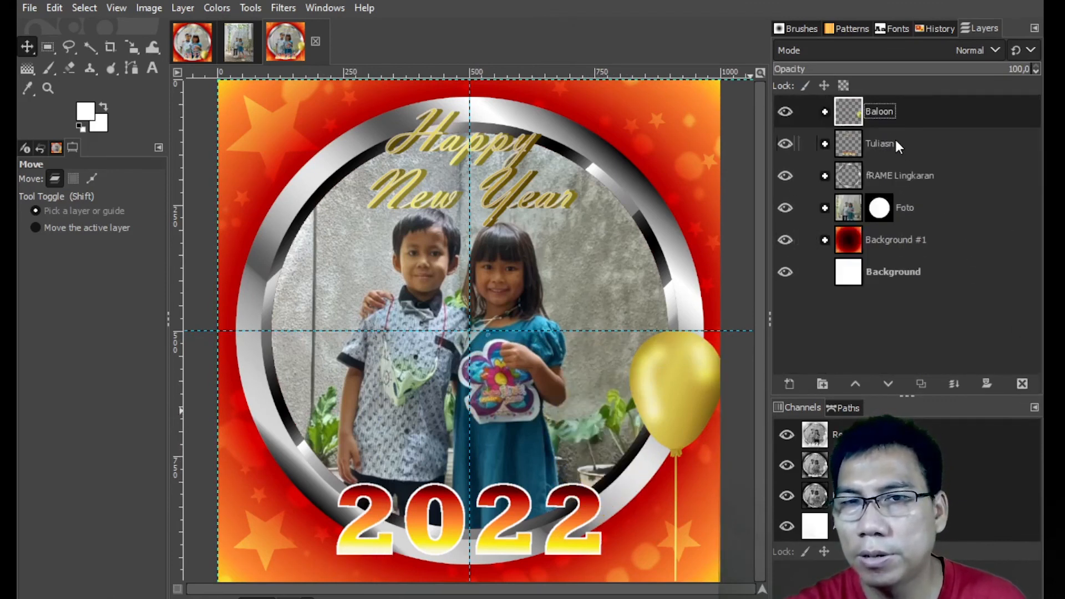
# - Examine the layers inside the Baloon group and switch the group's visibility off and on to check its contents
pyautogui.click(825, 111)
pyautogui.moveTo(1031, 188); pyautogui.dragTo(996, 291)
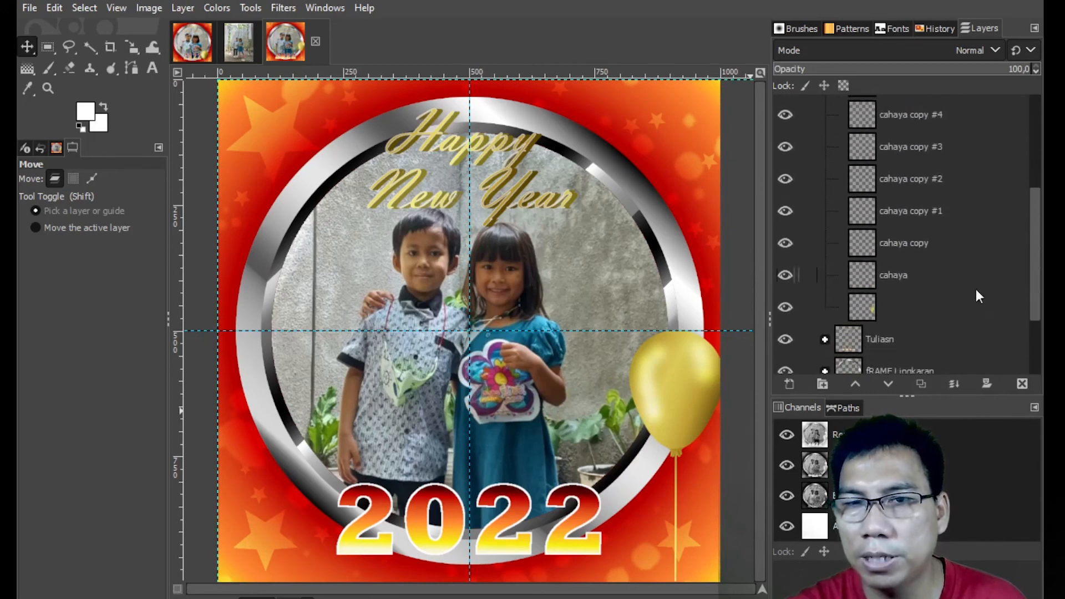
pyautogui.click(918, 308)
pyautogui.click(904, 275)
pyautogui.click(909, 244)
pyautogui.click(910, 208)
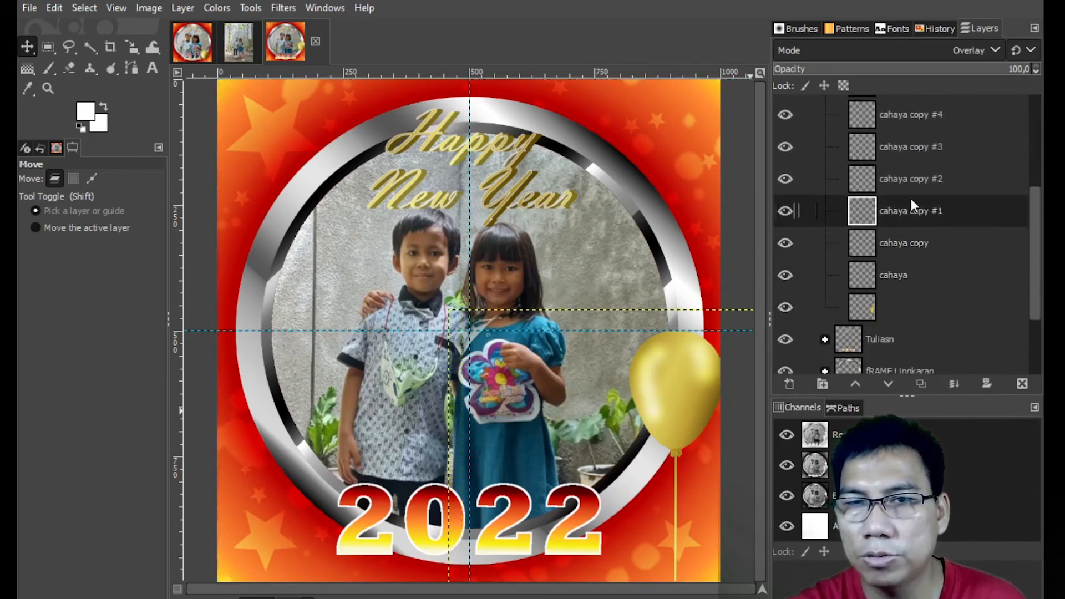
pyautogui.click(913, 179)
pyautogui.moveTo(1033, 224); pyautogui.dragTo(1026, 98)
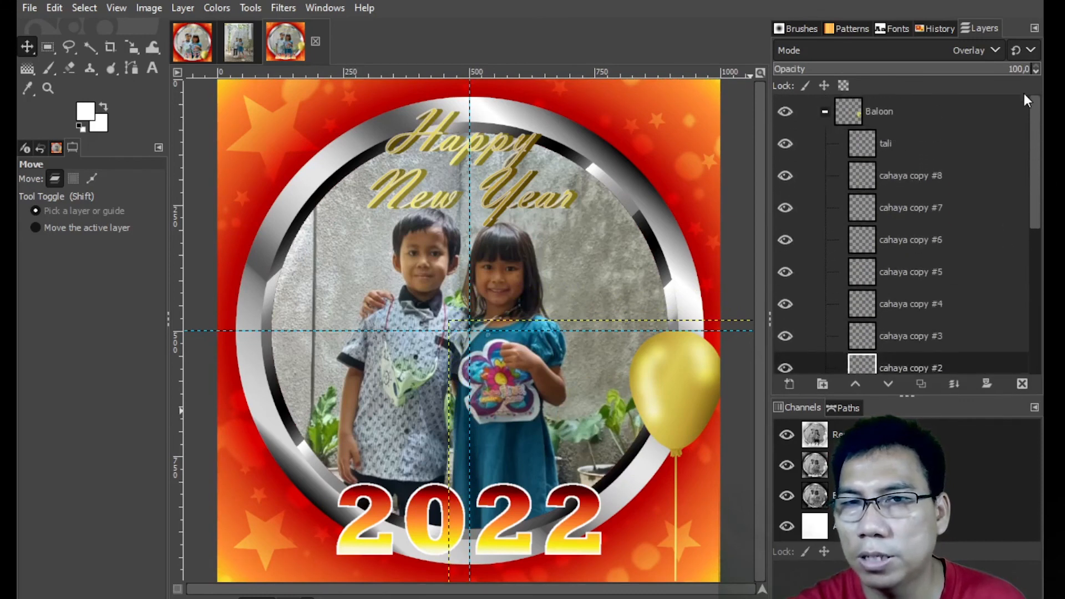
pyautogui.click(904, 115)
pyautogui.click(825, 111)
pyautogui.click(785, 111)
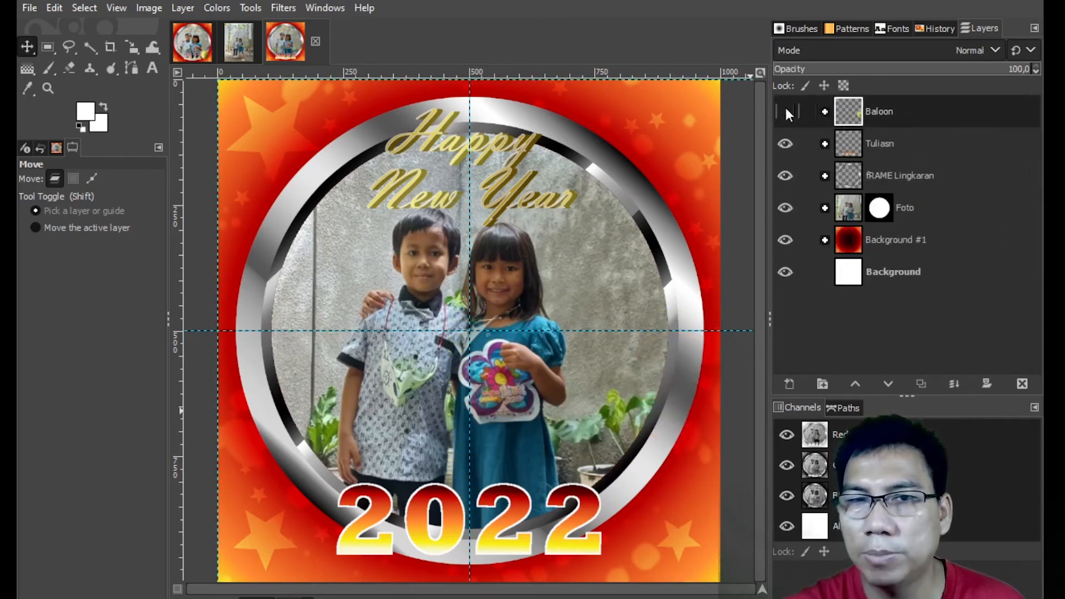
pyautogui.click(786, 111)
pyautogui.click(785, 111)
pyautogui.click(786, 111)
# - Duplicate the complete Baloon group, including its string
pyautogui.click(902, 143)
pyautogui.click(902, 124)
pyautogui.rightClick(903, 111)
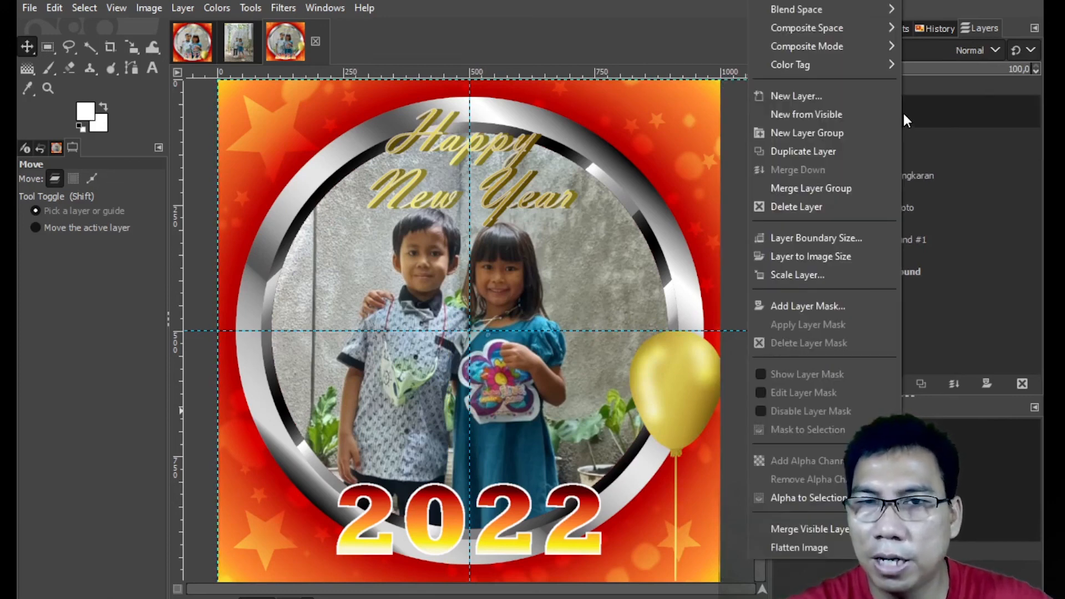
pyautogui.click(835, 151)
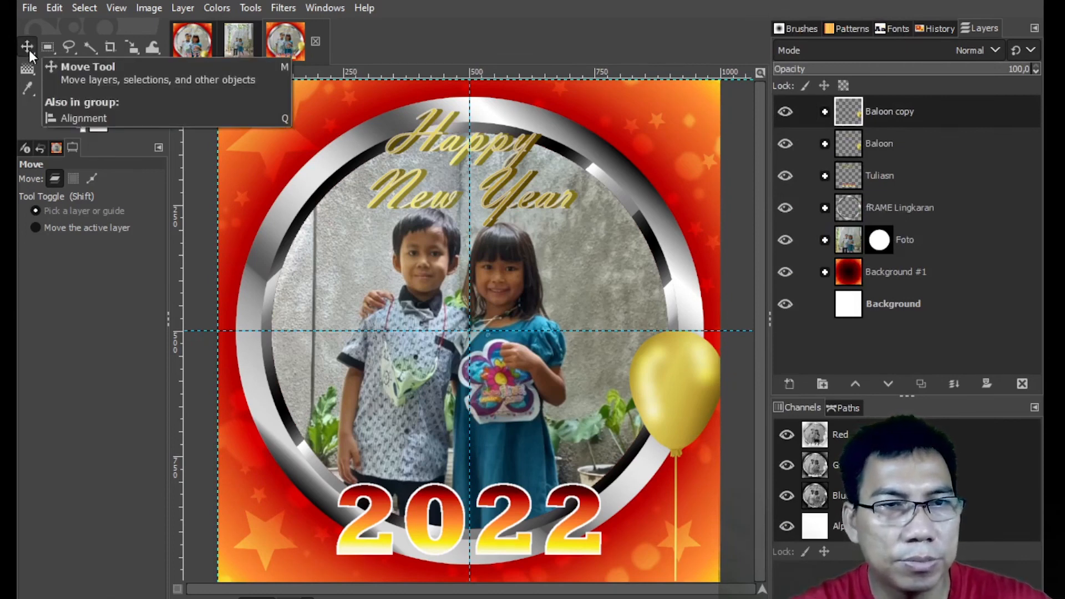
# - Move the copied balloon down over the last digit of 2022, and place a duplicate of it in the lower-right corner
pyautogui.click(35, 227)
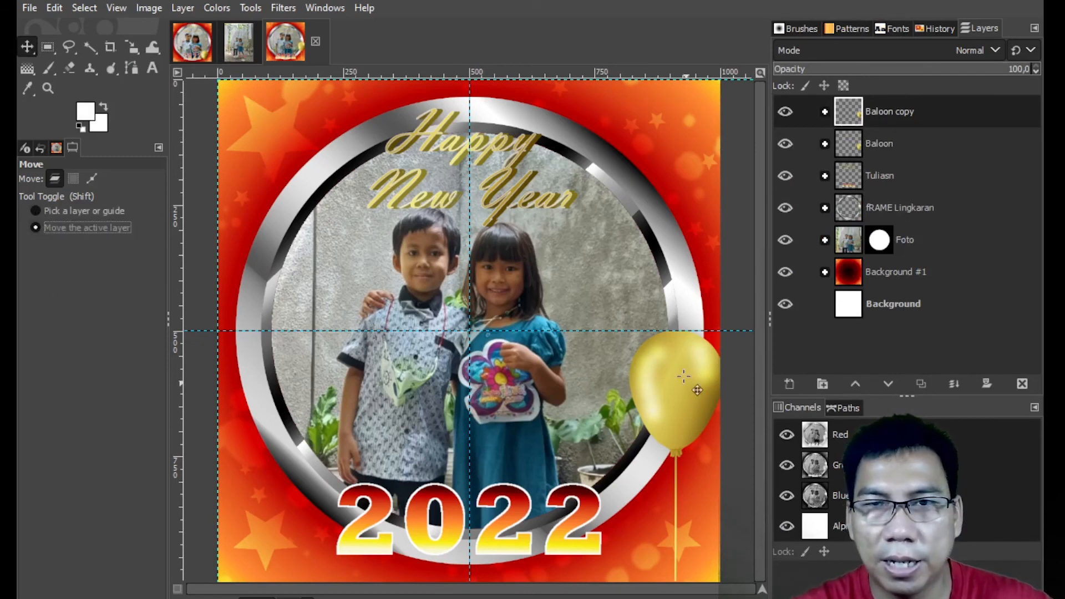
pyautogui.moveTo(684, 376); pyautogui.dragTo(624, 472)
pyautogui.rightClick(899, 124)
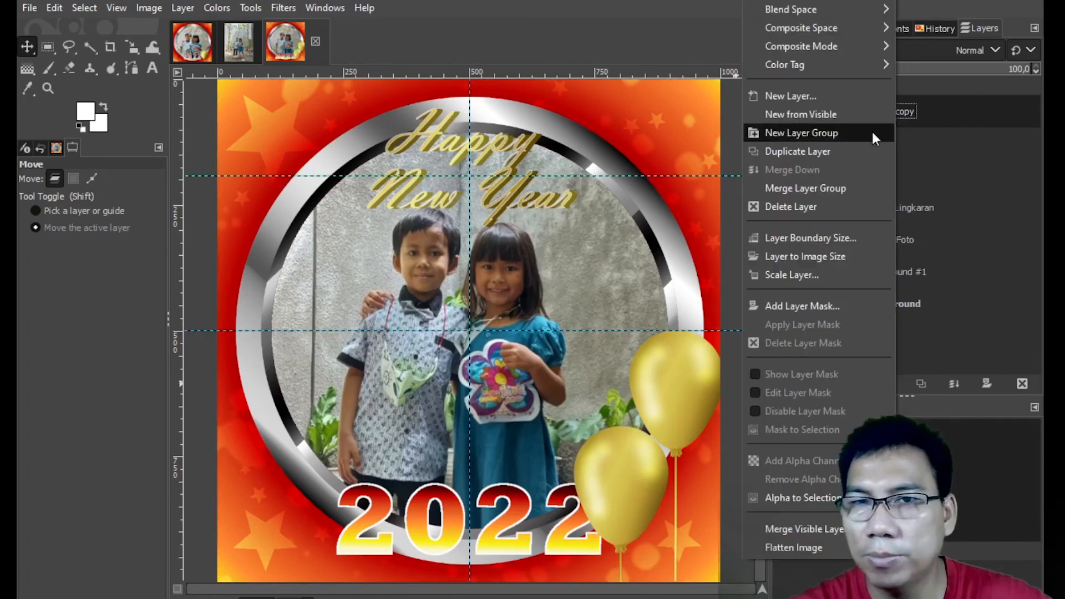
pyautogui.click(827, 147)
pyautogui.moveTo(626, 480); pyautogui.dragTo(695, 513)
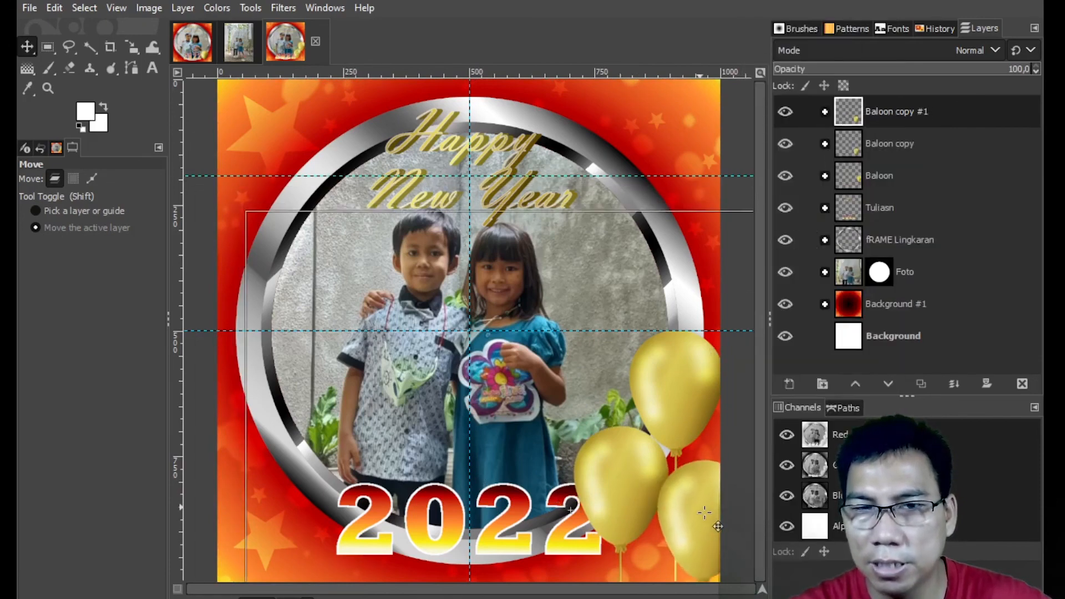
# - Duplicate the balloon group twice more, placing one copy at the image's left edge and the other near the lower-left corner
pyautogui.rightClick(897, 110)
pyautogui.click(827, 147)
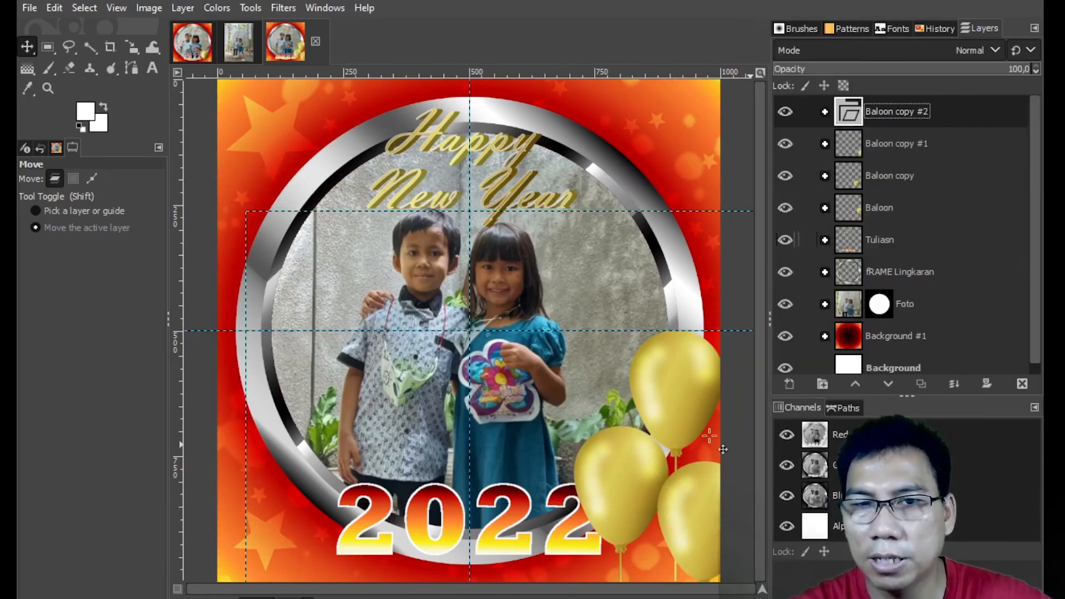
pyautogui.moveTo(279, 522); pyautogui.dragTo(225, 454)
pyautogui.rightClick(894, 125)
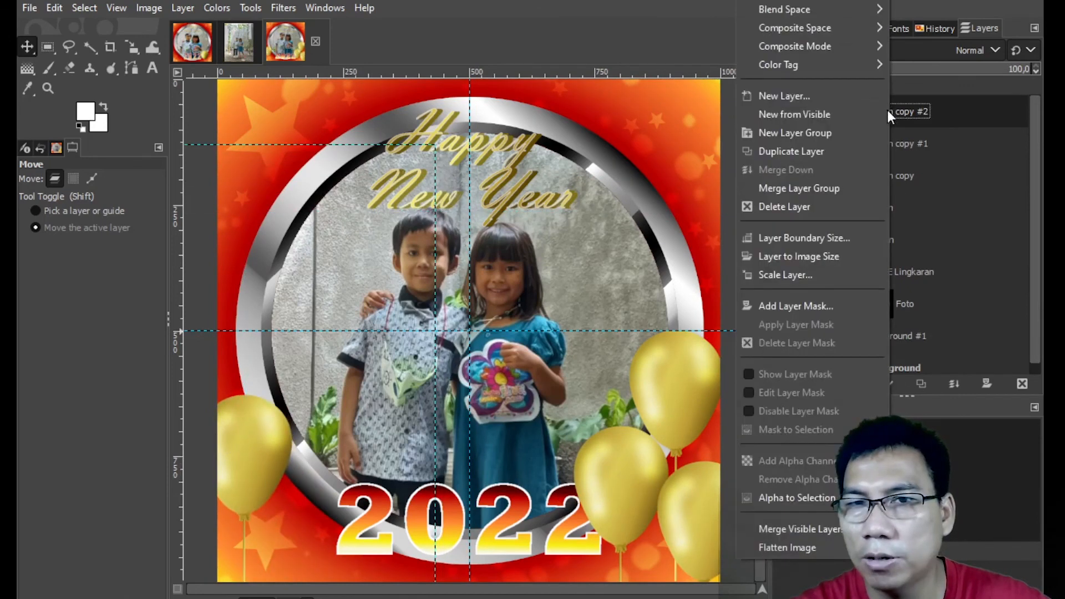
pyautogui.click(791, 148)
pyautogui.moveTo(246, 460); pyautogui.dragTo(288, 560)
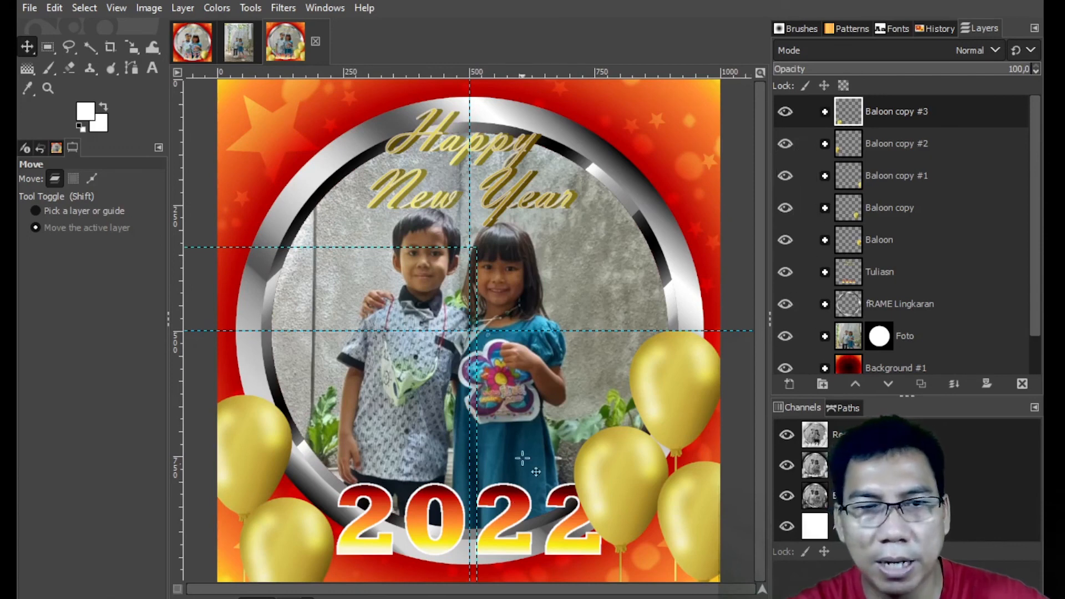
# - Turn the lower-left balloon silver by setting the saturation of its base layer to -100 with Hue-Saturation
pyautogui.click(824, 111)
pyautogui.scroll(-5, 934, 195)
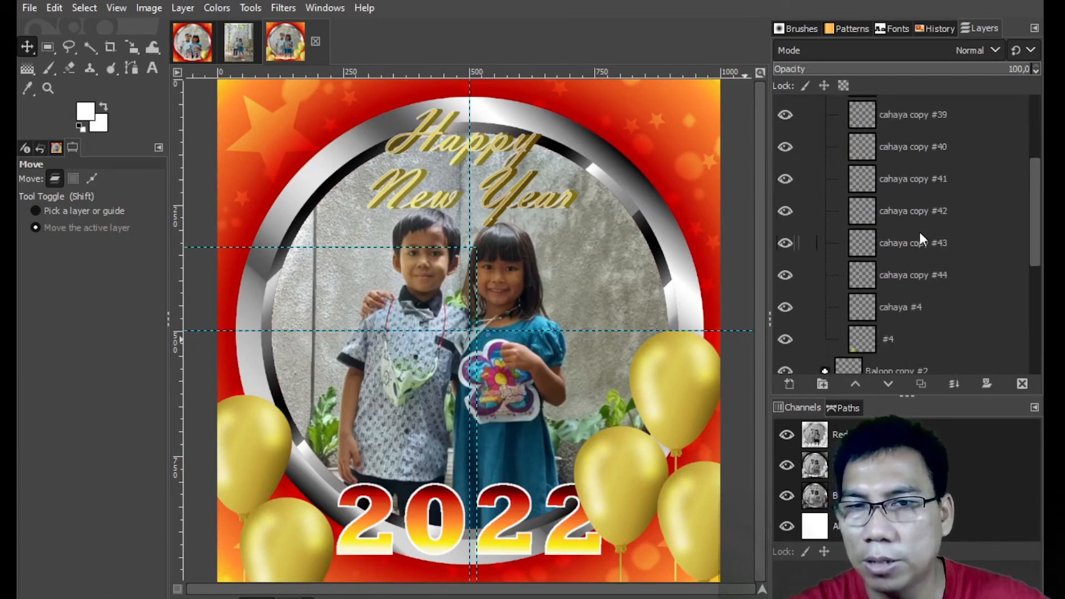
pyautogui.click(897, 222)
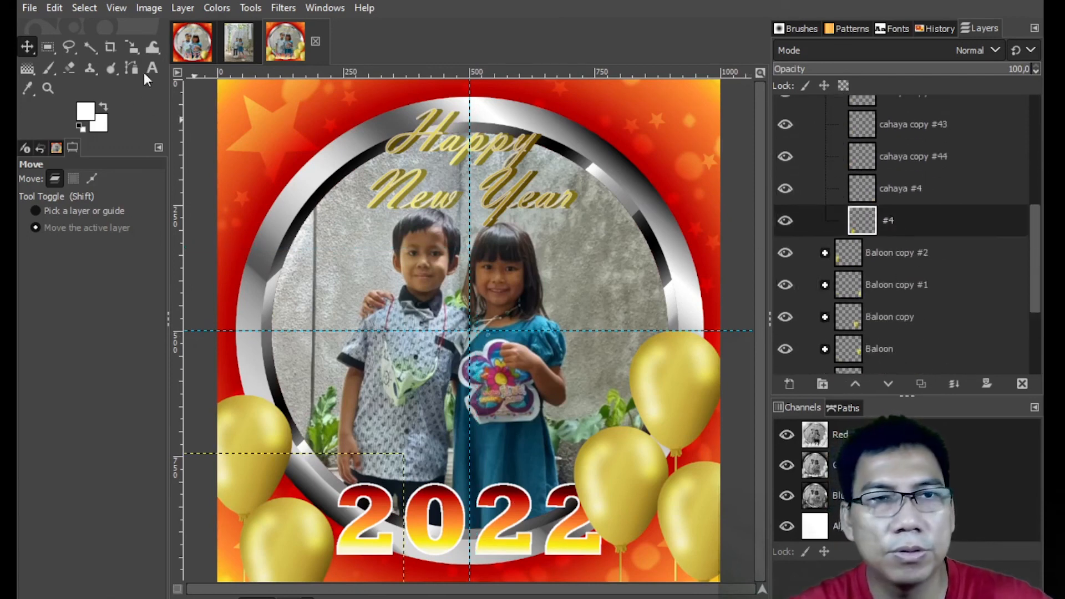
pyautogui.click(211, 7)
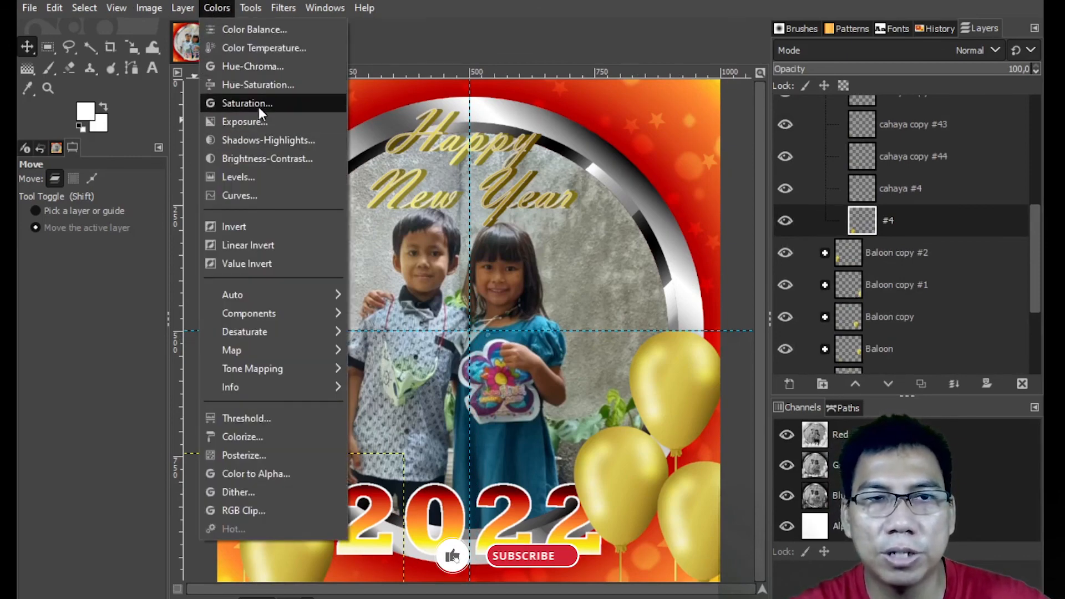
pyautogui.click(255, 85)
pyautogui.moveTo(632, 238); pyautogui.dragTo(822, 135)
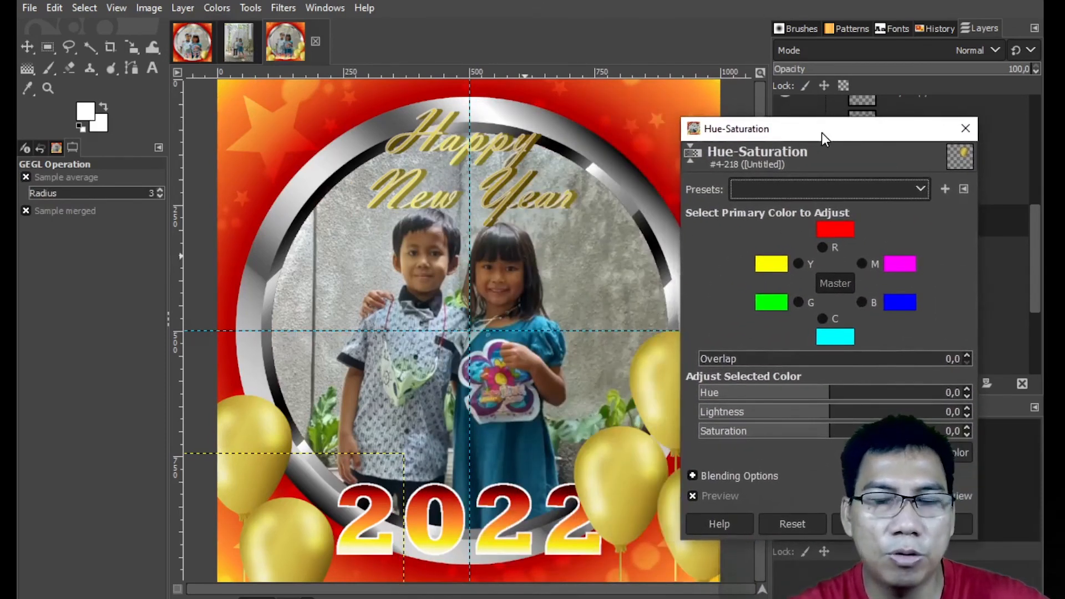
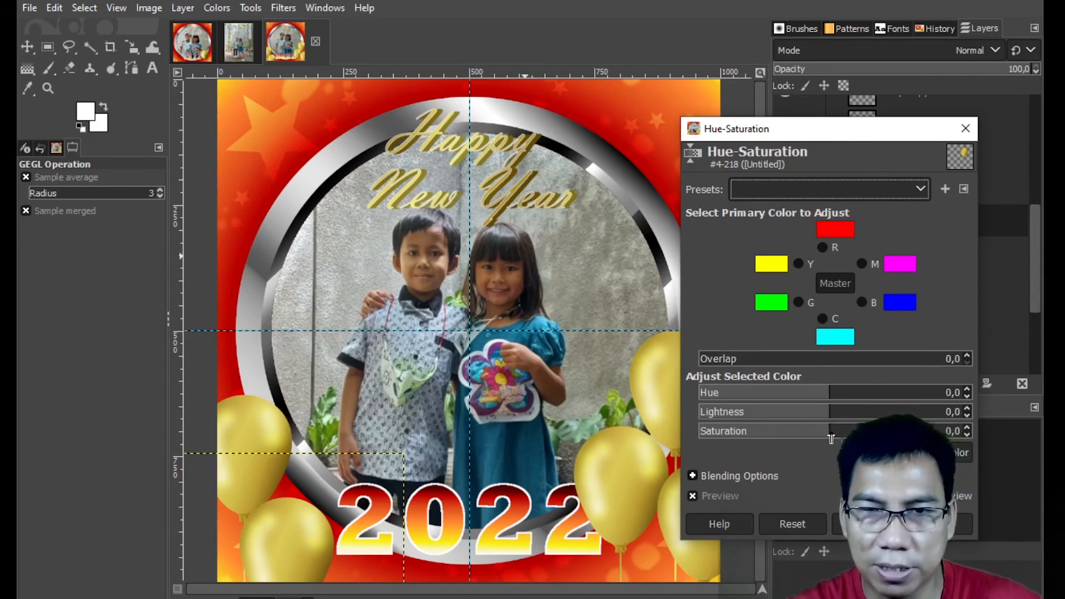
pyautogui.moveTo(827, 431); pyautogui.dragTo(702, 434)
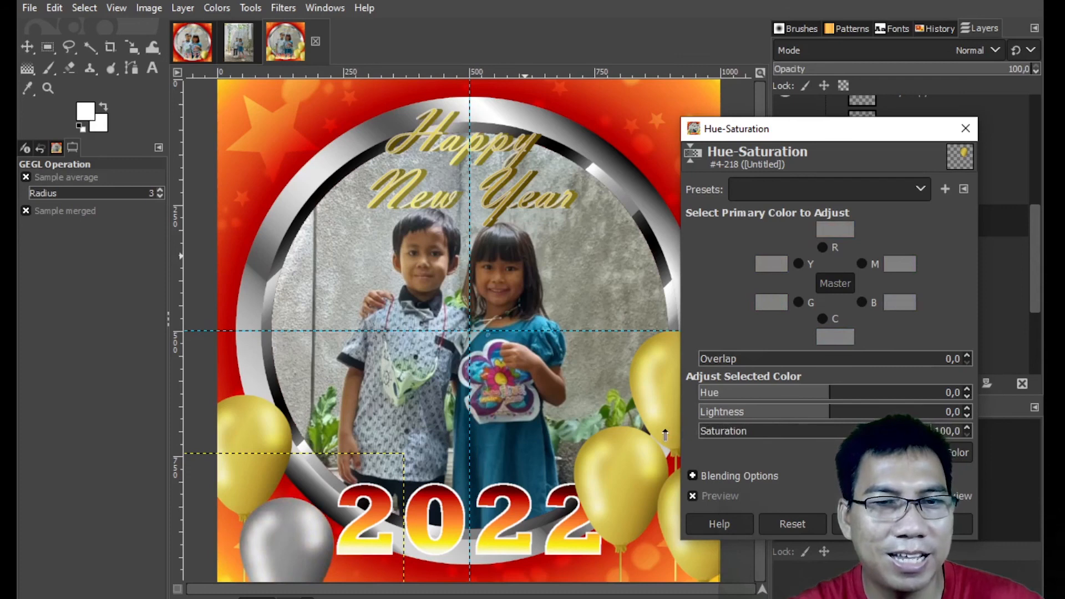
pyautogui.moveTo(696, 440)
pyautogui.mouseDown()
pyautogui.moveTo(732, 438)
pyautogui.moveTo(709, 440)
pyautogui.mouseUp()
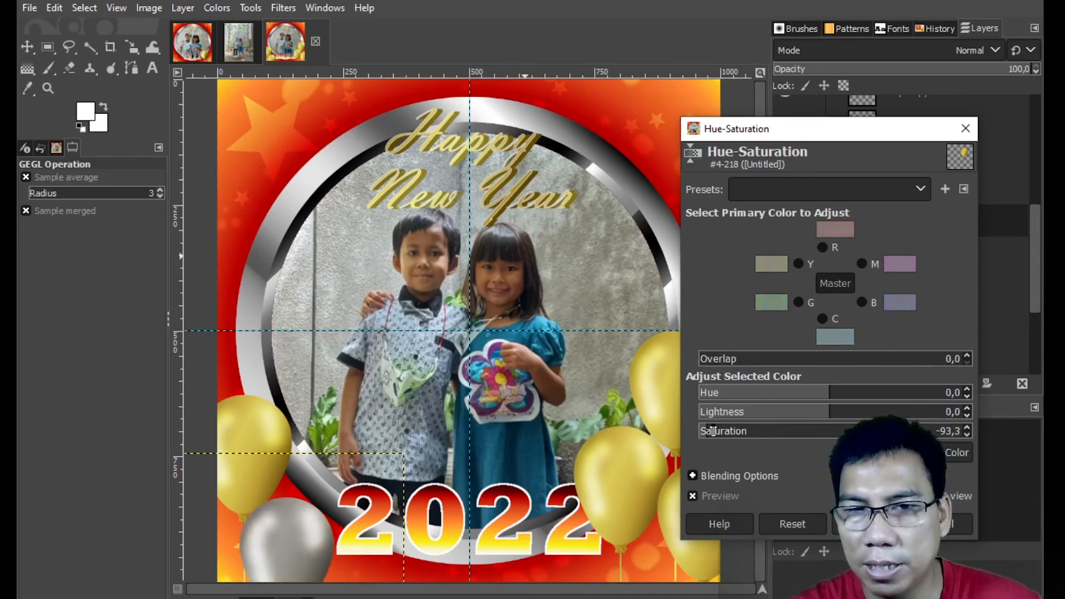
pyautogui.moveTo(702, 431); pyautogui.dragTo(696, 431)
pyautogui.click(865, 524)
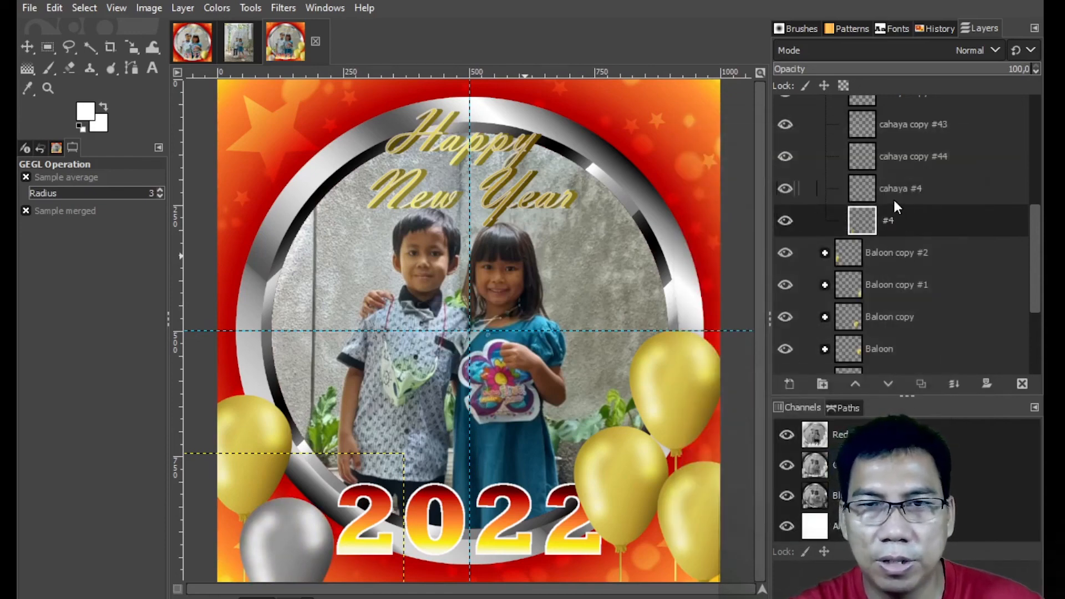
pyautogui.moveTo(1034, 252); pyautogui.dragTo(1031, 114)
pyautogui.click(825, 111)
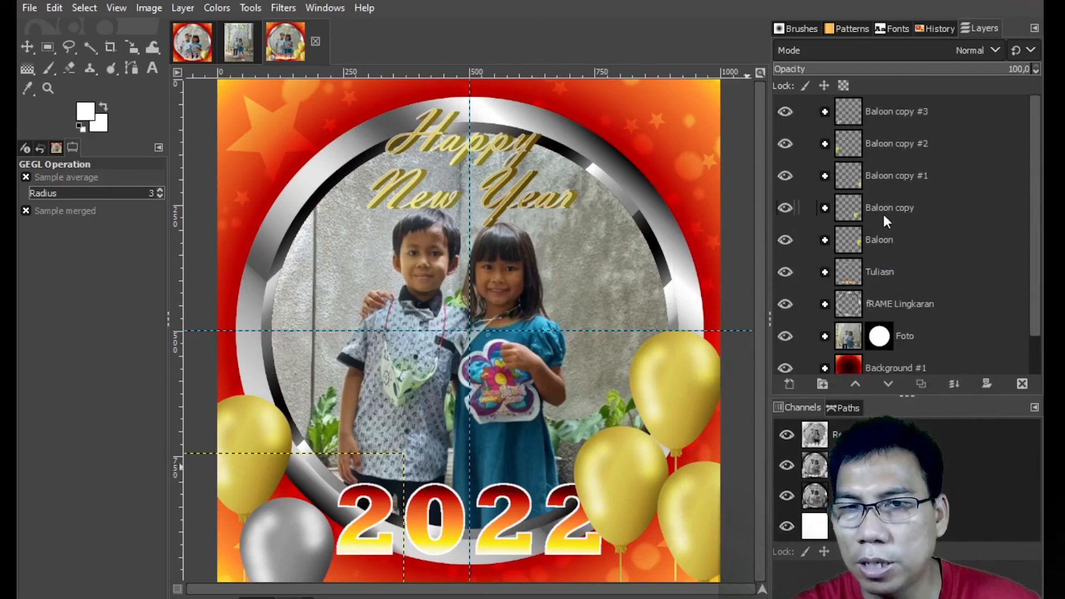
# - Shift the lower-right balloon's base layer toward red with Hue-Saturation, setting its hue to -42.8
pyautogui.click(825, 175)
pyautogui.scroll(-5, 932, 261)
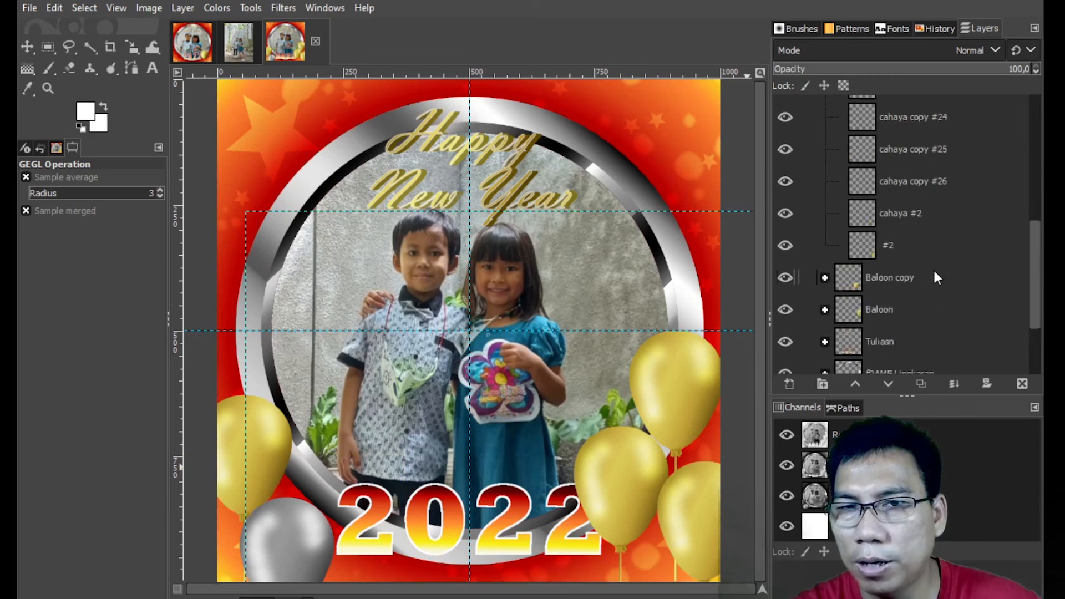
pyautogui.click(895, 255)
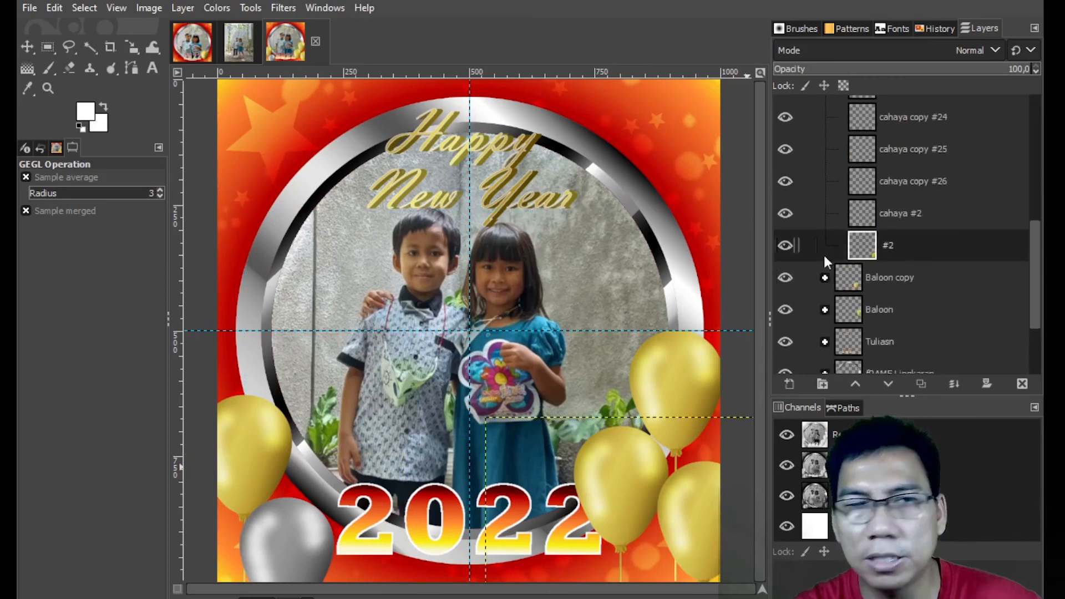
pyautogui.click(210, 9)
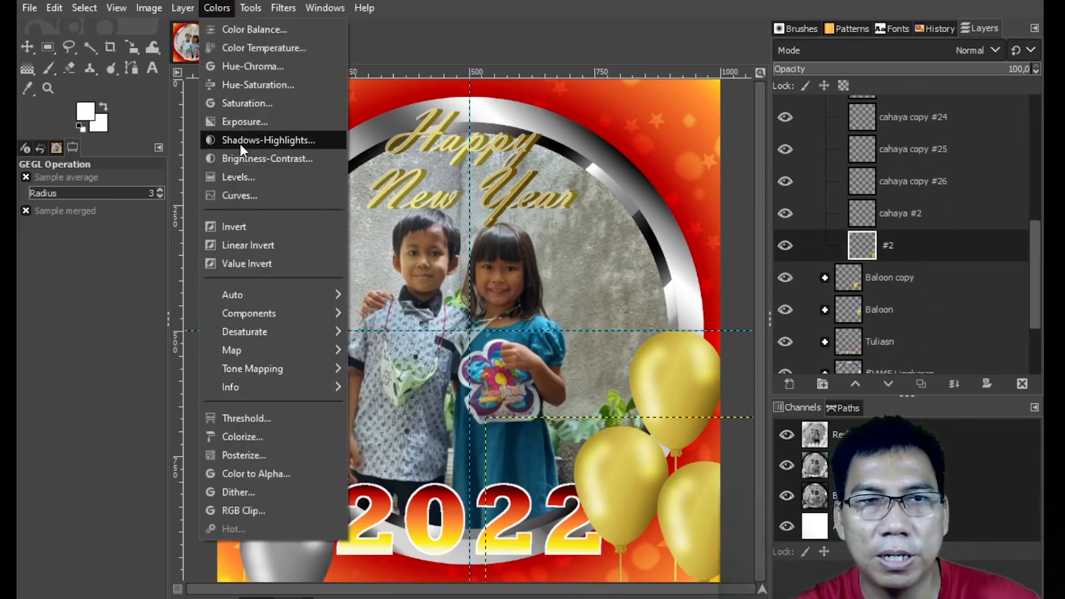
pyautogui.click(251, 88)
pyautogui.moveTo(823, 424); pyautogui.dragTo(697, 424)
pyautogui.moveTo(788, 135); pyautogui.dragTo(296, 130)
pyautogui.moveTo(222, 431); pyautogui.dragTo(360, 425)
pyautogui.click(334, 386)
pyautogui.moveTo(334, 385); pyautogui.dragTo(300, 382)
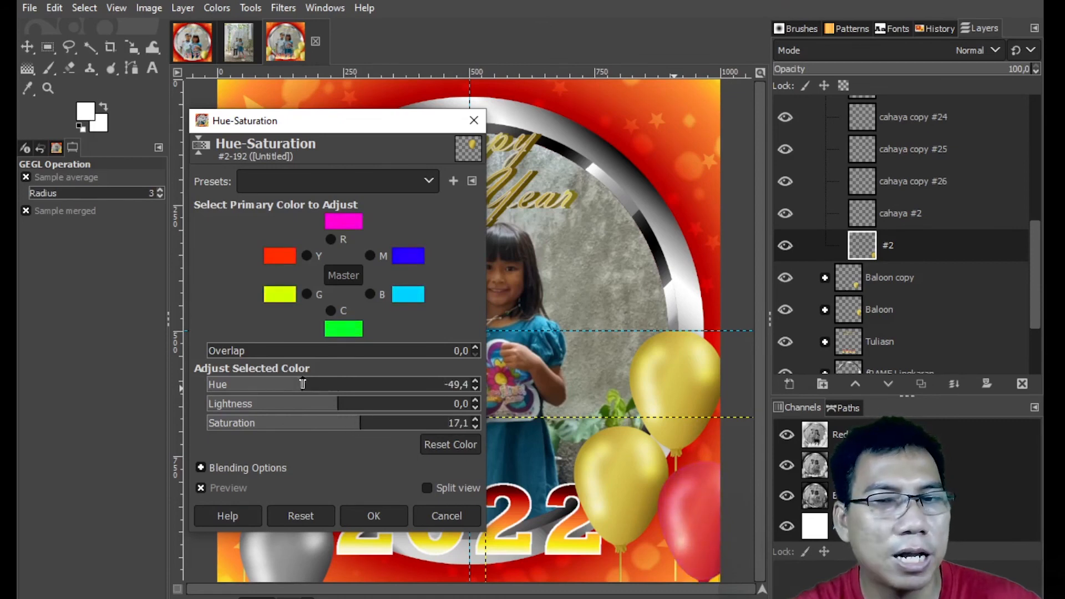
pyautogui.moveTo(304, 385)
pyautogui.mouseDown()
pyautogui.moveTo(213, 385)
pyautogui.moveTo(327, 387)
pyautogui.moveTo(306, 386)
pyautogui.mouseUp()
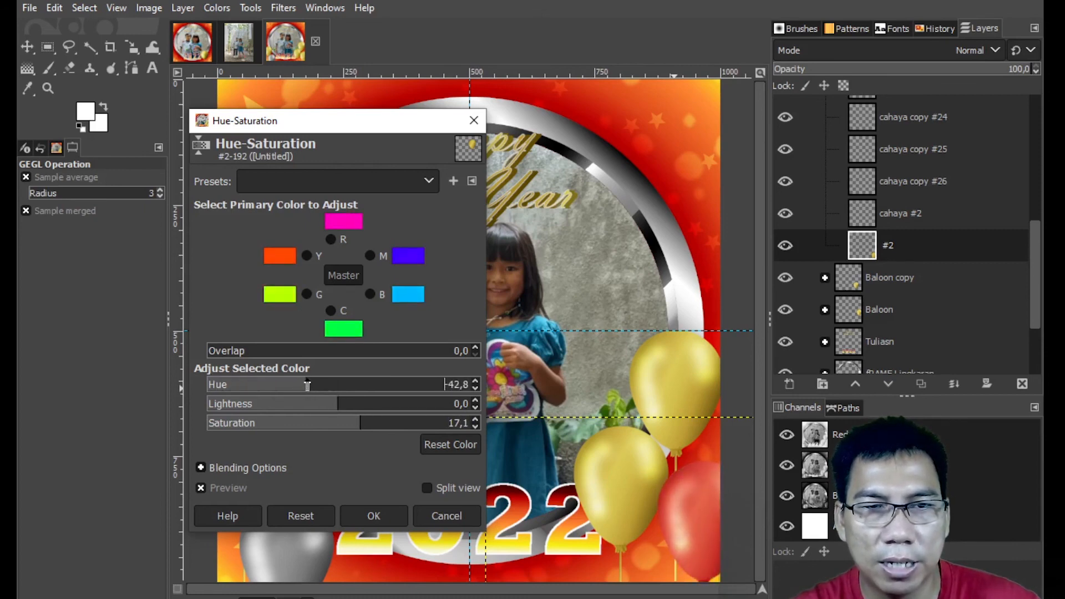
# - Raise the lower-right balloon's saturation to 50.6, apply the adjustment and collapse its group
pyautogui.moveTo(358, 429); pyautogui.dragTo(404, 423)
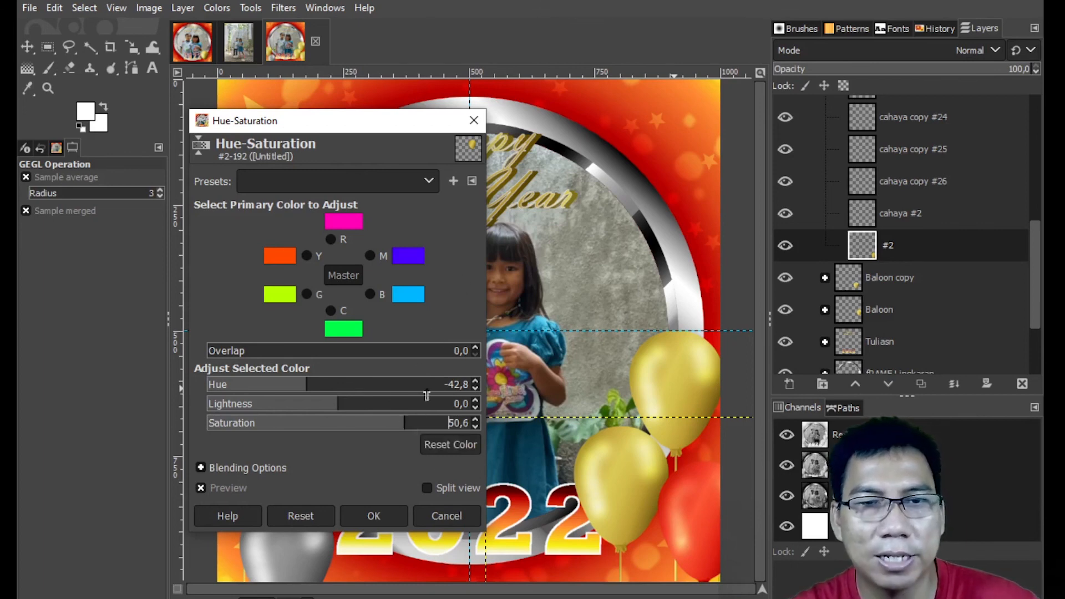
pyautogui.click(370, 515)
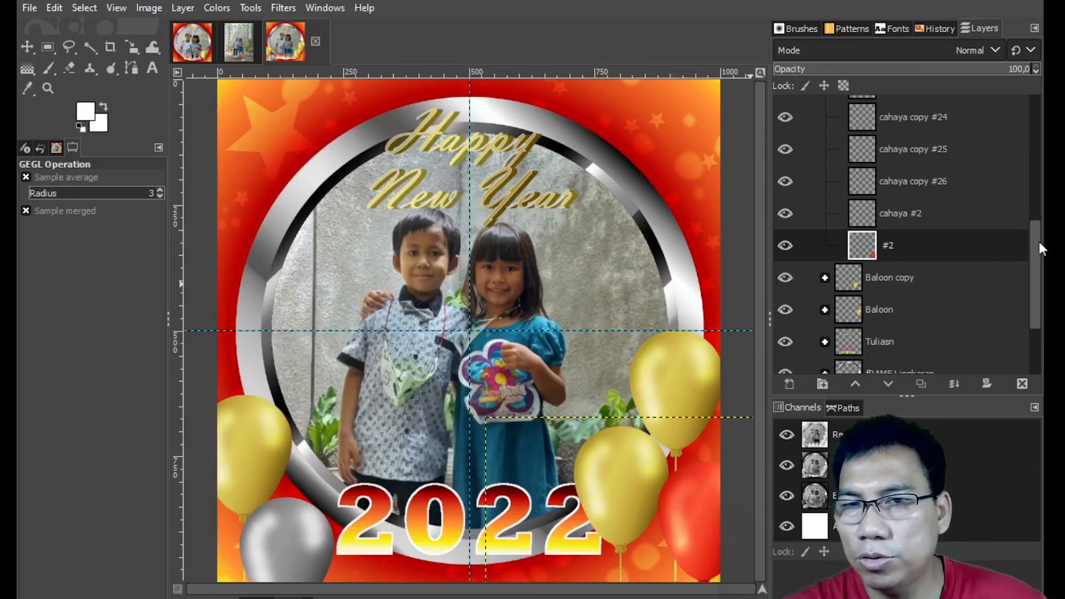
pyautogui.moveTo(1035, 241); pyautogui.dragTo(1023, 118)
pyautogui.click(824, 177)
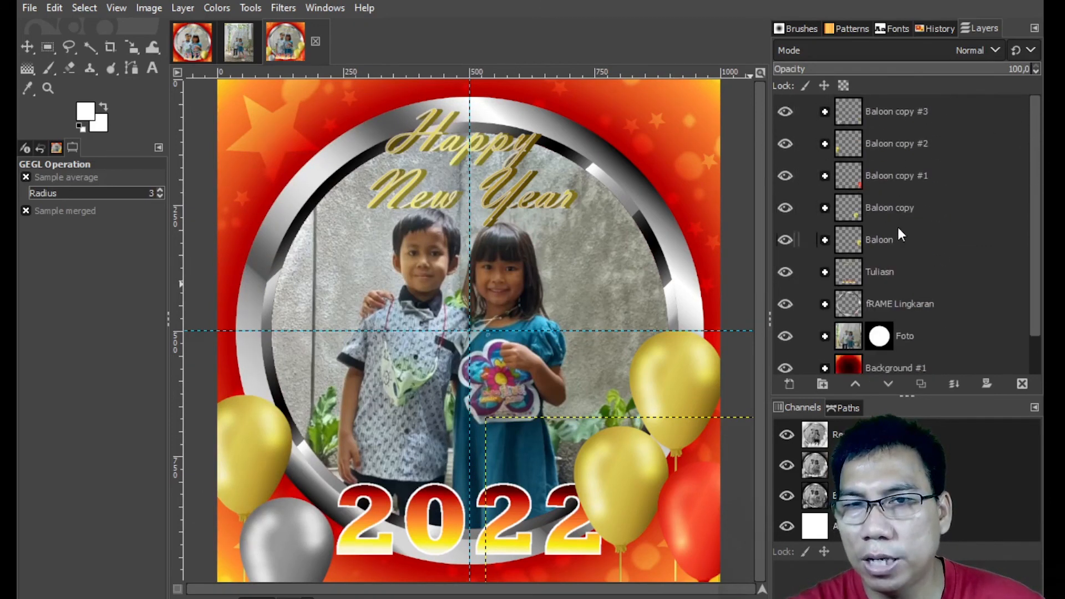
# - Brighten the pasted photo layer in the Foto group with Exposure, using black level 0.010 and exposure 0.407
pyautogui.click(825, 336)
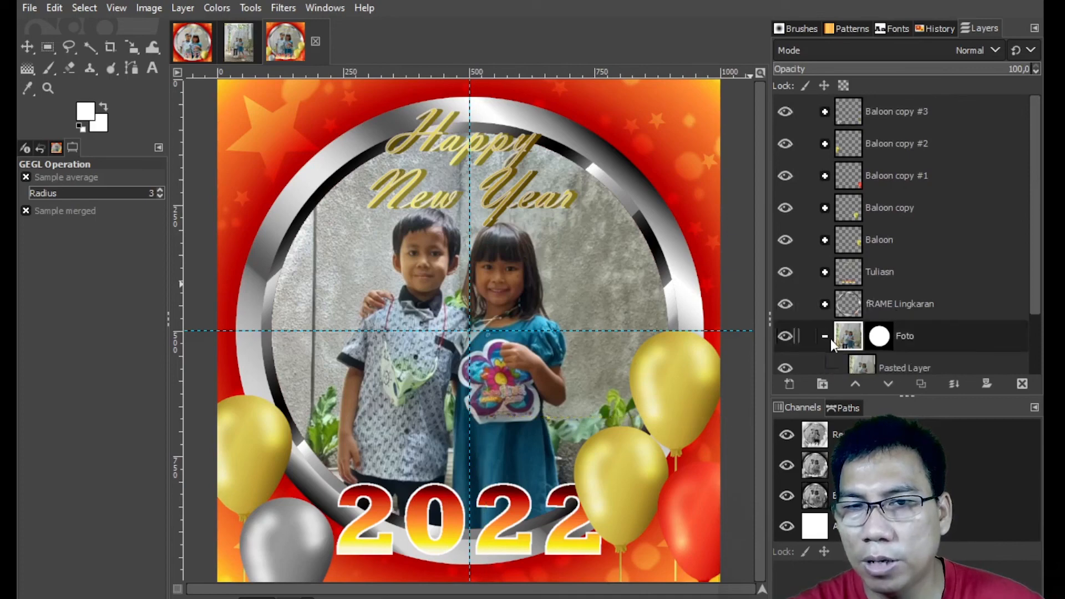
pyautogui.click(215, 8)
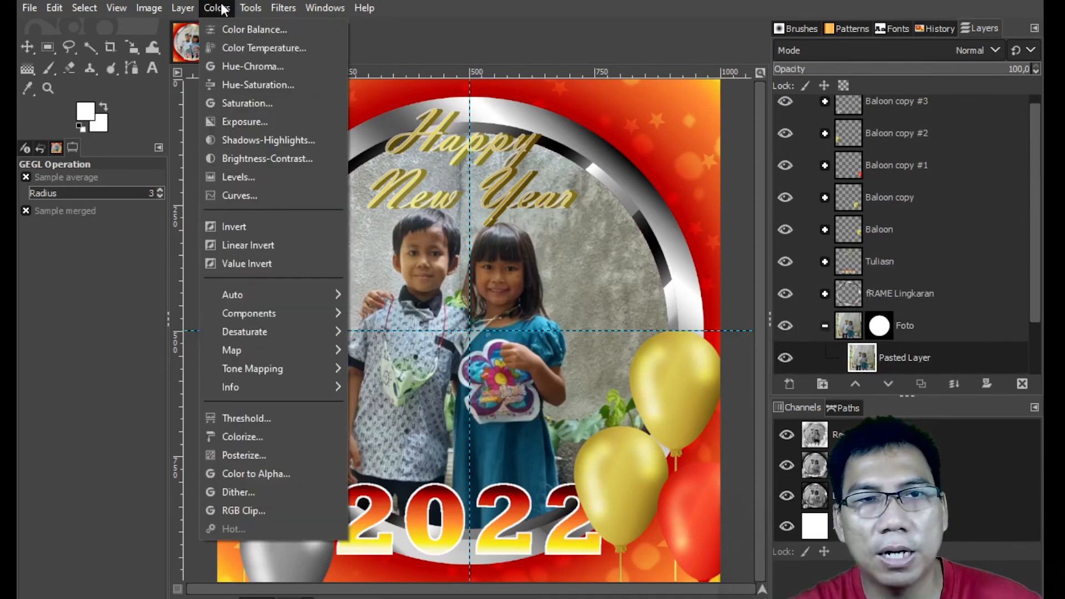
pyautogui.click(251, 115)
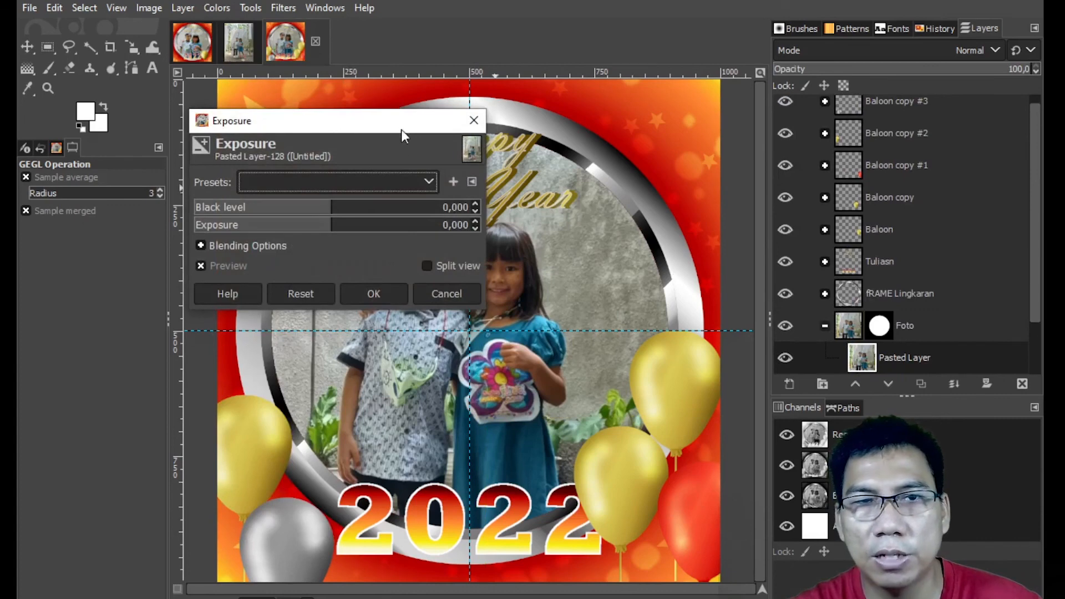
pyautogui.moveTo(402, 130); pyautogui.dragTo(892, 185)
pyautogui.moveTo(815, 269)
pyautogui.mouseDown()
pyautogui.moveTo(830, 265)
pyautogui.moveTo(802, 265)
pyautogui.moveTo(838, 267)
pyautogui.moveTo(846, 282)
pyautogui.moveTo(830, 282)
pyautogui.mouseUp()
pyautogui.click(864, 347)
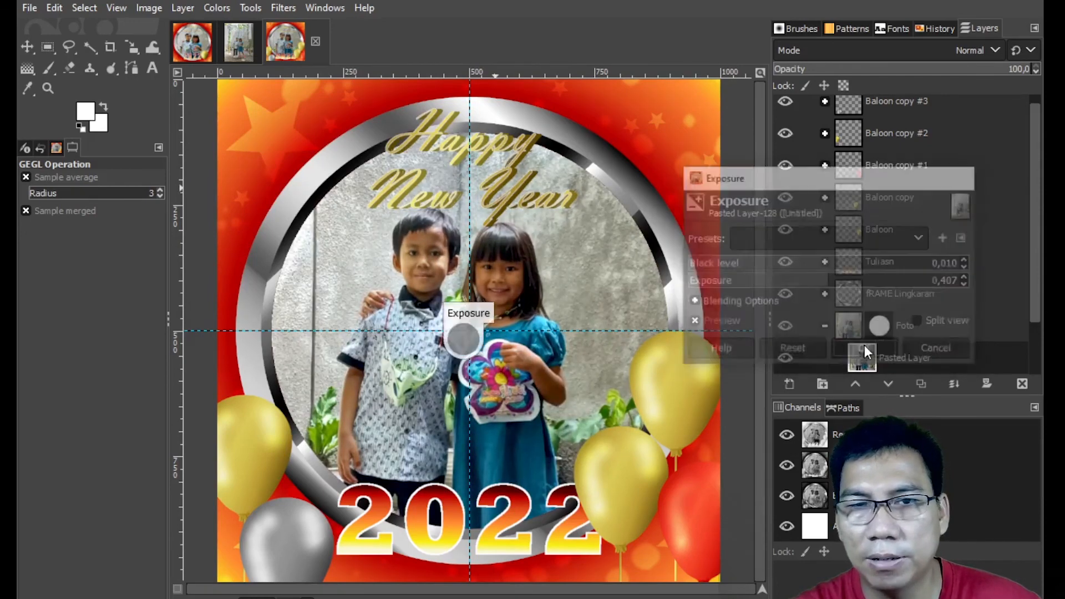